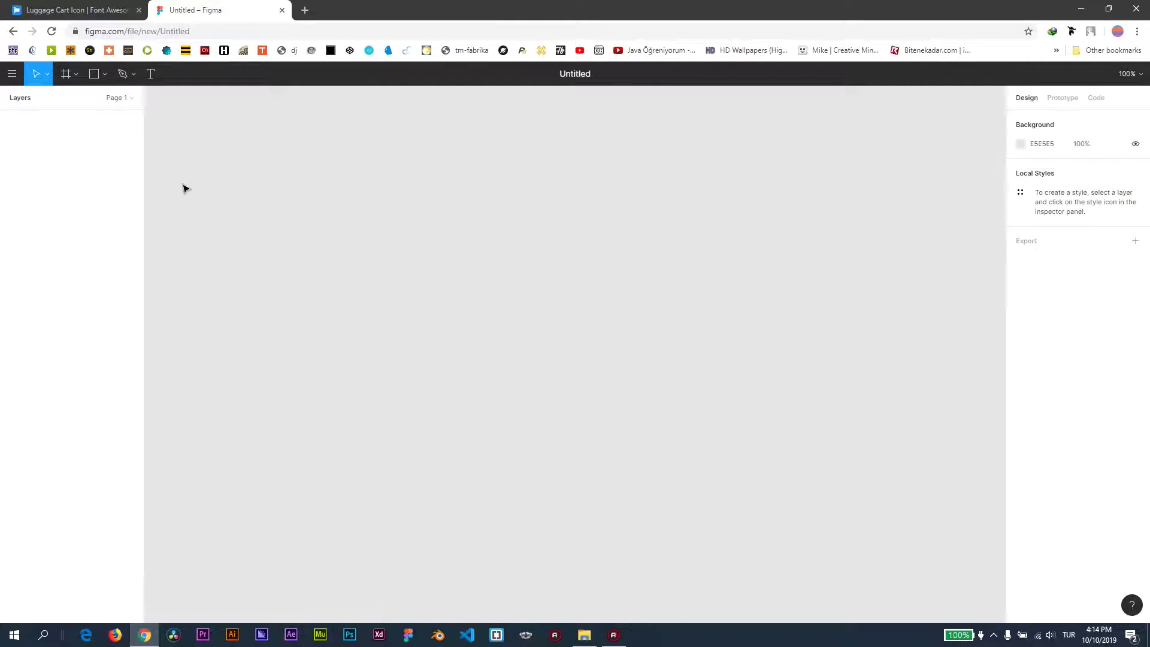
- Draw a frame, size it to W 1200 × H 800, shift it slightly, and rename it '01 start'
{"action": "left_click", "coordinate": [66, 74]}
{"action": "left_click_drag", "start_coordinate": [165, 112], "coordinate": [970, 589]}
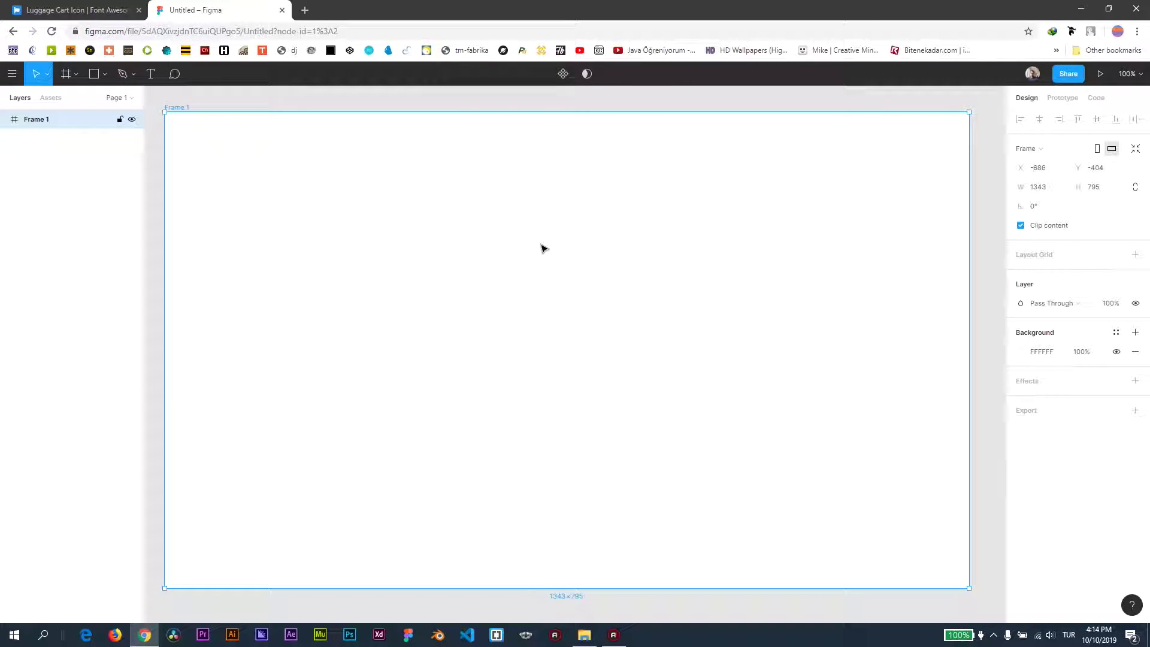
{"action": "type", "text": "1"}
{"action": "type", "text": "200"}
{"action": "key", "text": "Return"}
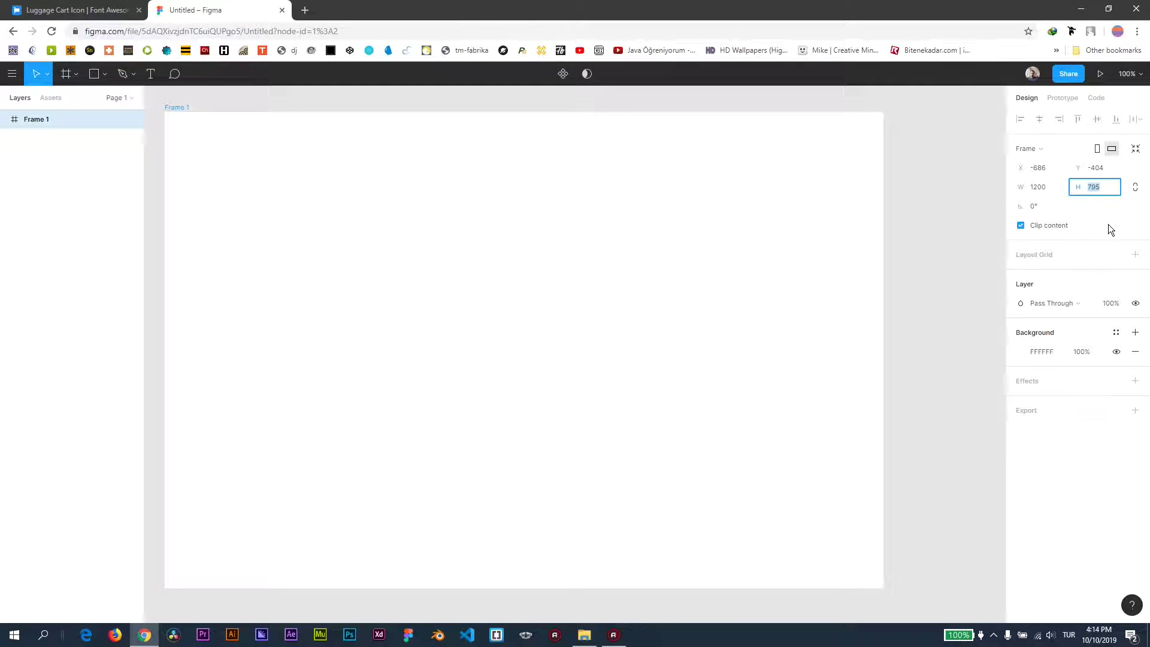
{"action": "type", "text": "800"}
{"action": "key", "text": "Return"}
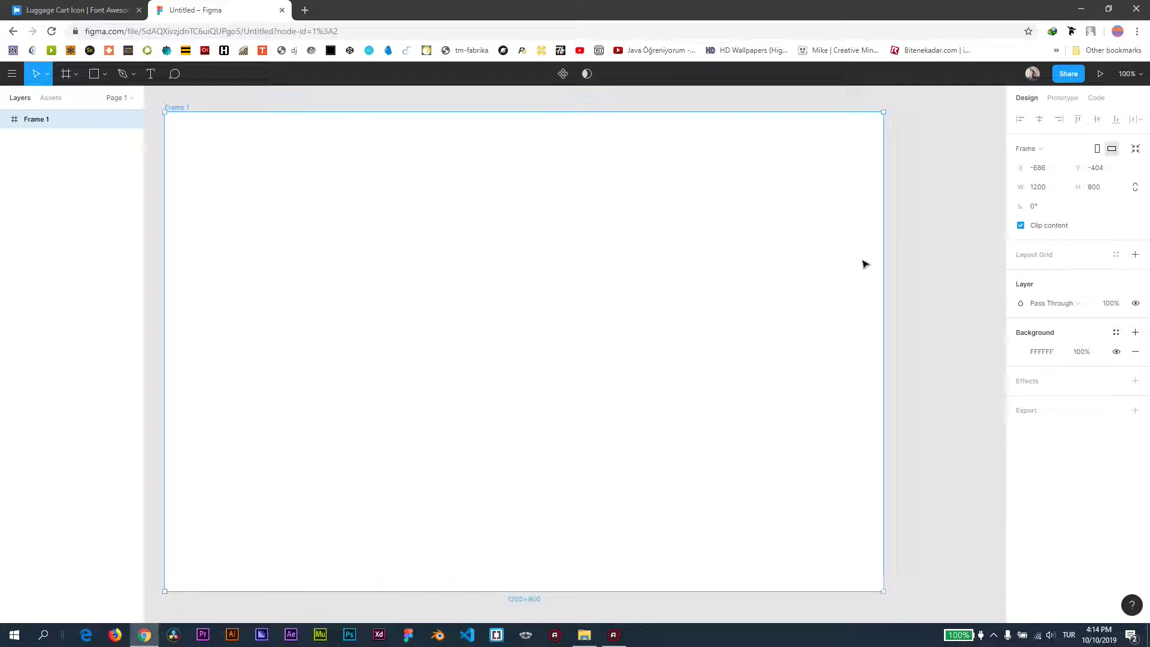
{"action": "left_click_drag", "start_coordinate": [566, 238], "coordinate": [605, 249]}
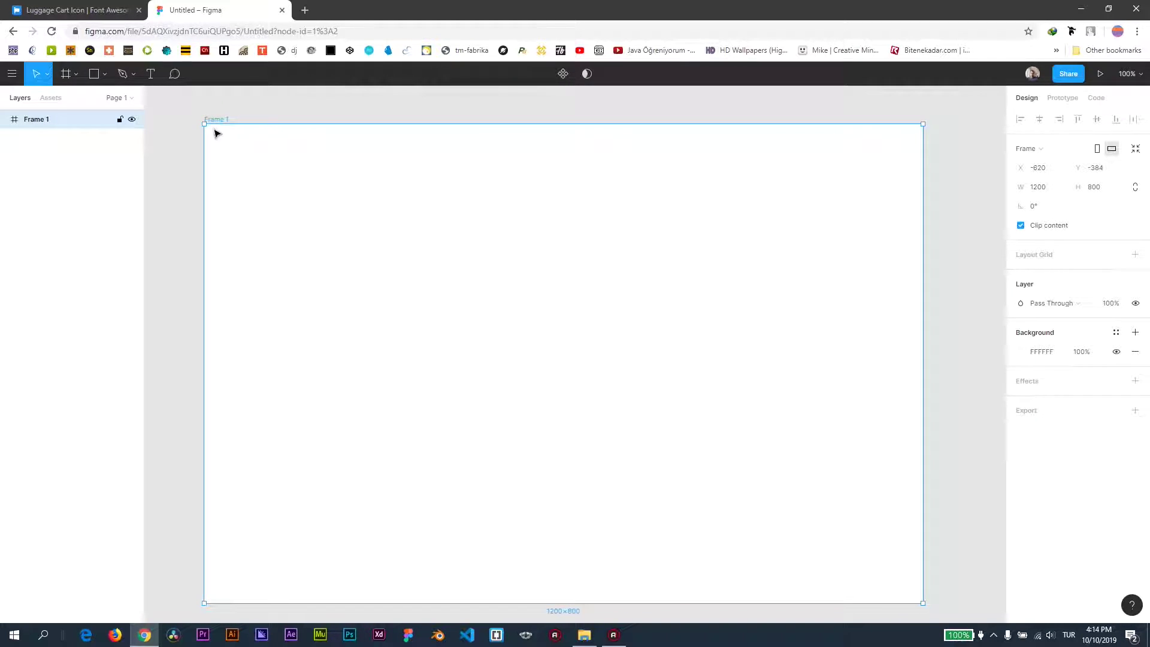
{"action": "key", "text": "ctrl+r"}
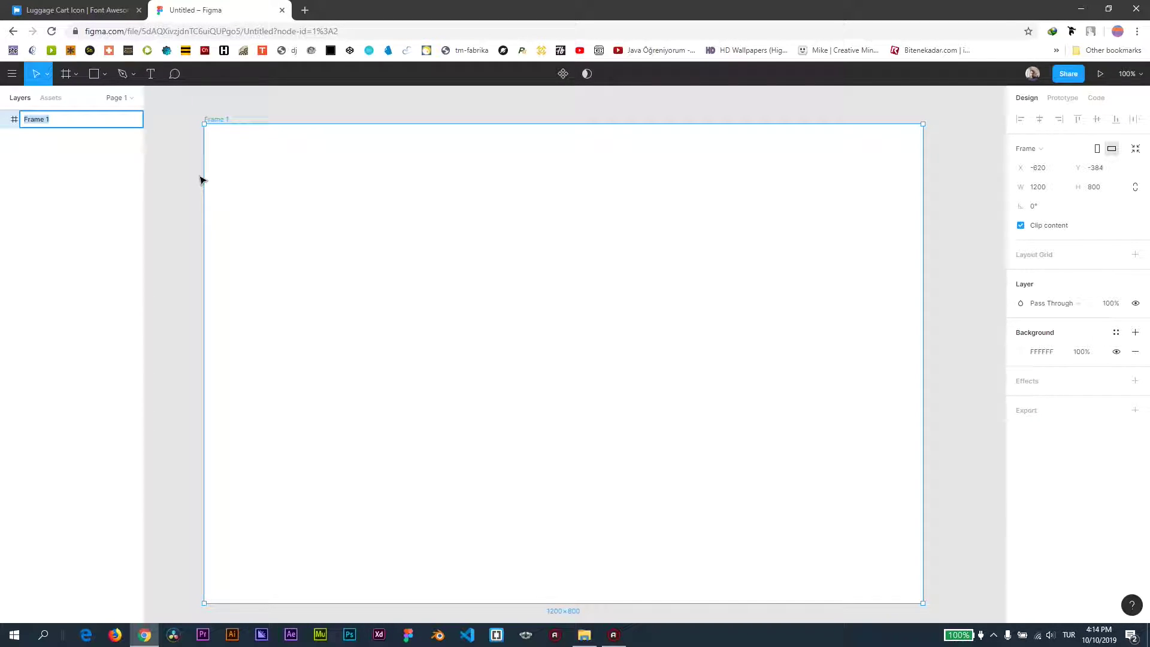
{"action": "type", "text": "01 star"}
{"action": "key", "text": "Return"}
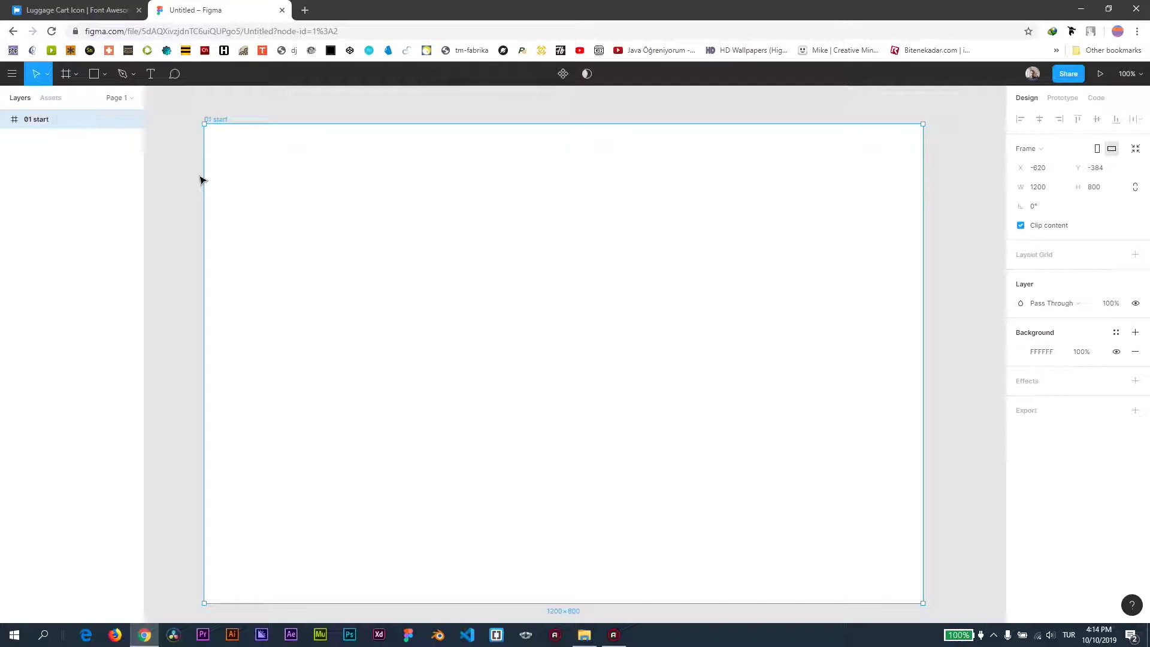
- Draw a circle in the frame and shape it into a three-quarter ring with about 41% inner ratio
{"action": "left_click_drag", "start_coordinate": [525, 237], "coordinate": [532, 240]}
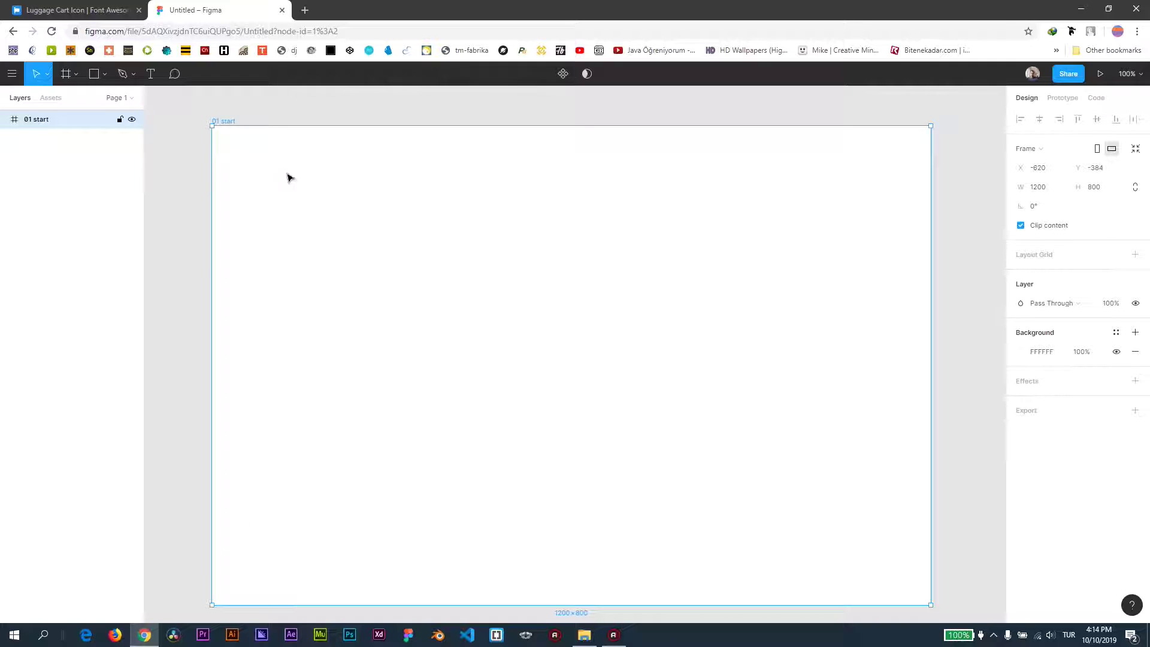
{"action": "left_click", "coordinate": [106, 76]}
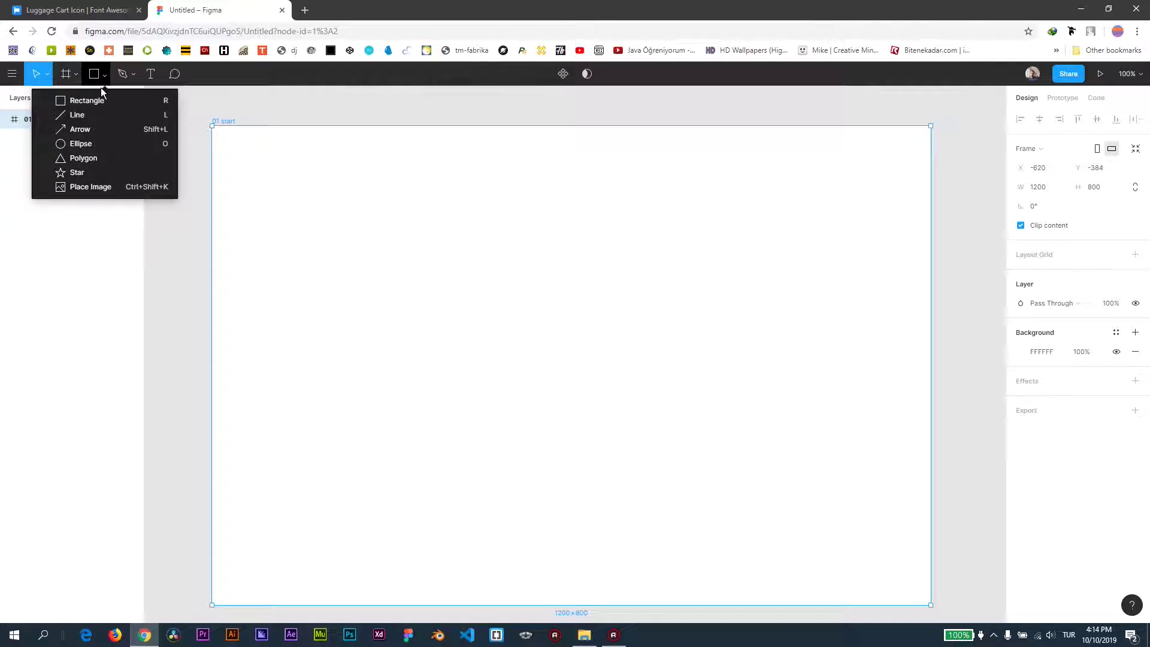
{"action": "left_click", "coordinate": [87, 101]}
{"action": "left_click", "coordinate": [104, 74]}
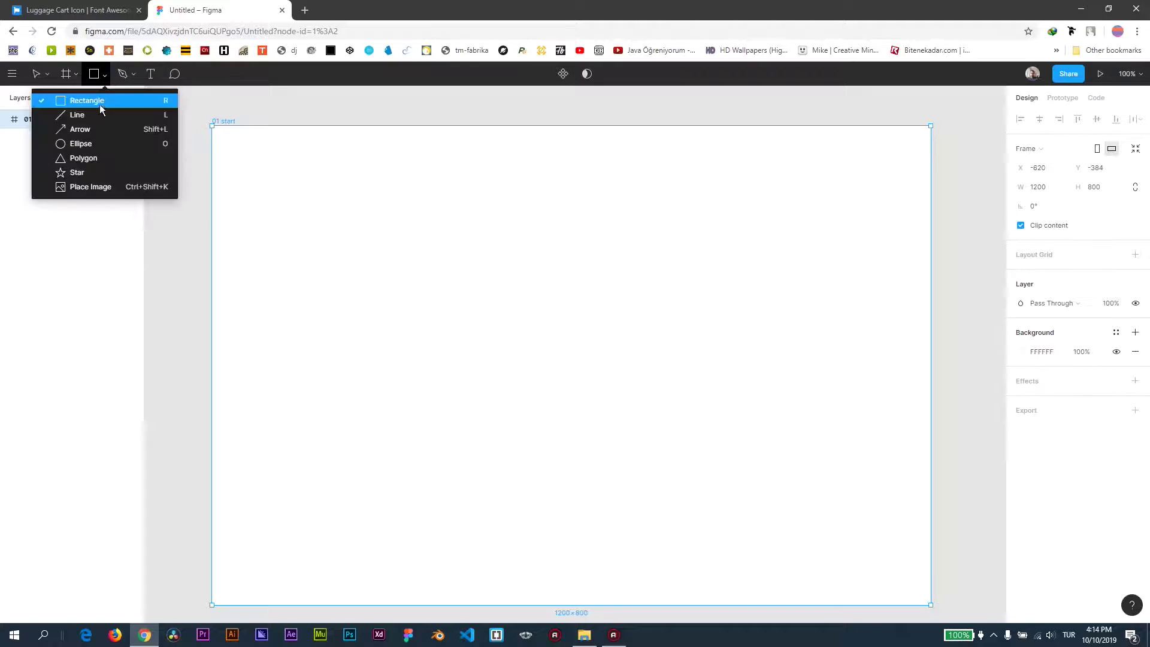
{"action": "left_click", "coordinate": [90, 141]}
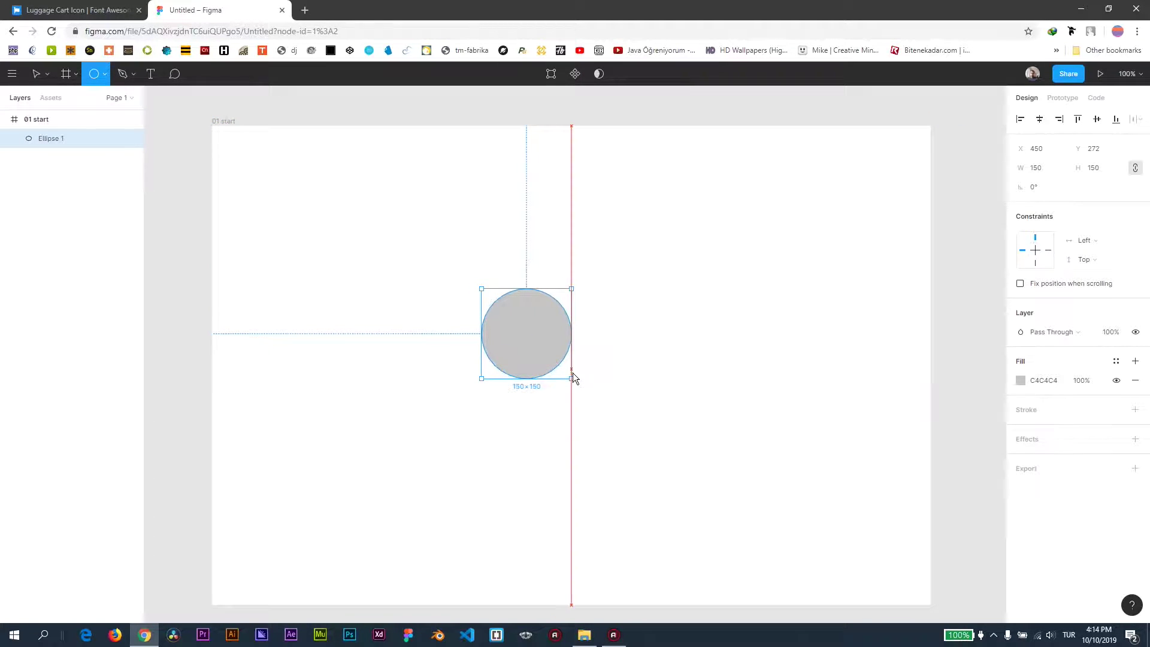
{"action": "left_click_drag", "start_coordinate": [481, 288], "coordinate": [567, 374]}
{"action": "left_click_drag", "start_coordinate": [561, 333], "coordinate": [524, 374]}
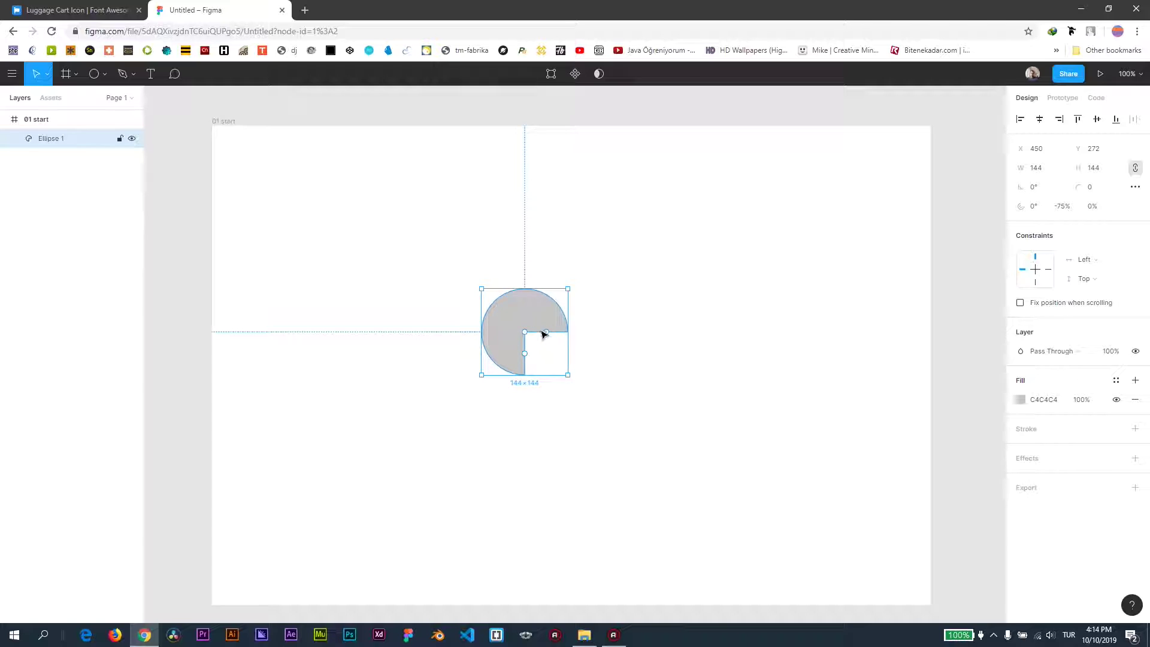
{"action": "mouse_move", "coordinate": [525, 332]}
{"action": "left_click_drag", "start_coordinate": [520, 331], "coordinate": [515, 321]}
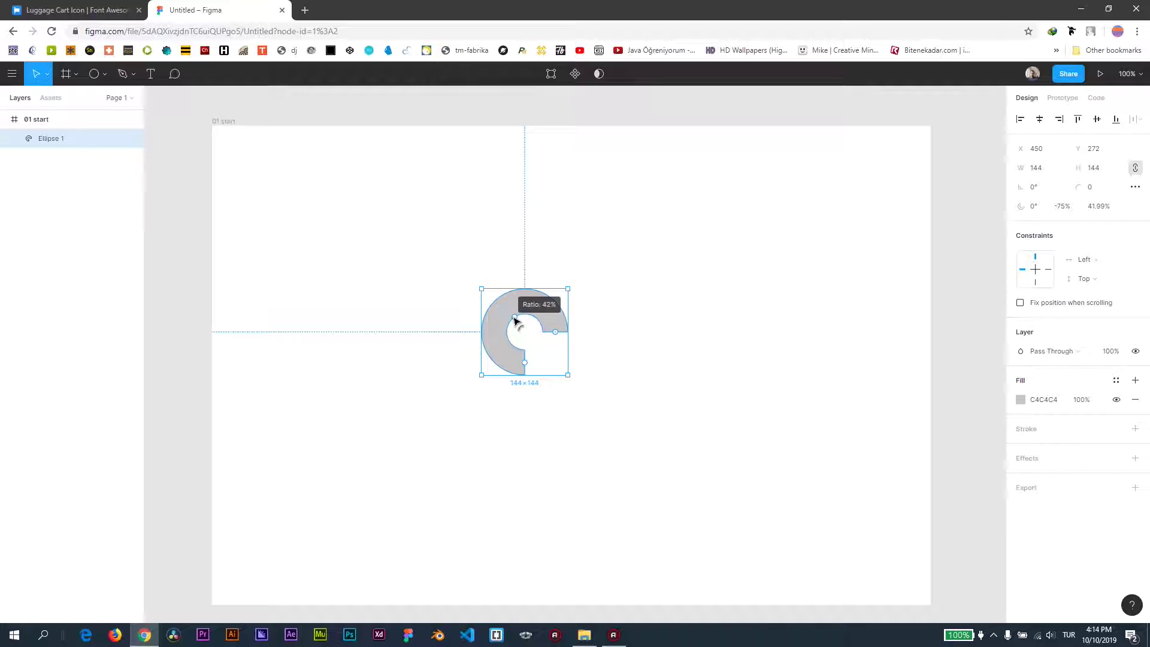
{"action": "left_click_drag", "start_coordinate": [514, 321], "coordinate": [524, 289]}
- Give the ring a black fill
{"action": "left_click", "coordinate": [639, 305]}
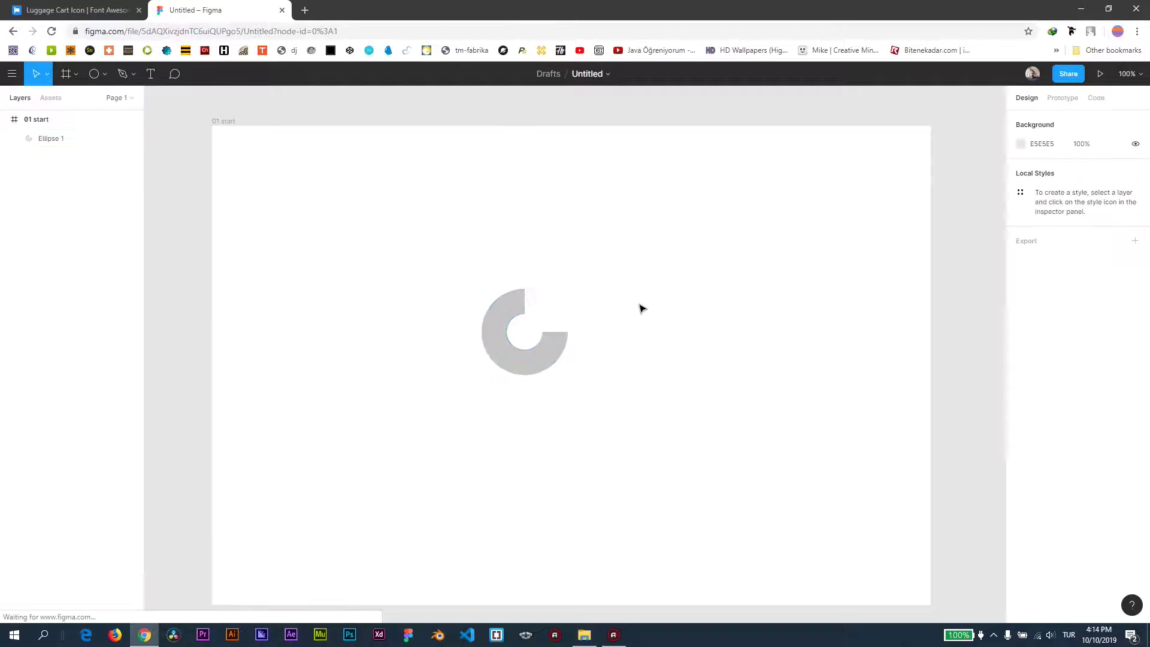
{"action": "left_click", "coordinate": [505, 328]}
{"action": "left_click", "coordinate": [1020, 399]}
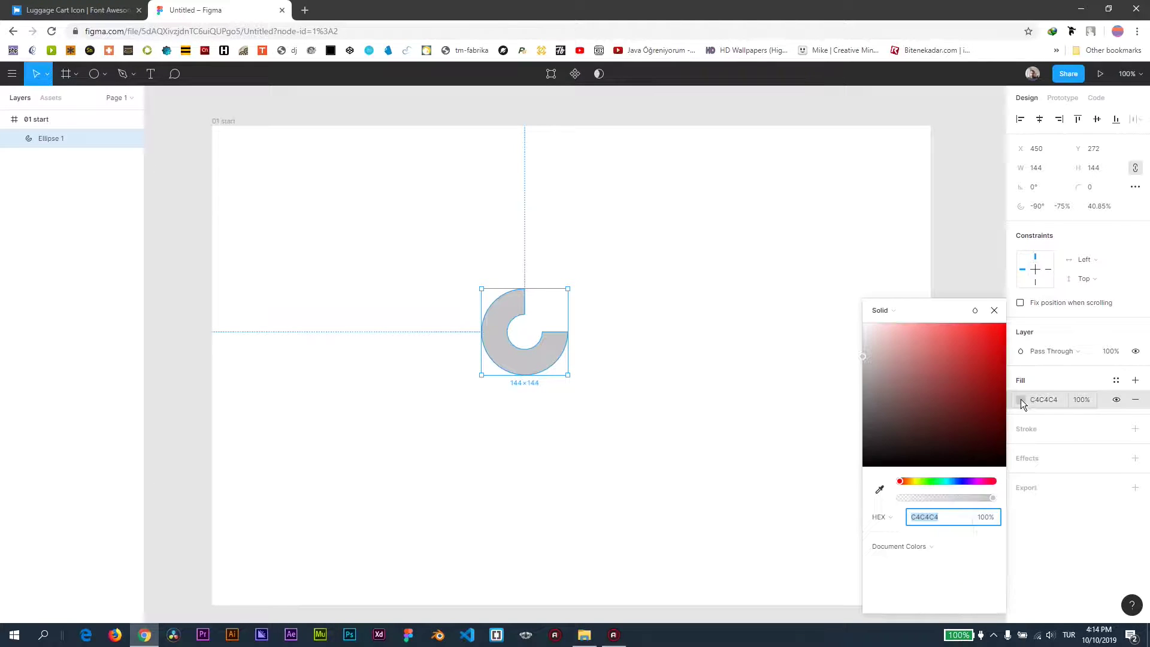
{"action": "left_click_drag", "start_coordinate": [868, 419], "coordinate": [839, 483]}
{"action": "left_click", "coordinate": [686, 300]}
- Draw a square rectangle below the ring
{"action": "left_click", "coordinate": [104, 74]}
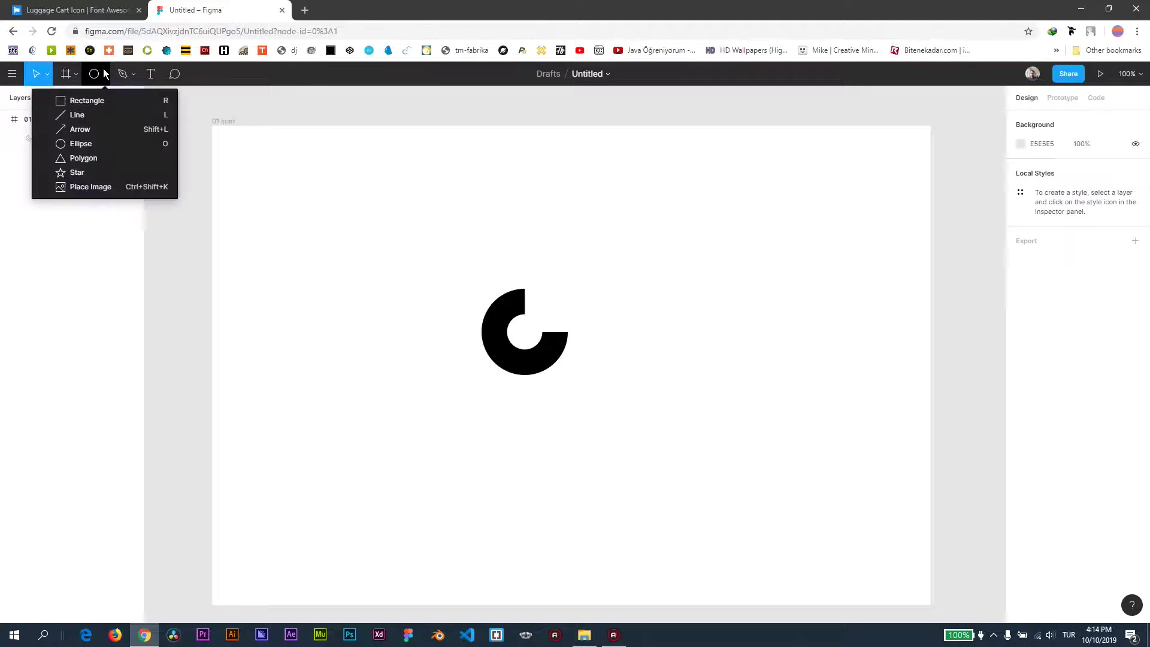
{"action": "left_click", "coordinate": [103, 98]}
{"action": "mouse_move", "coordinate": [481, 431]}
{"action": "left_mouse_down"}
{"action": "mouse_move", "coordinate": [573, 505]}
{"action": "mouse_move", "coordinate": [605, 555]}
{"action": "left_mouse_up"}
- Make the square 150 wide and the ring 100 wide, placing the ring over the square bottom-aligned
{"action": "type", "text": "15"}
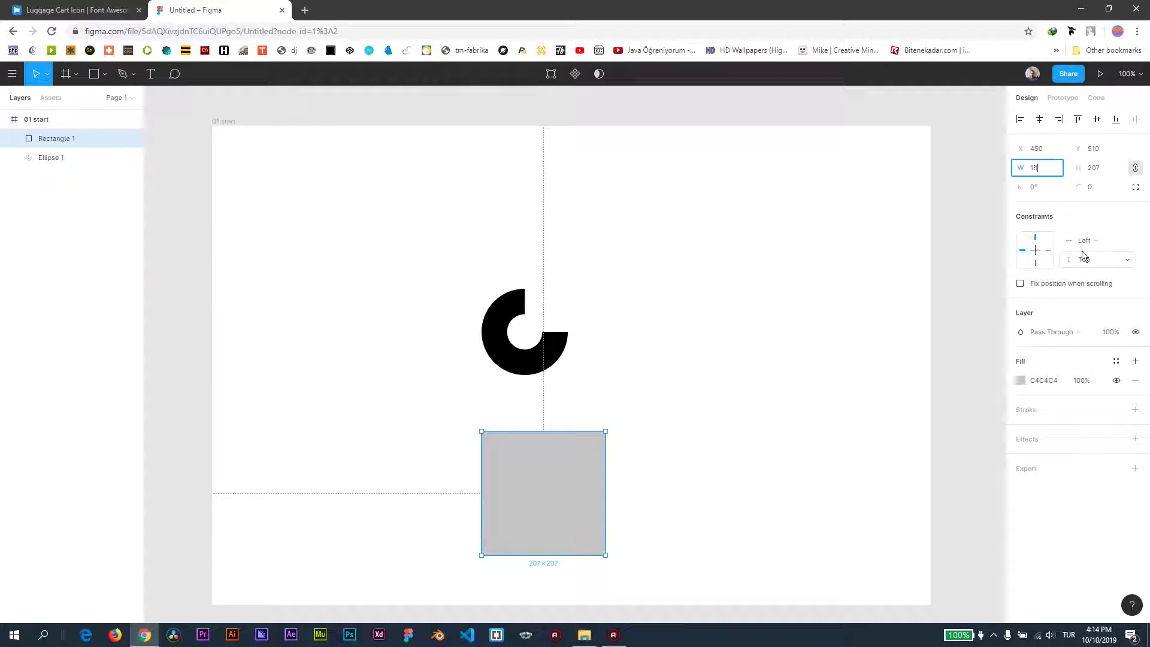
{"action": "type", "text": "0"}
{"action": "key", "text": "Return"}
{"action": "left_click_drag", "start_coordinate": [542, 478], "coordinate": [682, 302]}
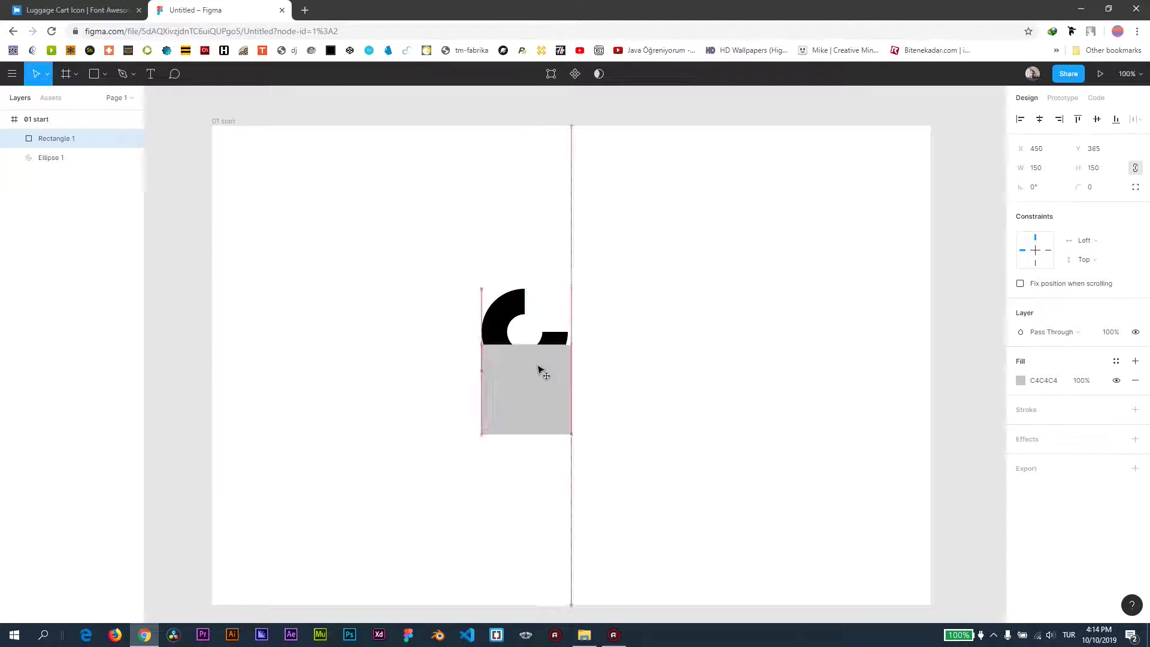
{"action": "left_click", "coordinate": [556, 336]}
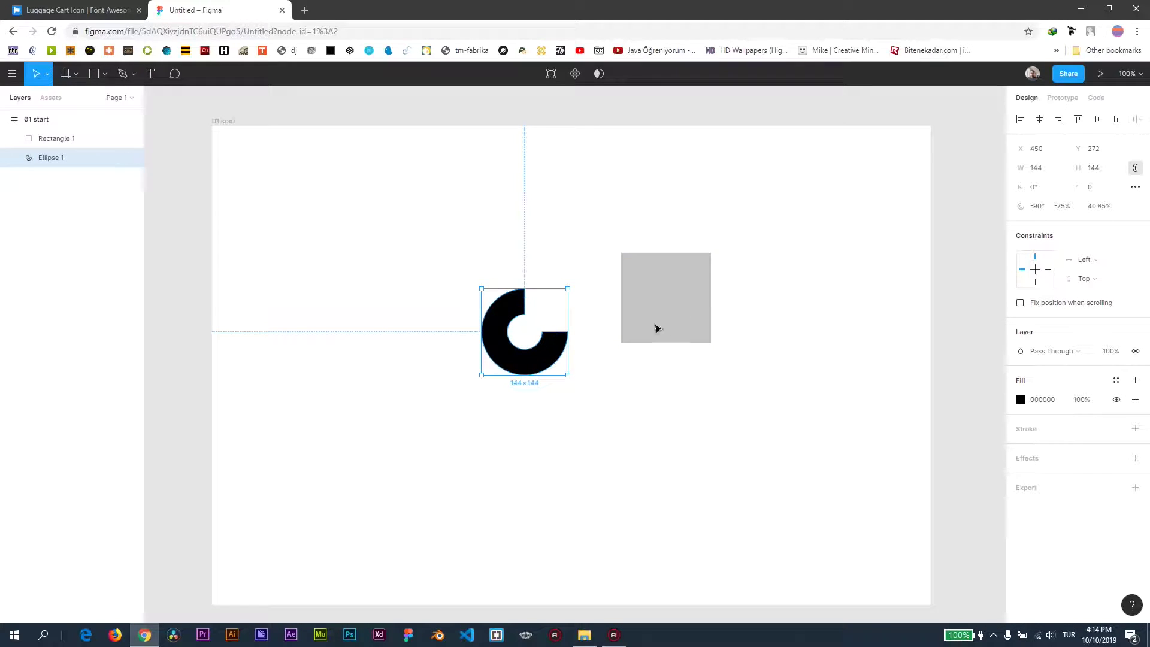
{"action": "left_click", "coordinate": [1044, 170]}
{"action": "type", "text": "100"}
{"action": "key", "text": "Return"}
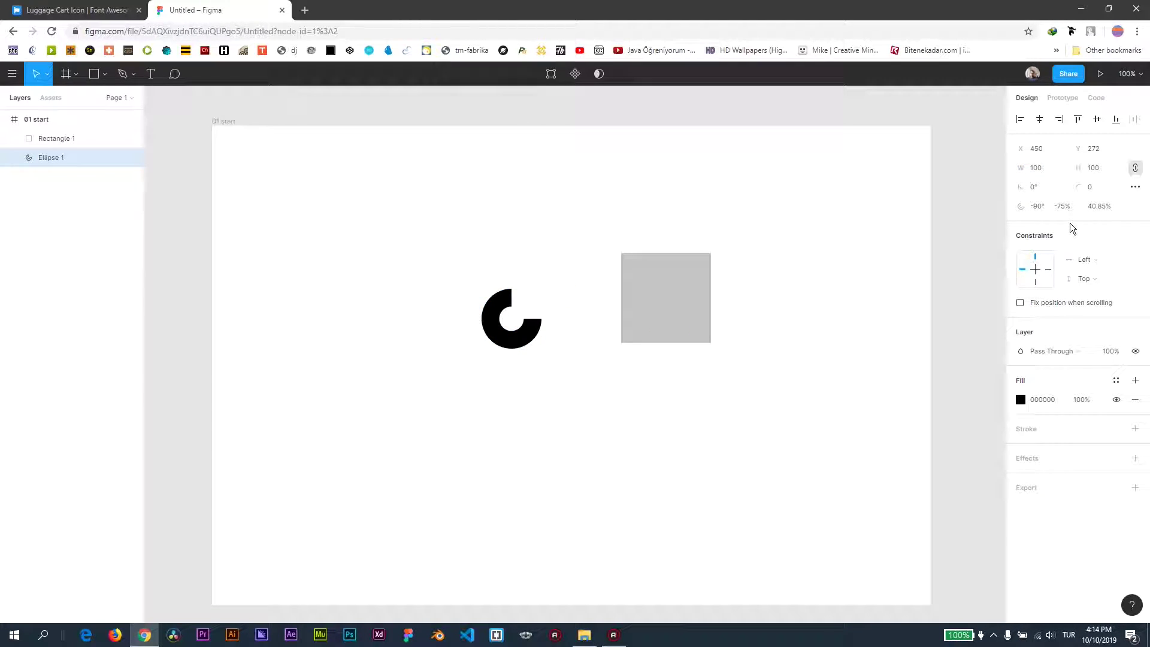
{"action": "mouse_move", "coordinate": [538, 343]}
{"action": "left_mouse_down"}
{"action": "mouse_move", "coordinate": [669, 300]}
{"action": "mouse_move", "coordinate": [682, 316]}
{"action": "left_mouse_up"}
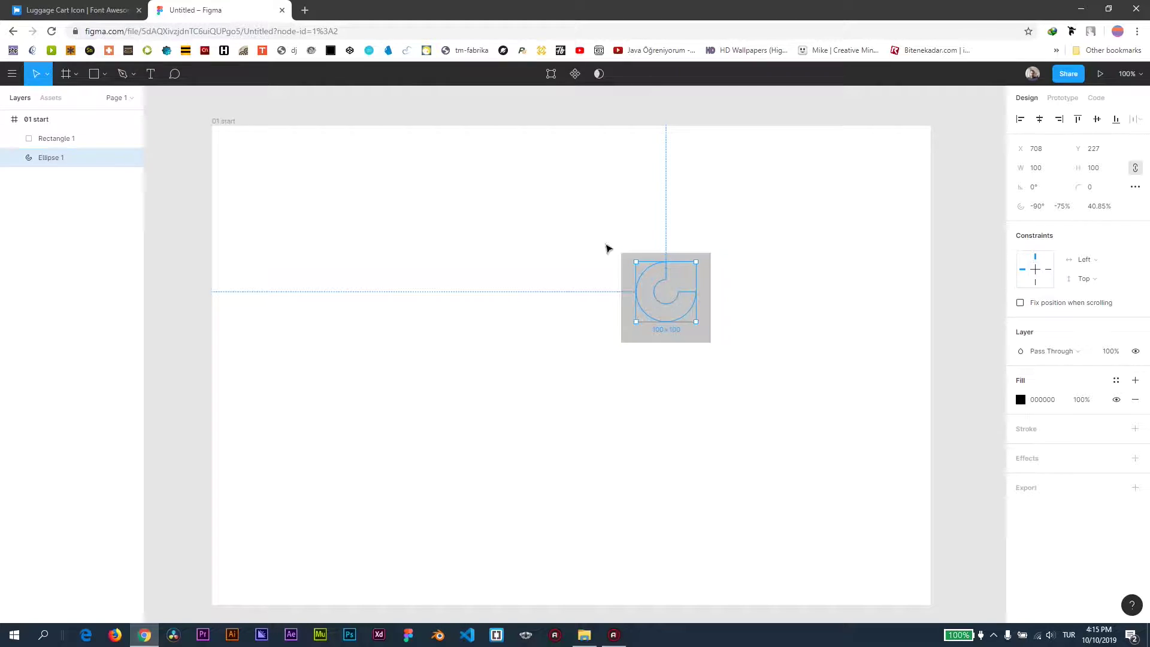
{"action": "left_click_drag", "start_coordinate": [604, 249], "coordinate": [743, 354]}
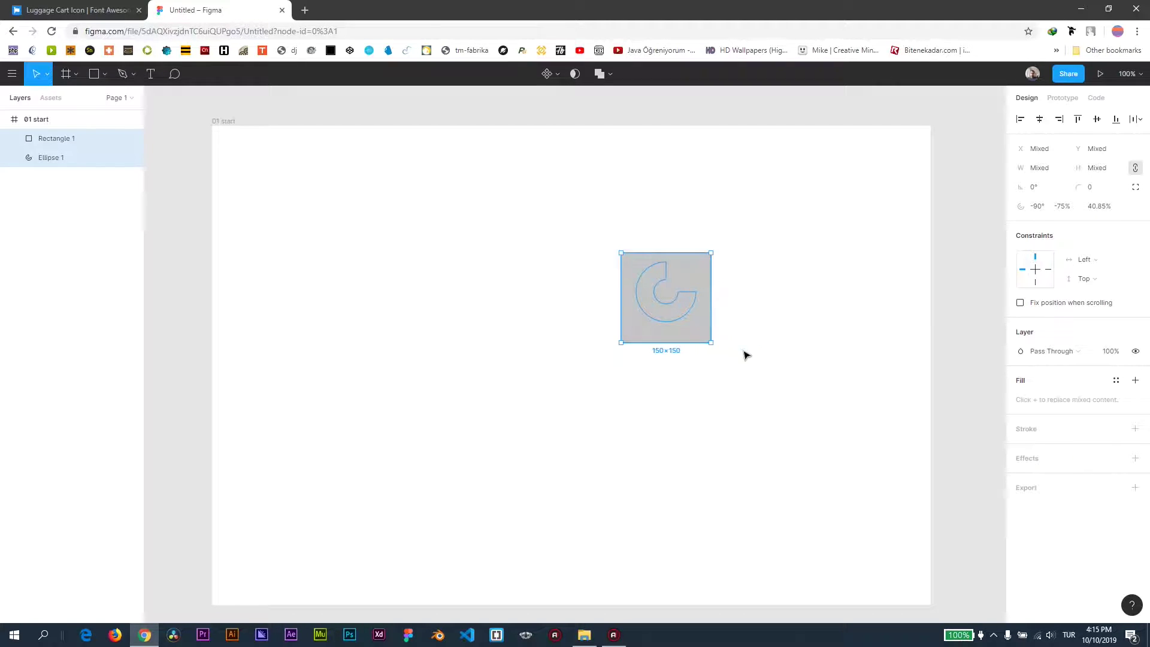
{"action": "left_click", "coordinate": [1114, 119]}
- Combine square and ring with Exclude Selection and fill the result black 000000
{"action": "left_click_drag", "start_coordinate": [558, 230], "coordinate": [780, 401]}
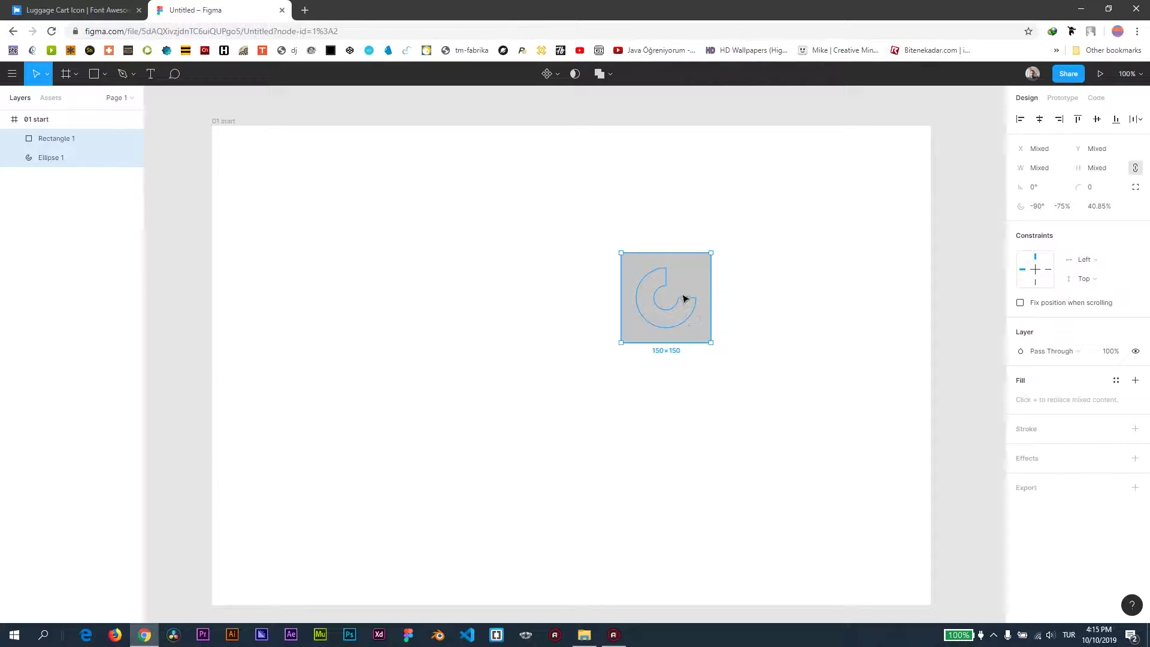
{"action": "left_click_drag", "start_coordinate": [685, 298], "coordinate": [528, 346]}
{"action": "left_click", "coordinate": [611, 75]}
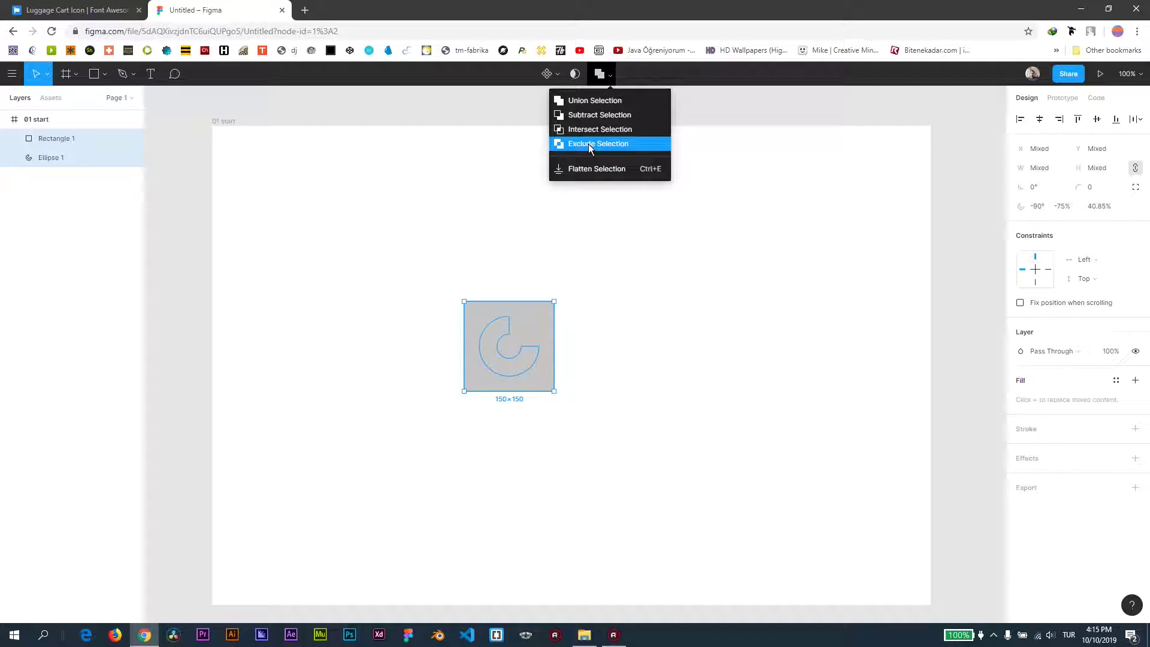
{"action": "left_click", "coordinate": [620, 148]}
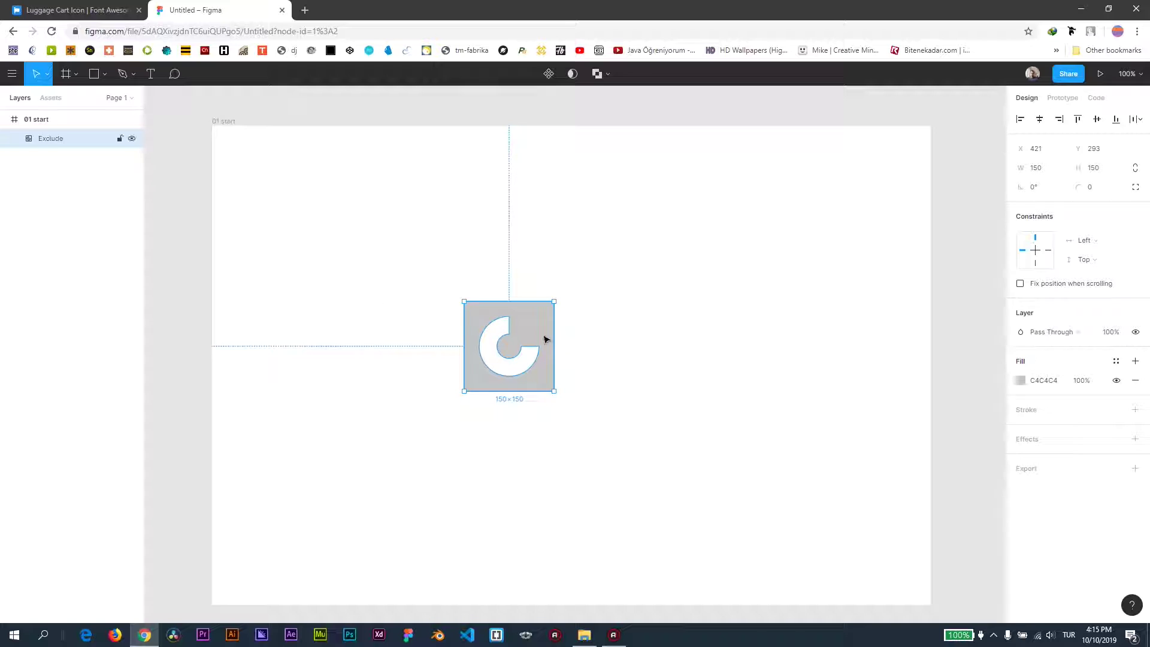
{"action": "left_click_drag", "start_coordinate": [545, 339], "coordinate": [588, 280]}
{"action": "left_click", "coordinate": [1020, 381]}
{"action": "left_click_drag", "start_coordinate": [987, 396], "coordinate": [809, 518]}
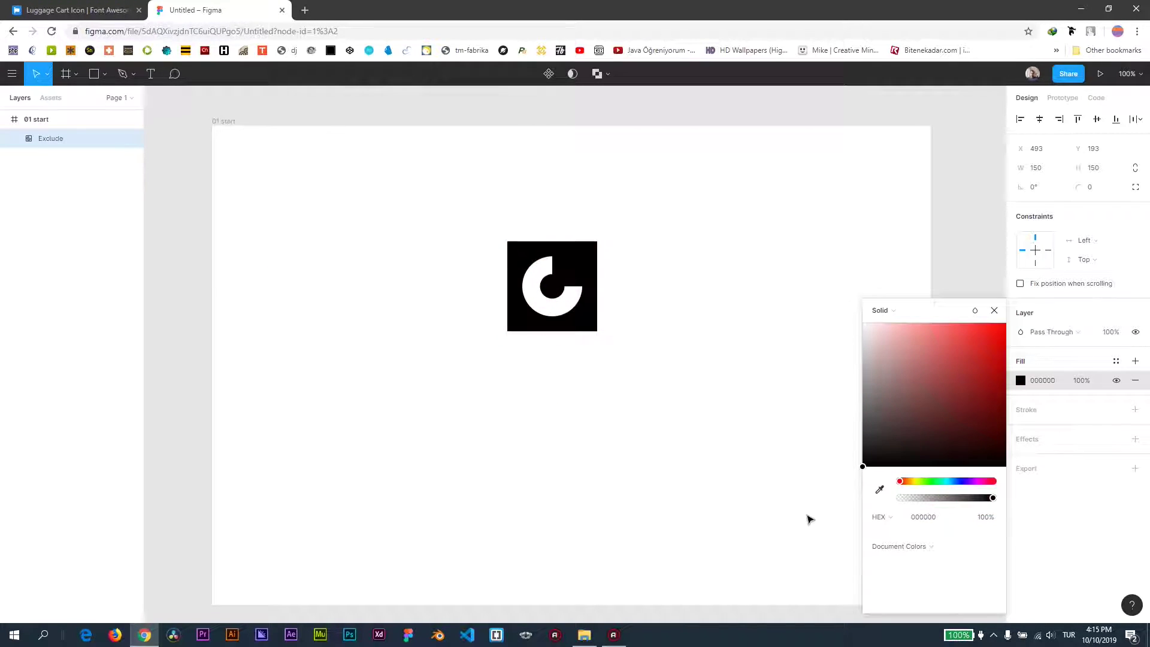
{"action": "left_click", "coordinate": [809, 519]}
{"action": "left_click", "coordinate": [575, 311]}
- Resize the logo icon to 40 × 40, moving it near the frame's top-left corner
{"action": "left_click_drag", "start_coordinate": [507, 241], "coordinate": [571, 305]}
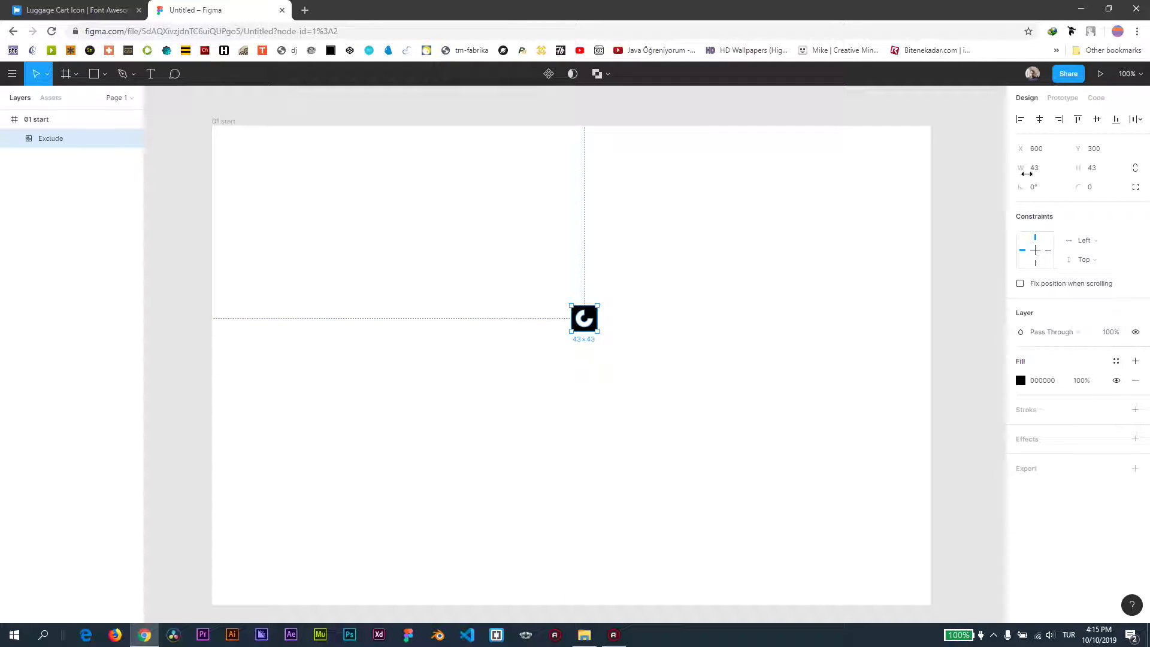
{"action": "left_click", "coordinate": [1026, 173]}
{"action": "key", "text": "Return"}
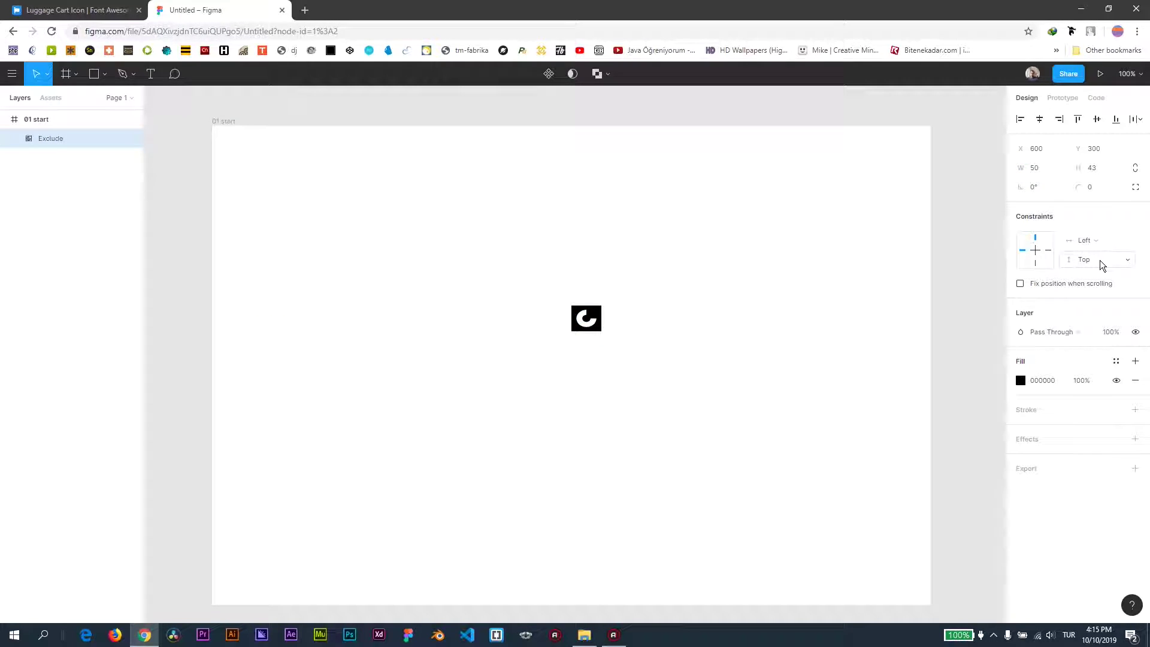
{"action": "key", "text": "ctrl+z"}
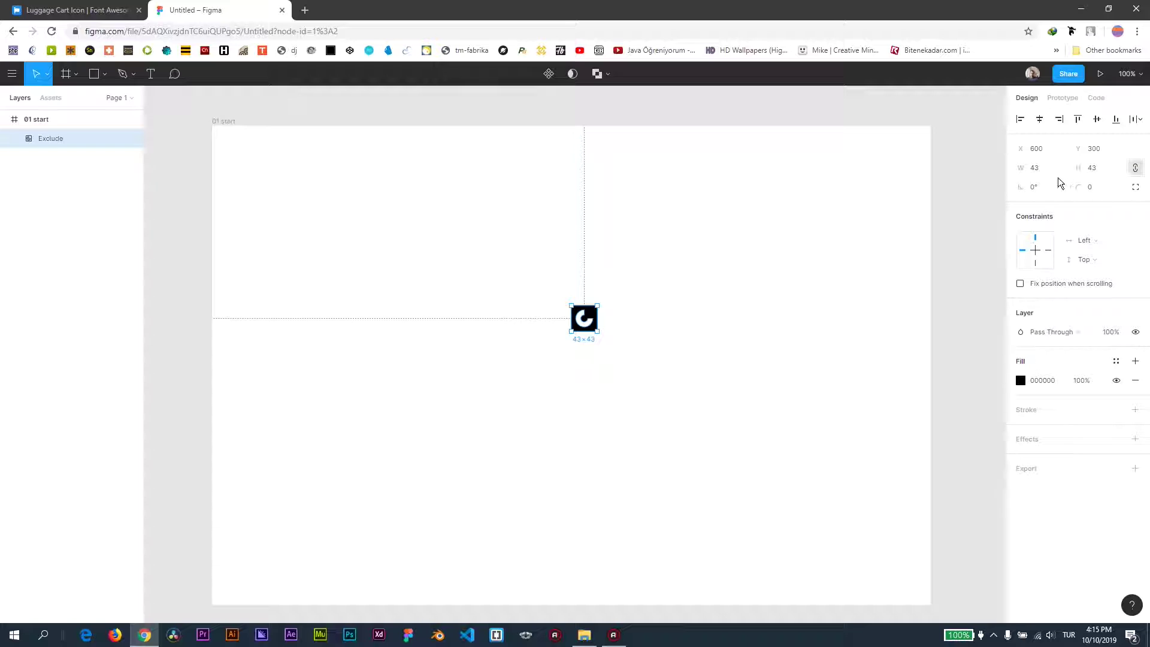
{"action": "left_click", "coordinate": [1033, 168]}
{"action": "type", "text": "50"}
{"action": "key", "text": "Return"}
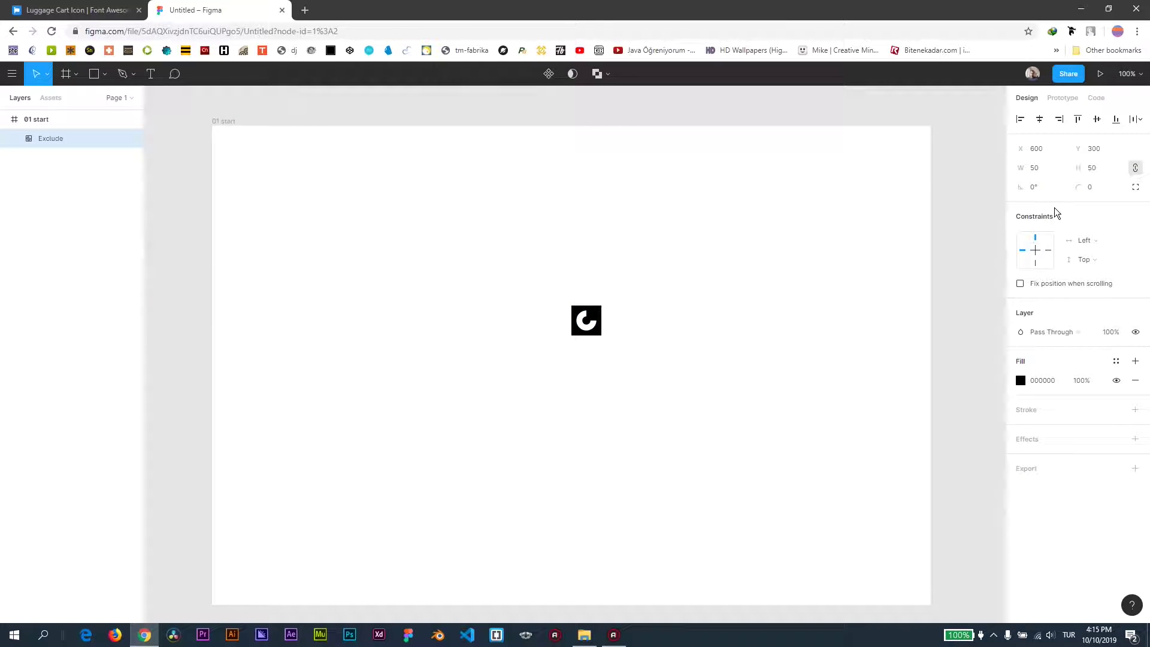
{"action": "left_click_drag", "start_coordinate": [598, 324], "coordinate": [262, 161]}
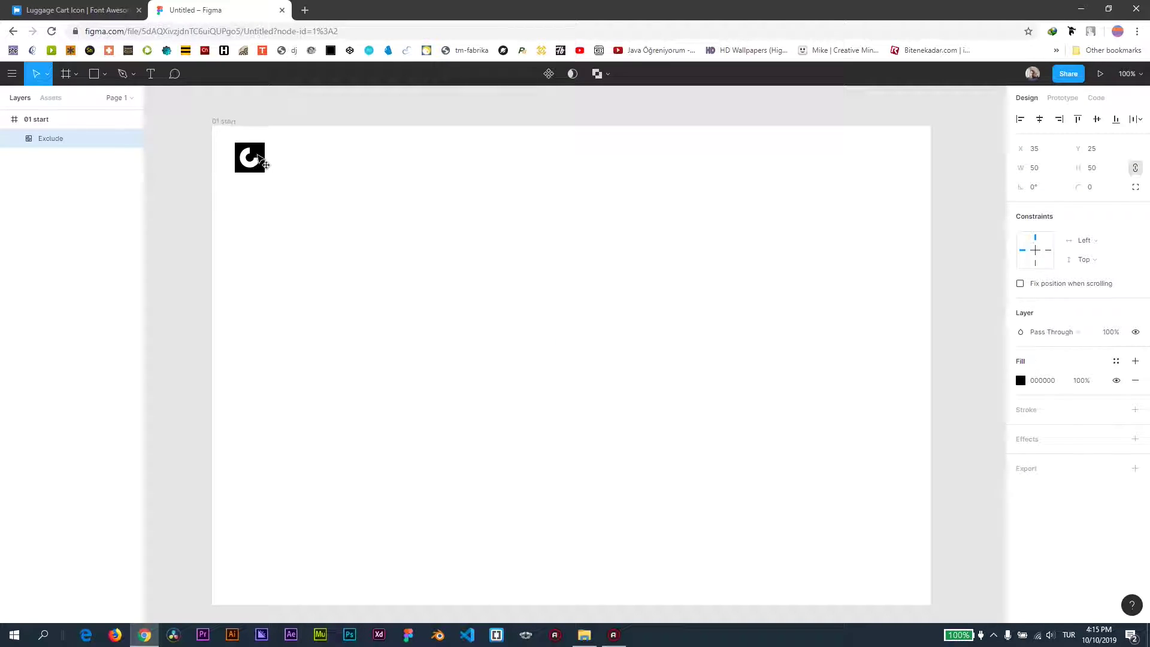
{"action": "left_click_drag", "start_coordinate": [413, 226], "coordinate": [410, 220]}
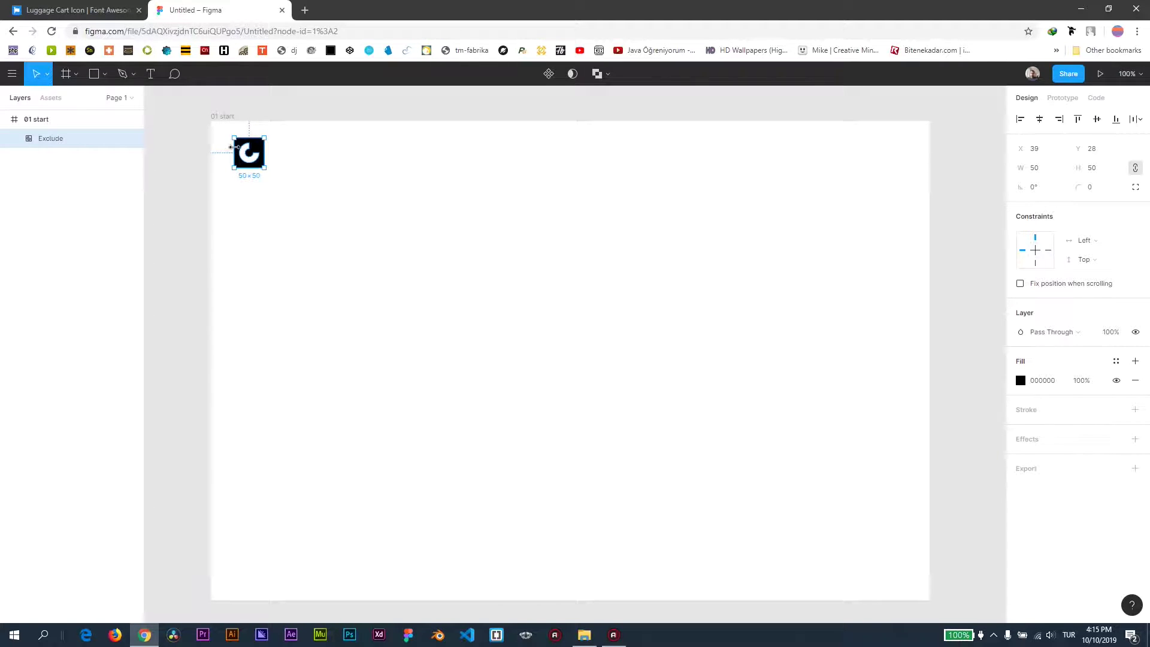
{"action": "left_click", "coordinate": [1048, 172]}
{"action": "type", "text": "40"}
{"action": "key", "text": "Return"}
- Snap the icon to the top-left corner and nudge it to X 40, Y 40
{"action": "left_click", "coordinate": [1001, 179]}
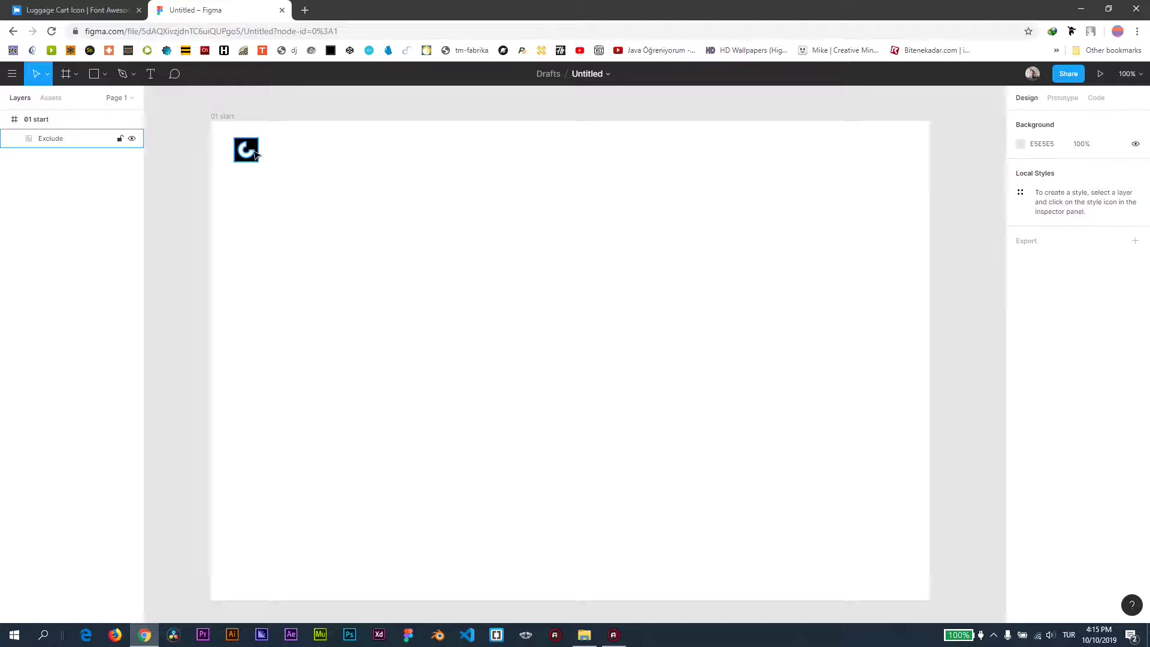
{"action": "left_click_drag", "start_coordinate": [256, 154], "coordinate": [230, 137]}
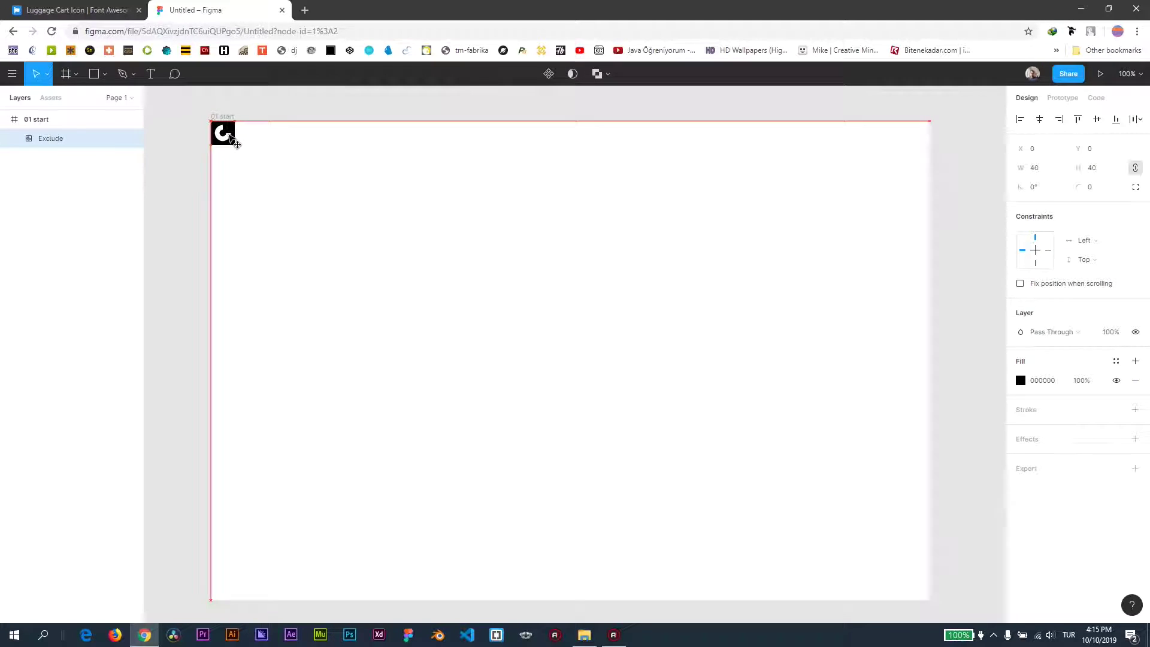
{"action": "key", "text": "shift+Down"}
{"action": "key", "text": "shift+Down"}
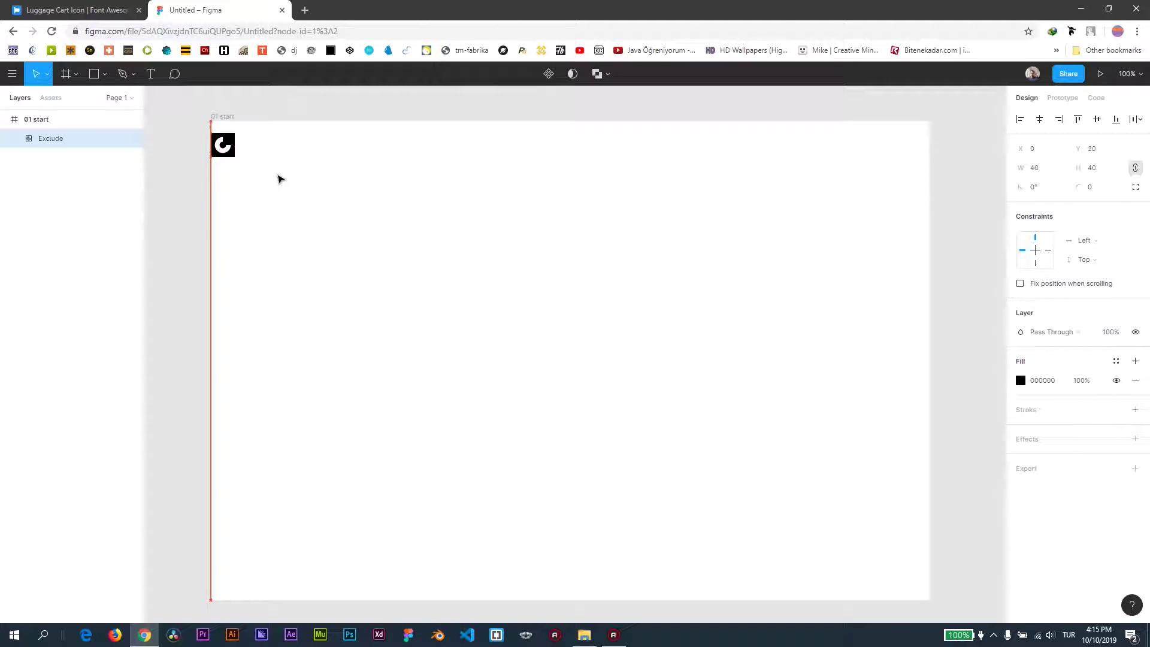
{"action": "key", "text": "shift+Down"}
{"action": "key", "text": "shift+Down"}
{"action": "key", "text": "shift+Right"}
{"action": "key", "text": "shift+Right"}
{"action": "key", "text": "shift+Right"}
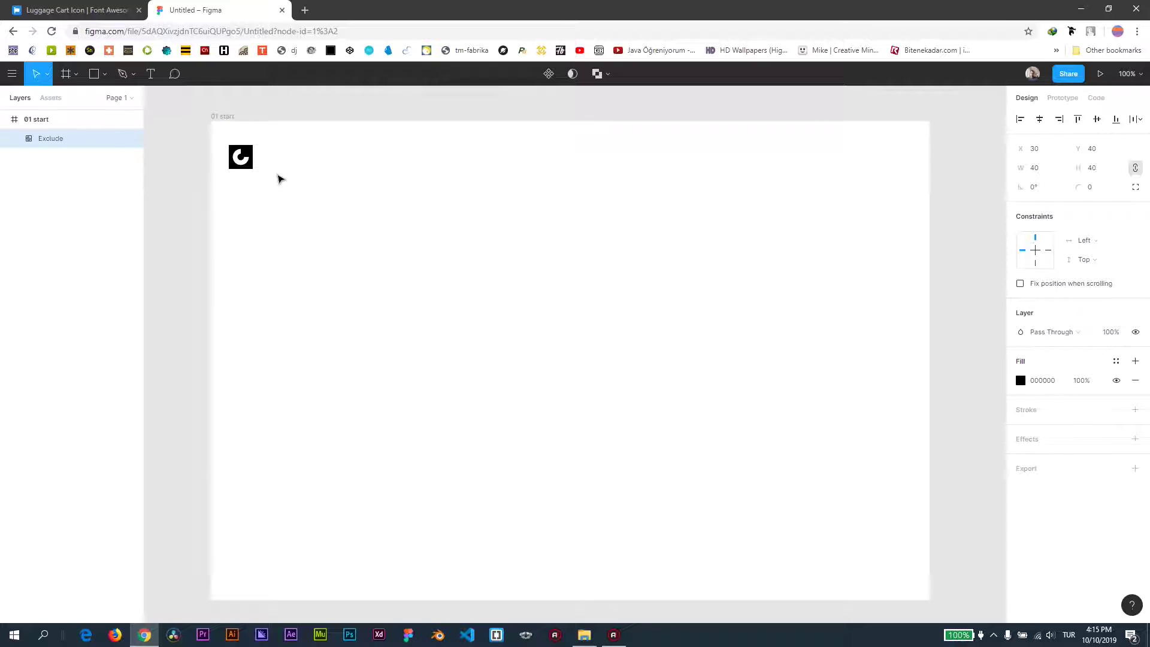
{"action": "key", "text": "shift+Right"}
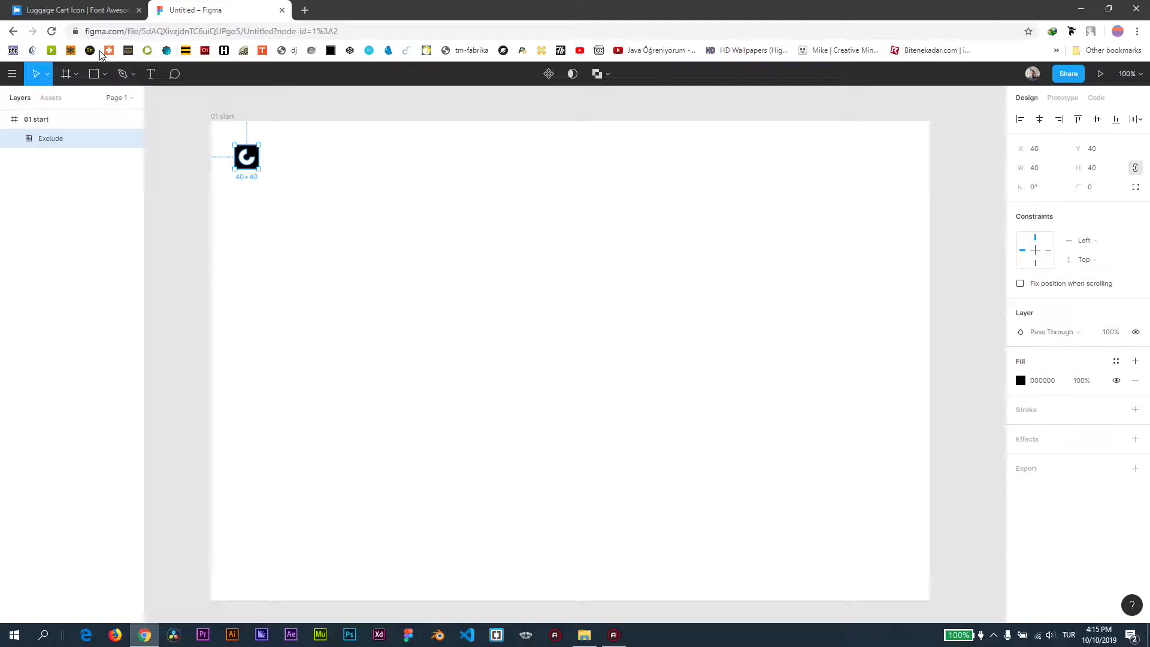
- Turn on rulers and add guides at x 40, x 1160 and y 110
{"action": "left_click", "coordinate": [11, 73]}
{"action": "mouse_move", "coordinate": [32, 182]}
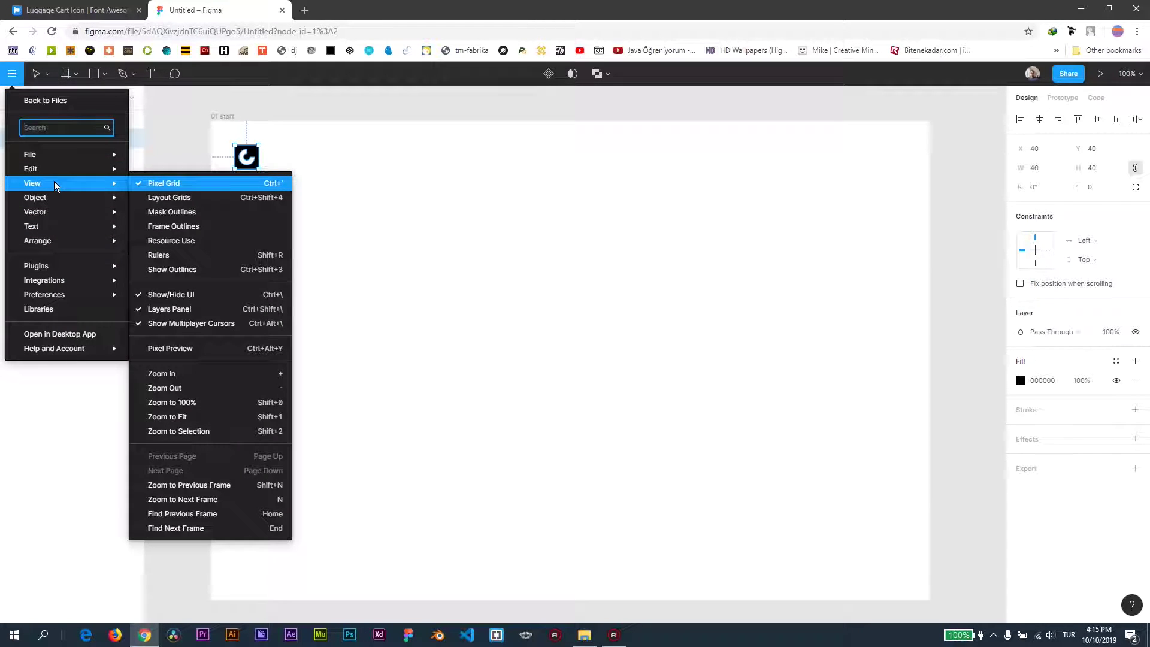
{"action": "left_click", "coordinate": [179, 254]}
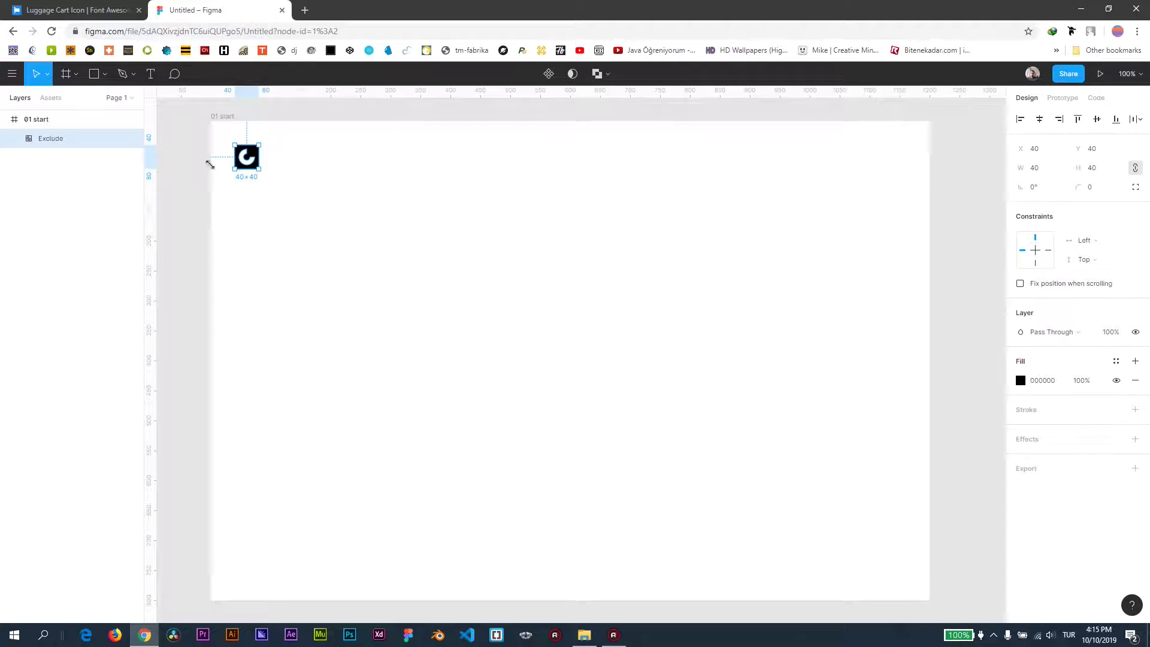
{"action": "left_click_drag", "start_coordinate": [151, 202], "coordinate": [234, 207]}
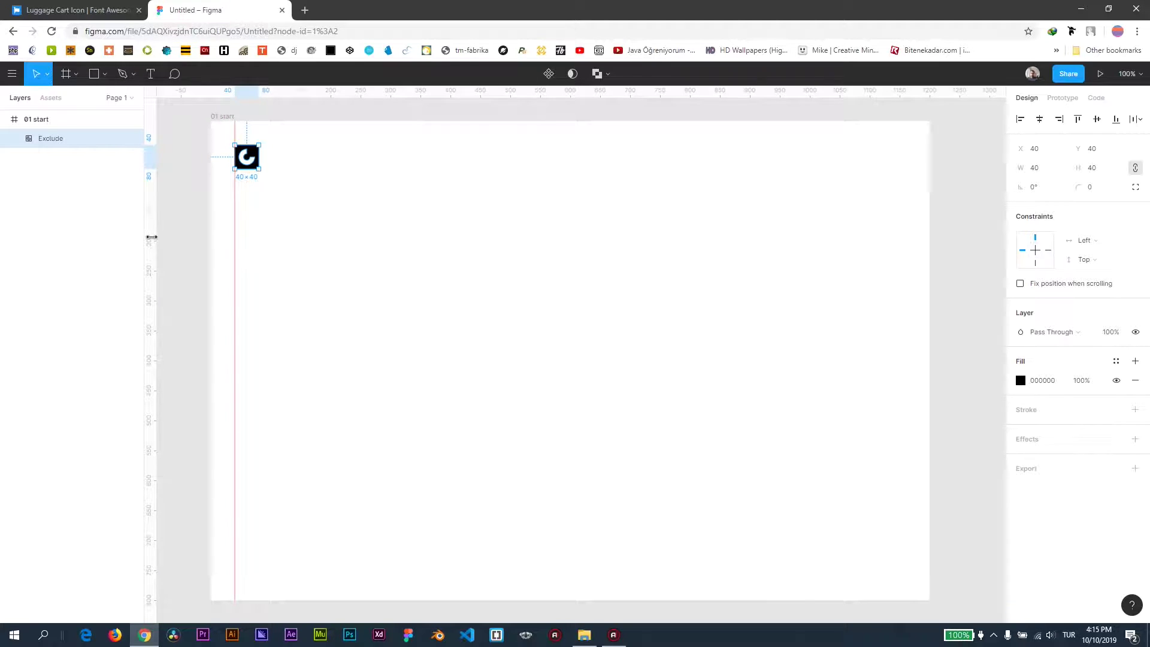
{"action": "mouse_move", "coordinate": [151, 238]}
{"action": "left_mouse_down"}
{"action": "mouse_move", "coordinate": [887, 192]}
{"action": "mouse_move", "coordinate": [929, 202]}
{"action": "mouse_move", "coordinate": [904, 206]}
{"action": "left_mouse_up"}
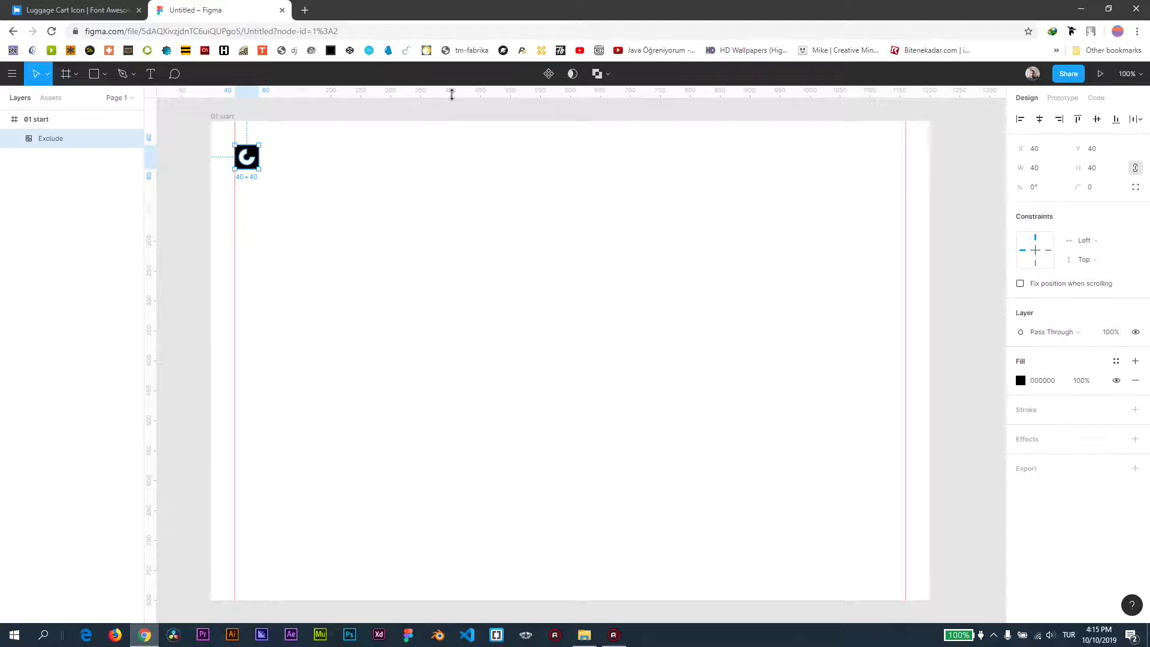
{"action": "mouse_move", "coordinate": [452, 95]}
{"action": "left_mouse_down"}
{"action": "mouse_move", "coordinate": [457, 191]}
{"action": "mouse_move", "coordinate": [475, 173]}
{"action": "left_mouse_up"}
{"action": "left_click", "coordinate": [501, 154]}
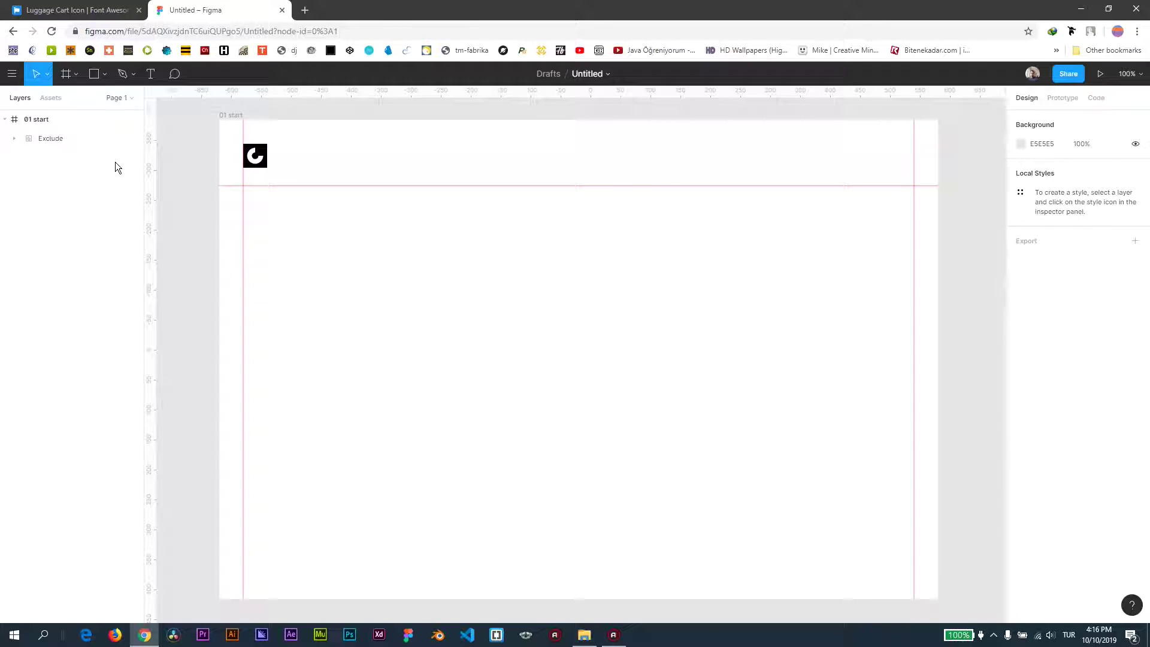
- Draw a full-width line below the logo with light grey stroke E2E2E2
{"action": "left_click", "coordinate": [105, 75]}
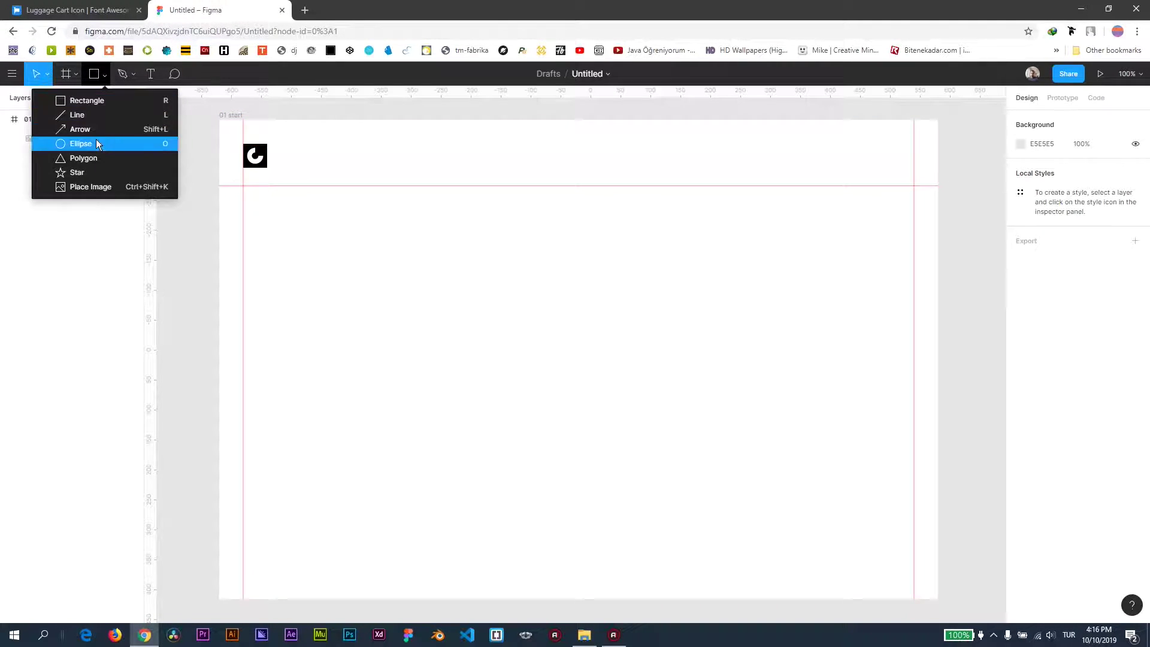
{"action": "left_click", "coordinate": [83, 115]}
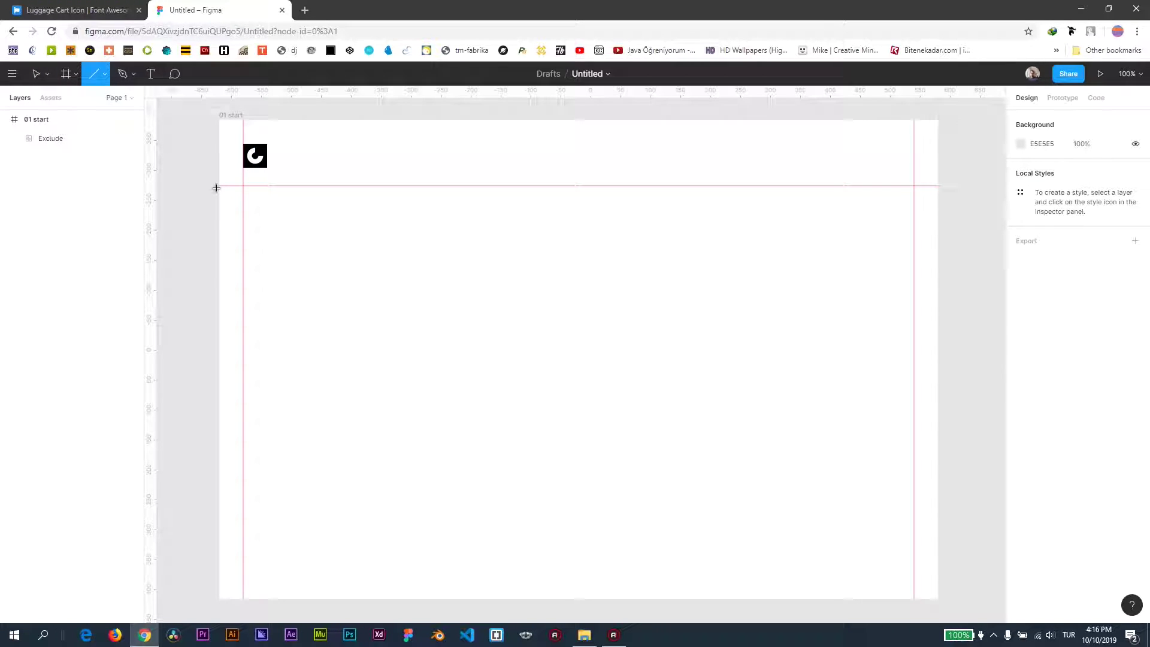
{"action": "left_click_drag", "start_coordinate": [219, 187], "coordinate": [938, 185]}
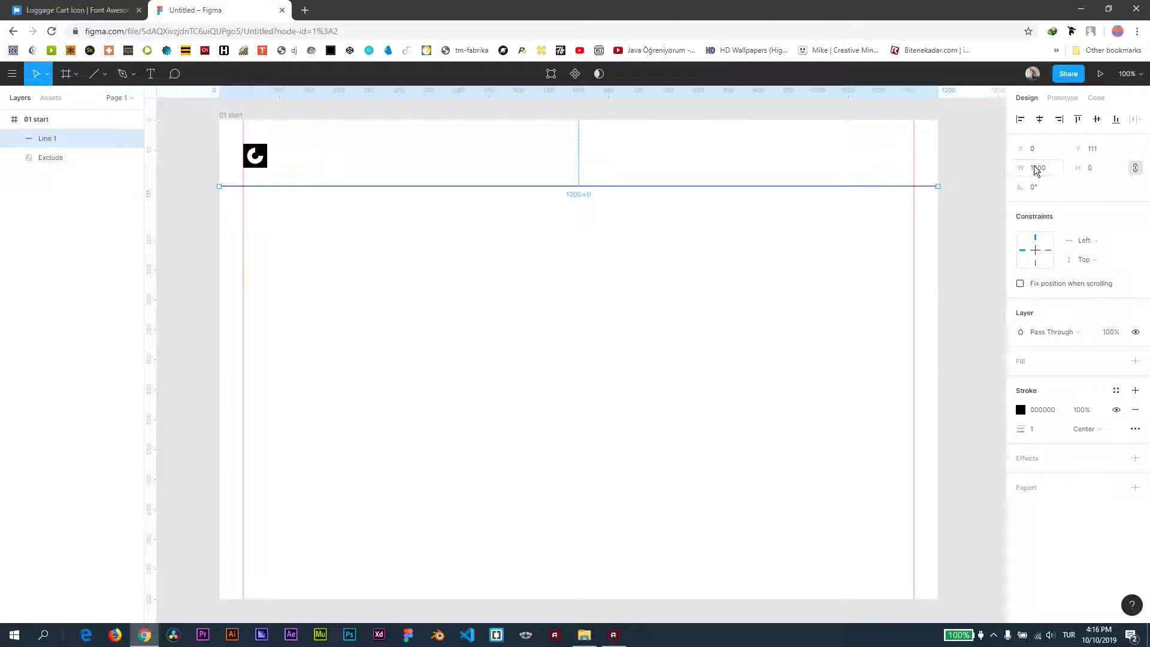
{"action": "left_click", "coordinate": [1020, 409]}
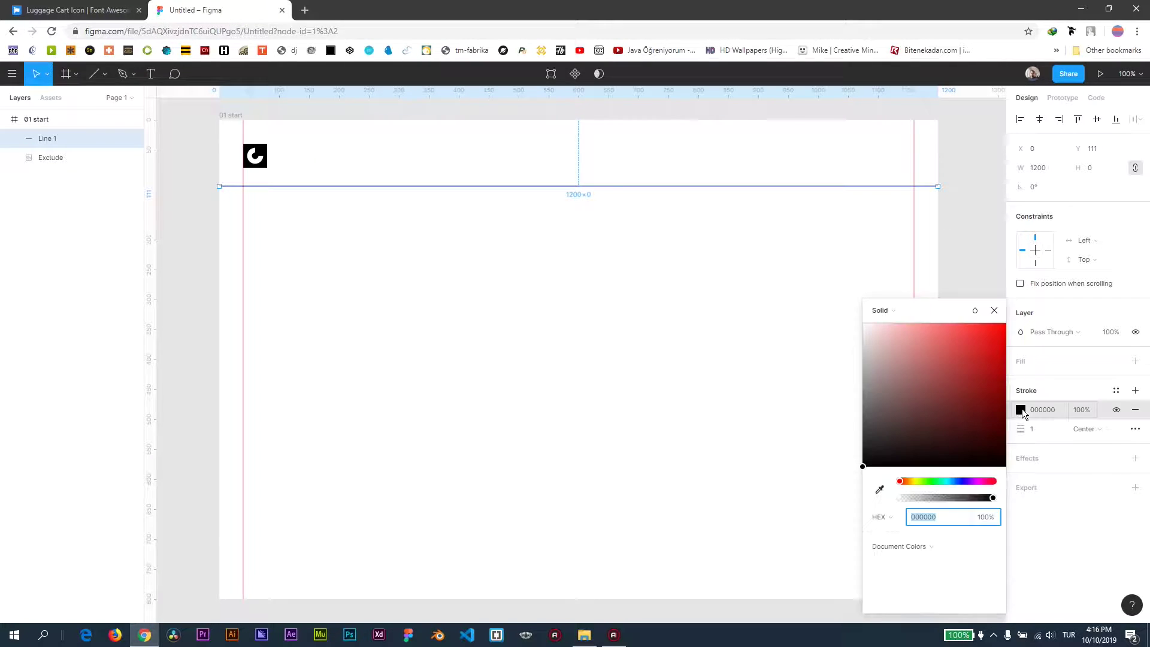
{"action": "type", "text": "E2E2E2"}
{"action": "key", "text": "Return"}
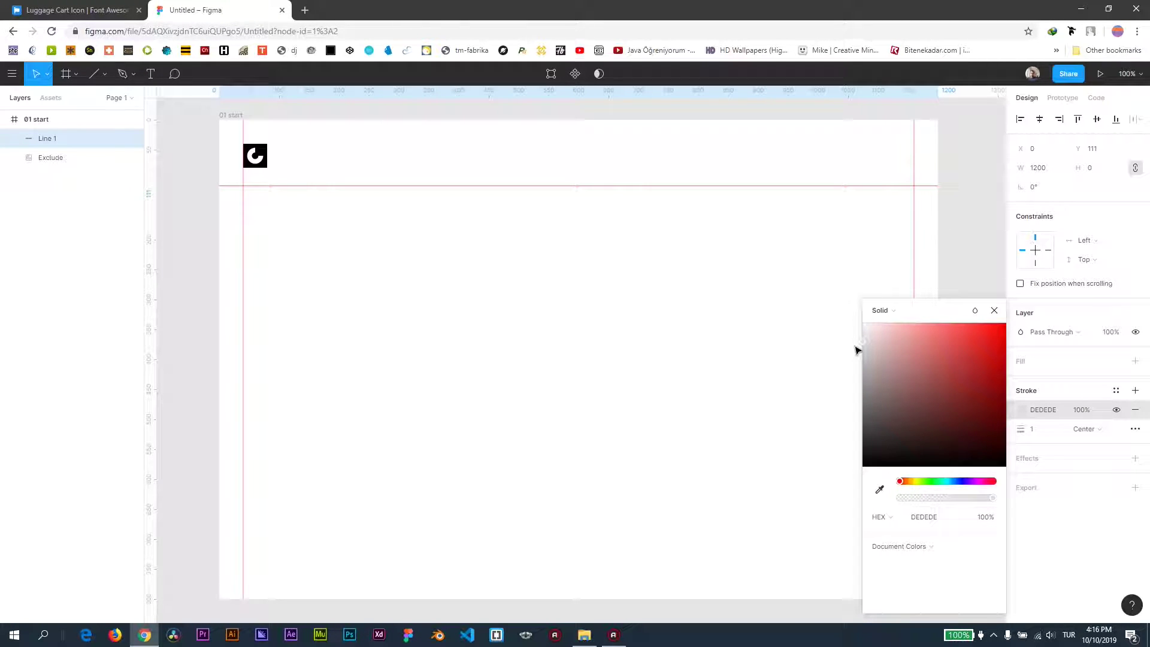
{"action": "left_click", "coordinate": [962, 258]}
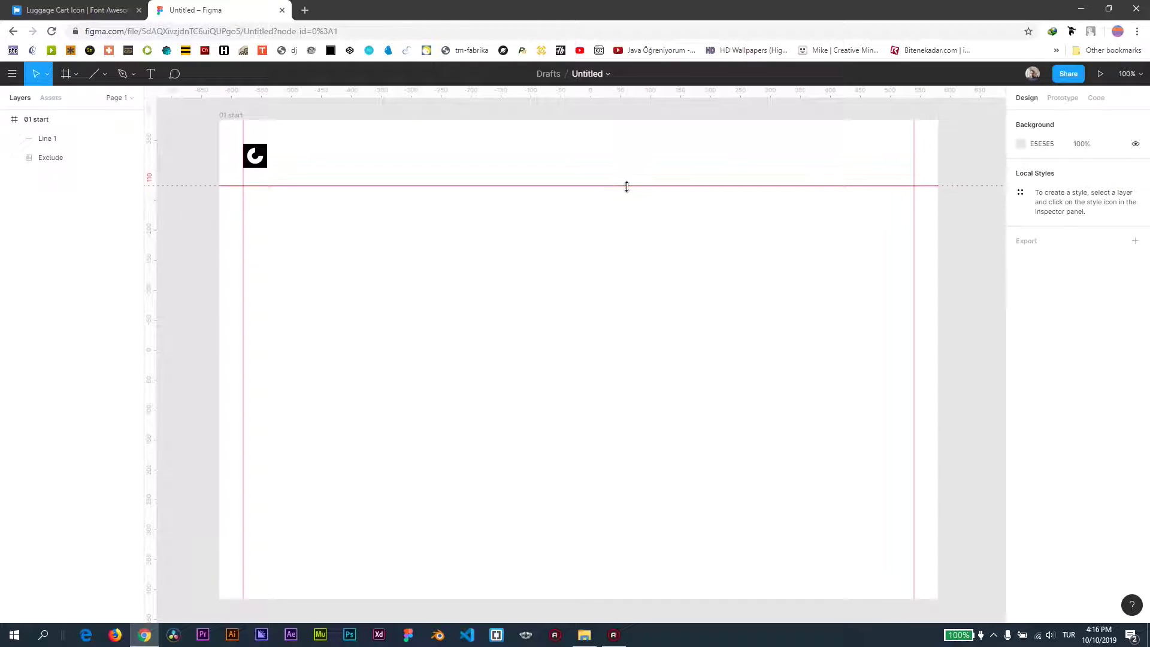
- Drag the horizontal guide back into the ruler and reselect the divider line
{"action": "left_click_drag", "start_coordinate": [627, 185], "coordinate": [645, 81]}
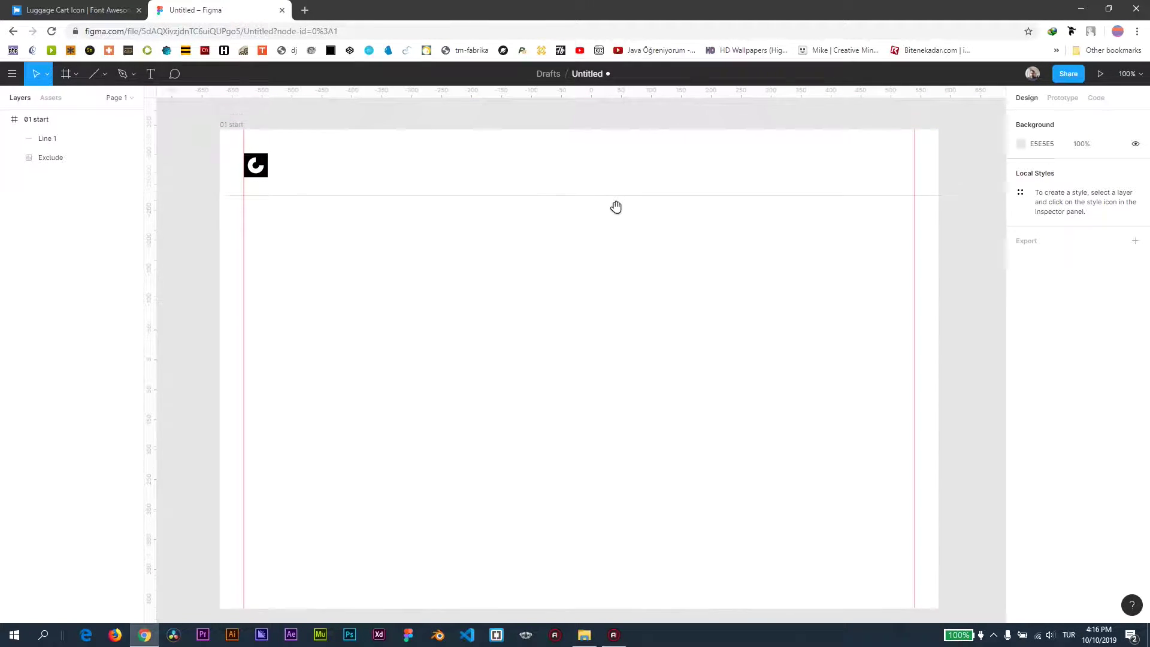
{"action": "scroll", "coordinate": [615, 182], "scroll_direction": "down", "scroll_amount": 1}
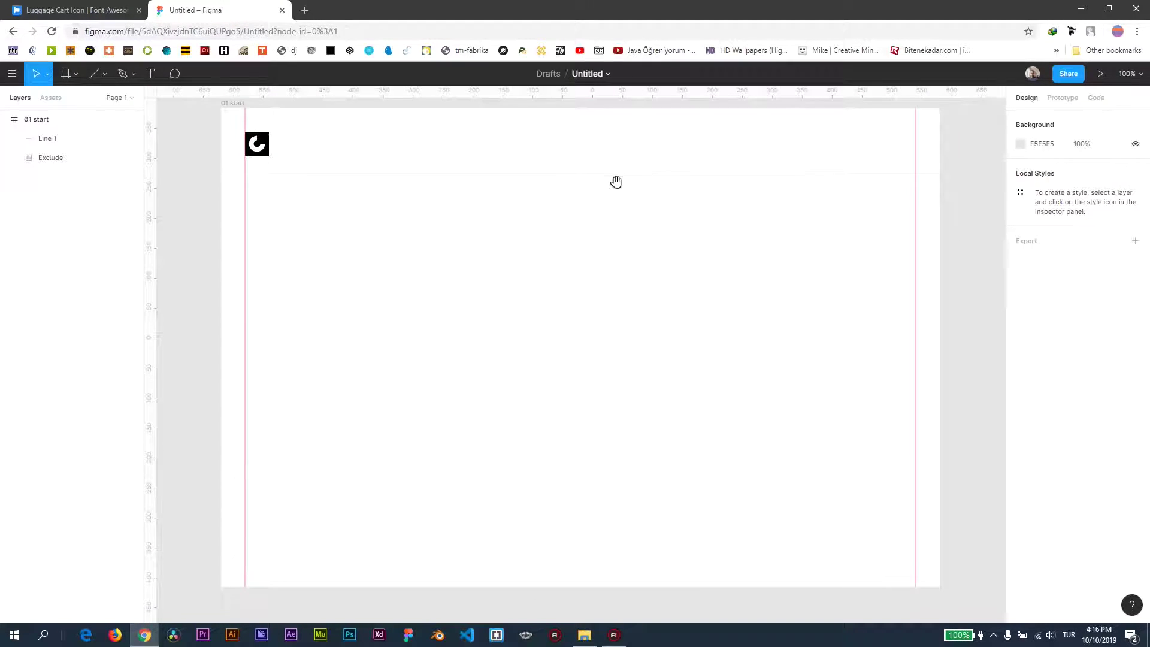
{"action": "left_click", "coordinate": [513, 178]}
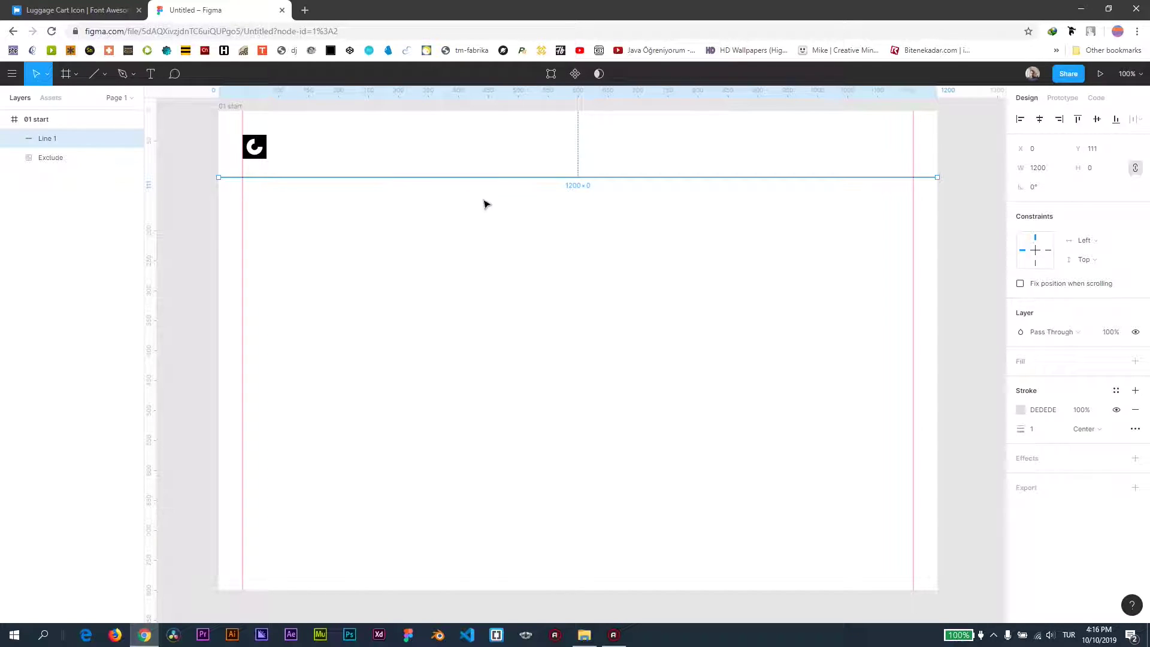
{"action": "left_click", "coordinate": [150, 73]}
- Type a 'Project' label beside the logo and duplicate it to the right as 'Help ?'
{"action": "left_click", "coordinate": [297, 145]}
{"action": "type", "text": "Project"}
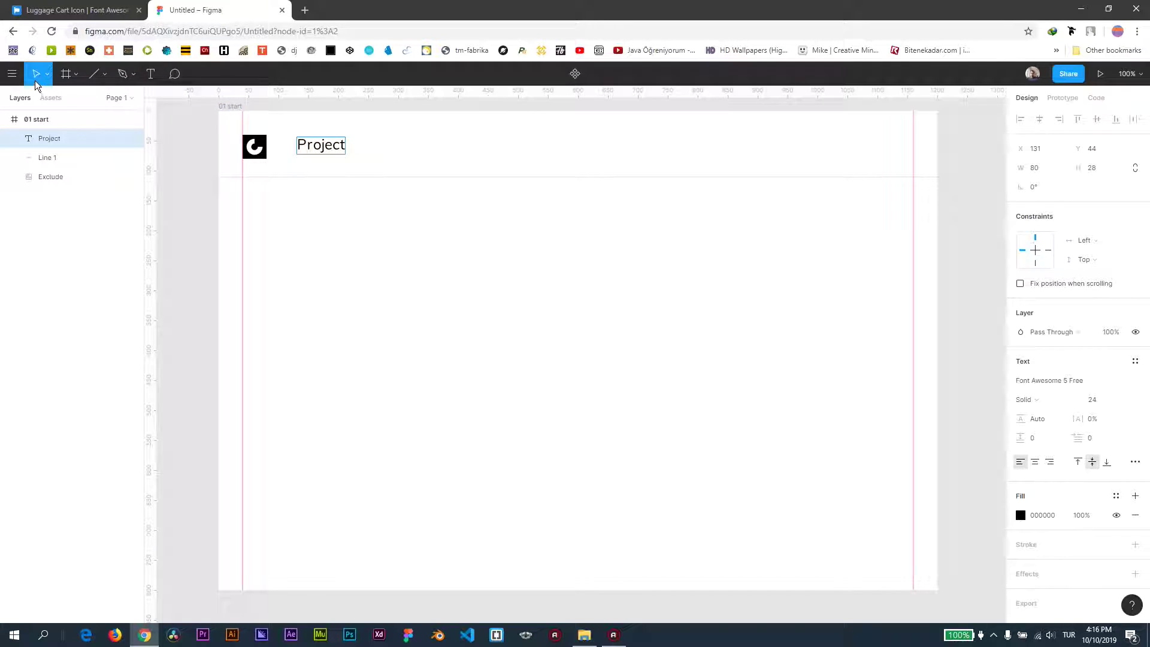
{"action": "key", "text": "Escape"}
{"action": "left_click_drag", "start_coordinate": [321, 149], "coordinate": [384, 150]}
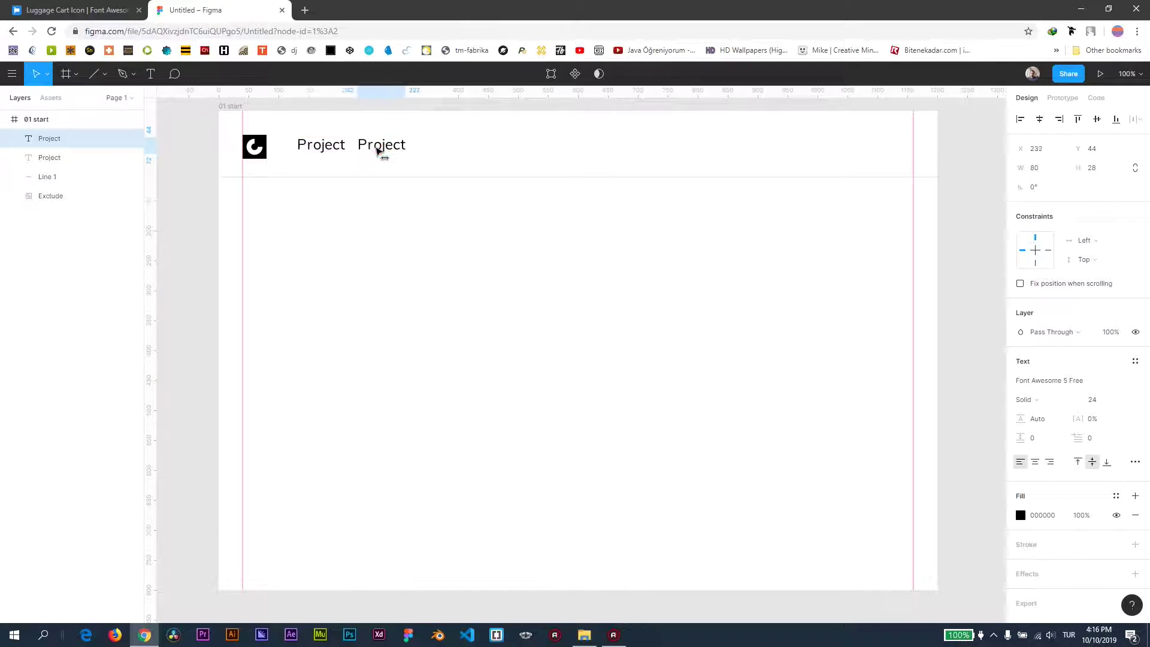
{"action": "double_click", "coordinate": [389, 146]}
{"action": "type", "text": "H"}
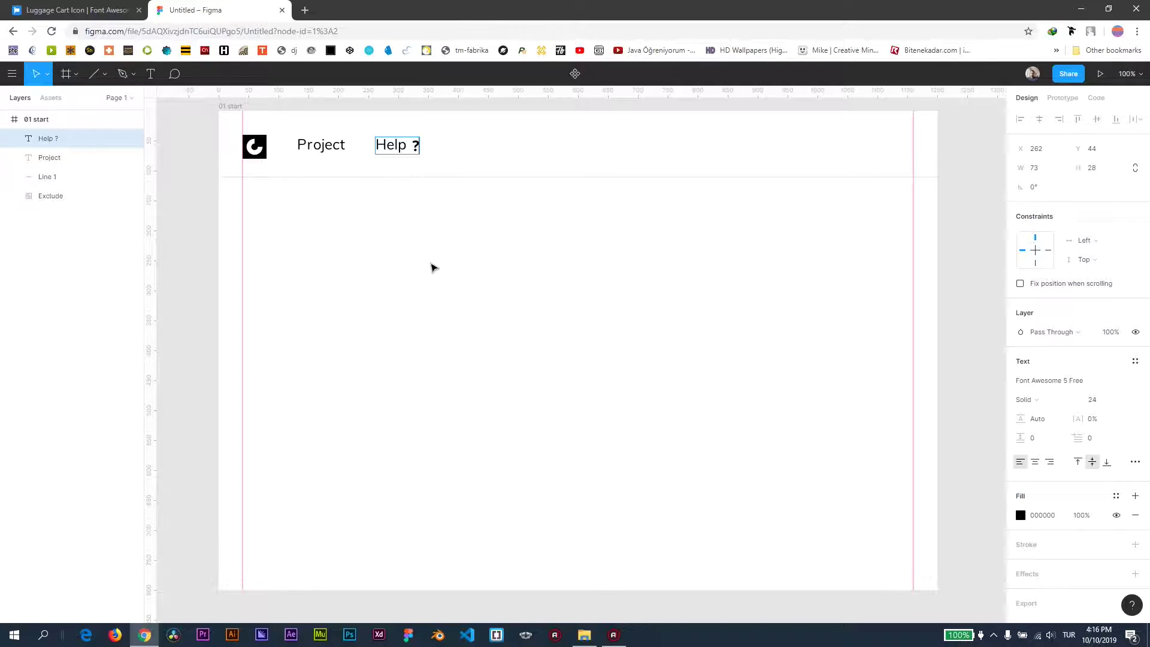
{"action": "left_click", "coordinate": [321, 147], "text": "shift"}
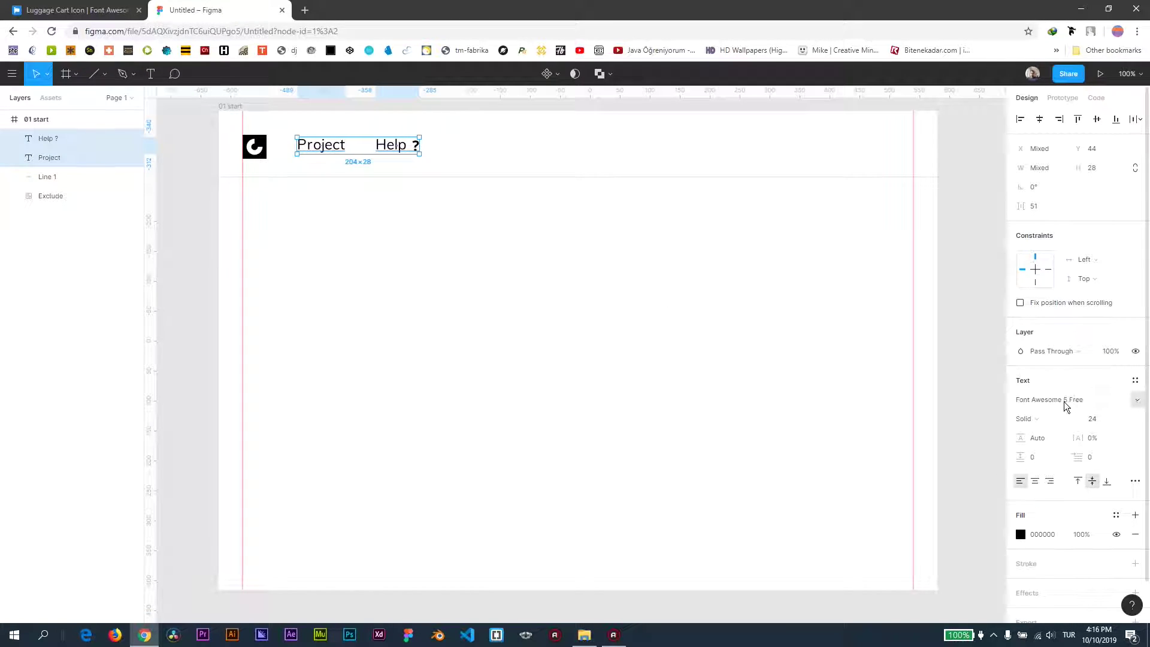
- Set both labels to Open Sans SemiBold at size 15
{"action": "left_click", "coordinate": [1084, 406]}
{"action": "type", "text": "Open Sans"}
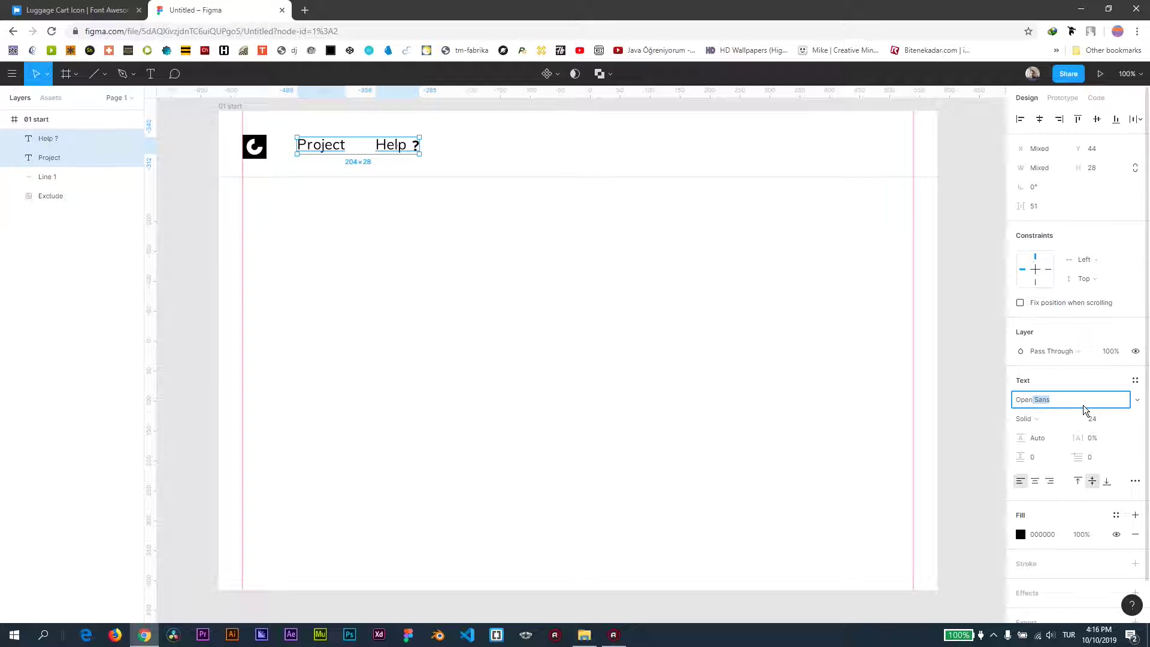
{"action": "left_click", "coordinate": [1105, 421]}
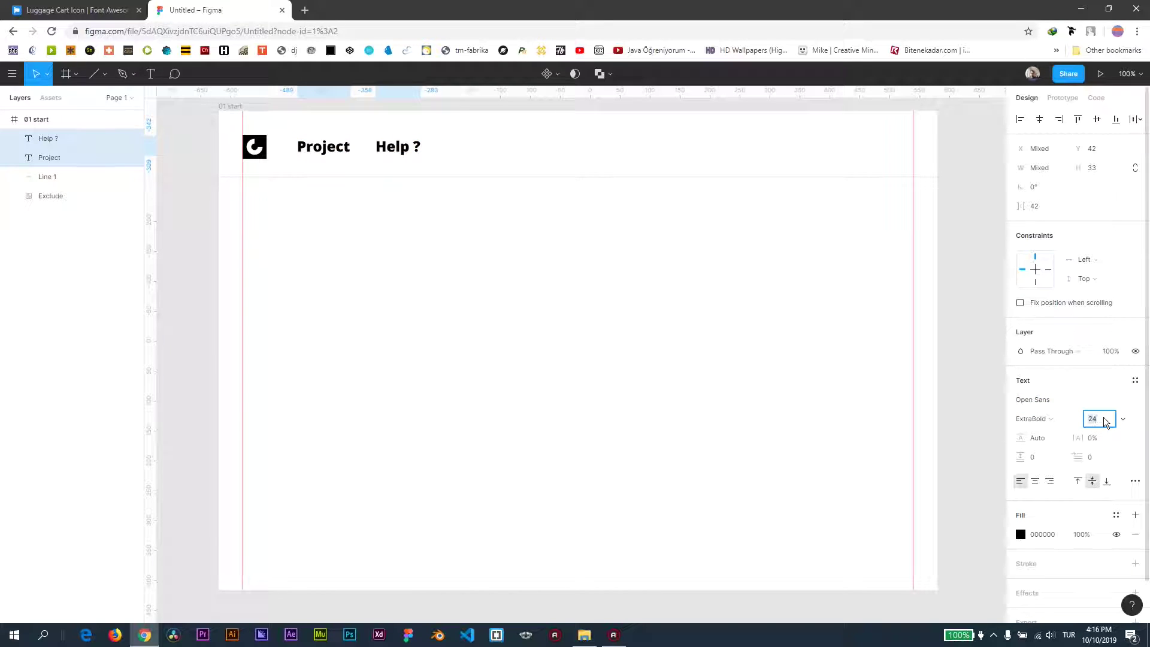
{"action": "type", "text": "14"}
{"action": "key", "text": "Return"}
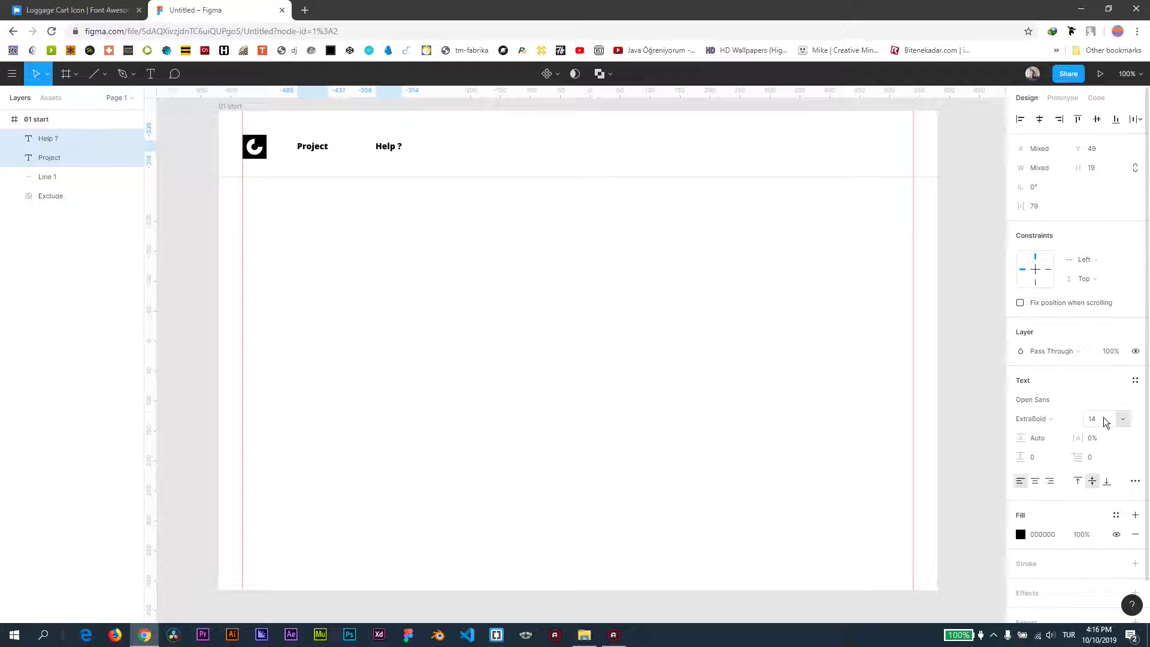
{"action": "left_click", "coordinate": [1063, 421]}
{"action": "left_click", "coordinate": [1052, 388]}
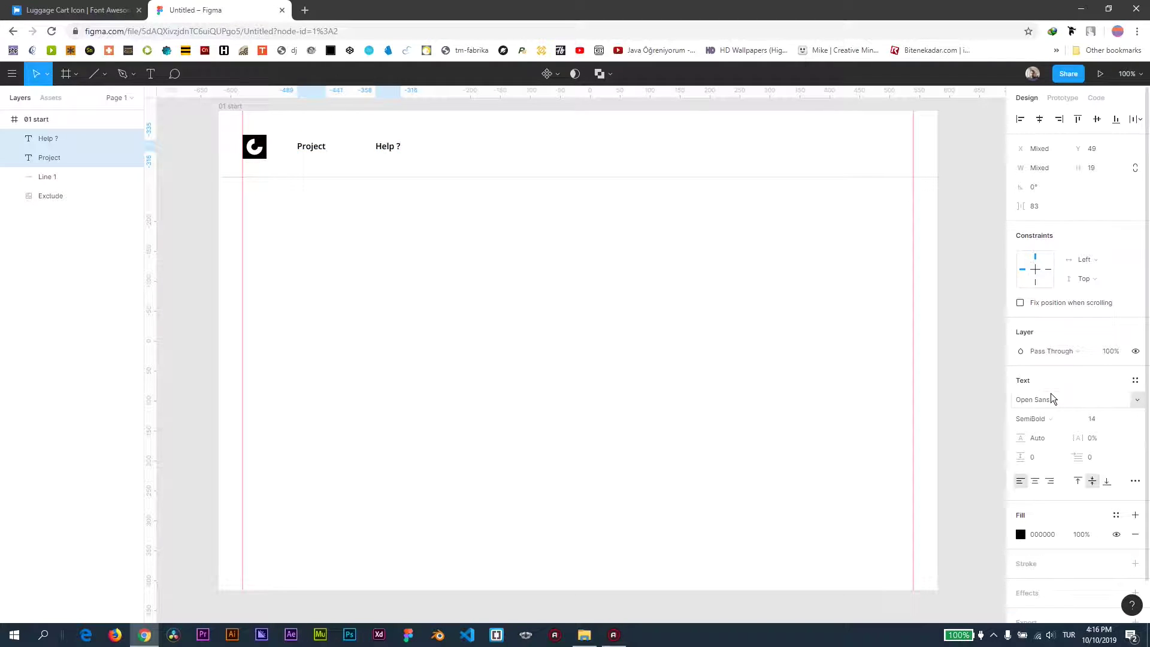
{"action": "left_click", "coordinate": [1096, 420]}
{"action": "type", "text": "16"}
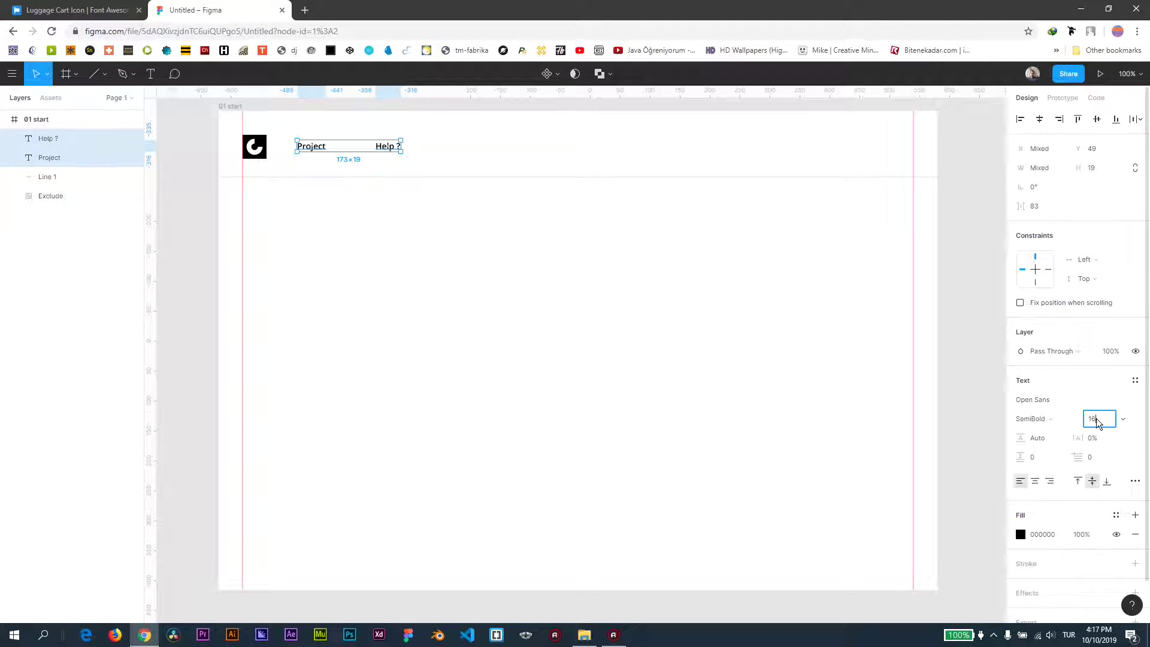
{"action": "key", "text": "Return"}
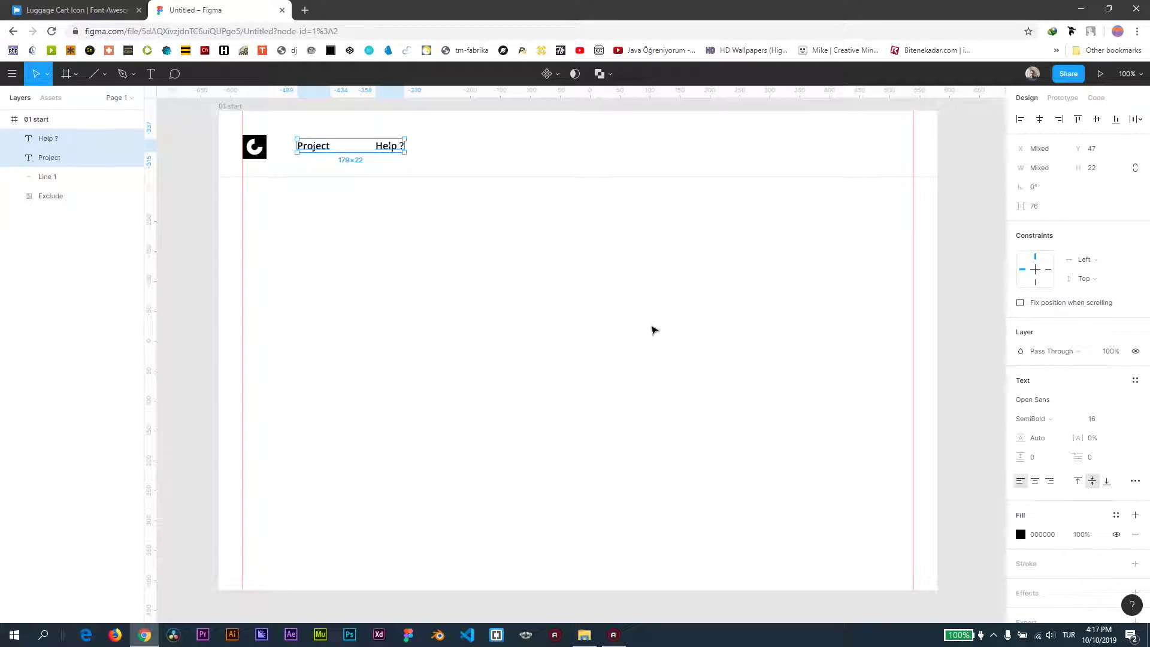
{"action": "left_click", "coordinate": [1100, 419]}
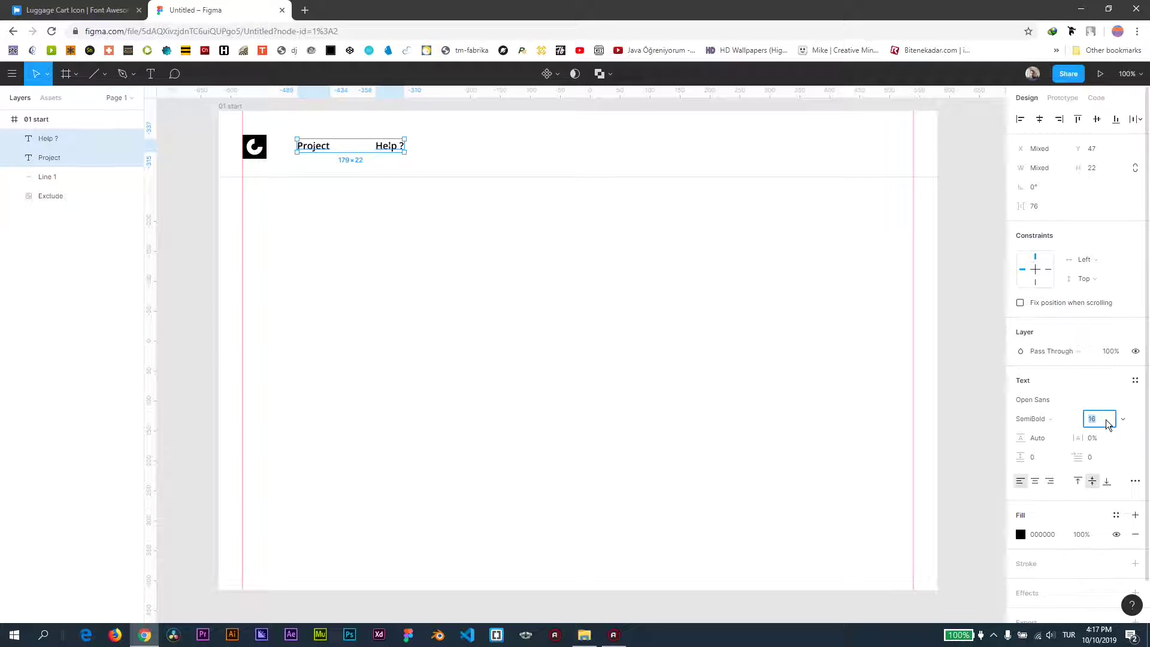
{"action": "type", "text": "15"}
{"action": "key", "text": "Return"}
- Move Help ? closer to Project and center both labels vertically with the logo
{"action": "left_click", "coordinate": [418, 196]}
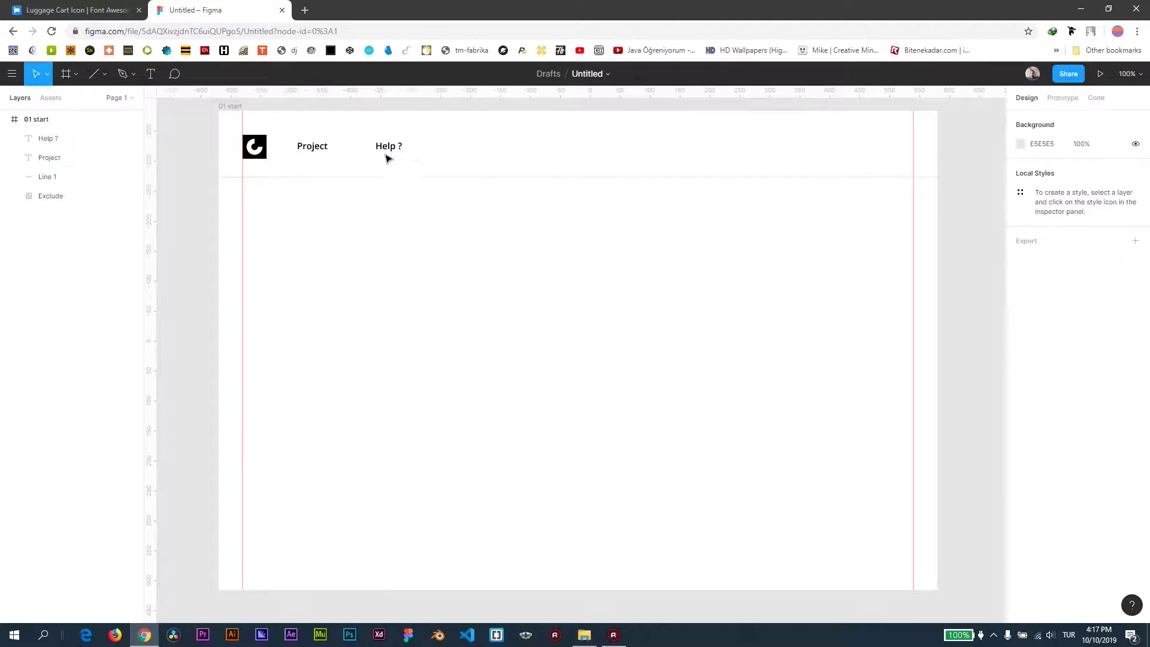
{"action": "left_click", "coordinate": [383, 148]}
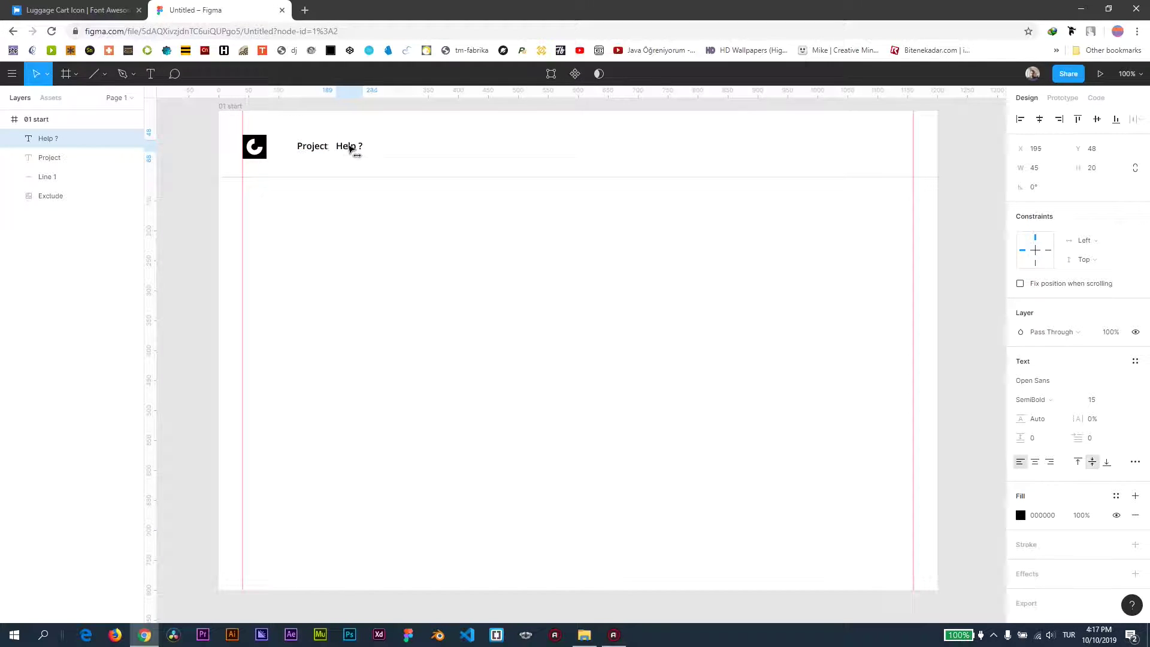
{"action": "left_click_drag", "start_coordinate": [383, 147], "coordinate": [358, 148]}
{"action": "left_click", "coordinate": [311, 147], "text": "shift"}
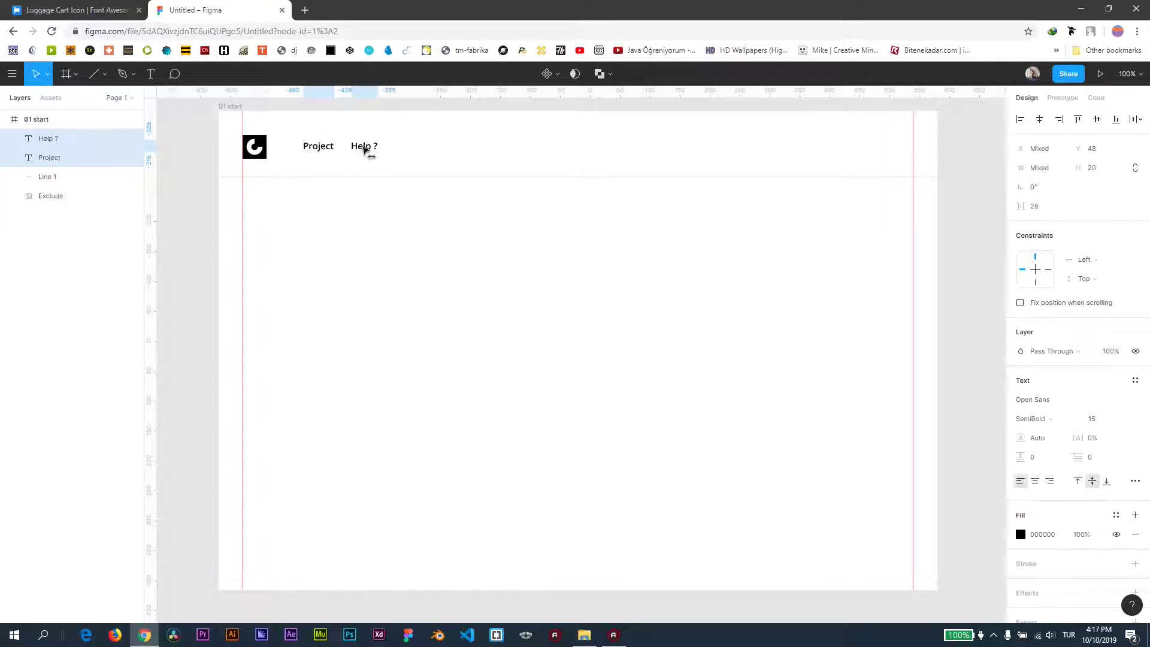
{"action": "left_click_drag", "start_coordinate": [201, 140], "coordinate": [374, 148]}
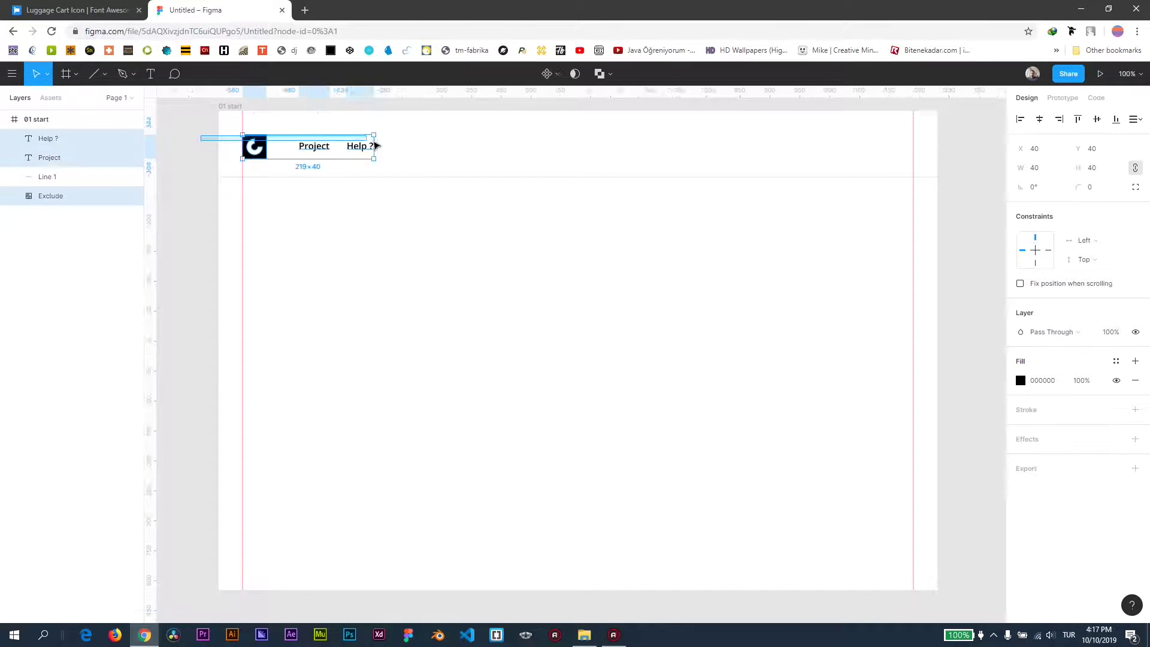
{"action": "left_click", "coordinate": [1098, 120]}
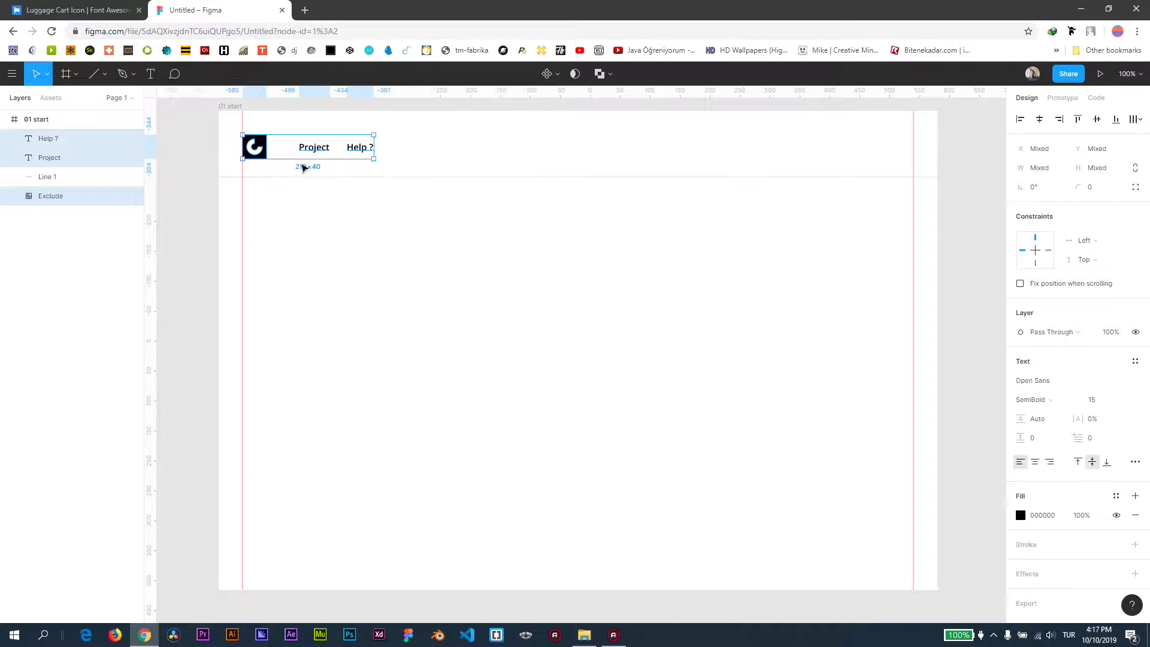
- Copy Project and Help ? to the right side and retype them as Home and Developer
{"action": "left_click", "coordinate": [536, 167]}
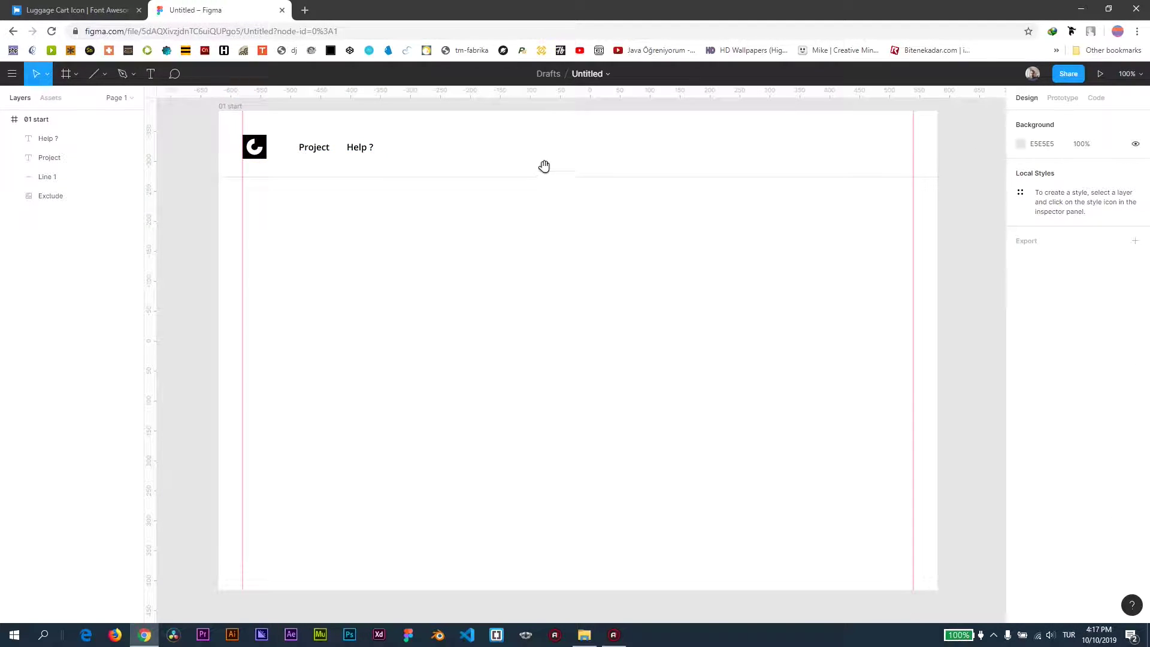
{"action": "scroll", "coordinate": [479, 176], "scroll_direction": "up", "scroll_amount": 1}
{"action": "left_click", "coordinate": [322, 173]}
{"action": "left_click", "coordinate": [360, 168], "text": "shift"}
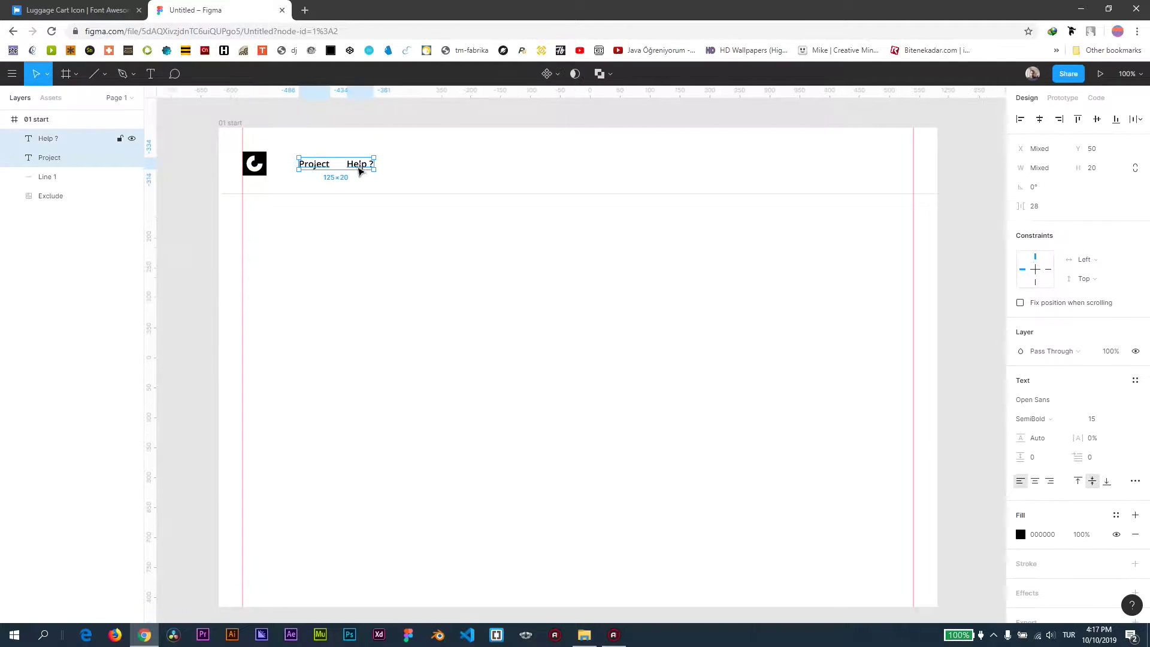
{"action": "left_click_drag", "start_coordinate": [324, 167], "coordinate": [628, 166]}
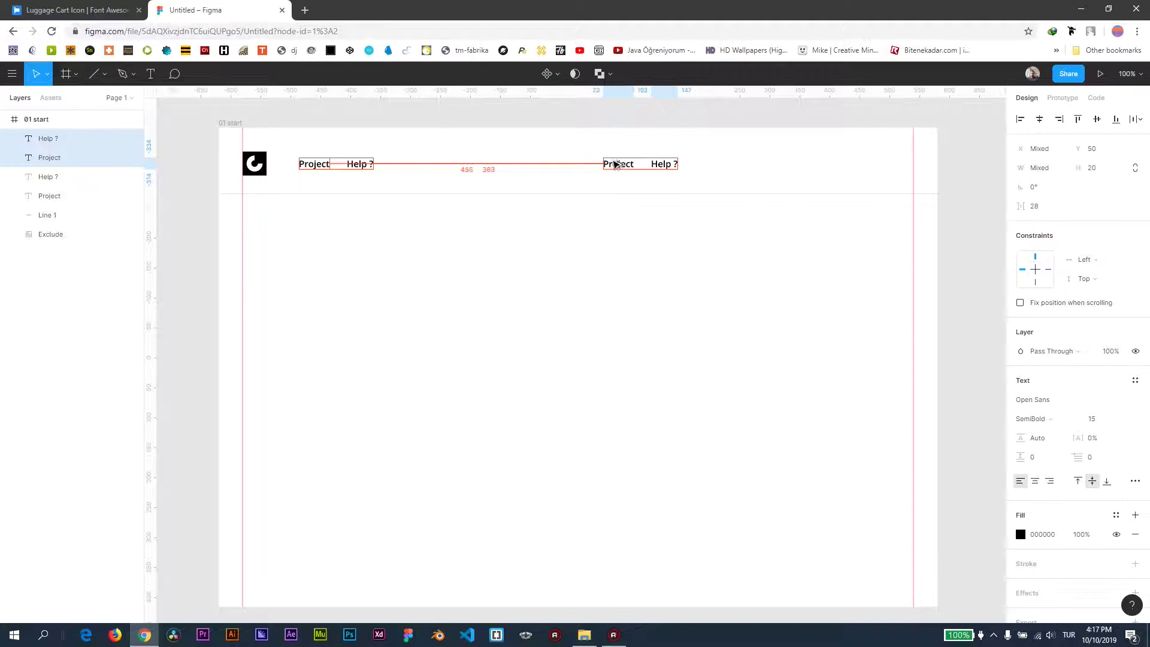
{"action": "left_click", "coordinate": [722, 159]}
{"action": "double_click", "coordinate": [625, 166]}
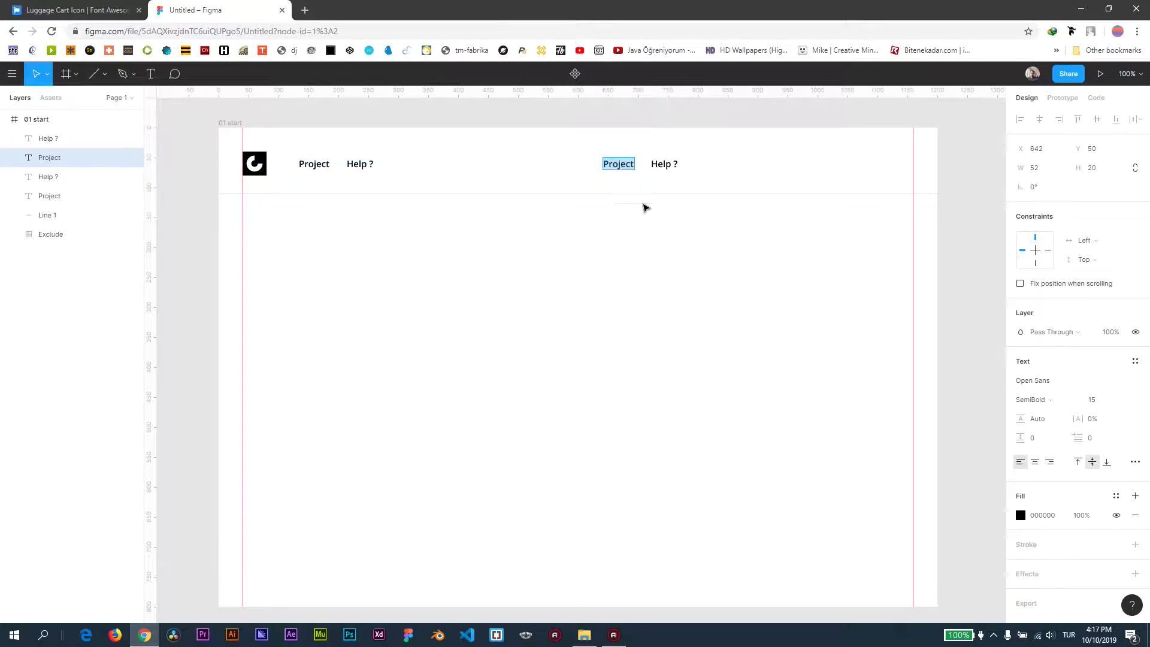
{"action": "type", "text": "Home"}
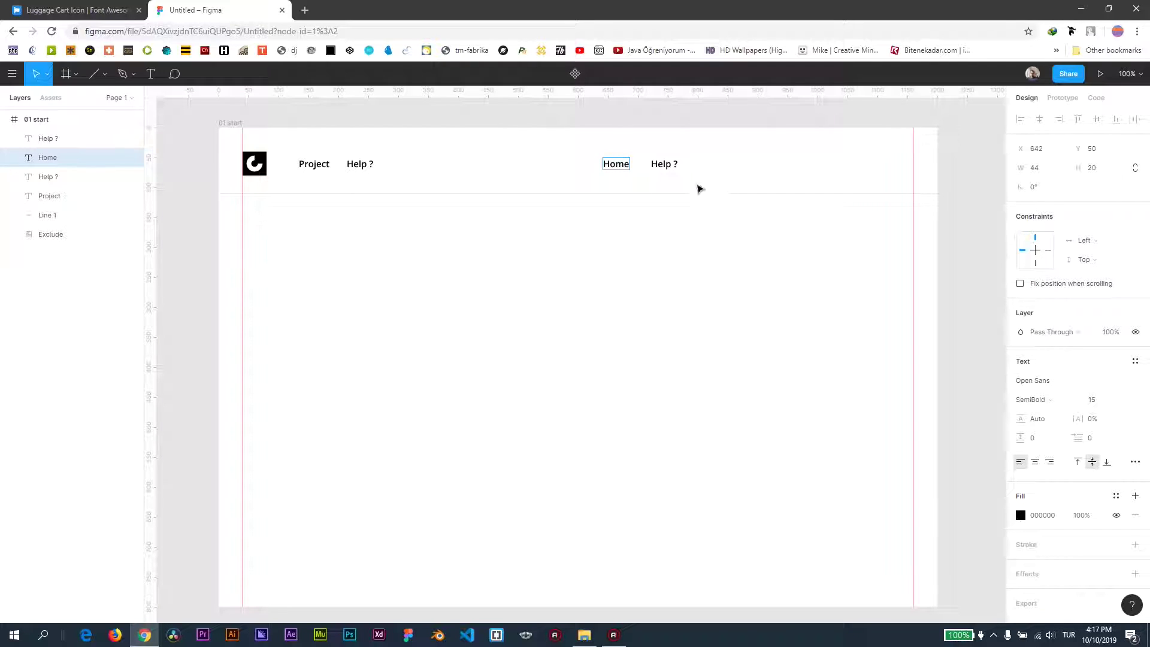
{"action": "double_click", "coordinate": [666, 165]}
{"action": "key", "text": "BackSpace"}
{"action": "type", "text": "Developer"}
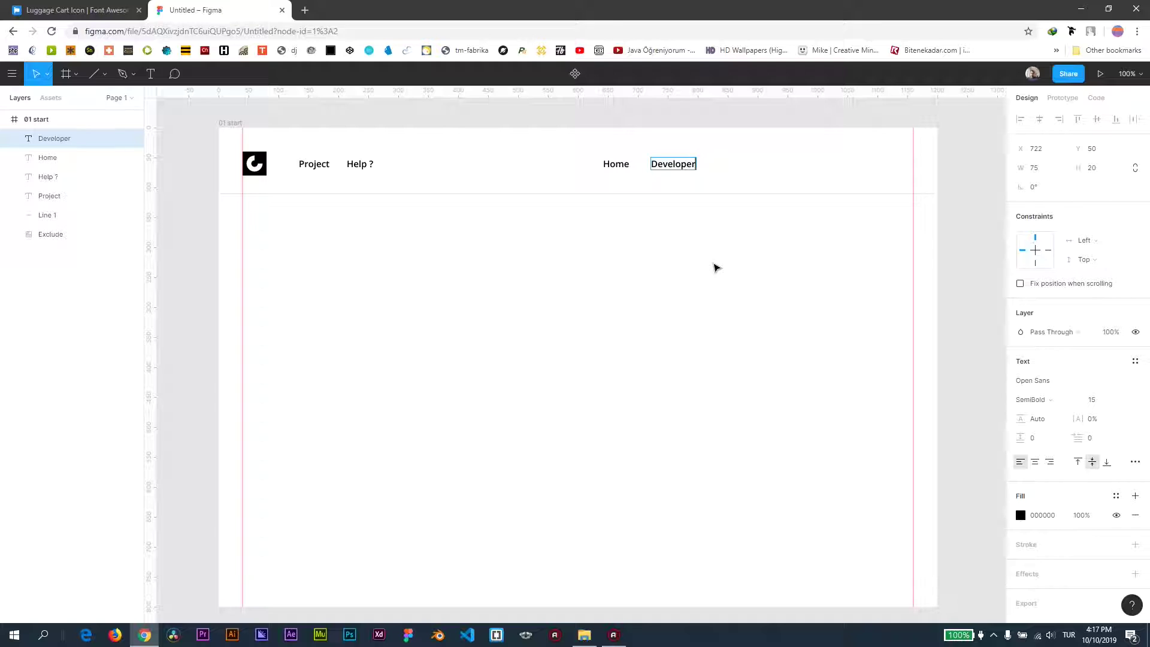
{"action": "key", "text": "Escape"}
- Add Shopping and Contact copies, shift the row left, and duplicate Contact at the end
{"action": "left_click_drag", "start_coordinate": [673, 166], "coordinate": [739, 166], "text": "alt"}
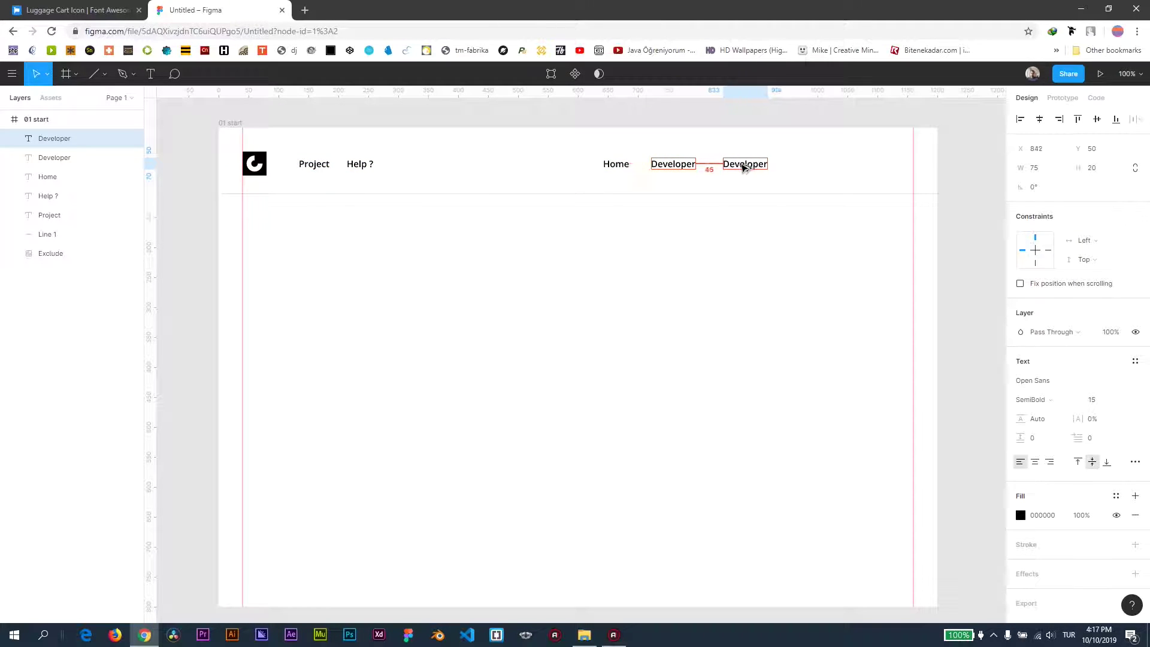
{"action": "double_click", "coordinate": [733, 165]}
{"action": "type", "text": "Shopping"}
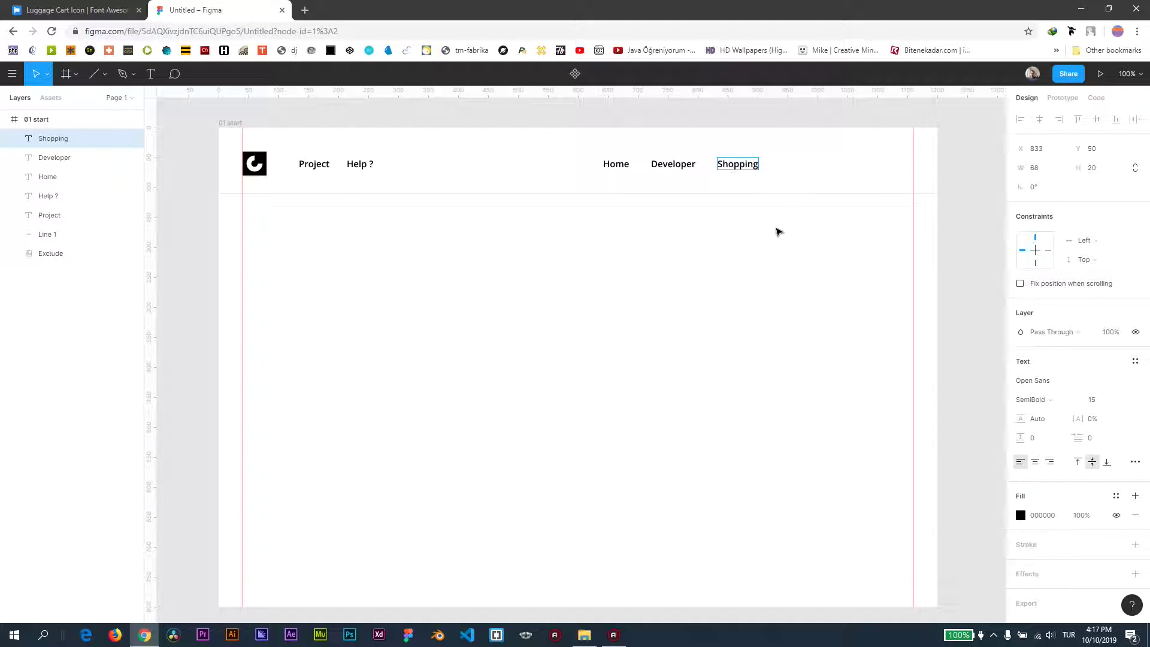
{"action": "key", "text": "Escape"}
{"action": "left_click_drag", "start_coordinate": [738, 168], "coordinate": [798, 167], "text": "alt"}
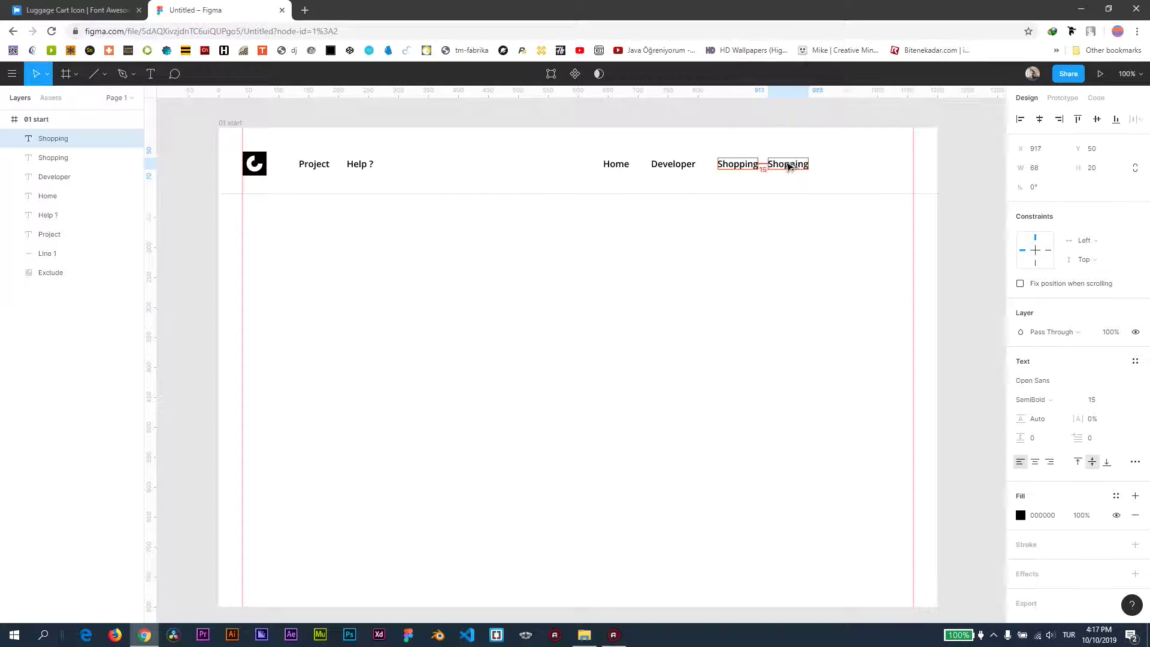
{"action": "double_click", "coordinate": [798, 167]}
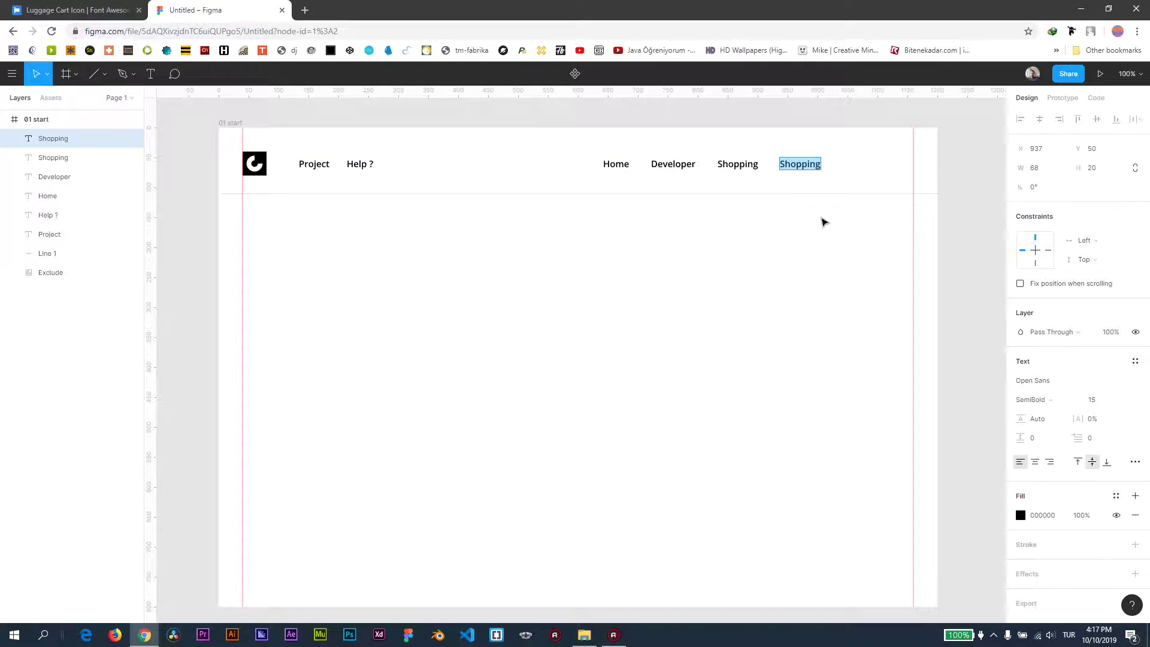
{"action": "type", "text": "Contact"}
{"action": "mouse_move", "coordinate": [580, 151]}
{"action": "left_mouse_down"}
{"action": "mouse_move", "coordinate": [816, 173]}
{"action": "mouse_move", "coordinate": [736, 172]}
{"action": "left_mouse_up"}
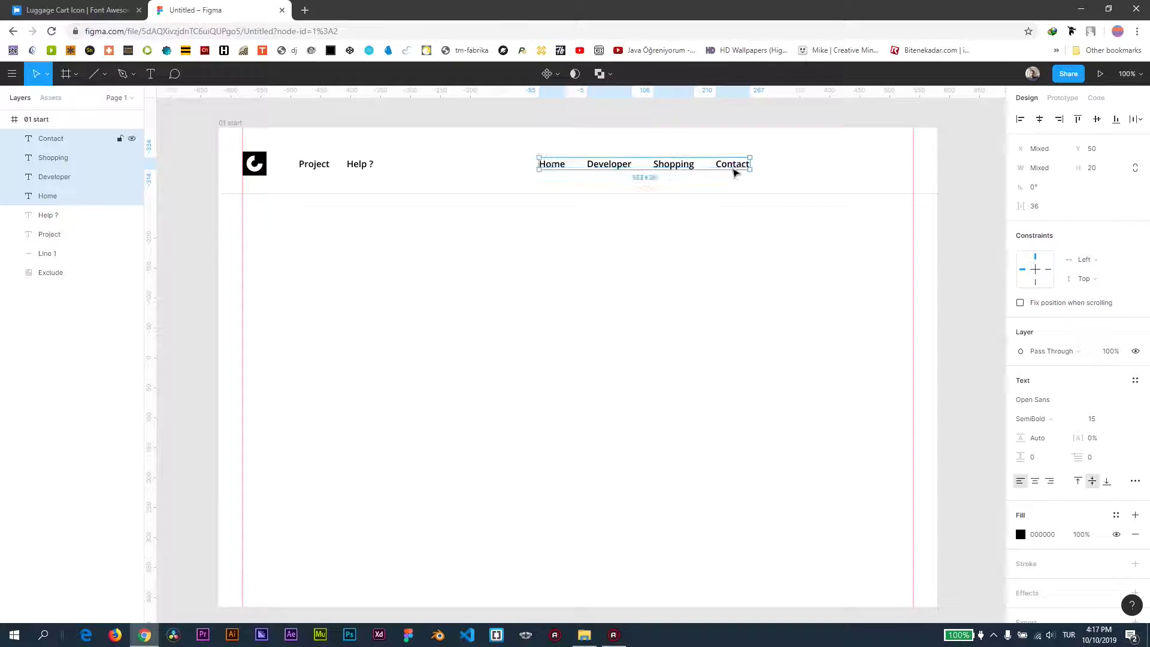
{"action": "left_click", "coordinate": [778, 172]}
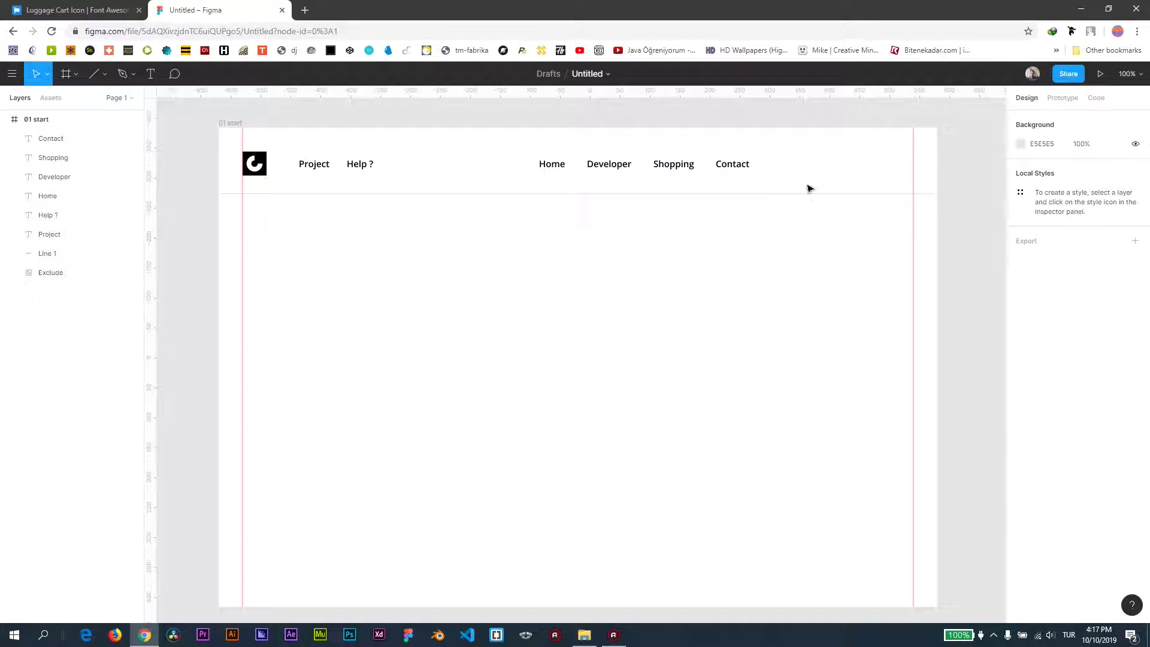
{"action": "left_click", "coordinate": [742, 171]}
{"action": "left_click_drag", "start_coordinate": [722, 170], "coordinate": [783, 170]}
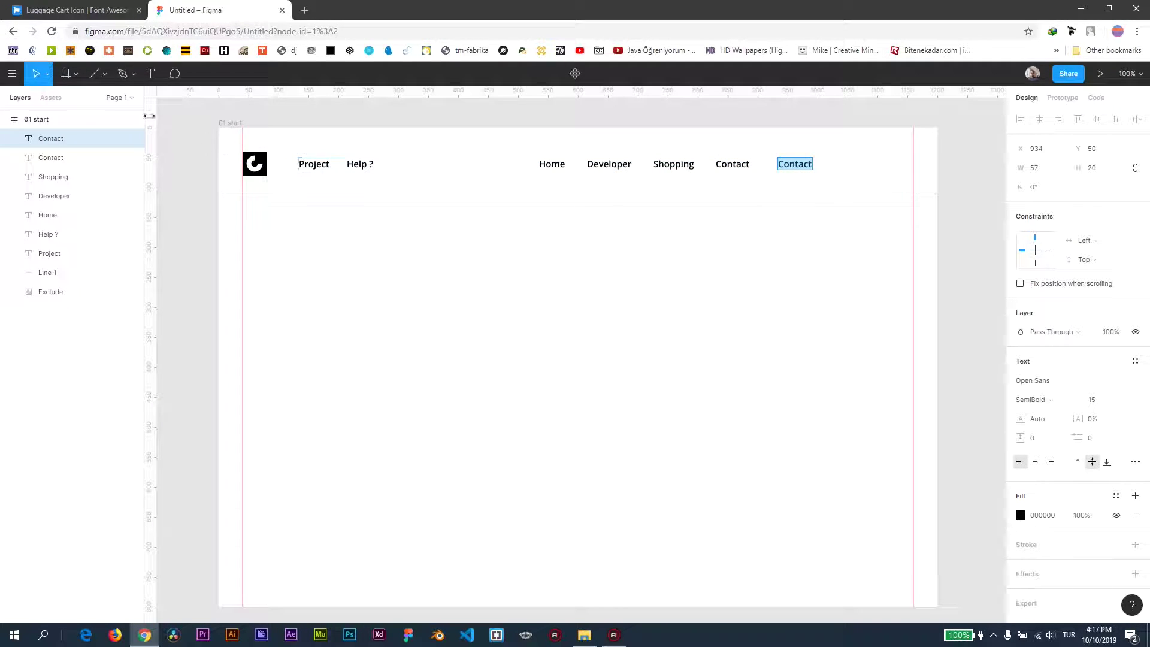
- Open the Font Awesome icons gallery in the browser, then return to Figma
{"action": "left_click", "coordinate": [81, 10]}
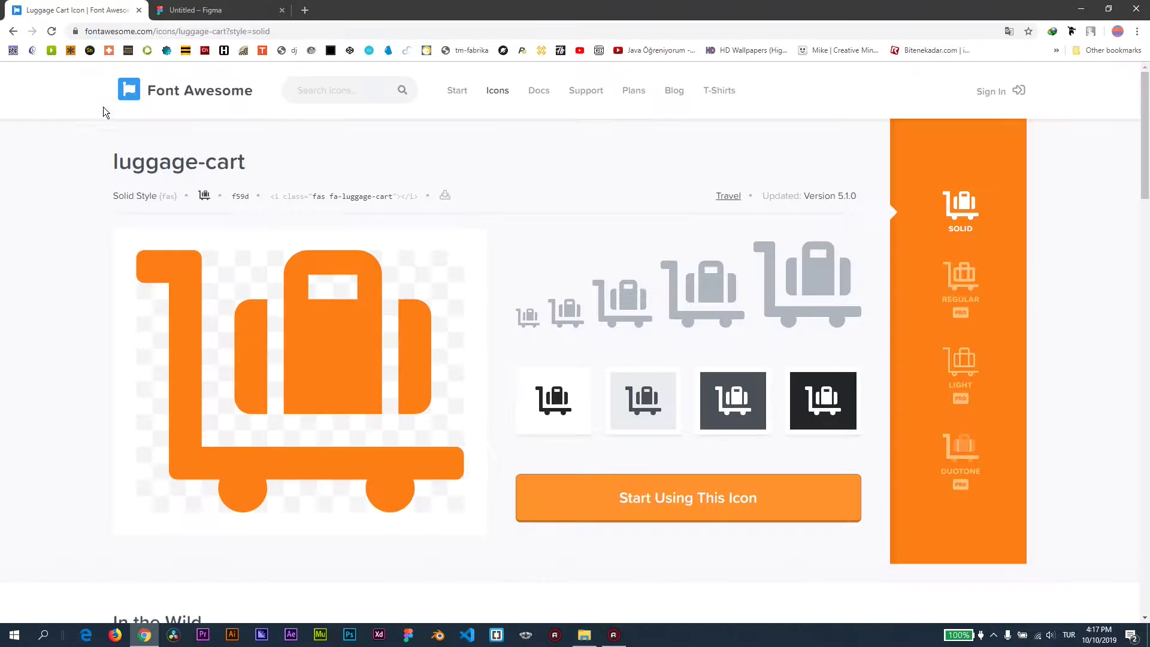
{"action": "left_click", "coordinate": [181, 93]}
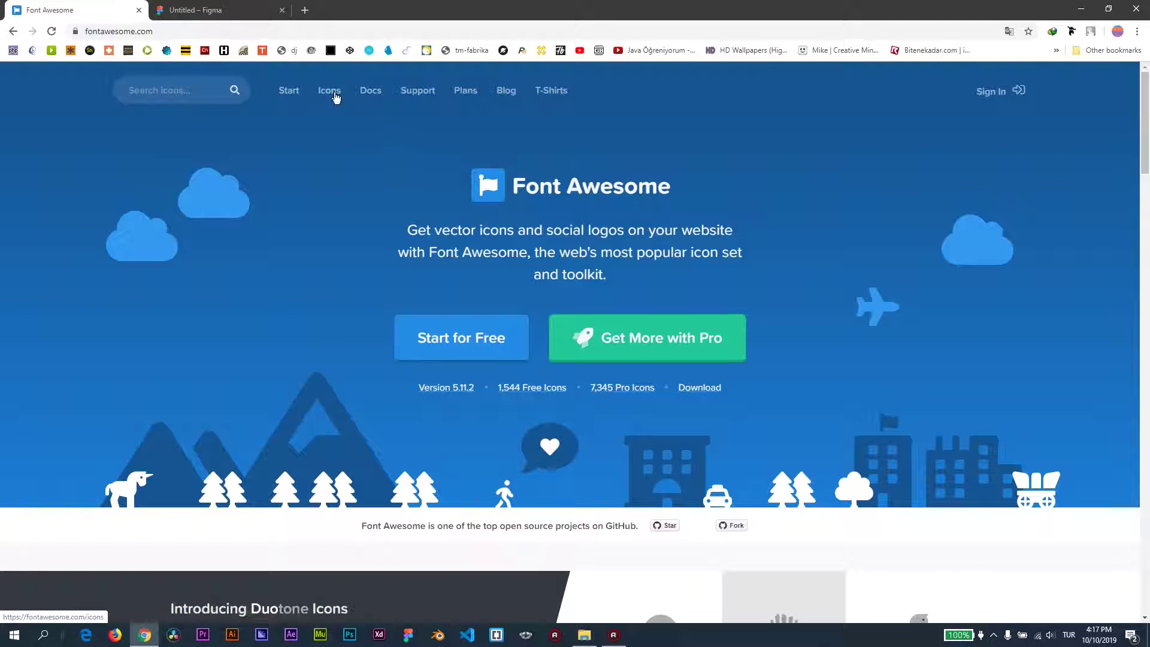
{"action": "left_click", "coordinate": [335, 98]}
{"action": "left_click", "coordinate": [216, 11]}
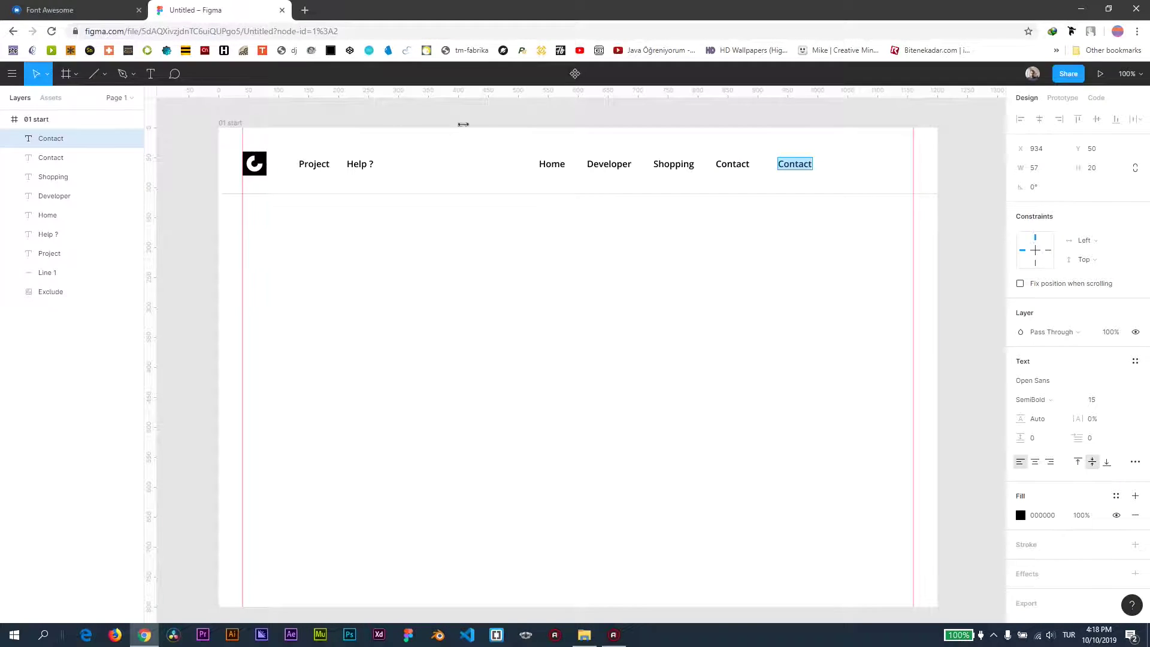
- Retype the spare Contact label as Arama and add a copy reading Sepet
{"action": "type", "text": "A"}
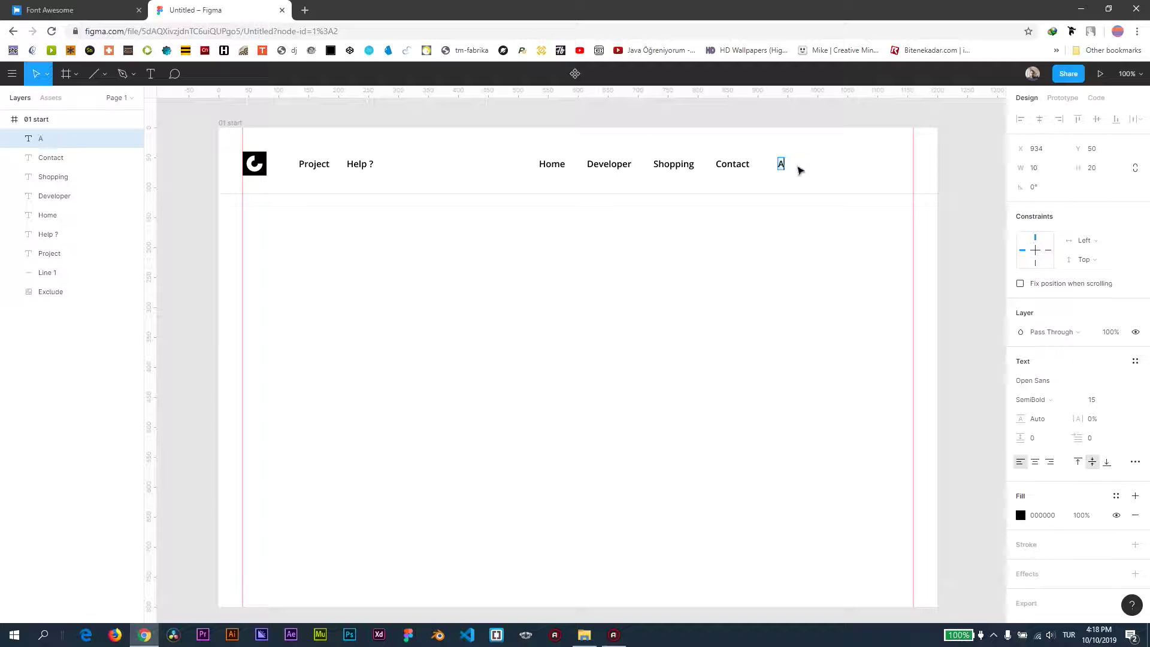
{"action": "type", "text": "rama"}
{"action": "key", "text": "Escape"}
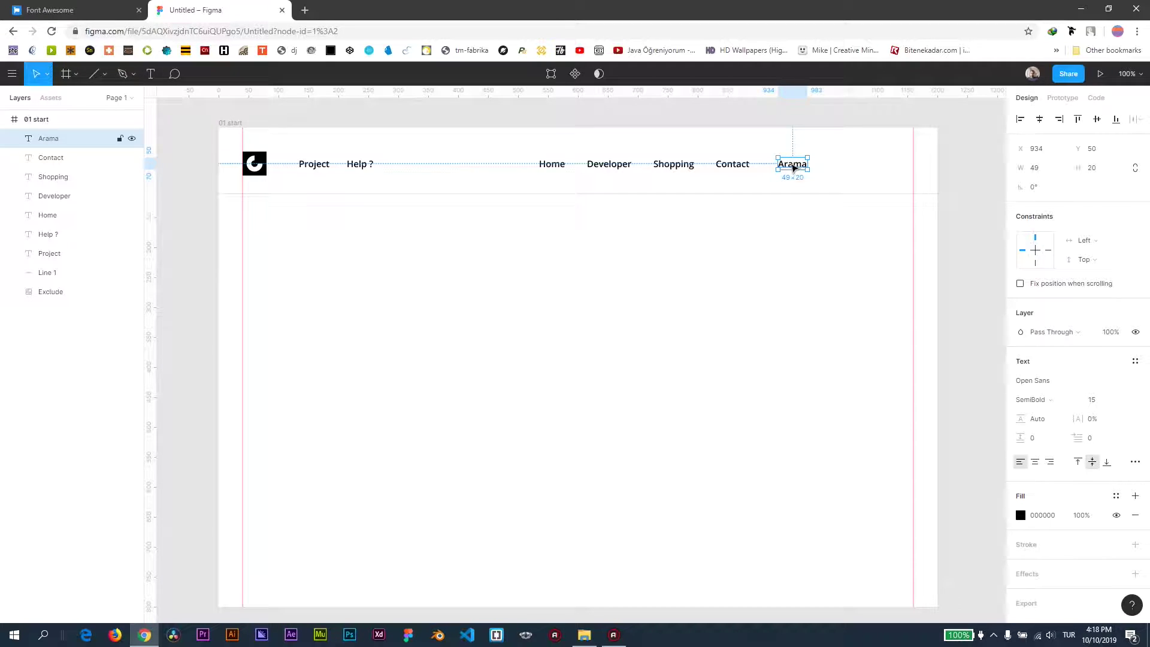
{"action": "left_click_drag", "start_coordinate": [792, 164], "coordinate": [831, 167]}
{"action": "key", "text": "Return"}
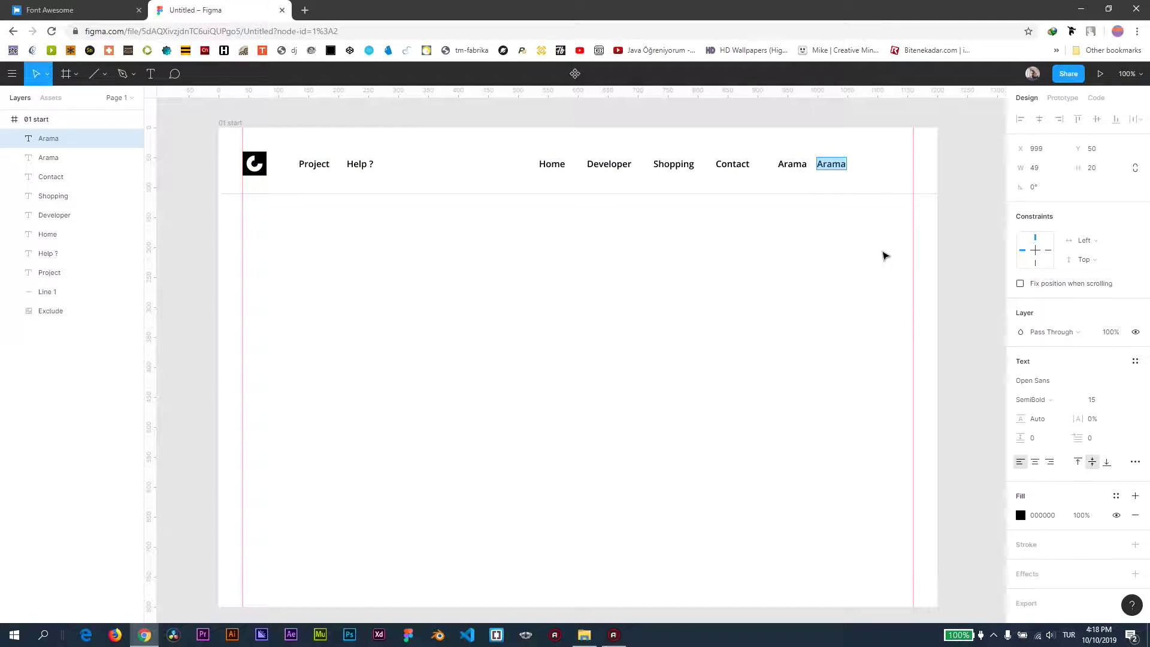
{"action": "type", "text": "Spe"}
{"action": "left_click", "coordinate": [784, 163]}
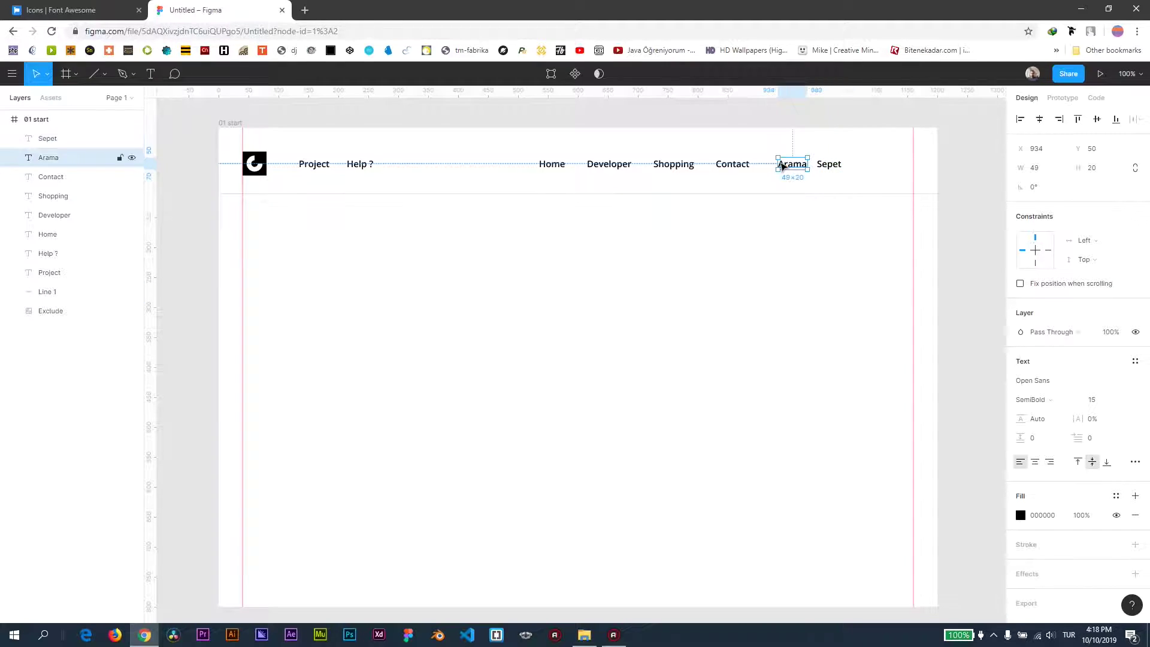
{"action": "key", "text": "Return"}
- Search Font Awesome for 'search' and copy the solid search icon's unicode glyph (f002)
{"action": "left_click", "coordinate": [32, 11]}
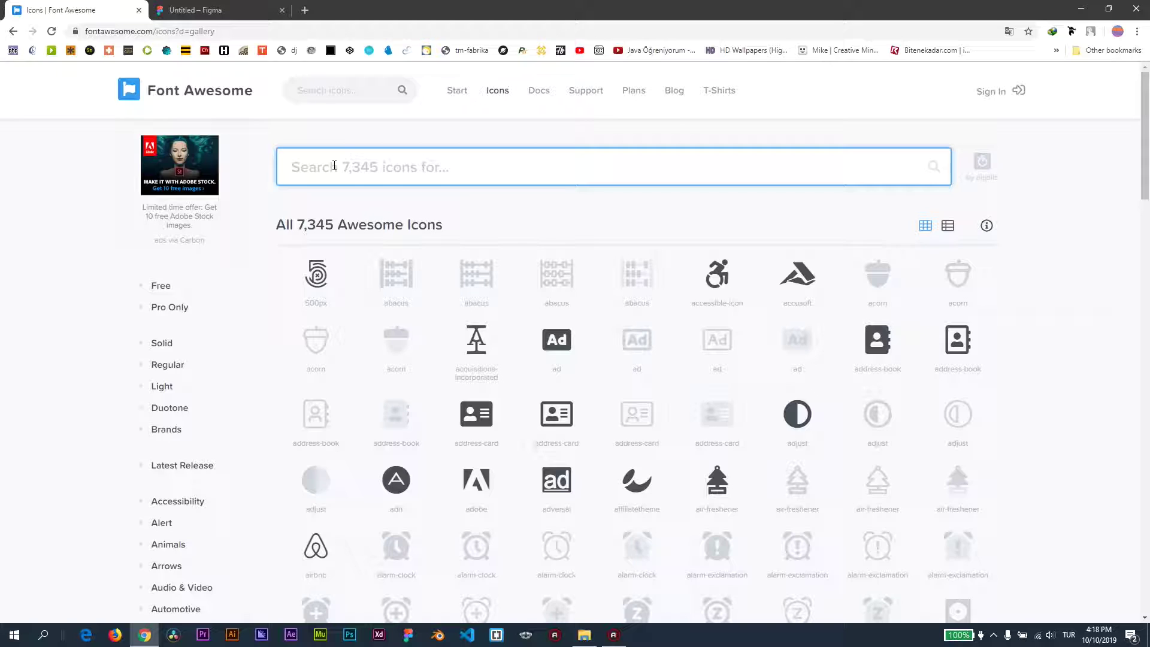
{"action": "type", "text": "serach"}
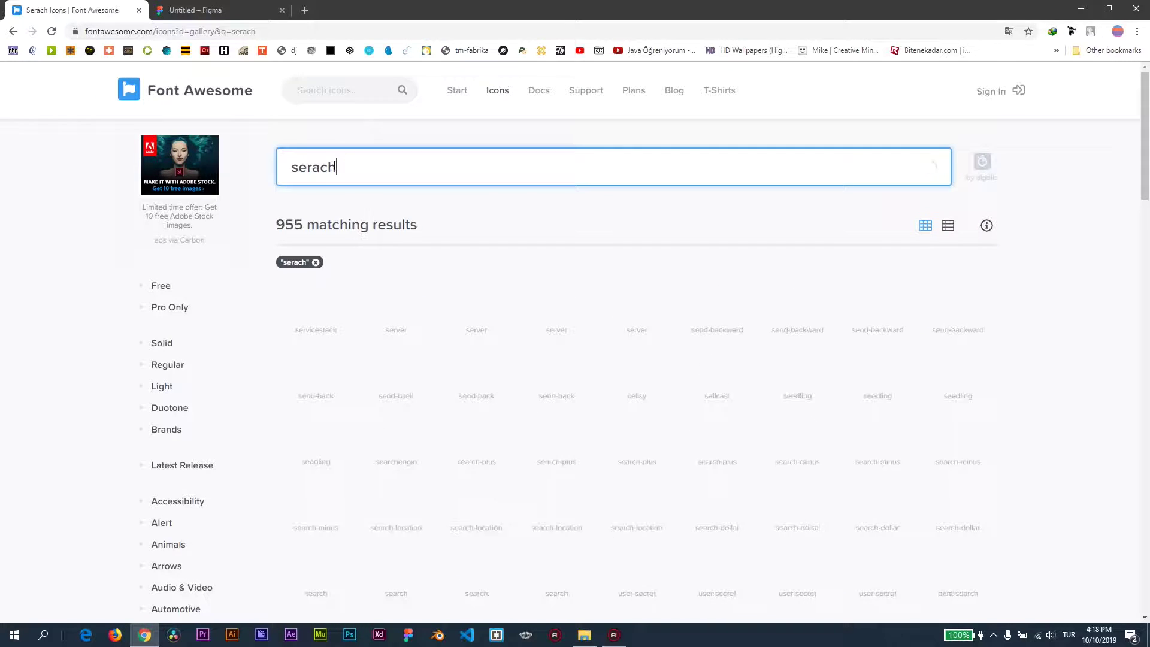
{"action": "double_click", "coordinate": [334, 166]}
{"action": "type", "text": "sea"}
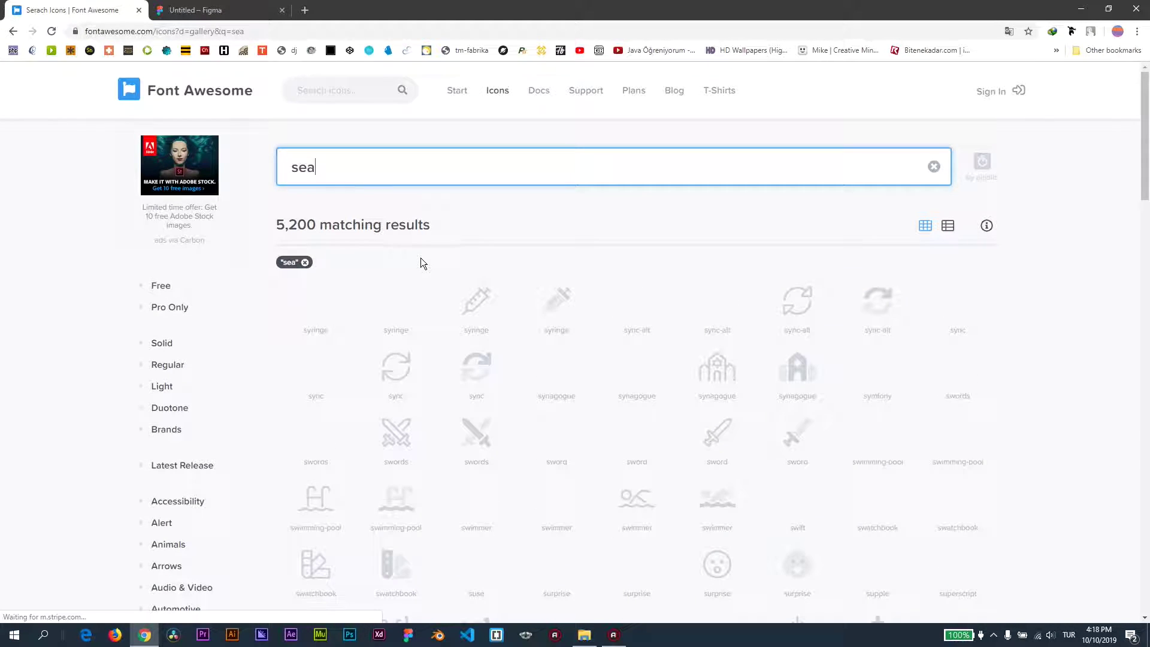
{"action": "type", "text": "rch"}
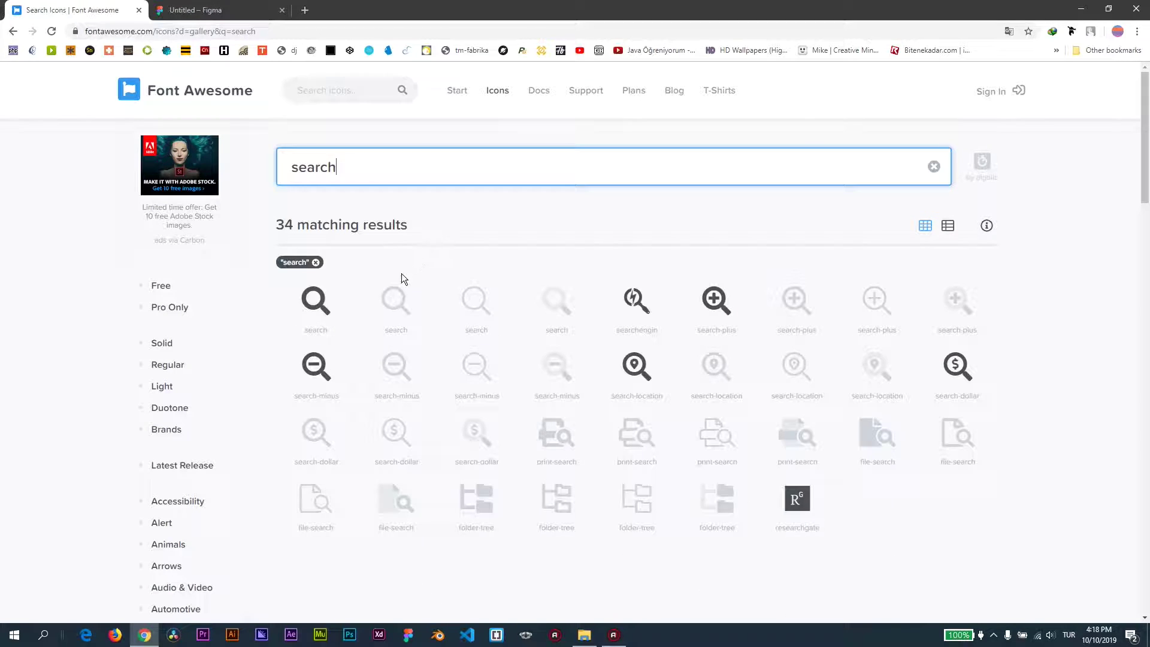
{"action": "left_click", "coordinate": [302, 310]}
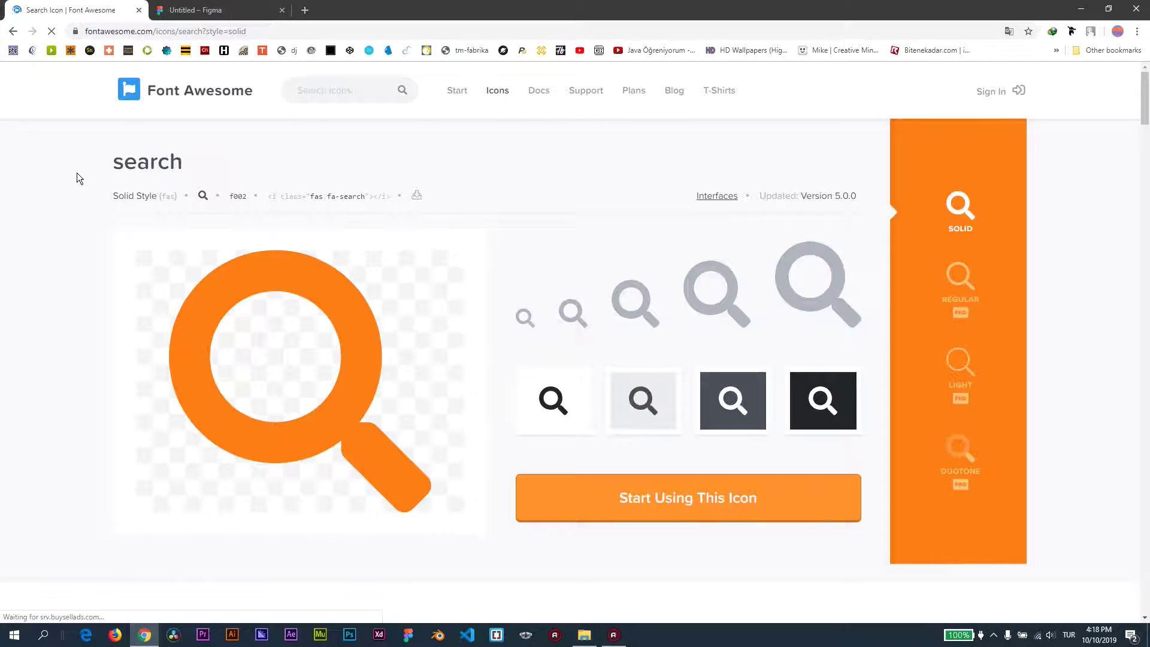
{"action": "left_click", "coordinate": [204, 199]}
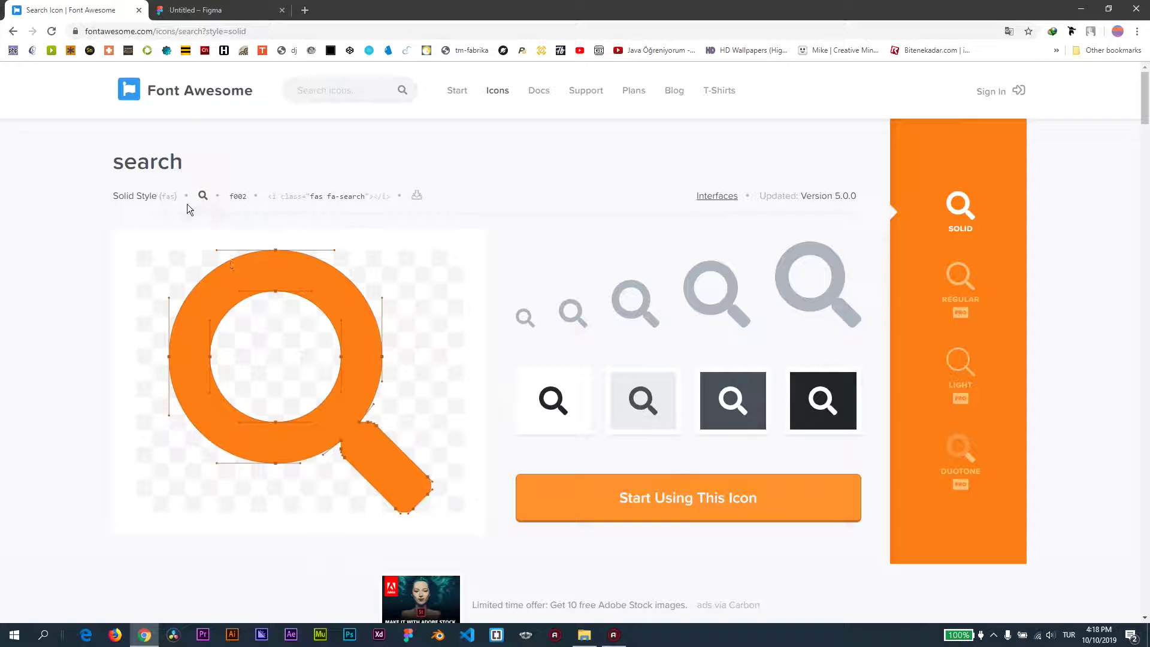
{"action": "left_click", "coordinate": [212, 7]}
- Replace the Arama label with the pasted FontAwesome search glyph, aligned 40 px from Contact
{"action": "double_click", "coordinate": [792, 164]}
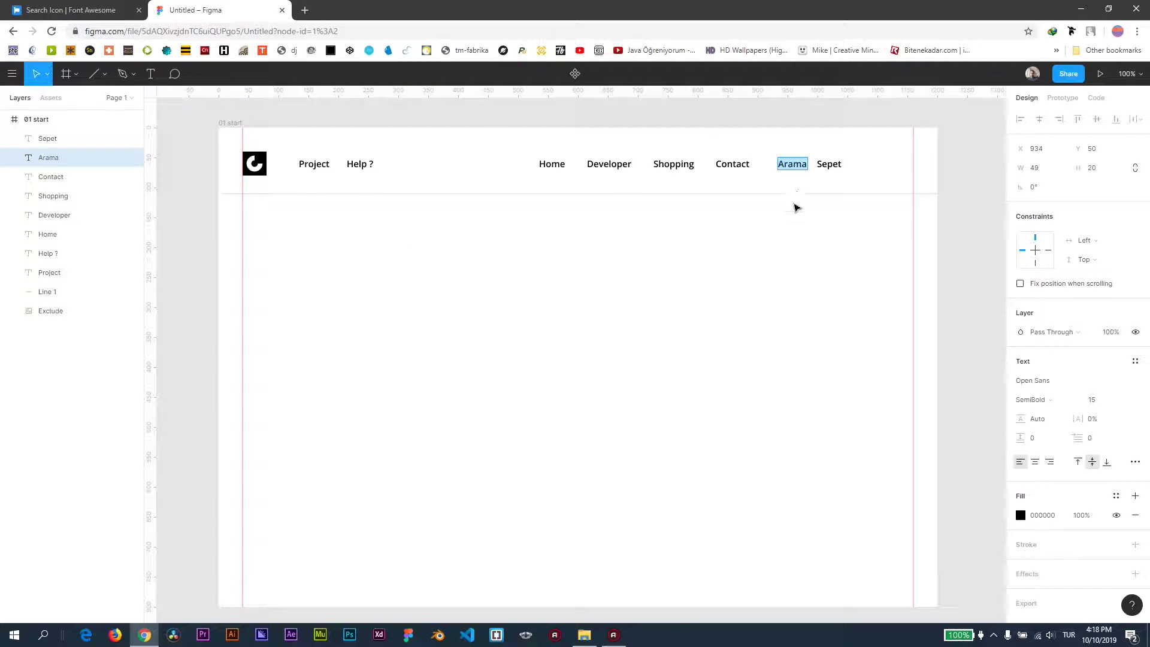
{"action": "key", "text": "ctrl+v"}
{"action": "left_click", "coordinate": [1066, 381]}
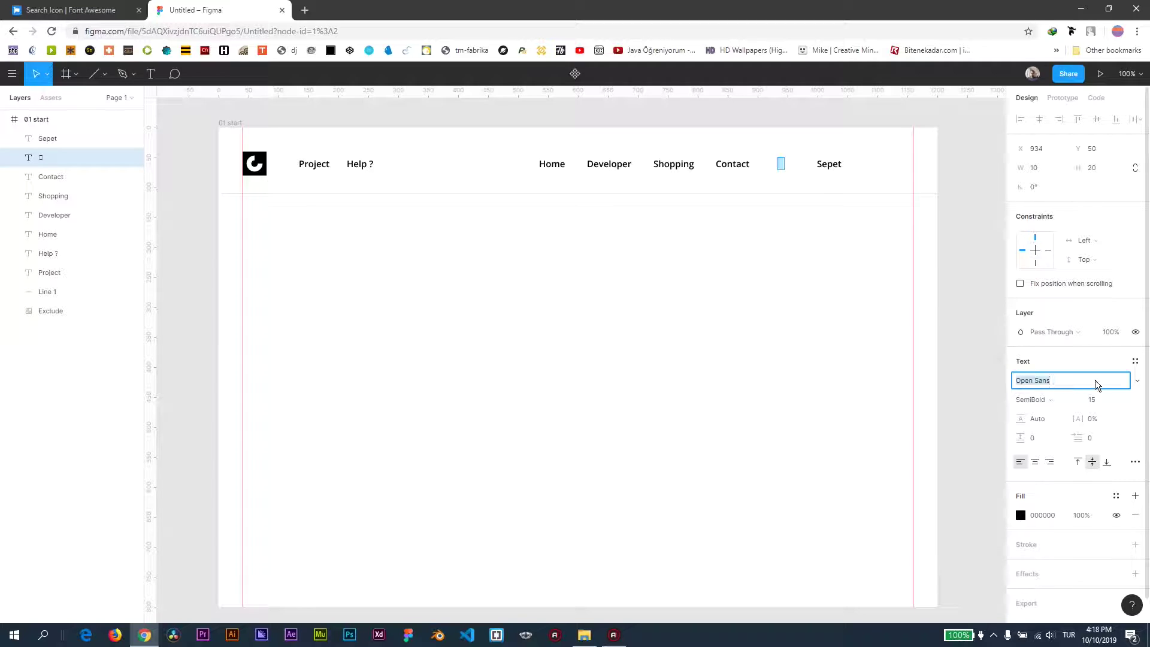
{"action": "type", "text": "Font"}
{"action": "left_click", "coordinate": [1136, 380]}
{"action": "left_click", "coordinate": [1061, 409]}
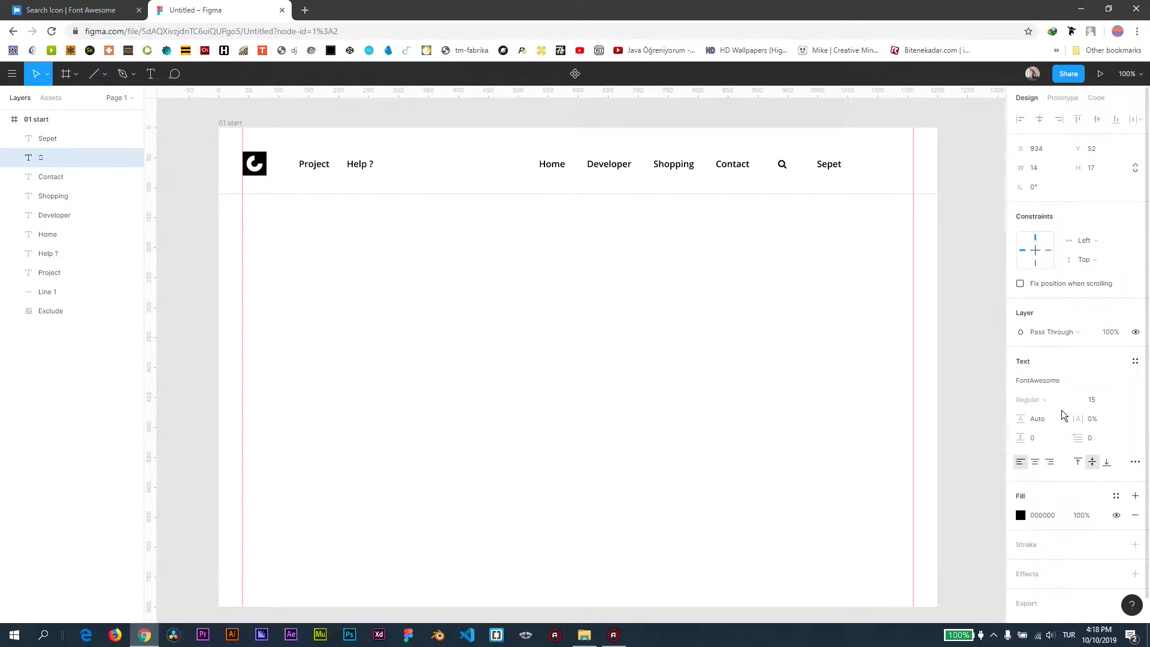
{"action": "left_click", "coordinate": [782, 166]}
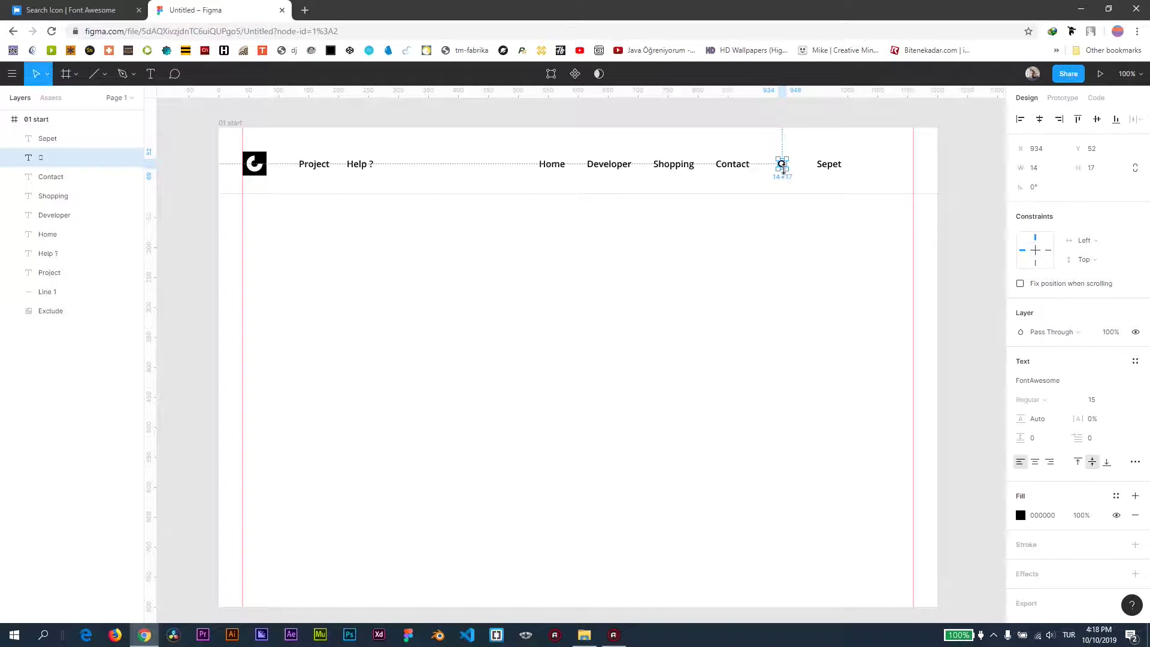
{"action": "left_click_drag", "start_coordinate": [782, 167], "coordinate": [787, 165]}
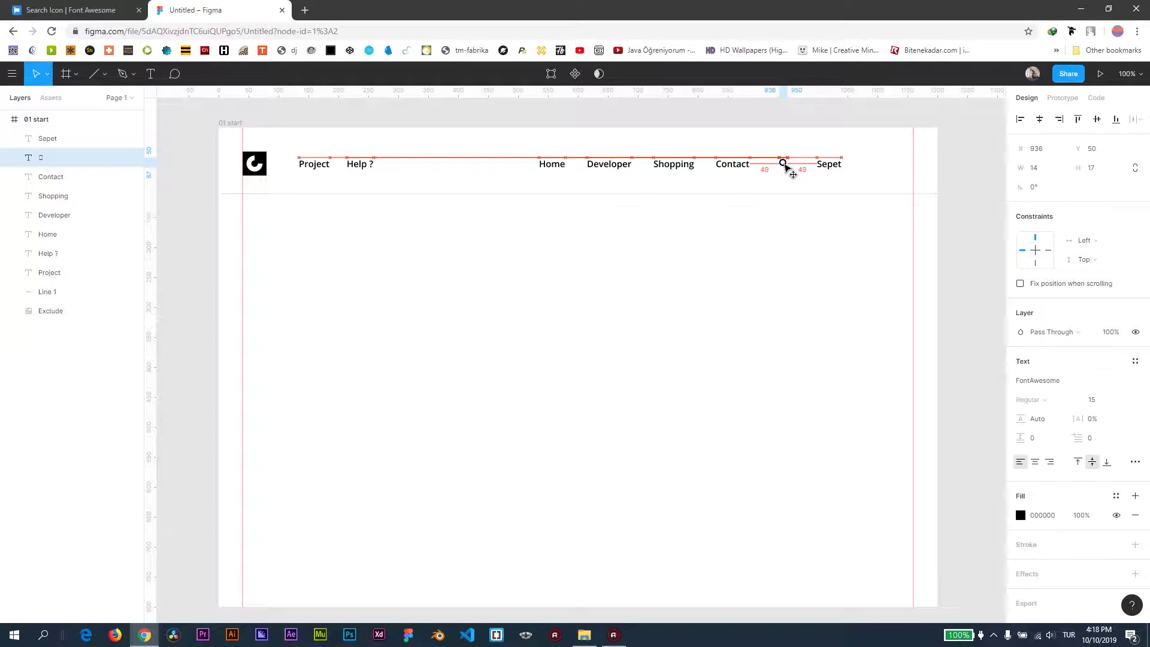
{"action": "left_click", "coordinate": [830, 168]}
- Search Font Awesome for 'cart' and copy the solid shopping-cart icon's unicode glyph (f07a)
{"action": "left_click", "coordinate": [76, 8]}
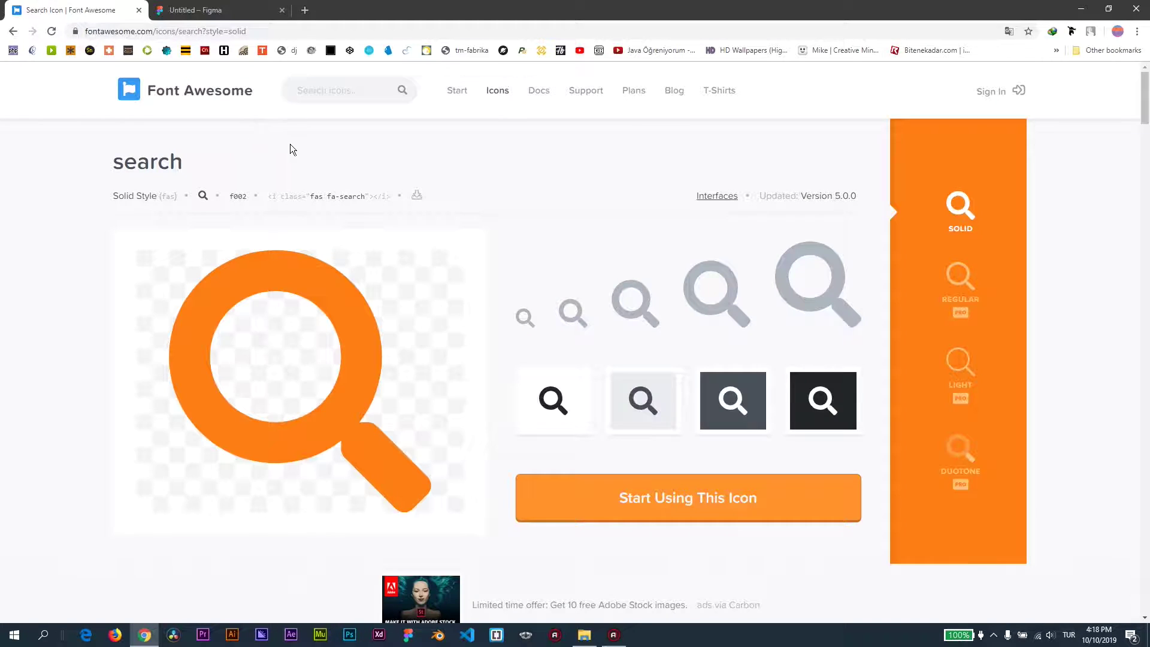
{"action": "left_click", "coordinate": [312, 91]}
{"action": "type", "text": "car"}
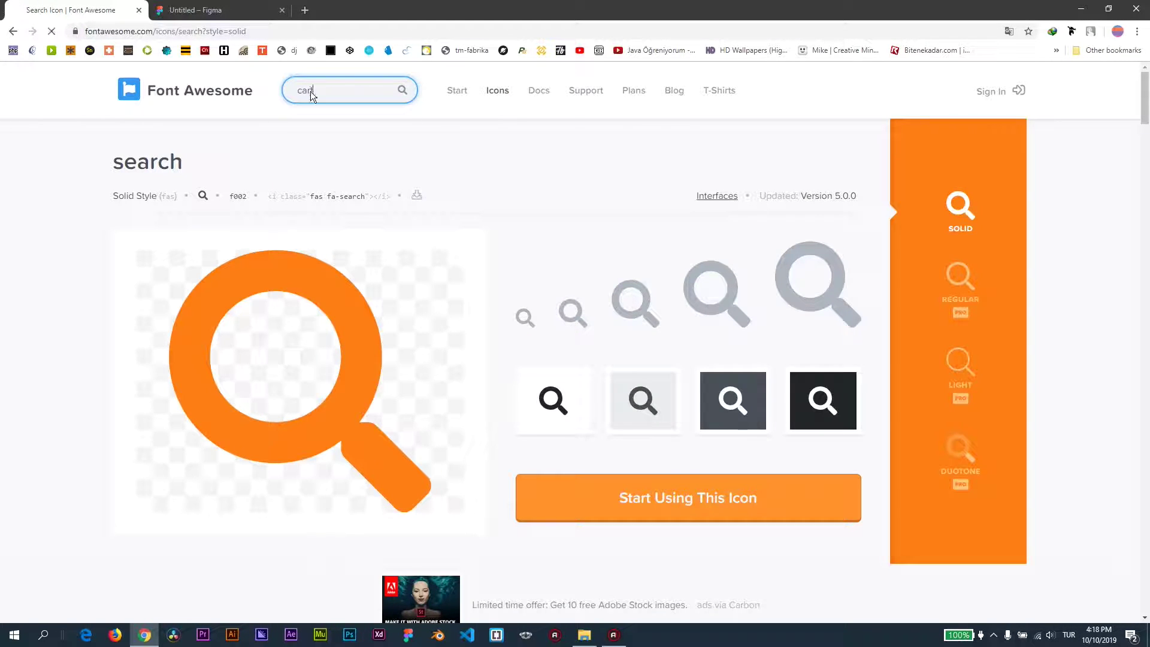
{"action": "type", "text": "t"}
{"action": "key", "text": "Return"}
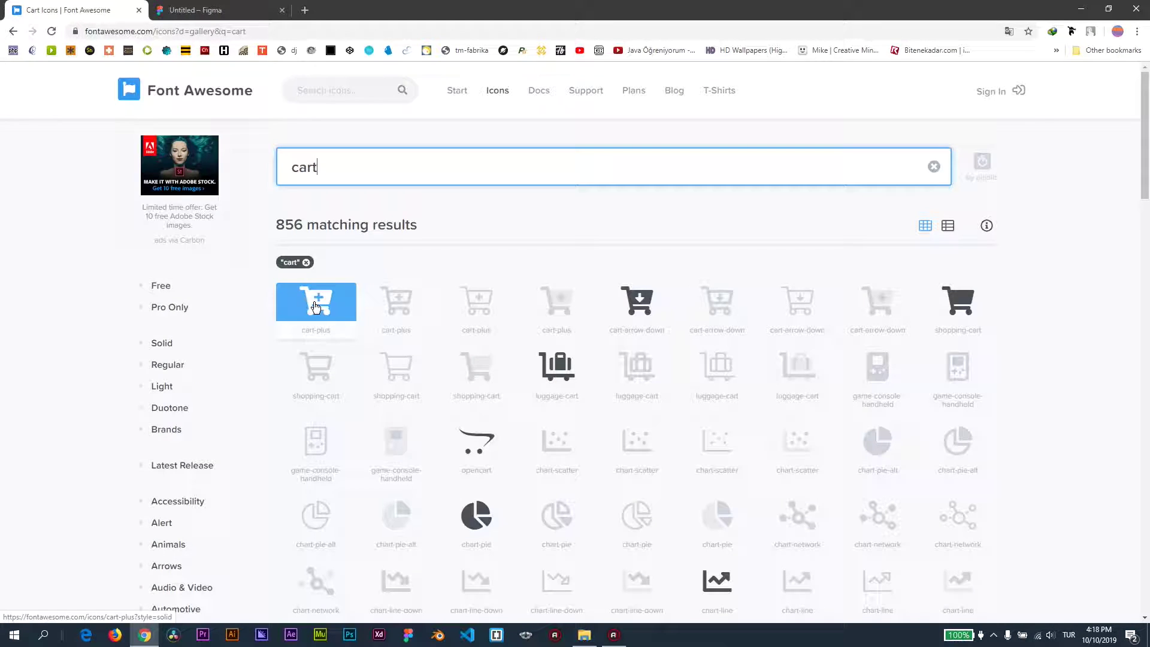
{"action": "scroll", "coordinate": [564, 368], "scroll_direction": "down", "scroll_amount": 1}
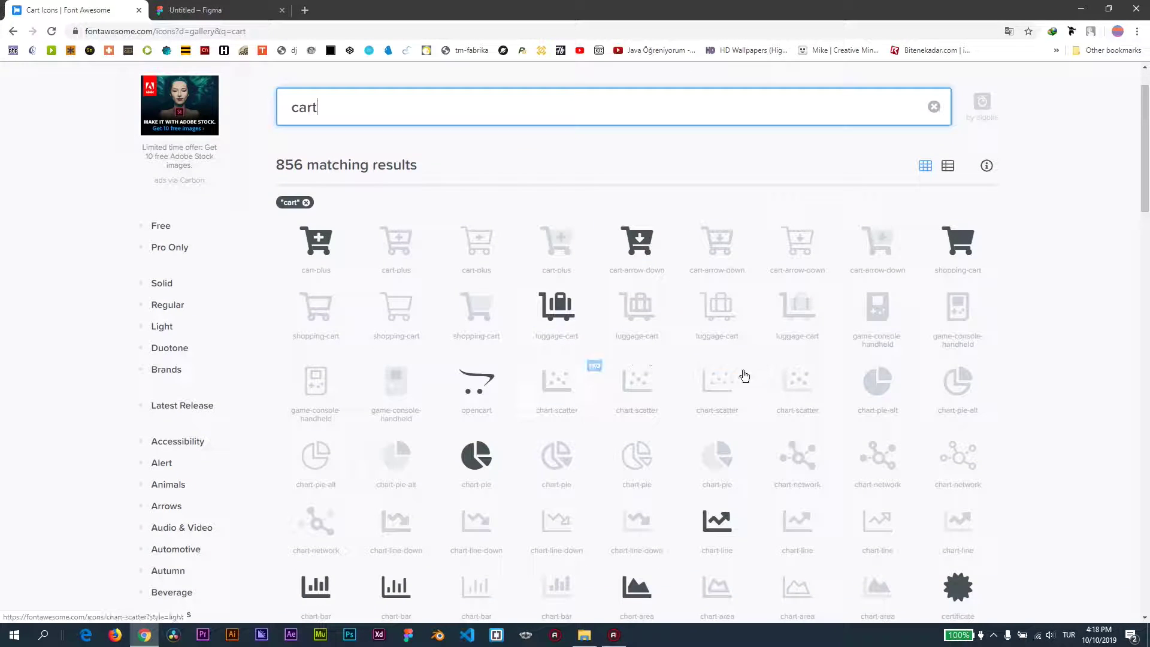
{"action": "scroll", "coordinate": [779, 383], "scroll_direction": "down", "scroll_amount": 3}
{"action": "scroll", "coordinate": [817, 388], "scroll_direction": "up", "scroll_amount": 3}
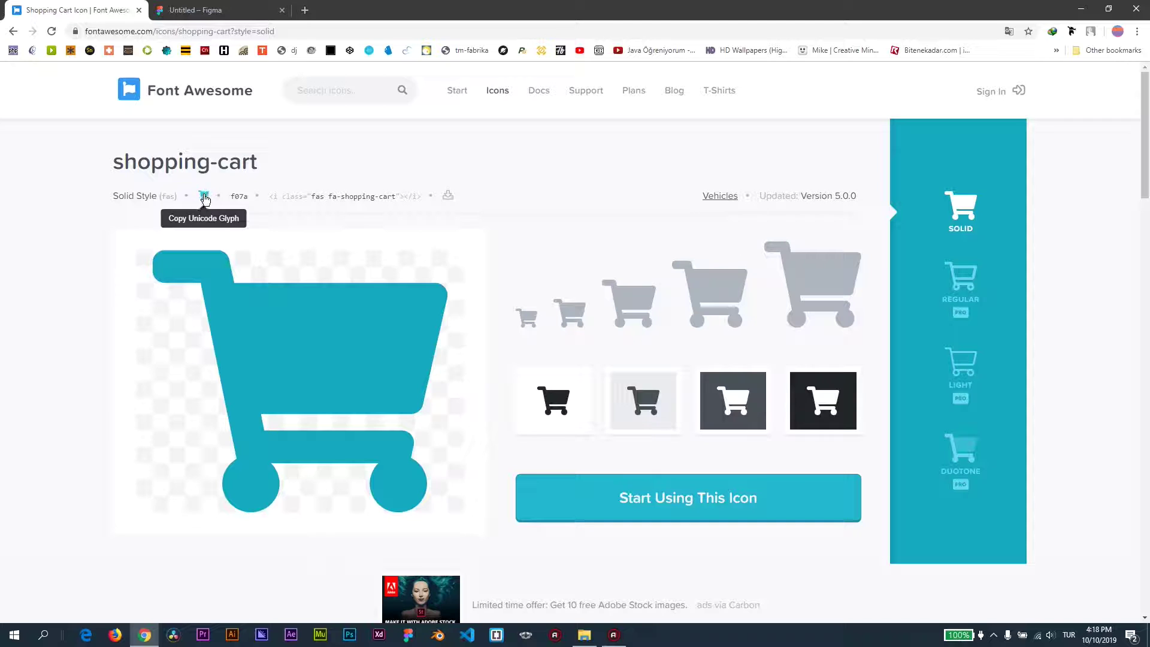
{"action": "left_click", "coordinate": [203, 196]}
{"action": "left_click", "coordinate": [209, 10]}
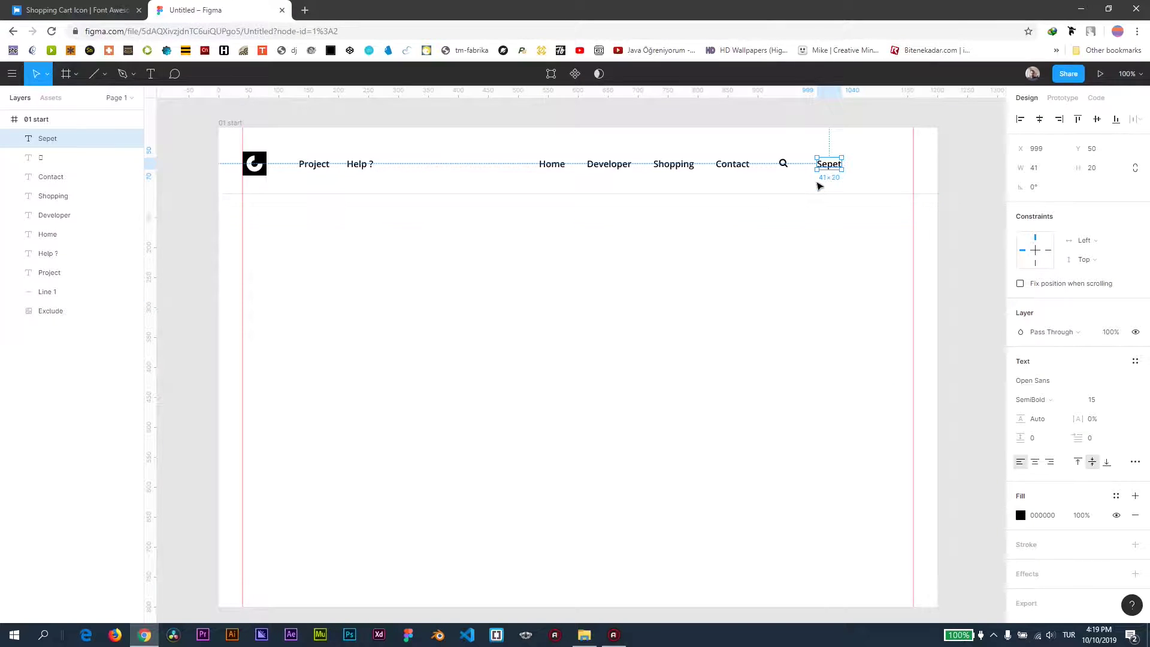
- Replace Sepet with the FontAwesome cart glyph at size 18, placed beside the search icon
{"action": "double_click", "coordinate": [831, 170]}
{"action": "key", "text": "ctrl+v"}
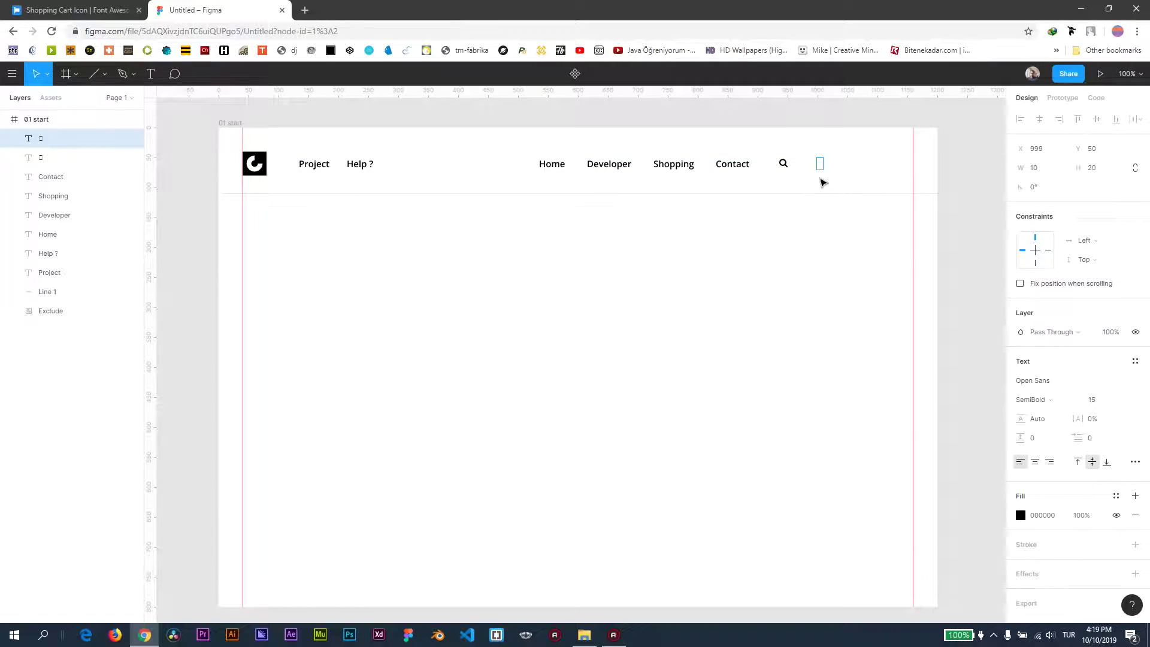
{"action": "key", "text": "ctrl+a"}
{"action": "left_click", "coordinate": [1134, 382]}
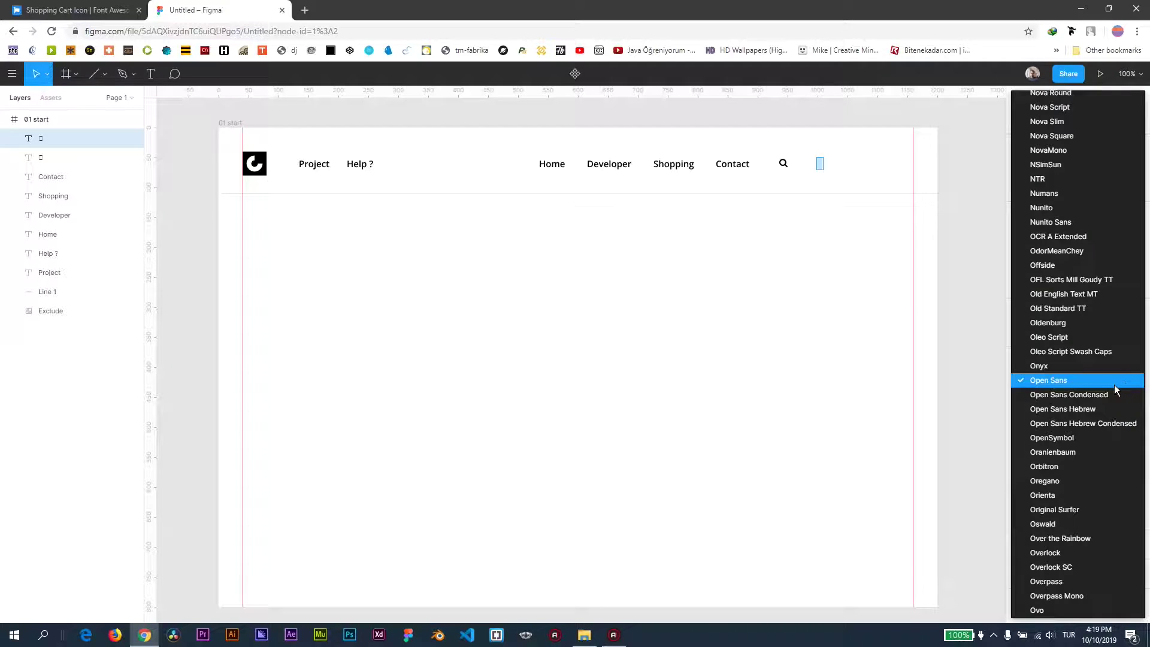
{"action": "left_click", "coordinate": [1065, 381]}
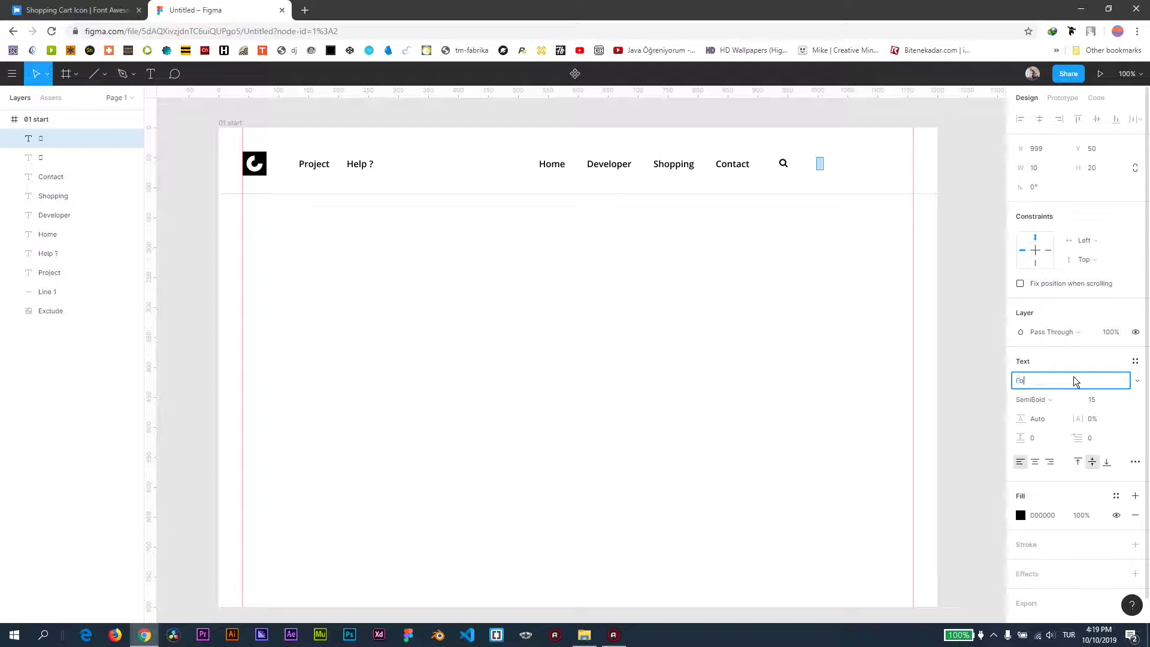
{"action": "type", "text": "Font"}
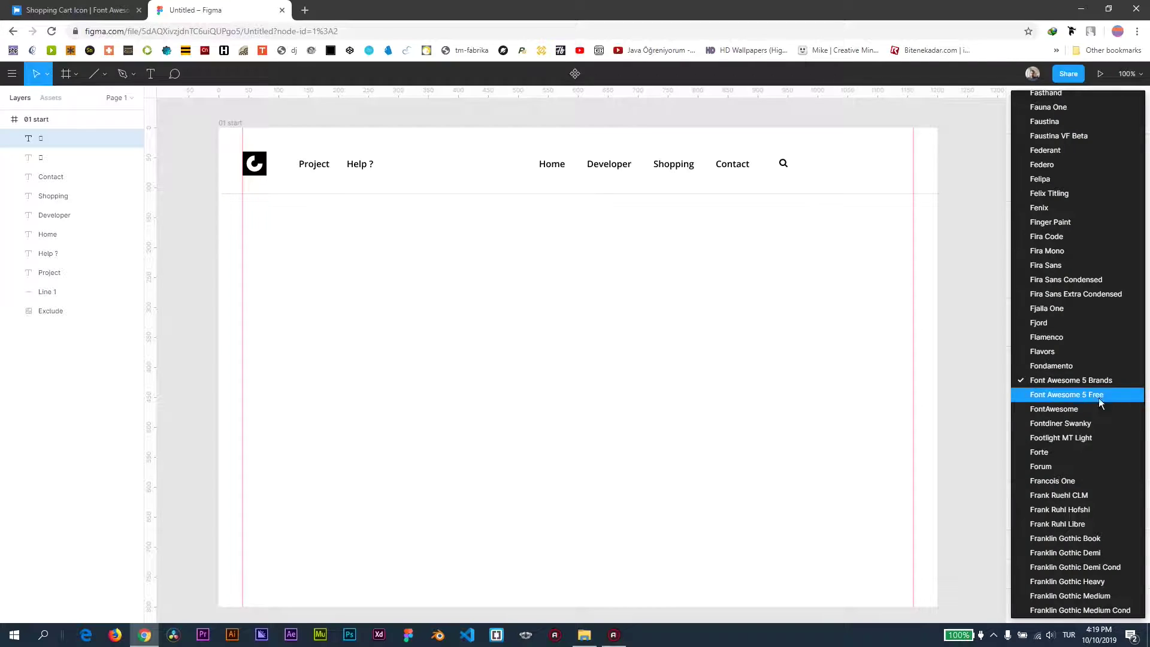
{"action": "left_click", "coordinate": [1090, 408]}
{"action": "left_click_drag", "start_coordinate": [822, 165], "coordinate": [811, 167]}
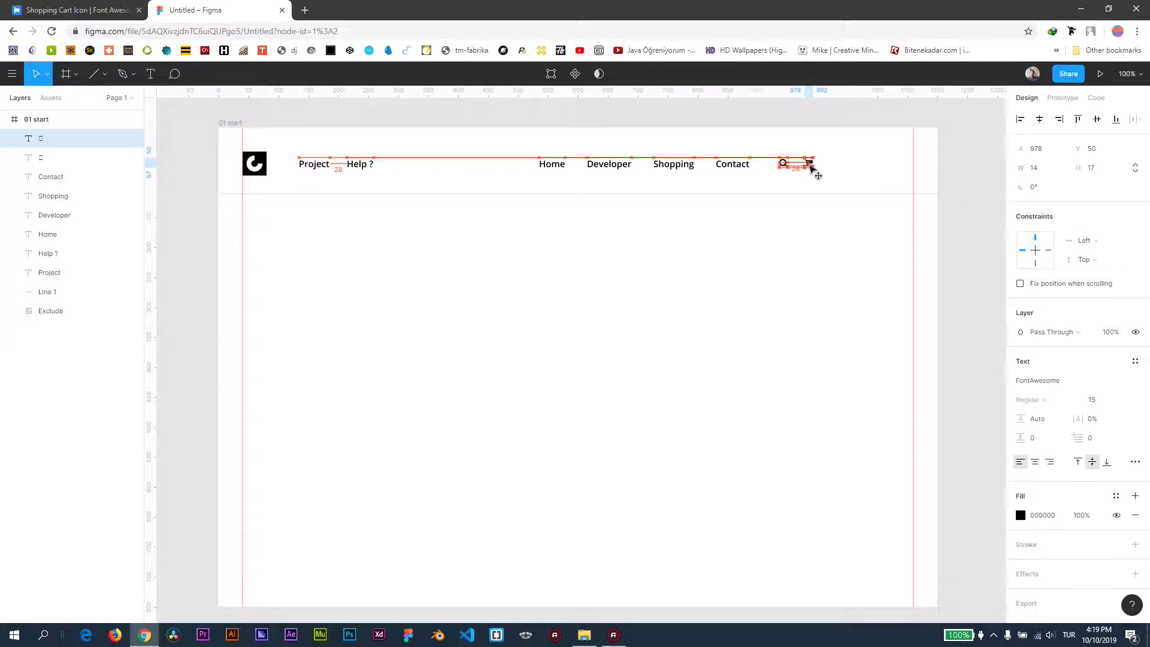
{"action": "left_click", "coordinate": [1100, 399]}
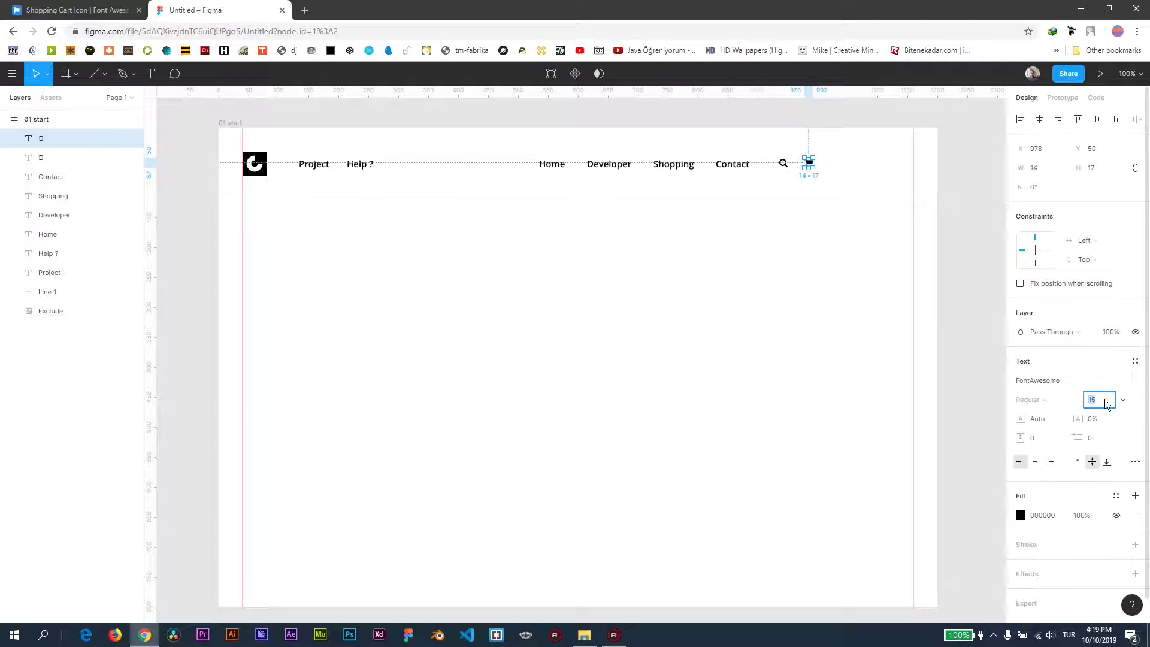
{"action": "type", "text": "16"}
{"action": "key", "text": "Return"}
- Check the cart icon's spacing and align the nav row so it is centred with the logo
{"action": "left_click", "coordinate": [982, 243]}
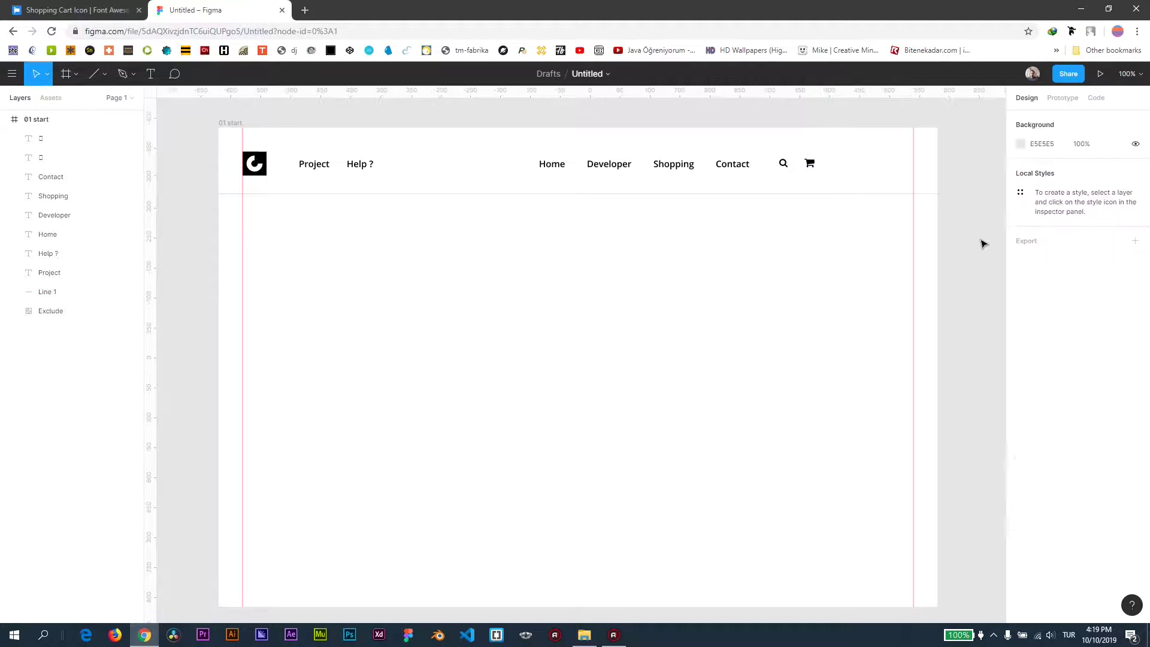
{"action": "left_click", "coordinate": [812, 165]}
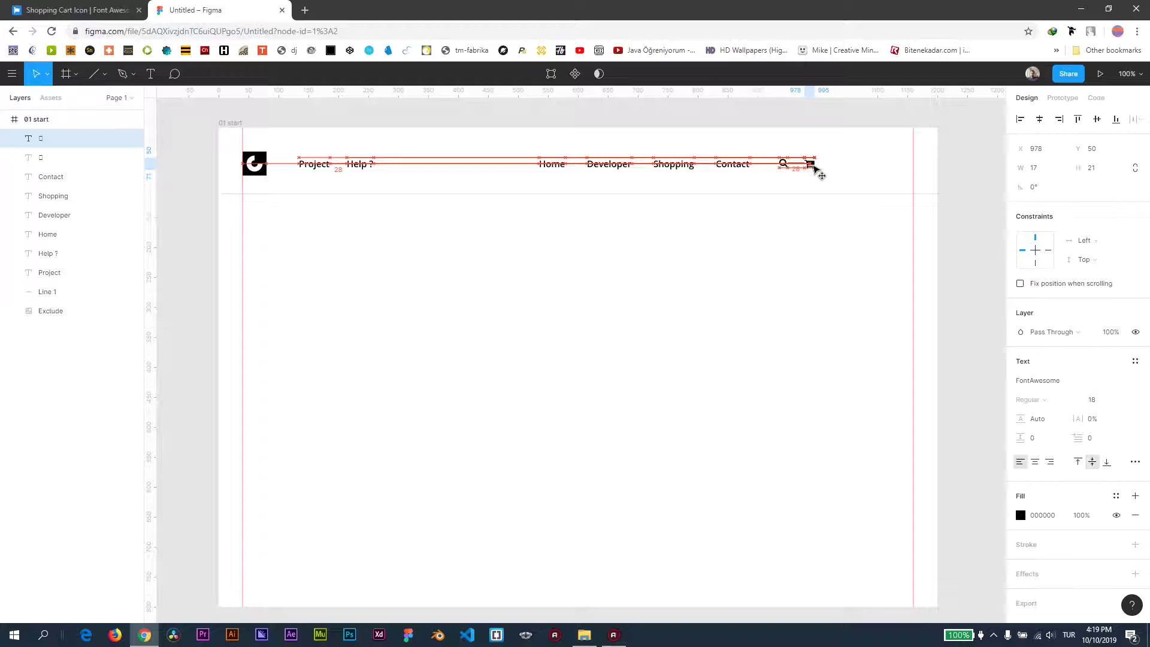
{"action": "left_click", "coordinate": [934, 207]}
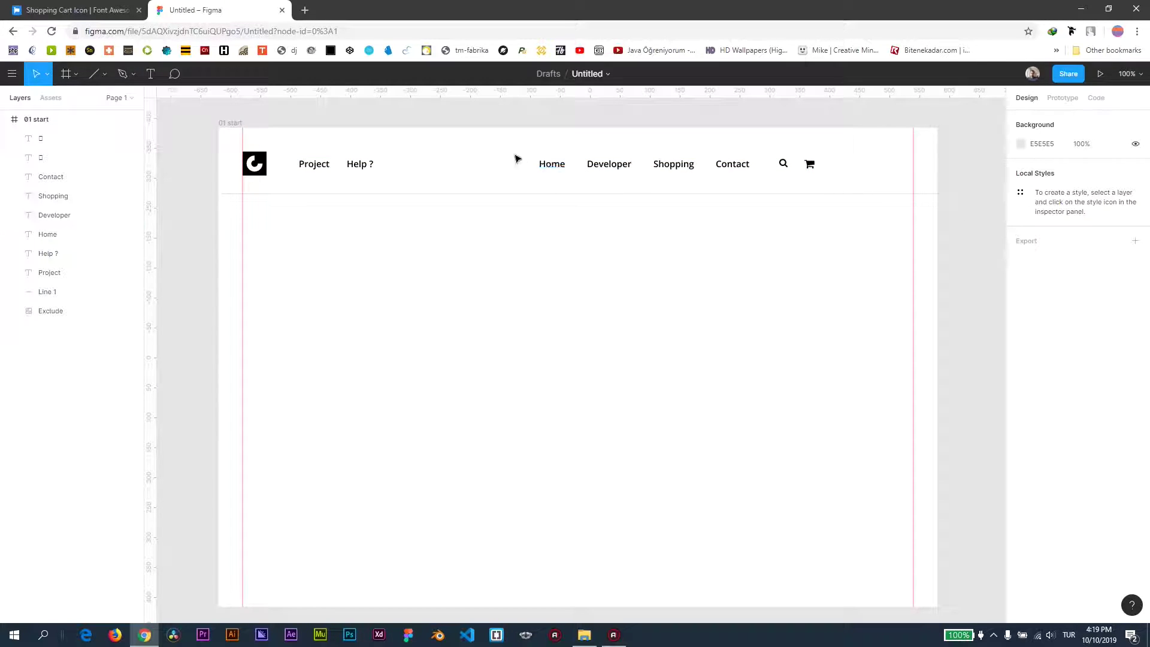
{"action": "mouse_move", "coordinate": [516, 159]}
{"action": "left_mouse_down"}
{"action": "mouse_move", "coordinate": [813, 168]}
{"action": "mouse_move", "coordinate": [237, 180]}
{"action": "left_mouse_up"}
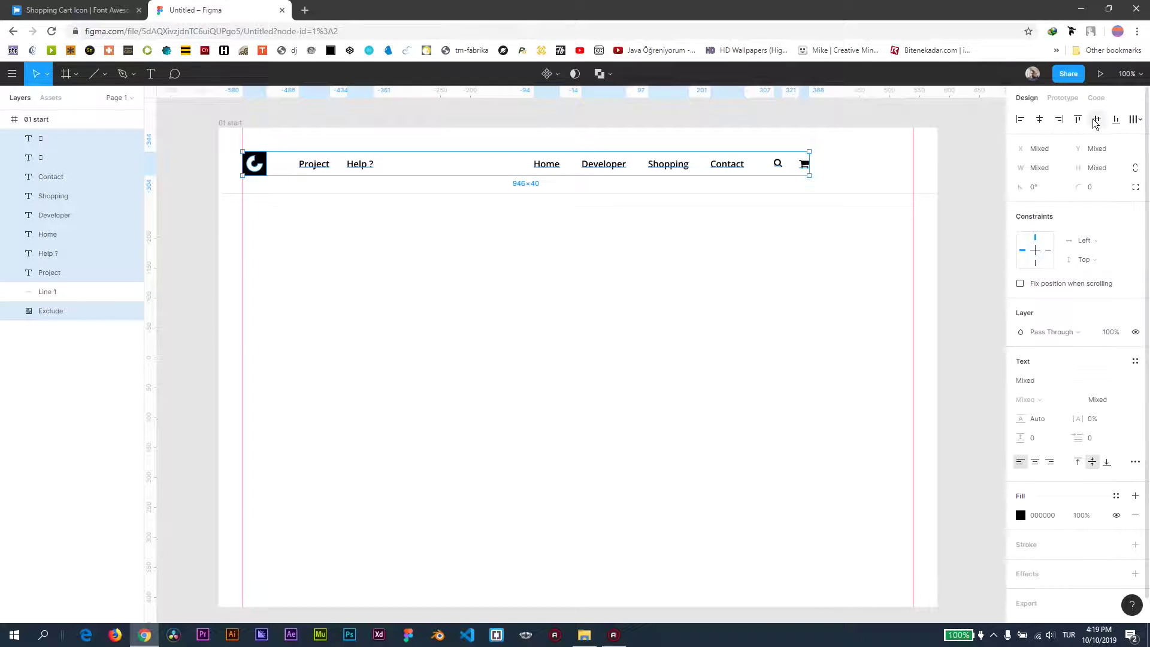
{"action": "left_click", "coordinate": [772, 252]}
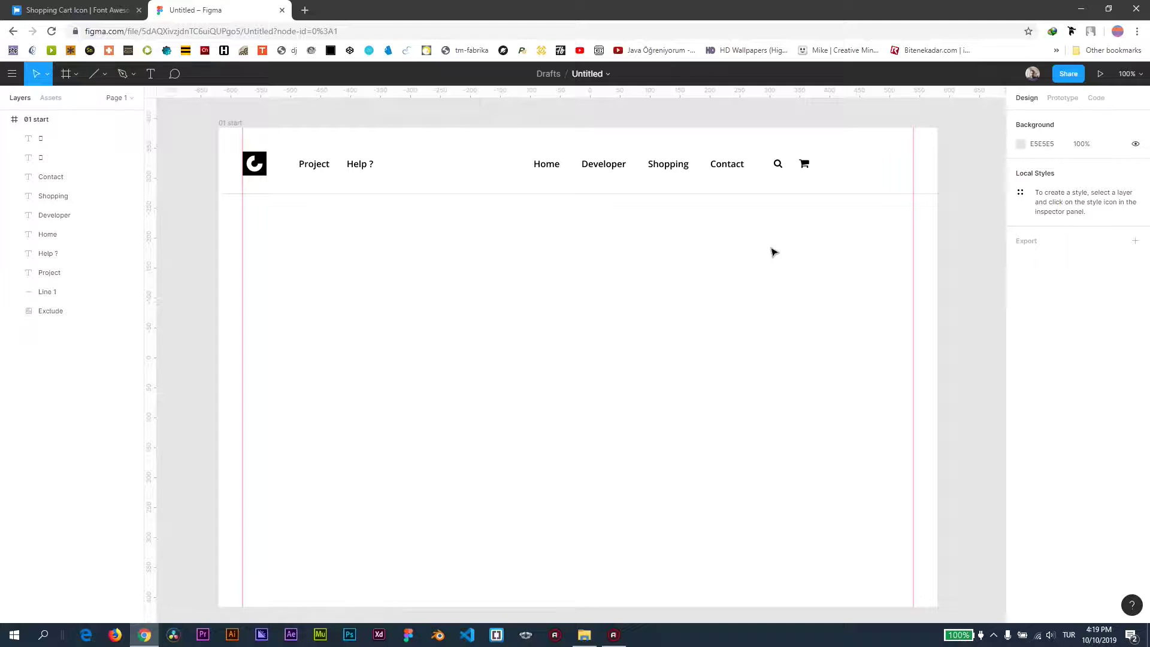
{"action": "left_click_drag", "start_coordinate": [711, 228], "coordinate": [710, 218]}
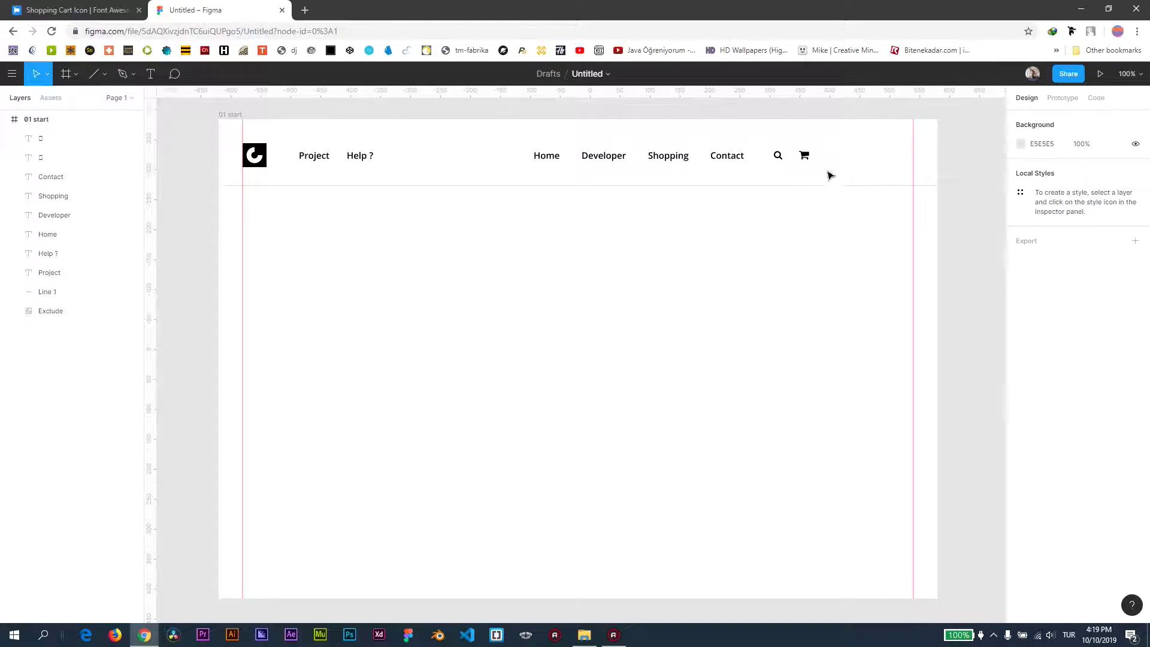
- Draw a grey placeholder square and move it to the header's right end beside the cart icon
{"action": "left_click", "coordinate": [104, 75]}
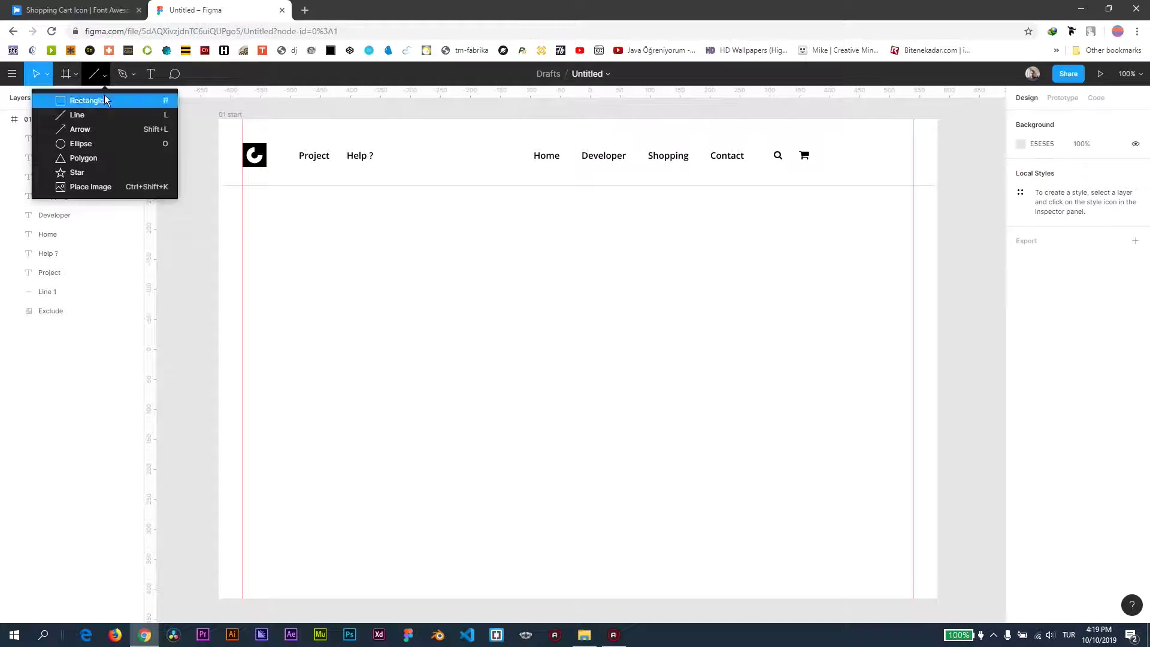
{"action": "left_click", "coordinate": [105, 100]}
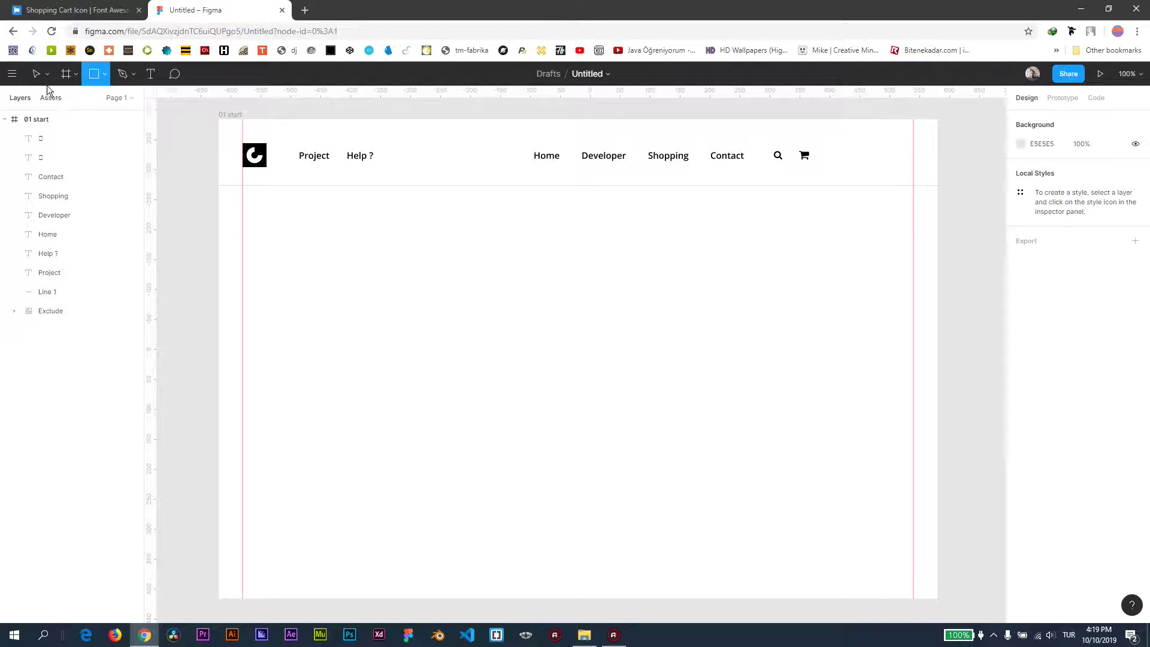
{"action": "key", "text": "v"}
{"action": "left_click", "coordinate": [256, 163]}
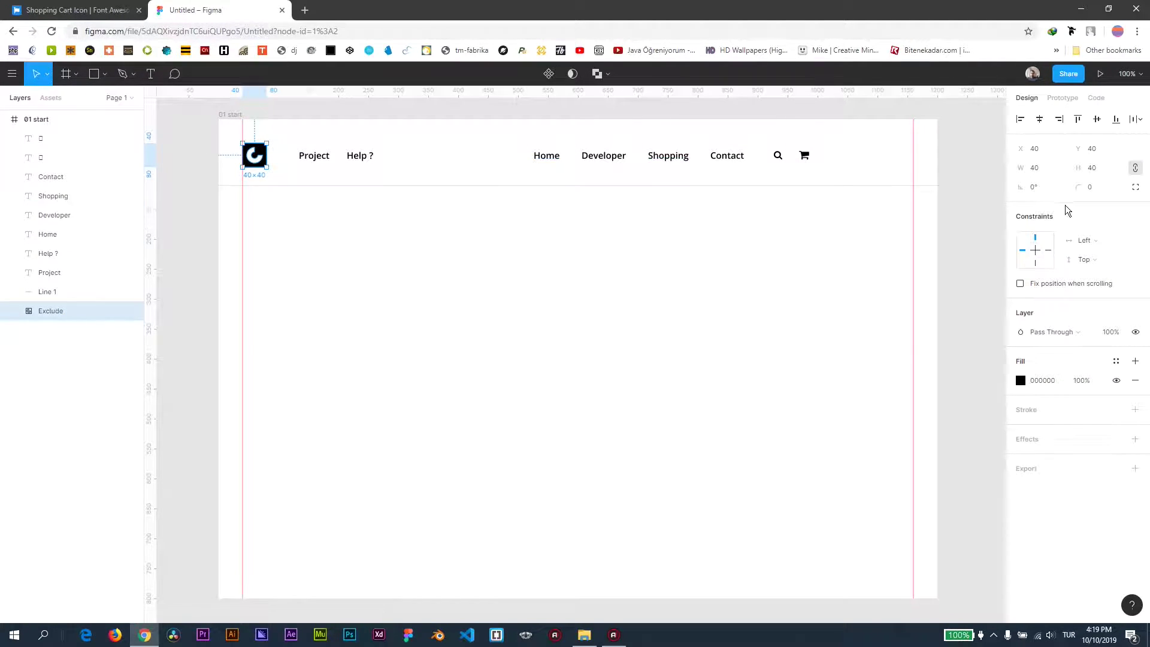
{"action": "left_click", "coordinate": [105, 73]}
{"action": "left_click", "coordinate": [86, 100]}
{"action": "left_click_drag", "start_coordinate": [462, 275], "coordinate": [492, 295]}
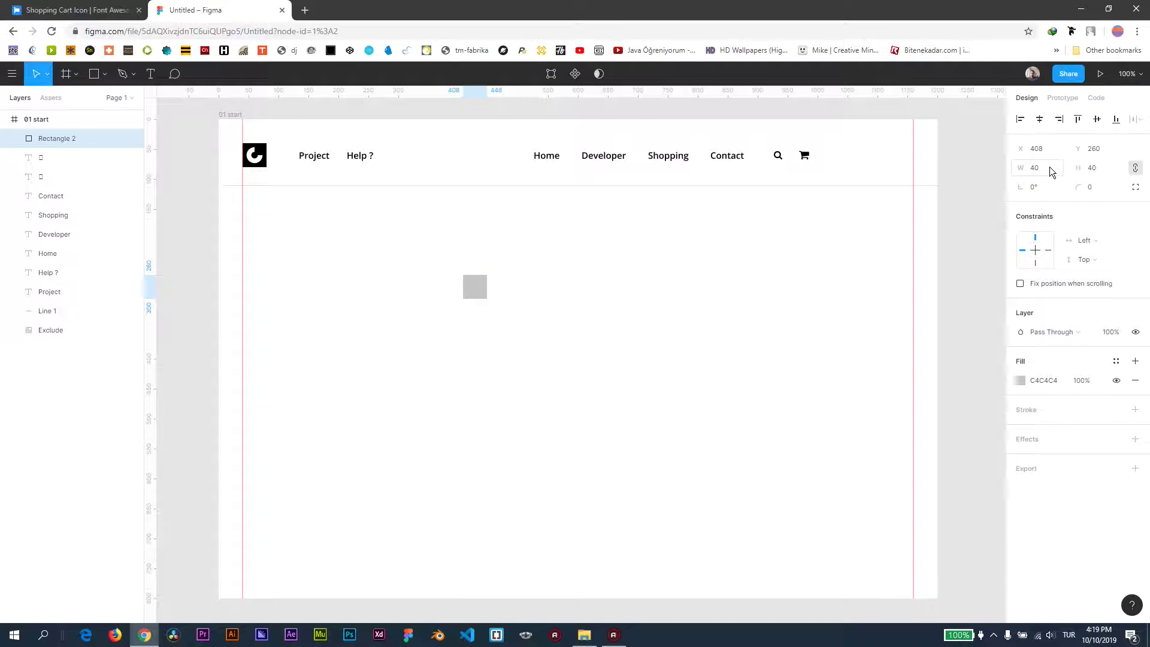
{"action": "left_click", "coordinate": [716, 272]}
{"action": "left_click_drag", "start_coordinate": [466, 292], "coordinate": [904, 159]}
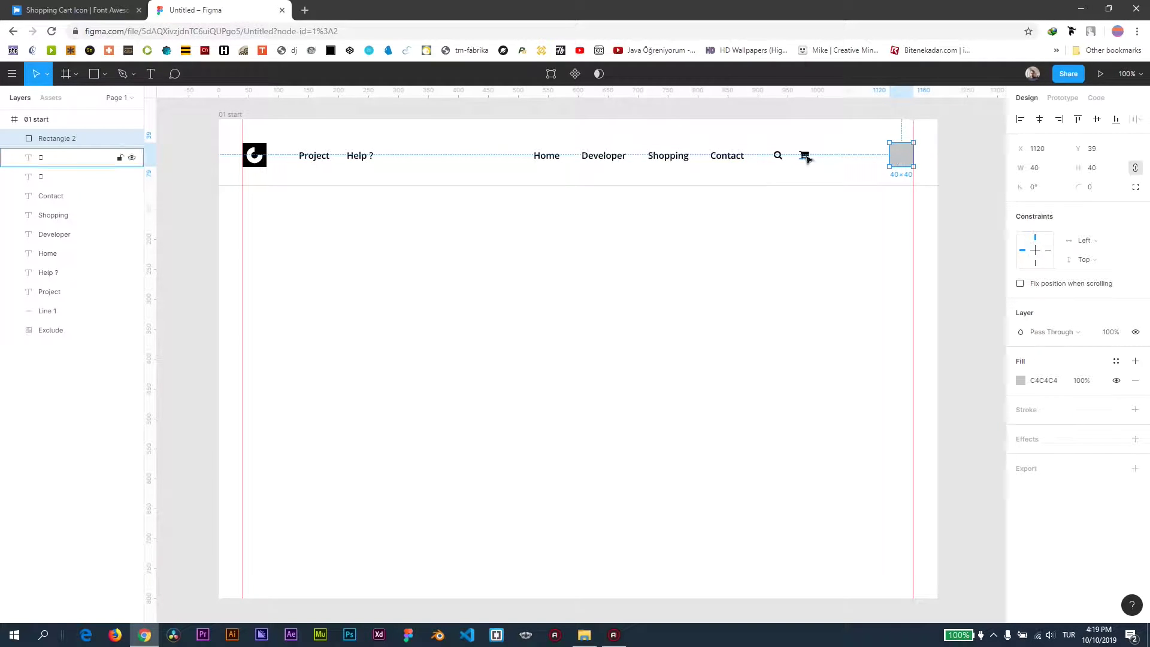
- Shift the nav links and icons beside the square, then bring in client-2.jpg from the avatar folder
{"action": "mouse_move", "coordinate": [841, 141]}
{"action": "left_mouse_down"}
{"action": "mouse_move", "coordinate": [546, 168]}
{"action": "mouse_move", "coordinate": [608, 160]}
{"action": "left_mouse_up"}
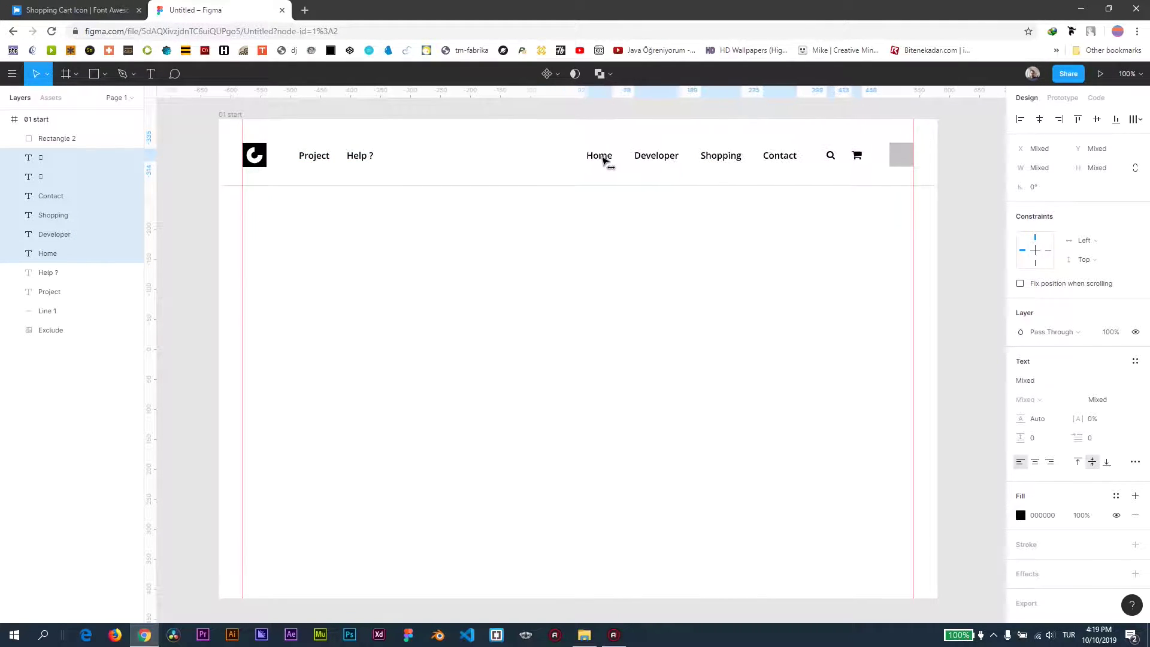
{"action": "left_click", "coordinate": [896, 158]}
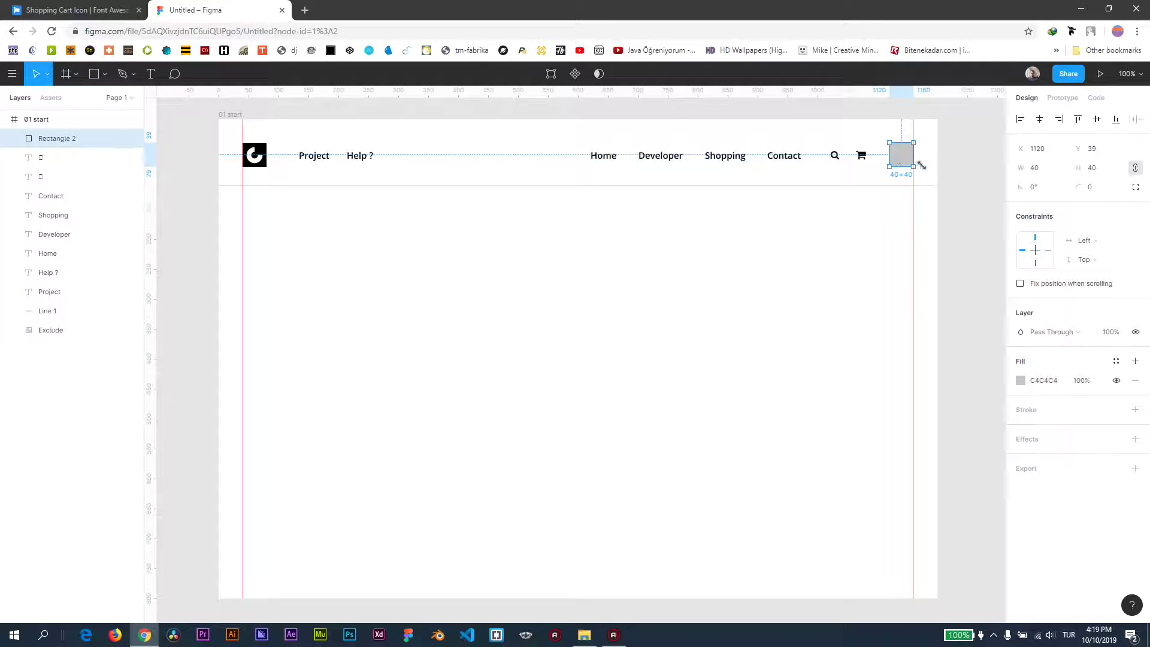
{"action": "left_click", "coordinate": [583, 635]}
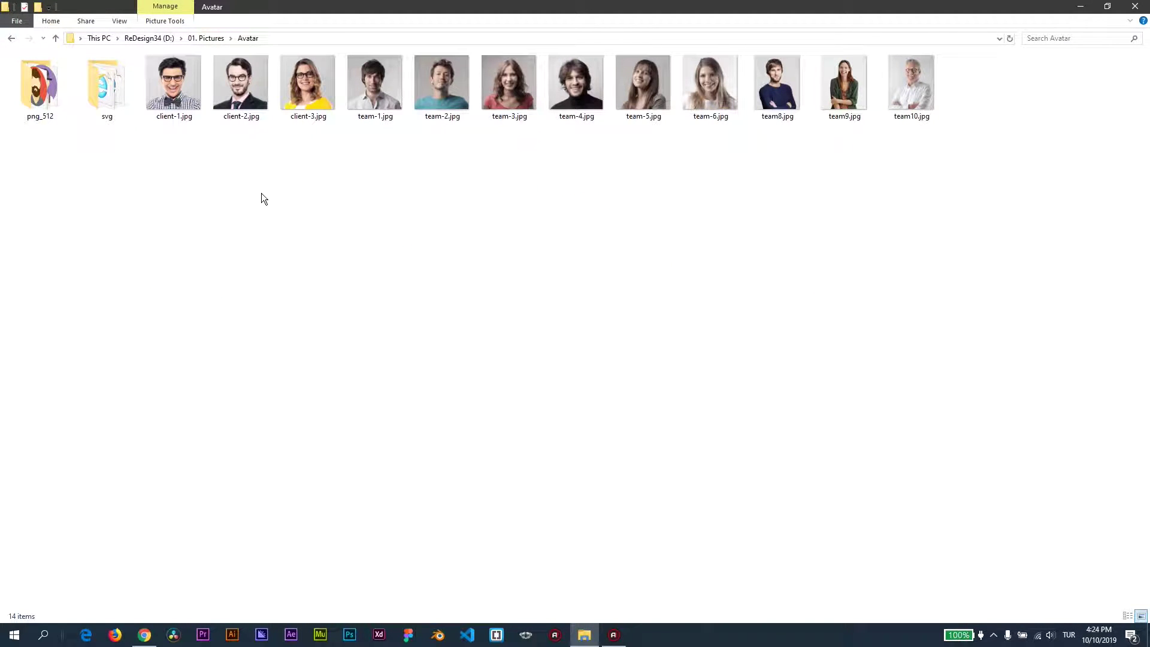
{"action": "left_click", "coordinate": [244, 96]}
{"action": "double_click", "coordinate": [474, 8]}
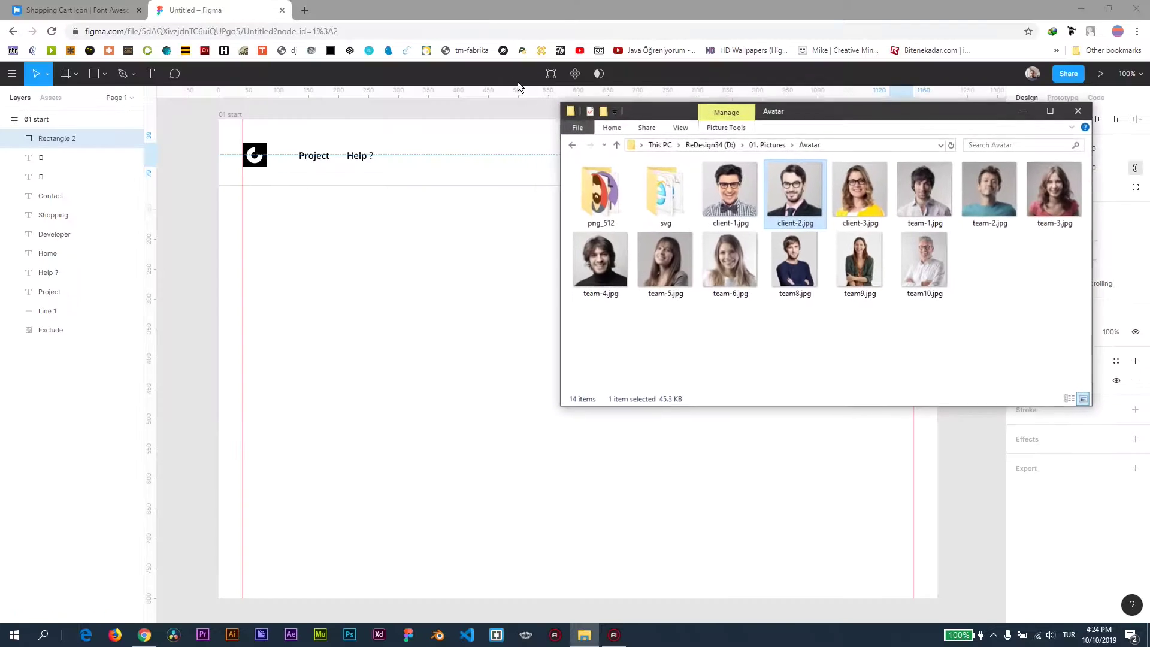
{"action": "mouse_move", "coordinate": [796, 193]}
{"action": "left_mouse_down"}
{"action": "mouse_move", "coordinate": [638, 269]}
{"action": "mouse_move", "coordinate": [403, 331]}
{"action": "left_mouse_up"}
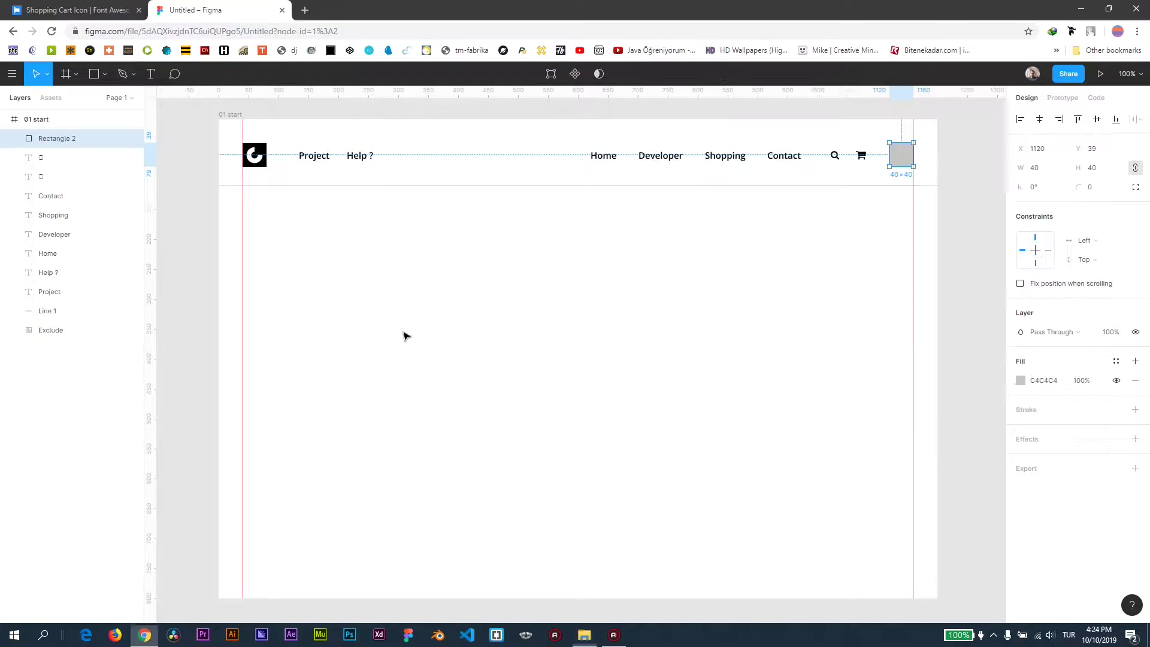
- Drop the client-2 photo into the frame, scale it to 170×170, and lay it over the grey square
{"action": "left_click_drag", "start_coordinate": [521, 318], "coordinate": [698, 355]}
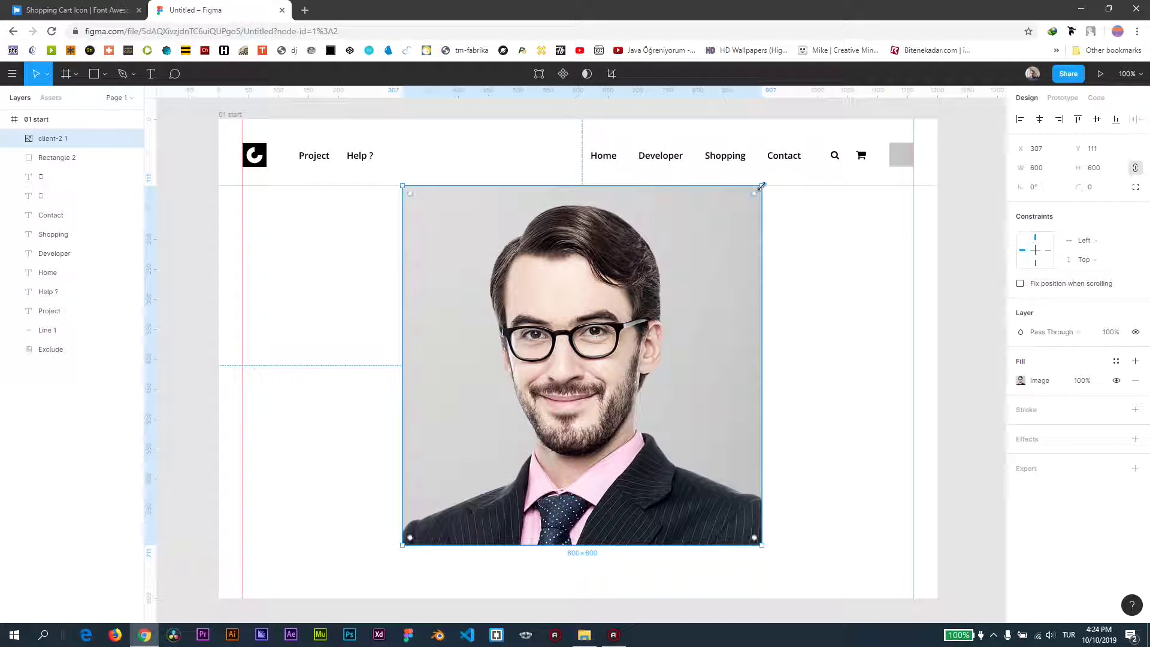
{"action": "left_click_drag", "start_coordinate": [761, 187], "coordinate": [504, 443]}
{"action": "mouse_move", "coordinate": [488, 482]}
{"action": "left_mouse_down"}
{"action": "mouse_move", "coordinate": [844, 250]}
{"action": "mouse_move", "coordinate": [827, 271]}
{"action": "left_mouse_up"}
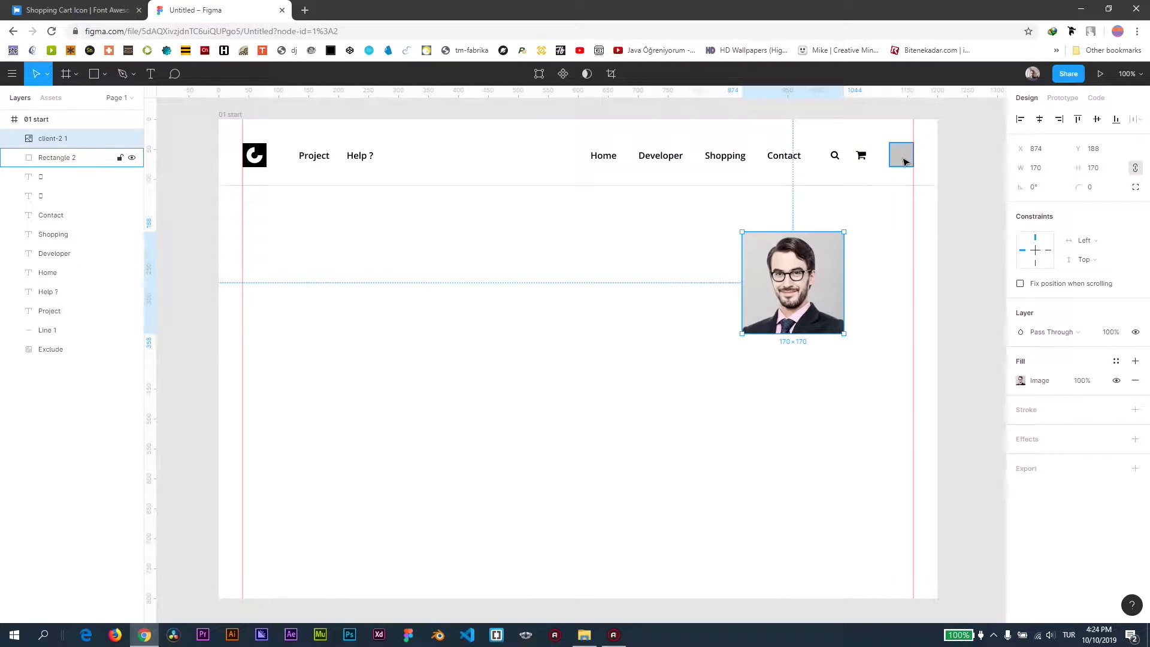
{"action": "left_click_drag", "start_coordinate": [904, 161], "coordinate": [557, 333]}
{"action": "mouse_move", "coordinate": [825, 258]}
{"action": "left_mouse_down"}
{"action": "mouse_move", "coordinate": [655, 382]}
{"action": "mouse_move", "coordinate": [565, 336]}
{"action": "mouse_move", "coordinate": [500, 367]}
{"action": "left_mouse_up"}
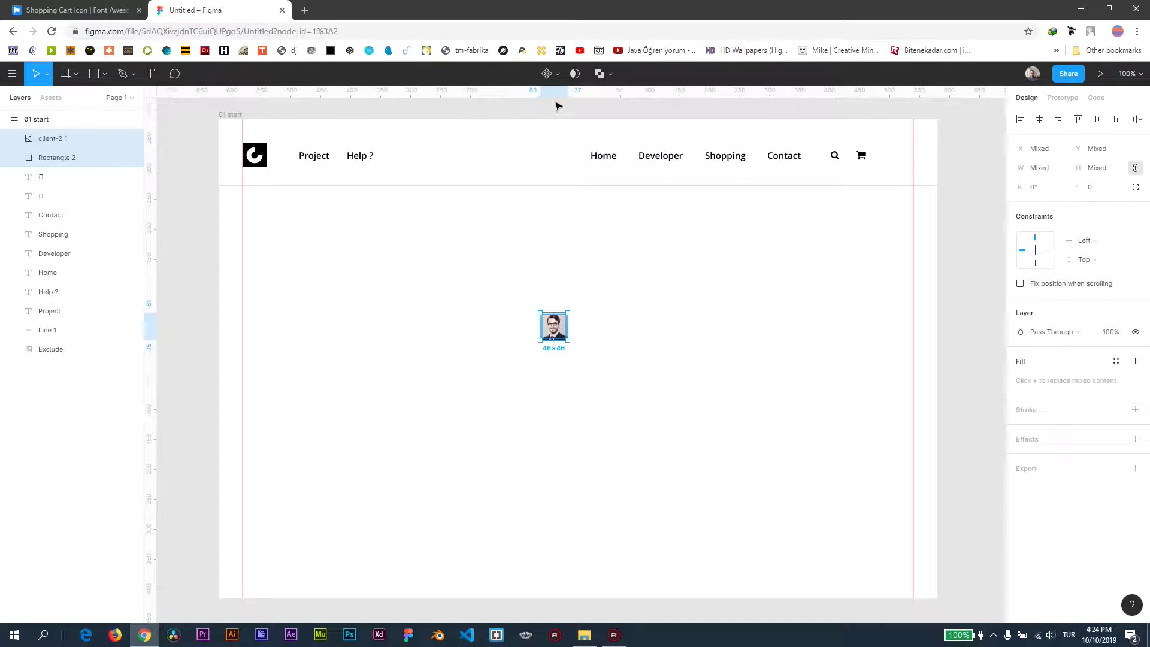
- Intersect the photo with the square into a 40×40 avatar and move it to 1120, 39
{"action": "left_click", "coordinate": [601, 74]}
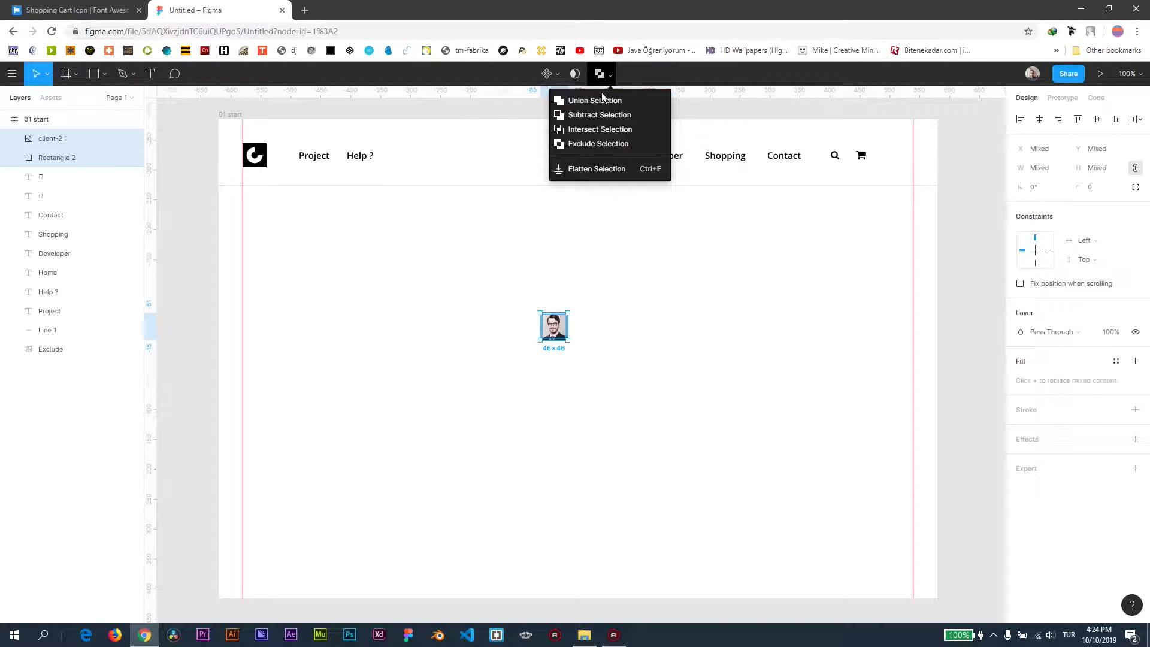
{"action": "left_click", "coordinate": [586, 130]}
{"action": "left_click", "coordinate": [626, 320]}
{"action": "left_click_drag", "start_coordinate": [569, 334], "coordinate": [907, 160]}
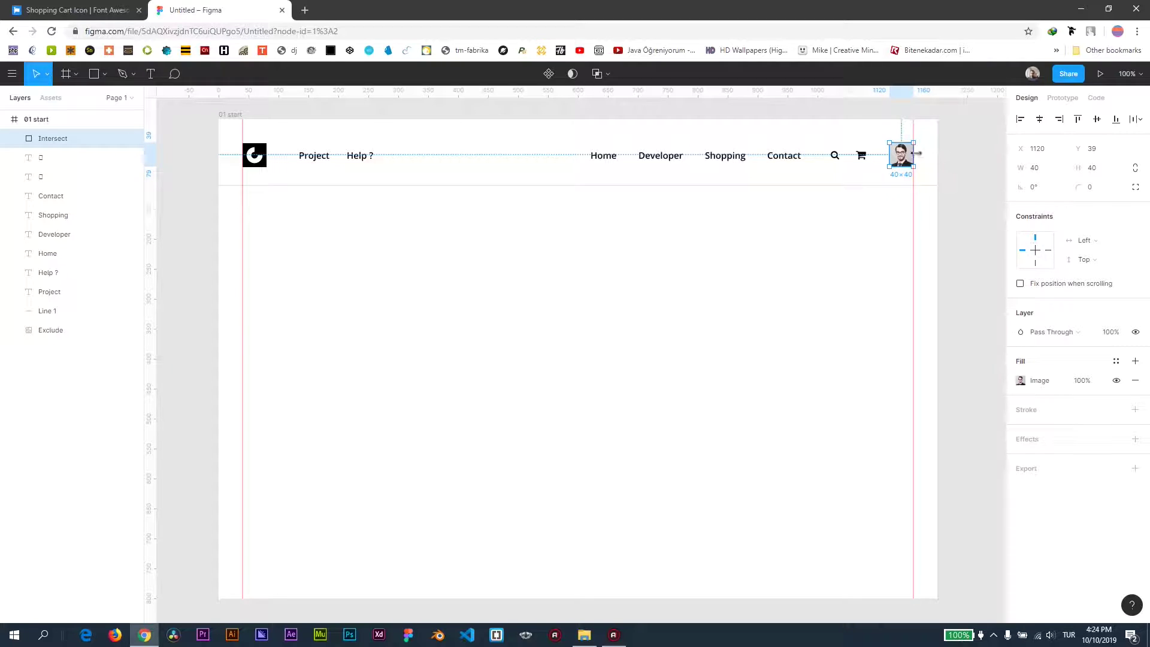
- Set the avatar's corner radius to 100 so it becomes a circle
{"action": "left_click_drag", "start_coordinate": [1076, 190], "coordinate": [1083, 190]}
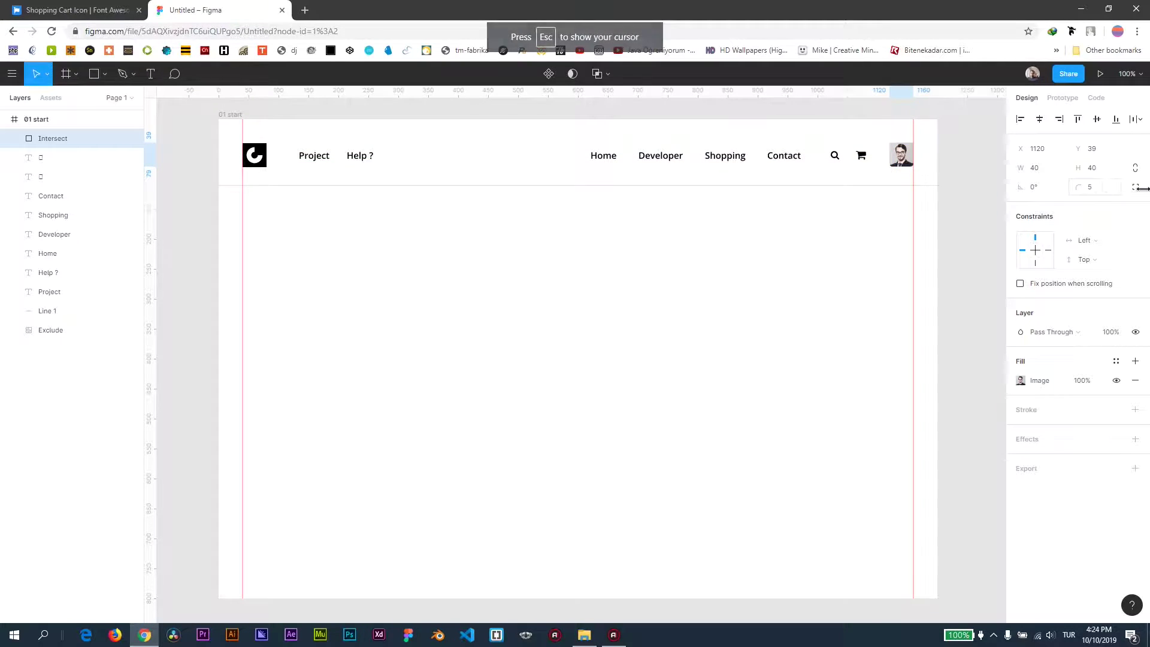
{"action": "left_click", "coordinate": [1089, 187]}
{"action": "type", "text": "6"}
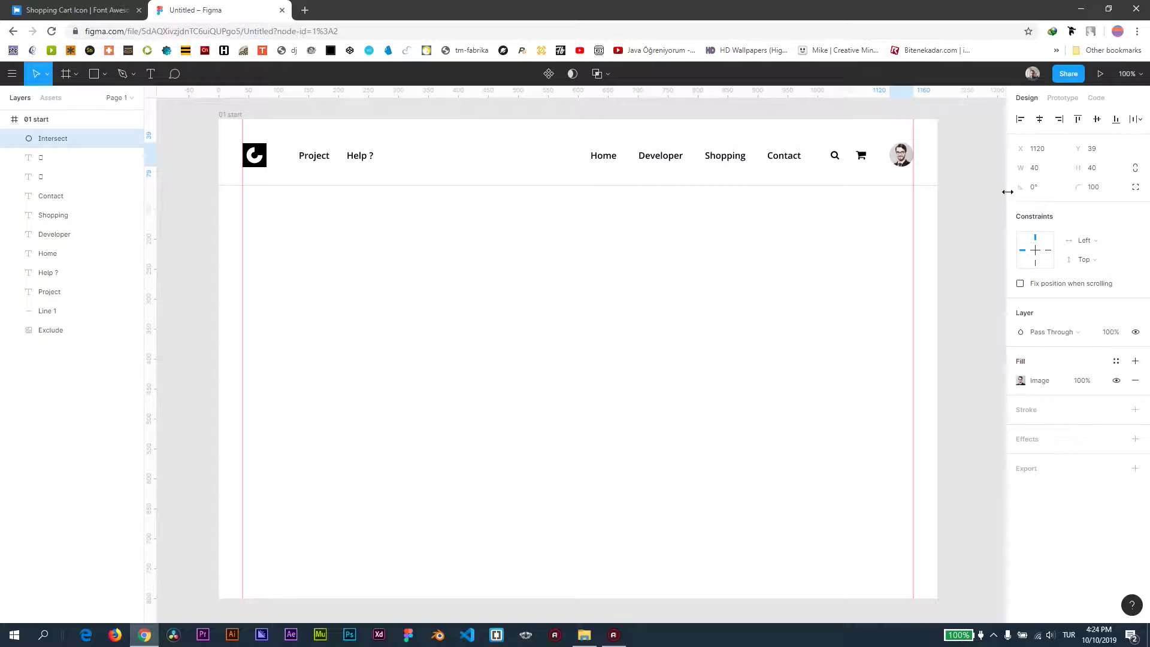
{"action": "left_click", "coordinate": [839, 211]}
- Pan down to the frame's empty body and pick the Ellipse tool
{"action": "left_click_drag", "start_coordinate": [813, 248], "coordinate": [811, 239]}
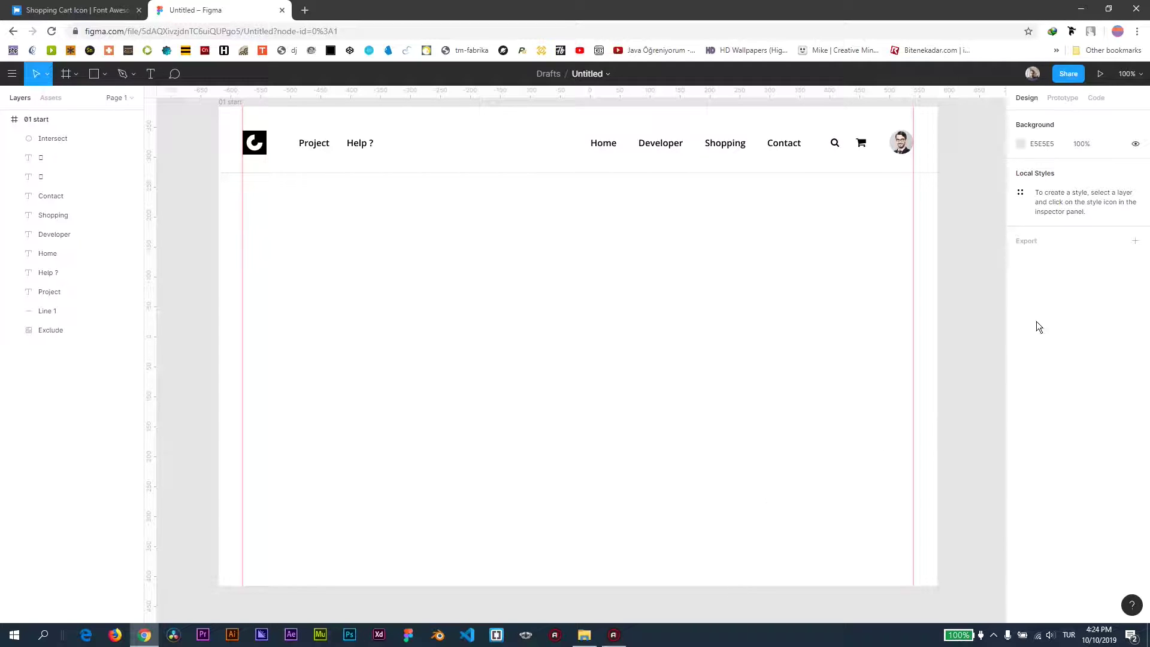
{"action": "left_click_drag", "start_coordinate": [627, 454], "coordinate": [513, 348]}
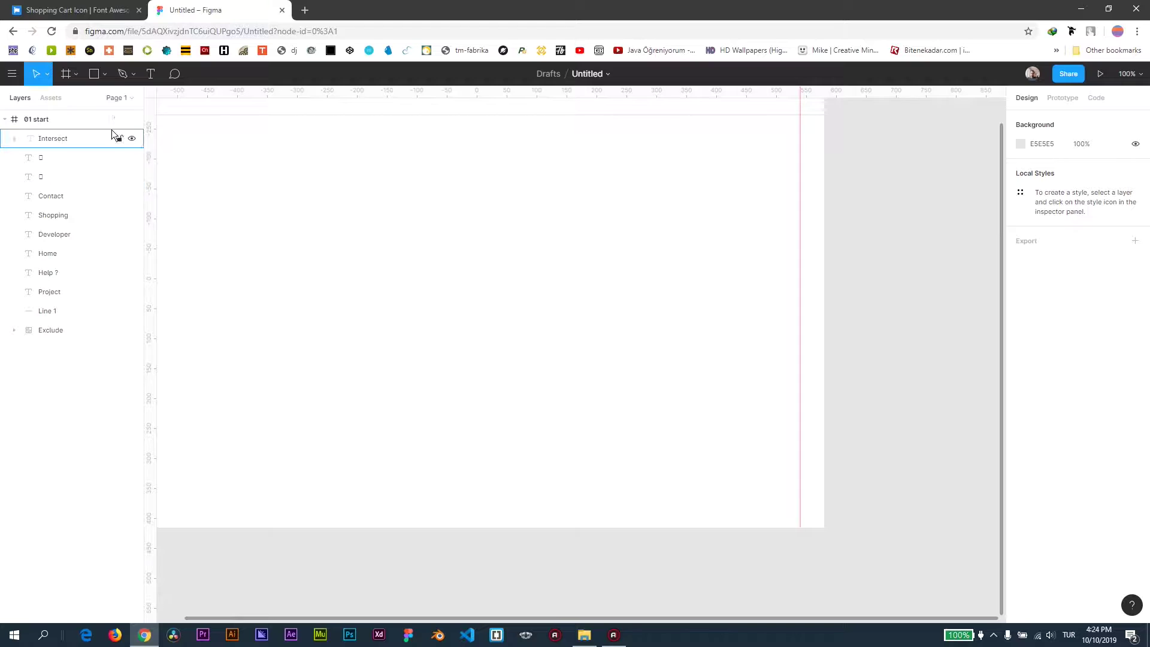
{"action": "left_click", "coordinate": [103, 74]}
{"action": "left_click", "coordinate": [66, 144]}
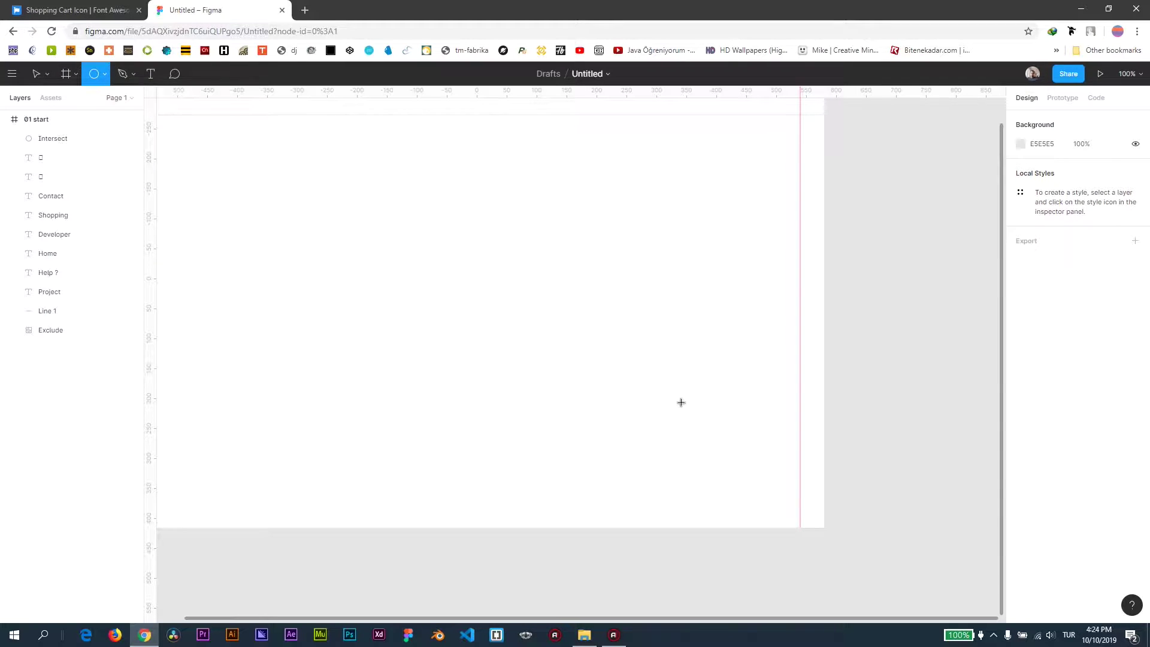
- Draw a 347×347 circle over the frame's bottom-right corner and fill it blue 00A3FF
{"action": "left_click_drag", "start_coordinate": [680, 402], "coordinate": [890, 609]}
{"action": "mouse_move", "coordinate": [833, 538]}
{"action": "left_mouse_down"}
{"action": "mouse_move", "coordinate": [844, 452]}
{"action": "mouse_move", "coordinate": [731, 390]}
{"action": "left_mouse_up"}
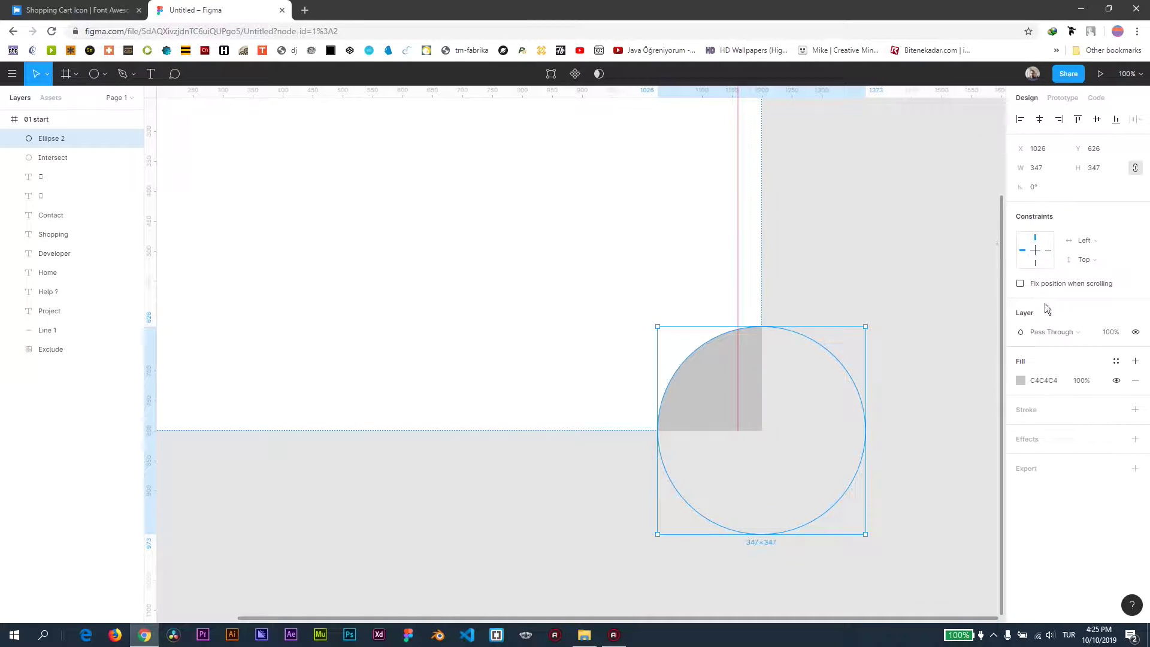
{"action": "left_click", "coordinate": [1020, 380]}
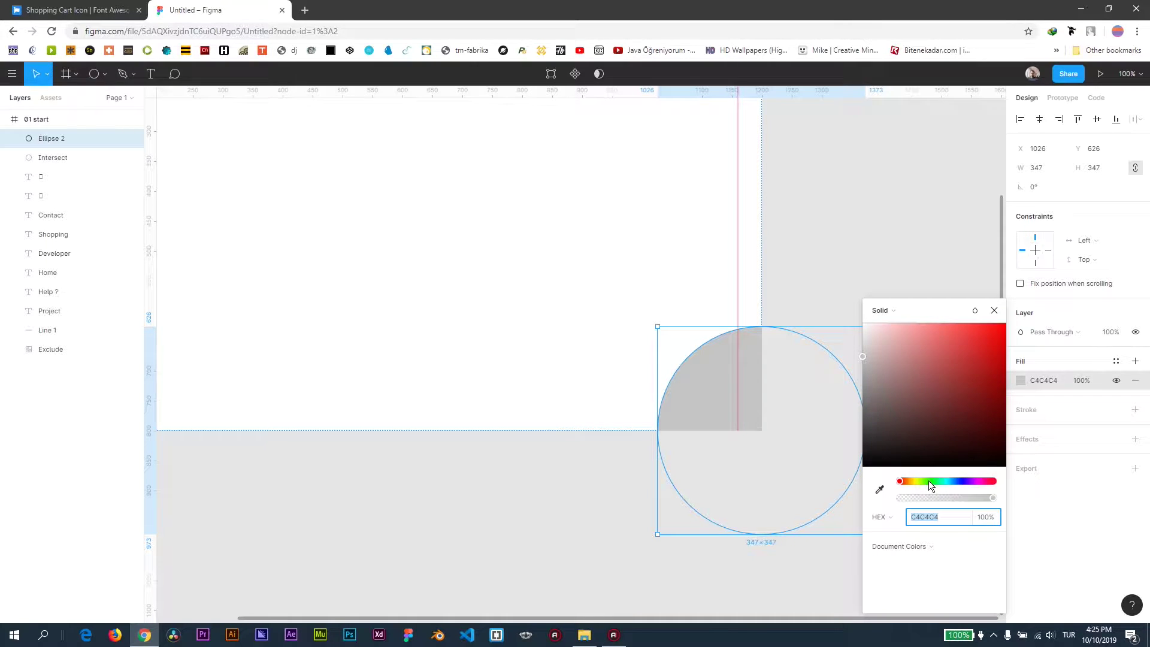
{"action": "mouse_move", "coordinate": [928, 481]}
{"action": "left_mouse_down"}
{"action": "mouse_move", "coordinate": [942, 481]}
{"action": "mouse_move", "coordinate": [921, 481]}
{"action": "left_mouse_up"}
{"action": "left_click", "coordinate": [974, 329]}
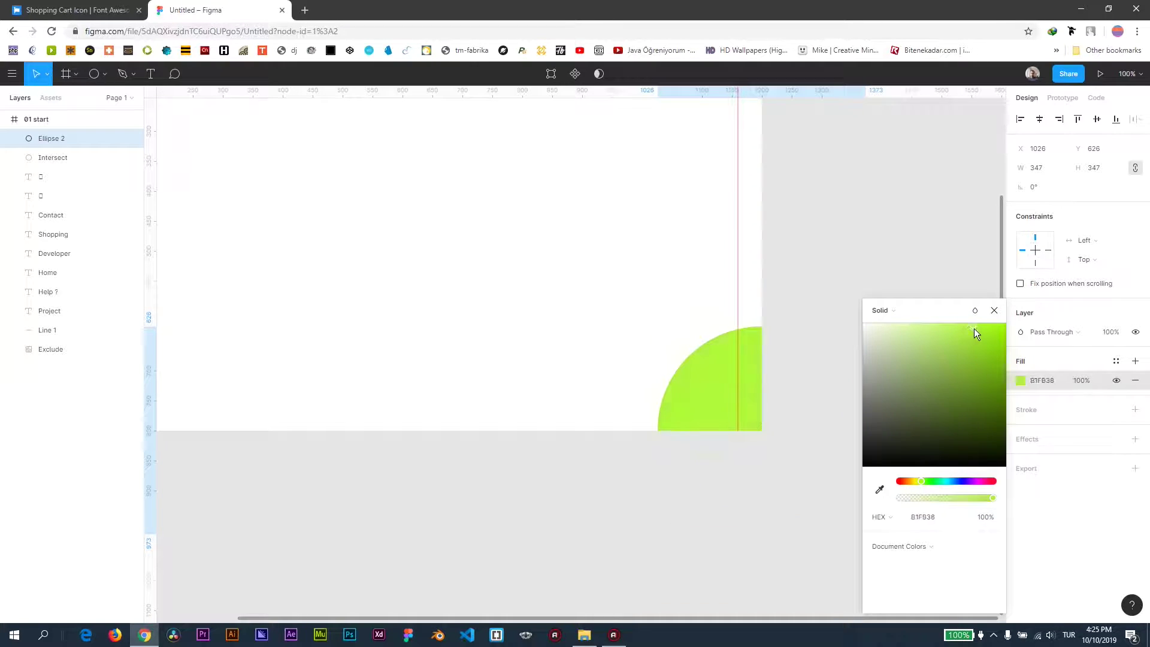
{"action": "left_click_drag", "start_coordinate": [973, 329], "coordinate": [952, 355]}
{"action": "left_click_drag", "start_coordinate": [935, 483], "coordinate": [944, 481]}
{"action": "left_click_drag", "start_coordinate": [961, 362], "coordinate": [1022, 309]}
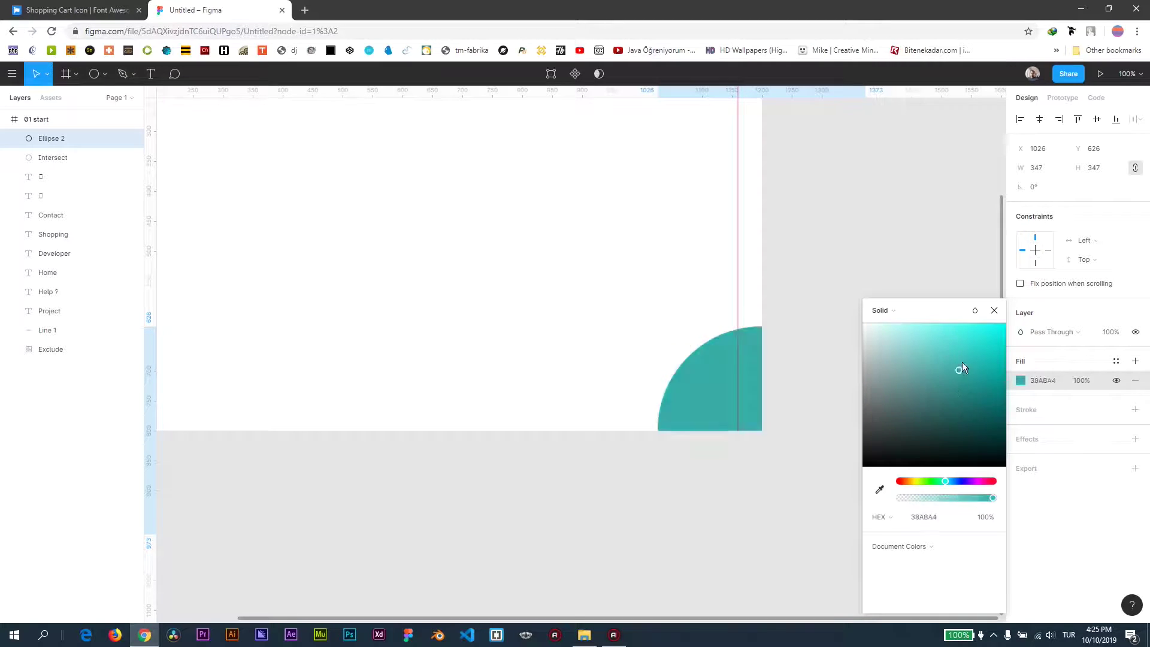
{"action": "left_click_drag", "start_coordinate": [945, 482], "coordinate": [950, 481]}
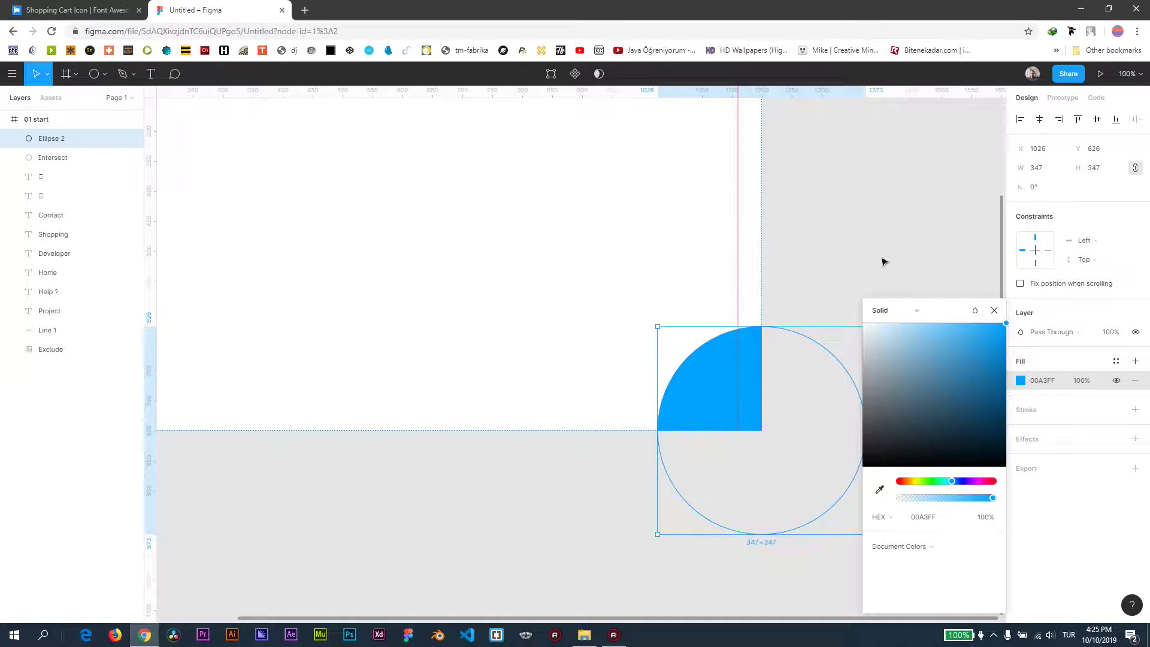
{"action": "left_click", "coordinate": [796, 285]}
- Try moving the blue circle, then cancel so it stays on the corner
{"action": "left_click_drag", "start_coordinate": [741, 316], "coordinate": [828, 377]}
{"action": "left_click", "coordinate": [810, 441]}
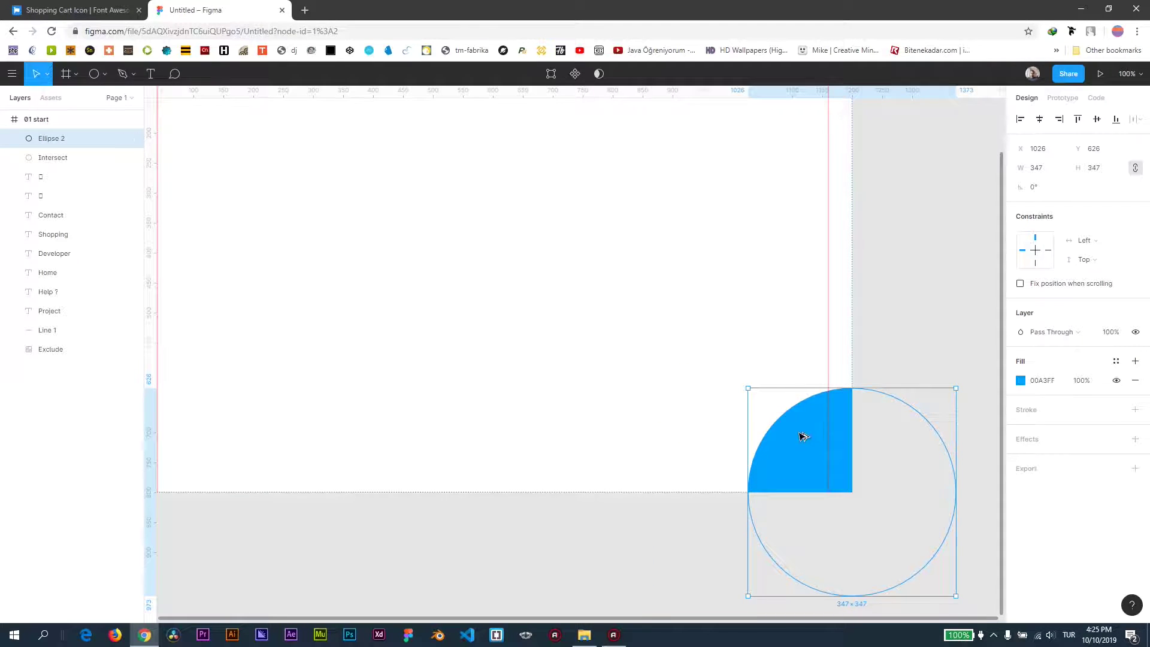
{"action": "mouse_move", "coordinate": [802, 435]}
{"action": "left_mouse_down"}
{"action": "mouse_move", "coordinate": [788, 391]}
{"action": "mouse_move", "coordinate": [729, 352]}
{"action": "left_mouse_up"}
{"action": "key", "text": "Escape"}
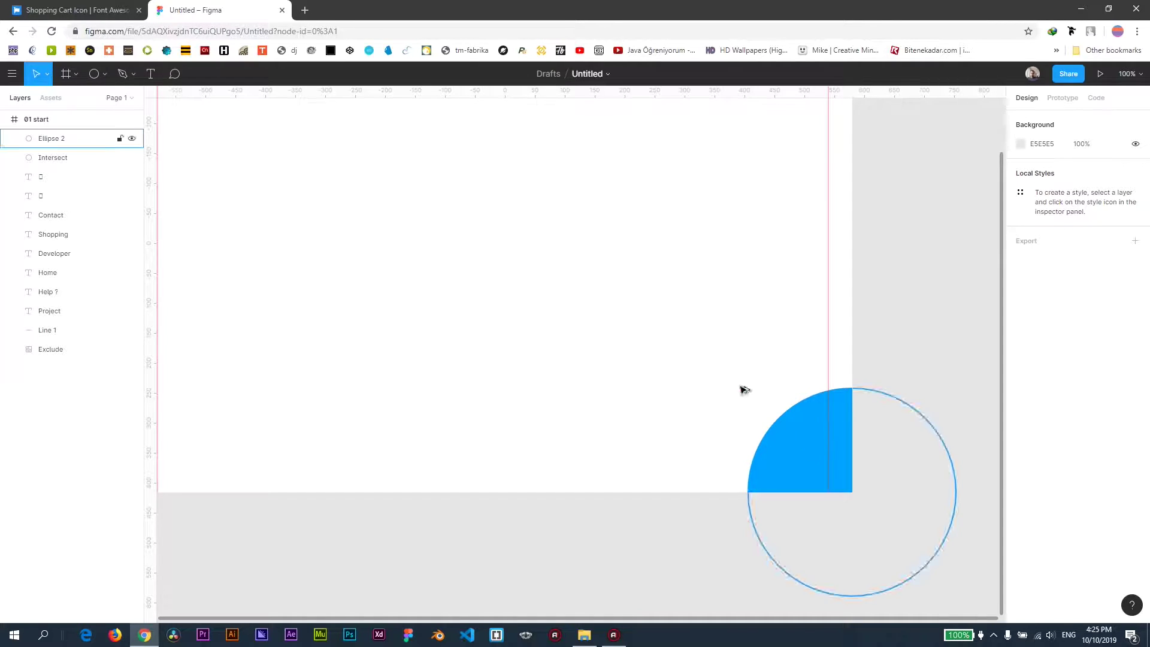
- Duplicate the blue circle, enlarge the copy to 880×880 at 651, 251, and recolour it yellow
{"action": "left_click_drag", "start_coordinate": [795, 431], "coordinate": [705, 343]}
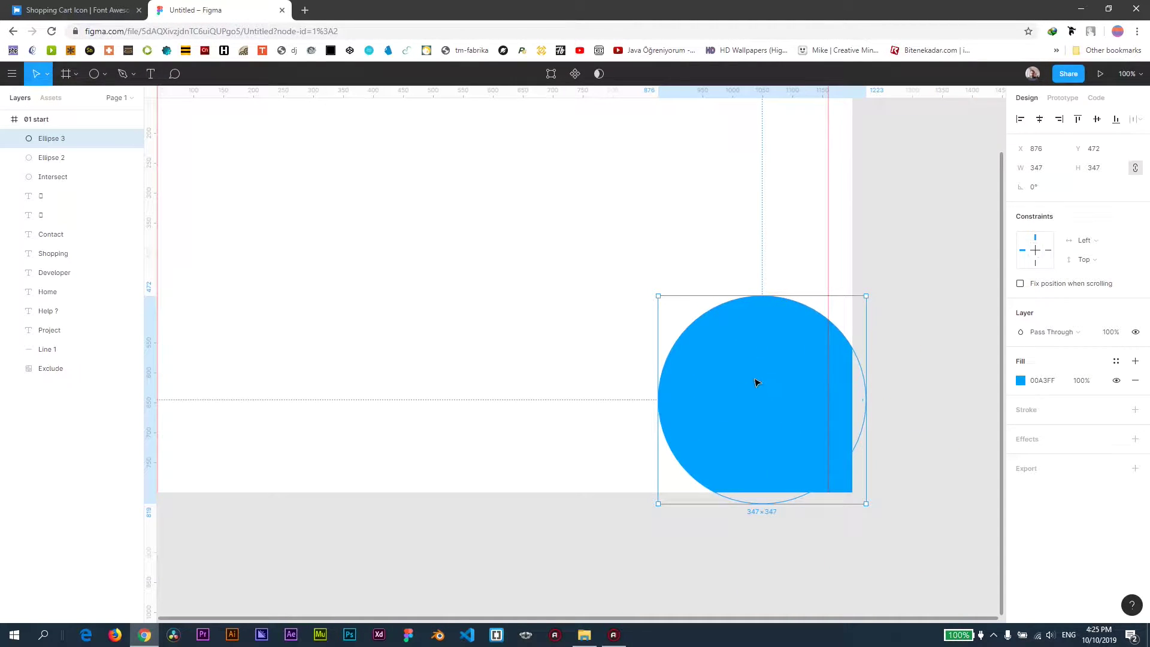
{"action": "left_click_drag", "start_coordinate": [755, 382], "coordinate": [855, 479]}
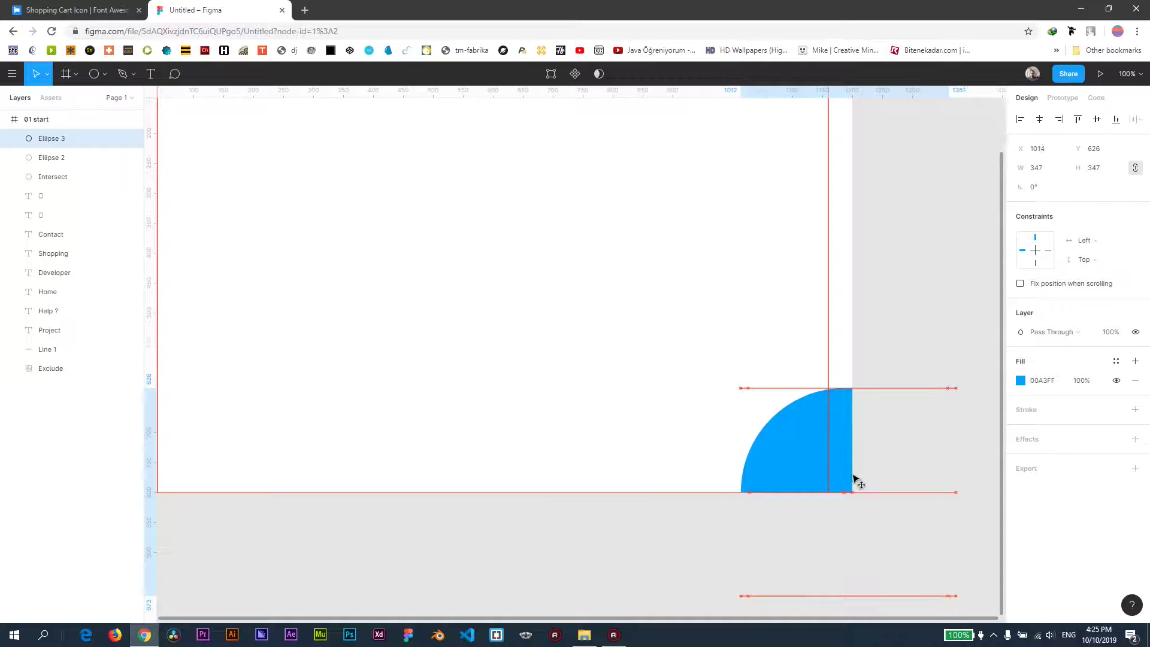
{"action": "left_click_drag", "start_coordinate": [855, 479], "coordinate": [852, 479]}
{"action": "left_click_drag", "start_coordinate": [735, 388], "coordinate": [549, 247]}
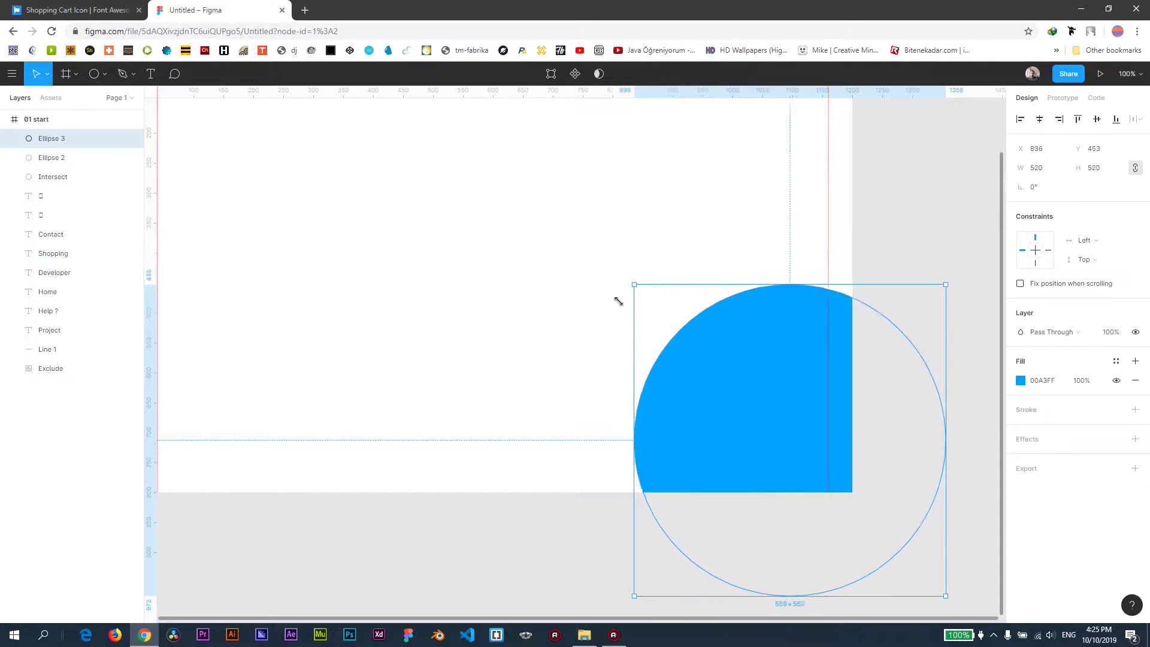
{"action": "mouse_move", "coordinate": [695, 342]}
{"action": "left_mouse_down"}
{"action": "mouse_move", "coordinate": [806, 446]}
{"action": "mouse_move", "coordinate": [787, 424]}
{"action": "left_mouse_up"}
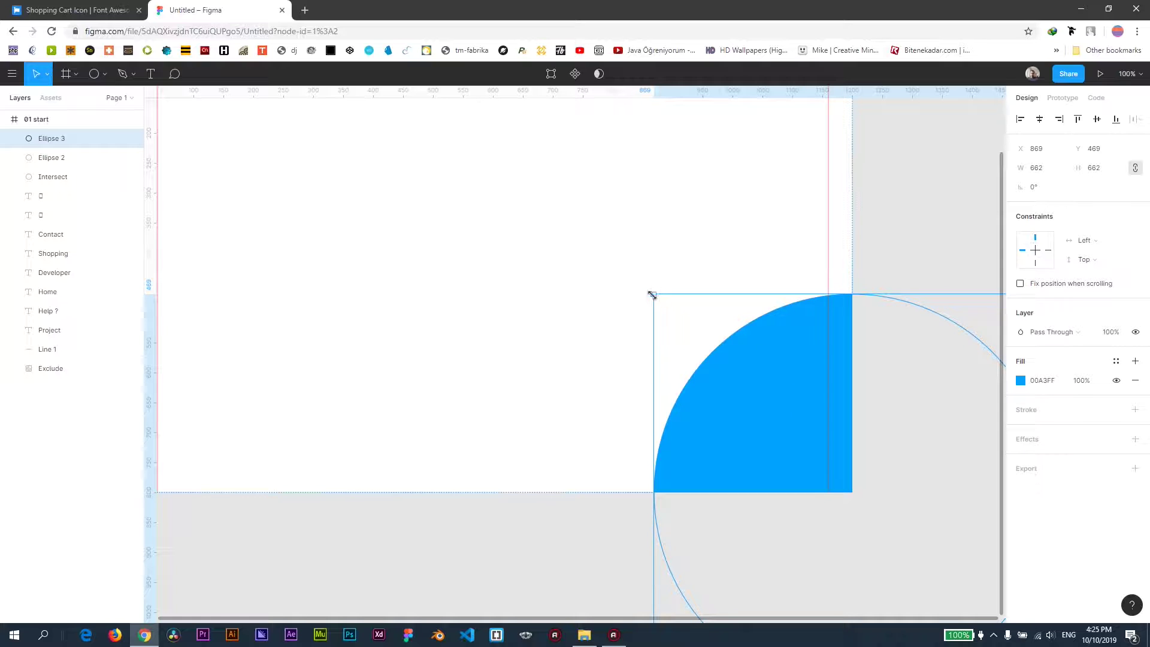
{"action": "mouse_move", "coordinate": [651, 294]}
{"action": "left_mouse_down"}
{"action": "mouse_move", "coordinate": [556, 217]}
{"action": "mouse_move", "coordinate": [524, 172]}
{"action": "left_mouse_up"}
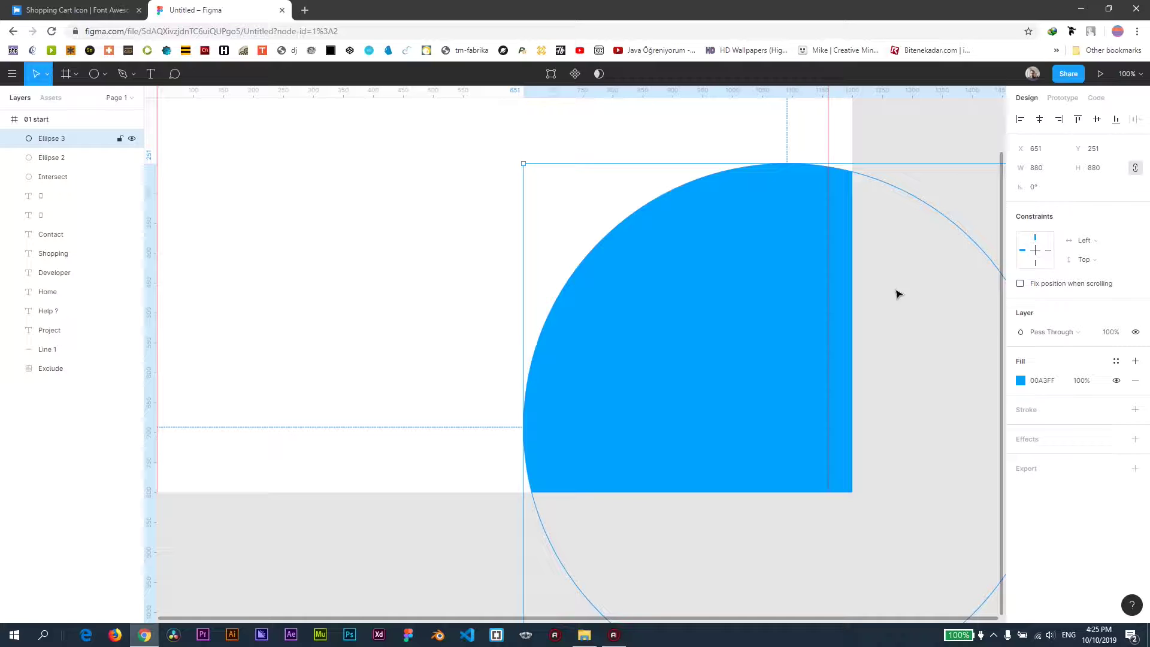
{"action": "left_click", "coordinate": [1020, 379]}
{"action": "left_click_drag", "start_coordinate": [949, 479], "coordinate": [911, 479]}
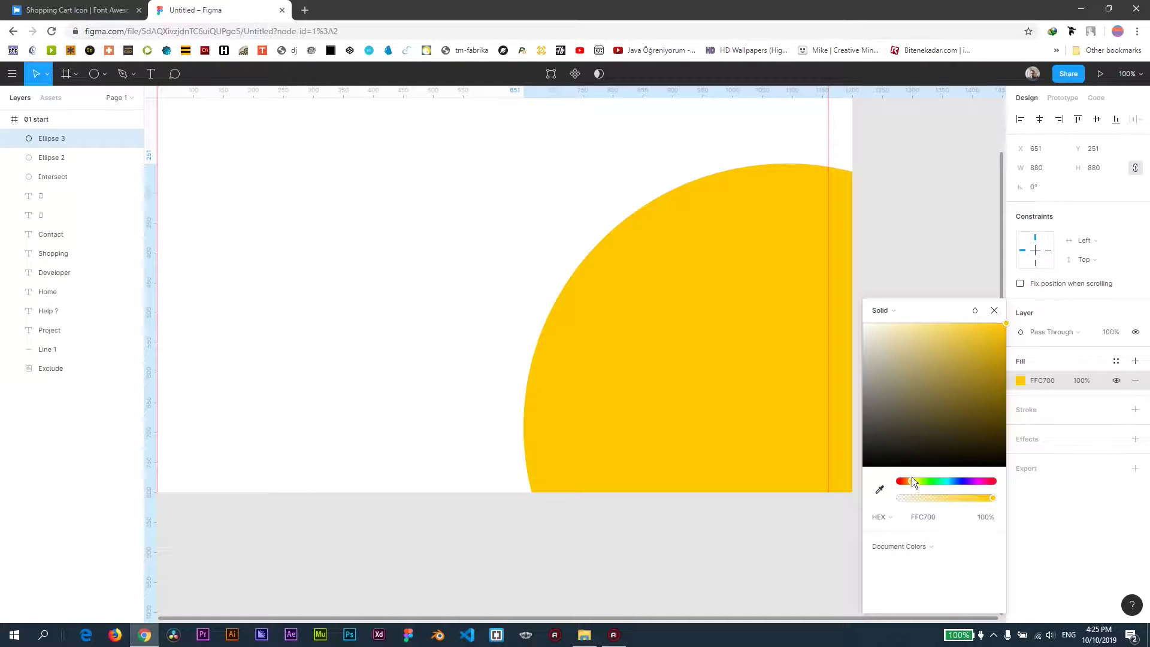
- Confirm the yellow FFC700 fill and send the yellow circle behind the blue one
{"action": "left_click", "coordinate": [909, 190]}
{"action": "left_click", "coordinate": [731, 383]}
{"action": "right_click", "coordinate": [680, 372]}
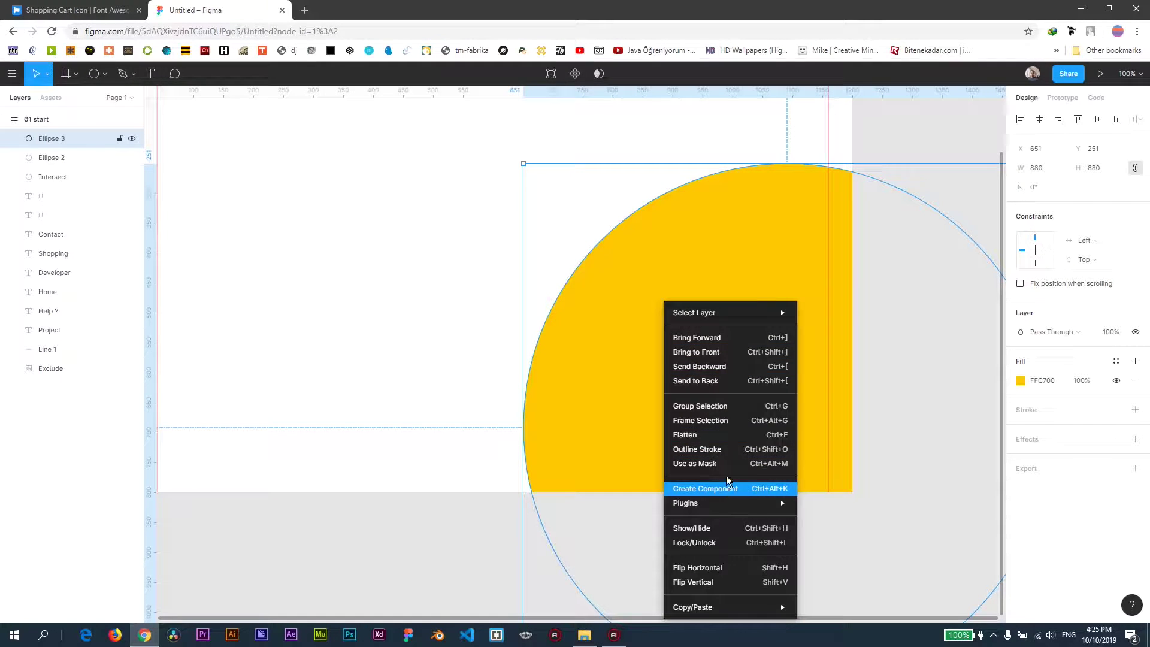
{"action": "left_click", "coordinate": [711, 386]}
{"action": "left_click", "coordinate": [824, 424]}
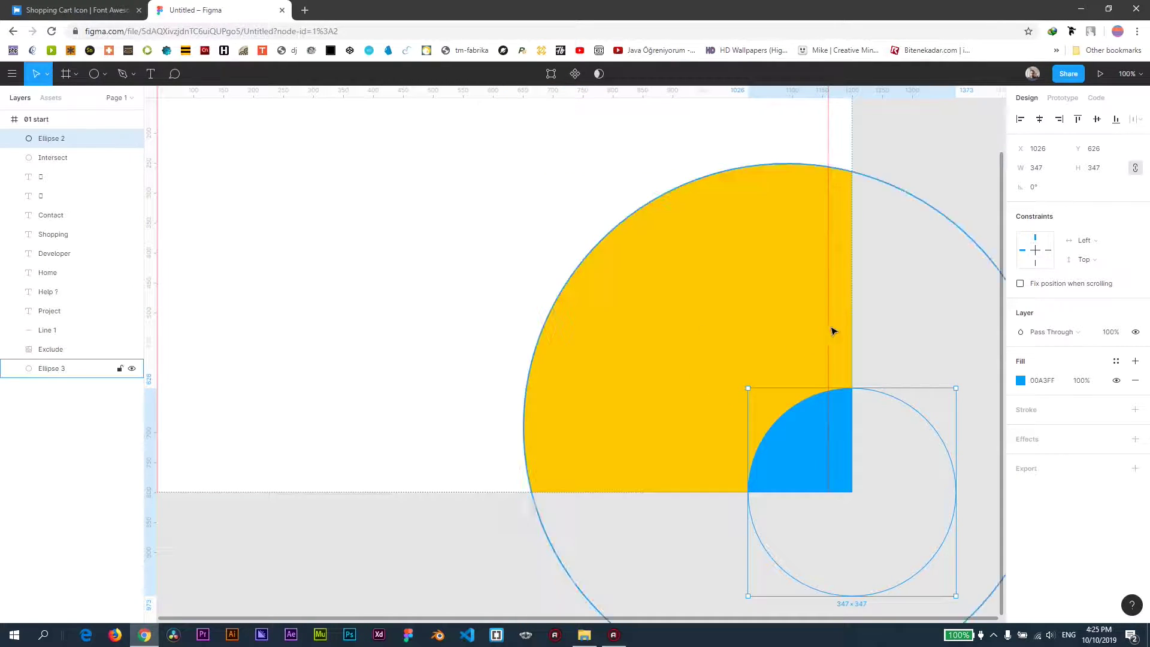
{"action": "left_click", "coordinate": [829, 328]}
- Nudge the blue circle down slightly and undo a trial move of the yellow circle
{"action": "mouse_move", "coordinate": [674, 351]}
{"action": "left_mouse_down"}
{"action": "mouse_move", "coordinate": [845, 400]}
{"action": "mouse_move", "coordinate": [577, 385]}
{"action": "left_mouse_up"}
{"action": "left_click", "coordinate": [820, 443]}
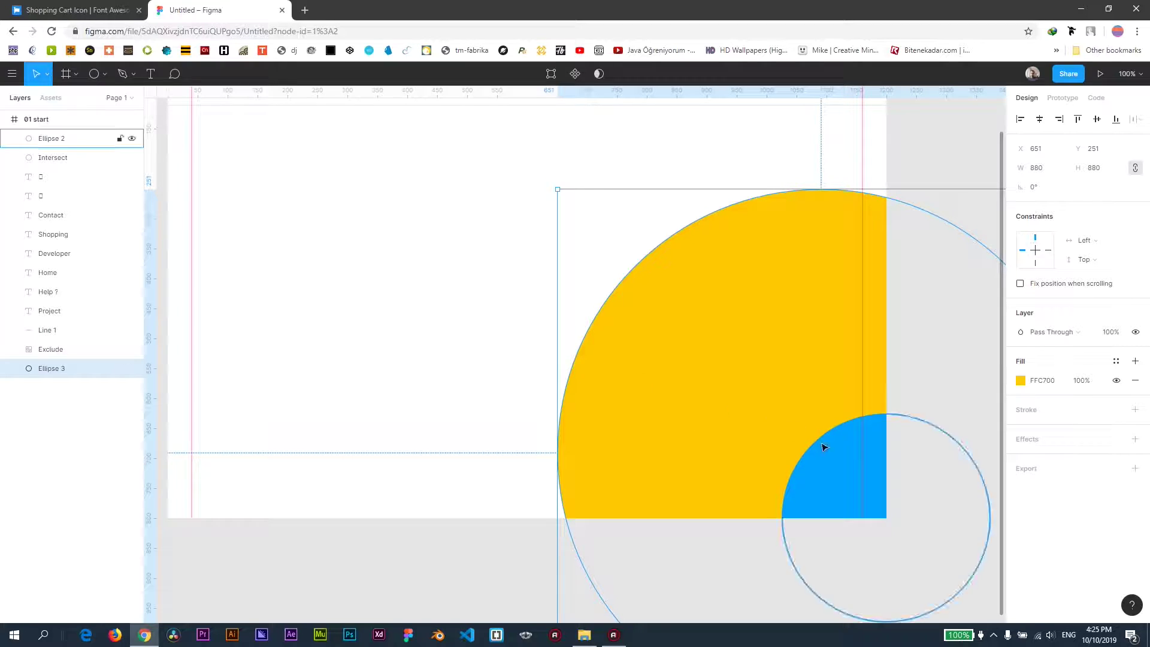
{"action": "left_click_drag", "start_coordinate": [827, 447], "coordinate": [817, 444]}
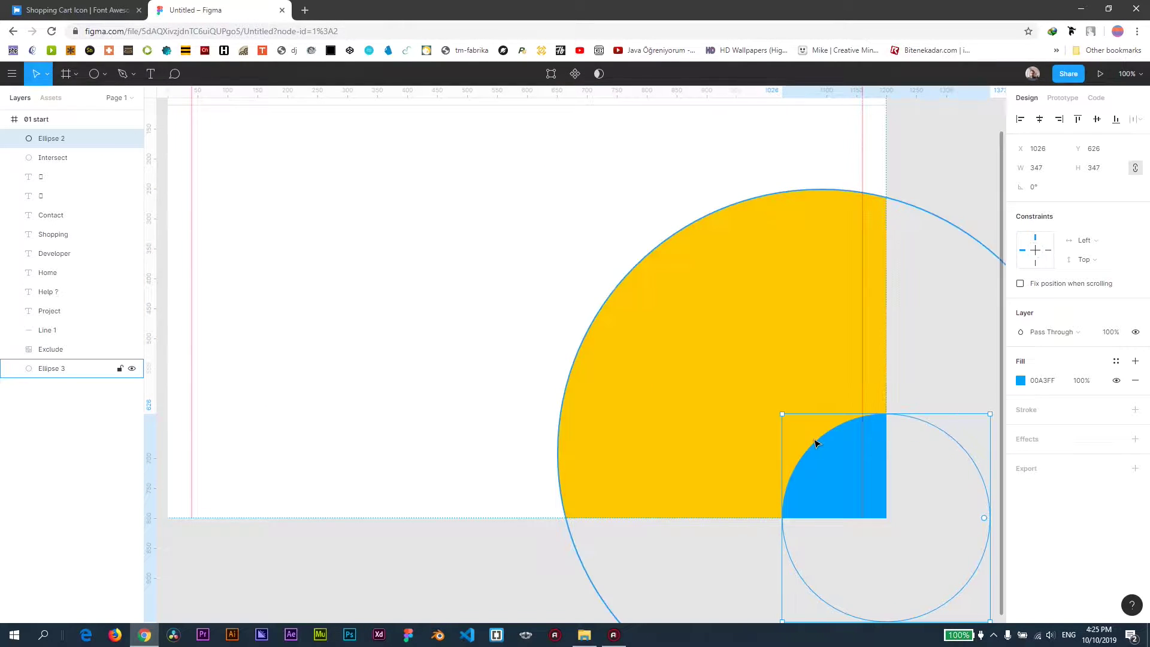
{"action": "left_click", "coordinate": [771, 332]}
{"action": "mouse_move", "coordinate": [711, 303]}
{"action": "left_mouse_down"}
{"action": "mouse_move", "coordinate": [767, 367]}
{"action": "mouse_move", "coordinate": [617, 283]}
{"action": "left_mouse_up"}
{"action": "key", "text": "ctrl+z"}
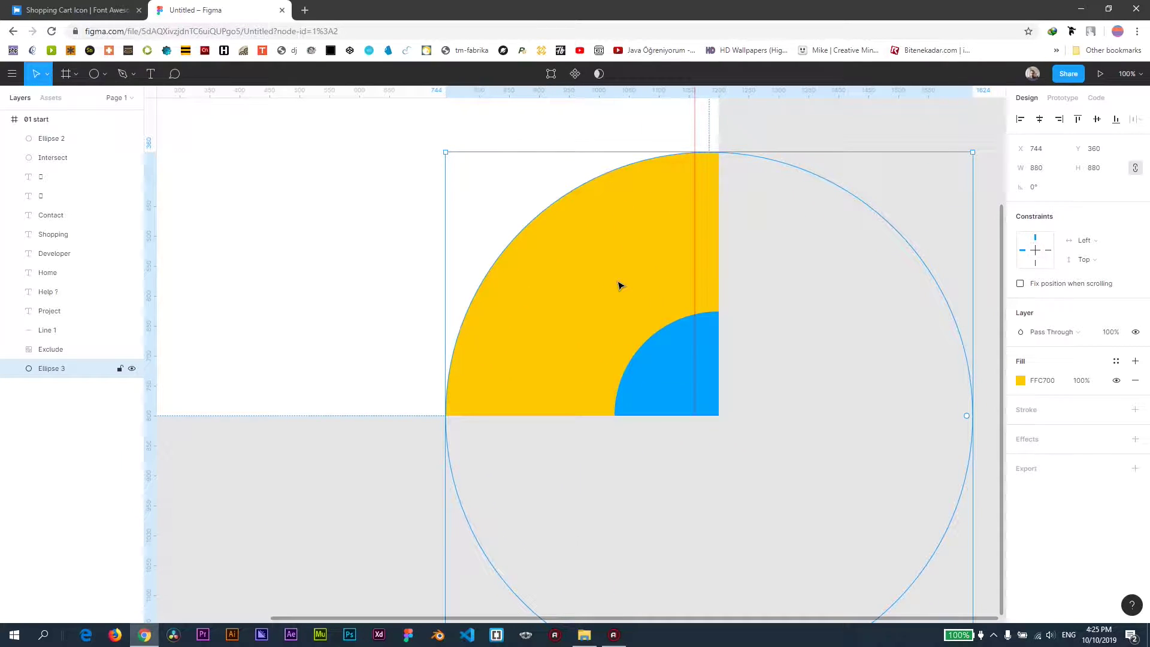
- Shrink the yellow circle to 746×746 at 827, 418, framing the blue quarter
{"action": "scroll", "coordinate": [549, 231], "scroll_direction": "up", "scroll_amount": 2}
{"action": "scroll", "coordinate": [550, 231], "scroll_direction": "left", "scroll_amount": 1}
{"action": "scroll", "coordinate": [576, 265], "scroll_direction": "up", "scroll_amount": 1}
{"action": "scroll", "coordinate": [576, 265], "scroll_direction": "left", "scroll_amount": 1}
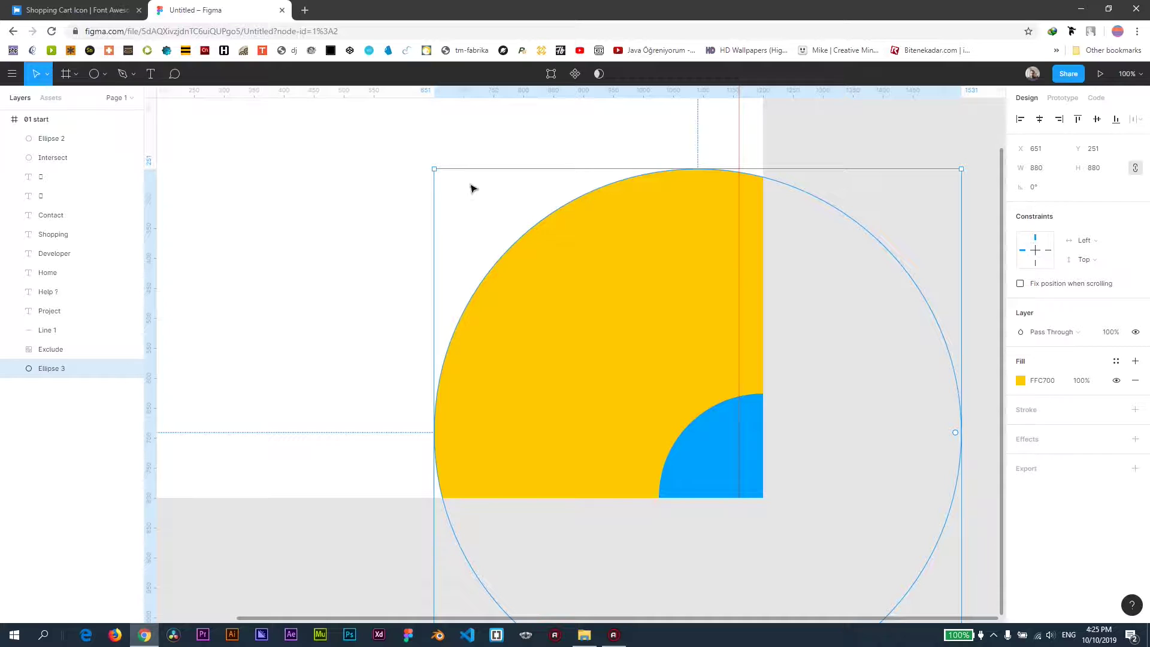
{"action": "left_click_drag", "start_coordinate": [430, 167], "coordinate": [472, 226]}
{"action": "mouse_move", "coordinate": [592, 289]}
{"action": "left_mouse_down"}
{"action": "mouse_move", "coordinate": [623, 348]}
{"action": "mouse_move", "coordinate": [672, 357]}
{"action": "left_mouse_up"}
{"action": "key", "text": "Escape"}
{"action": "mouse_move", "coordinate": [759, 282]}
{"action": "left_mouse_down"}
{"action": "mouse_move", "coordinate": [829, 416]}
{"action": "mouse_move", "coordinate": [777, 377]}
{"action": "left_mouse_up"}
{"action": "left_click_drag", "start_coordinate": [558, 265], "coordinate": [586, 284]}
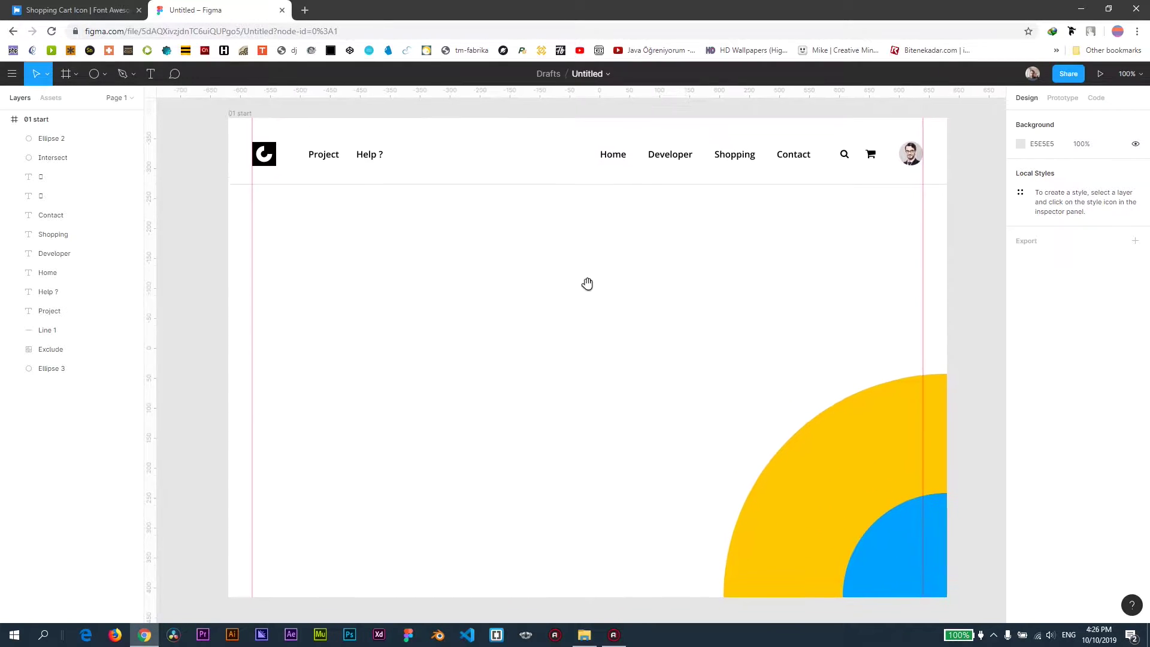
- Type the two-line heading 'FIGMA SLIDER TUTORIAL' in a new text box left of centre
{"action": "left_click", "coordinate": [150, 73]}
{"action": "left_click", "coordinate": [321, 367]}
{"action": "type", "text": "Figma Slider"}
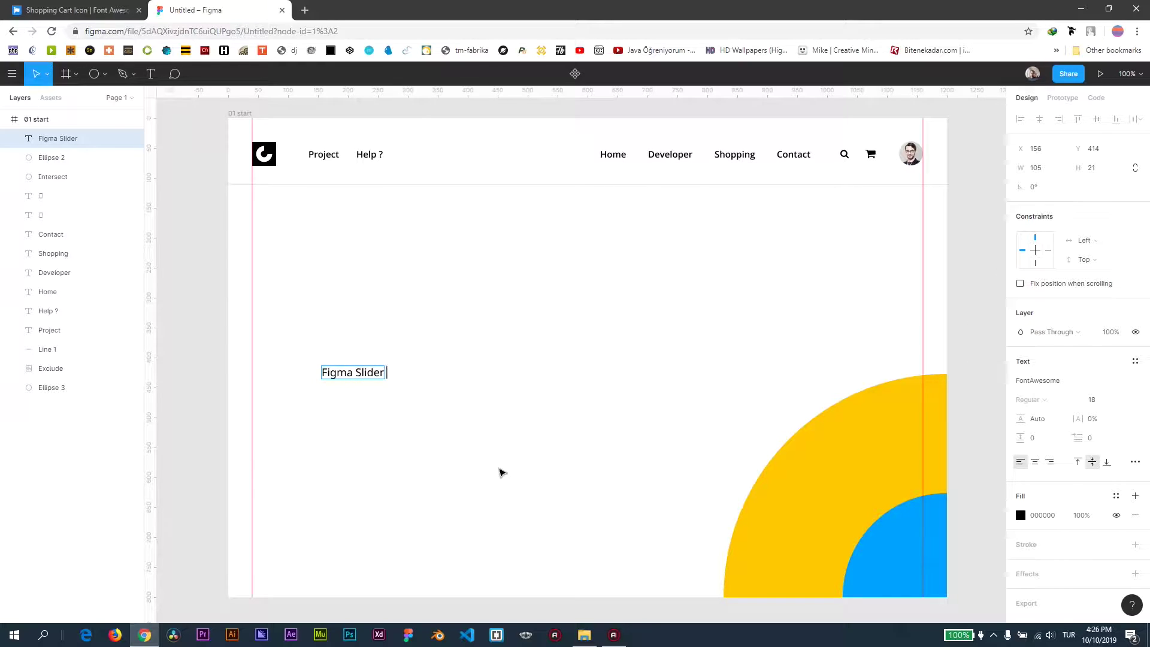
{"action": "key", "text": "Return"}
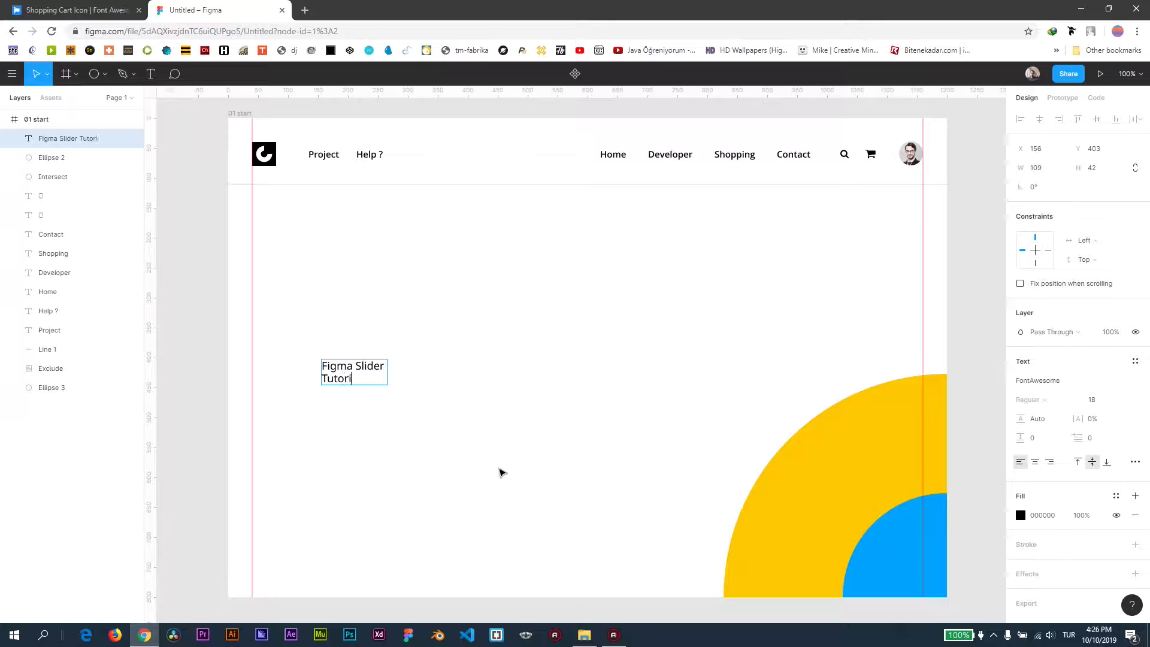
- Style the heading in Lexend Deca, size 72, with all-caps letter case
{"action": "key", "text": "ctrl+a"}
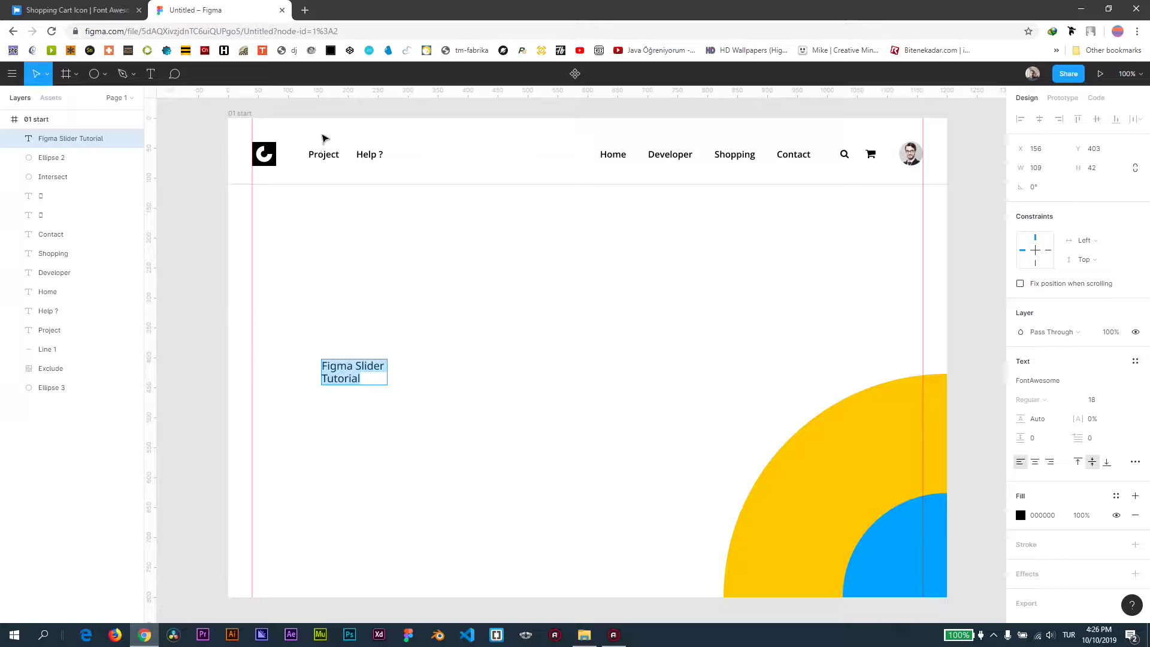
{"action": "left_click", "coordinate": [1068, 381]}
{"action": "type", "text": "Lexend"}
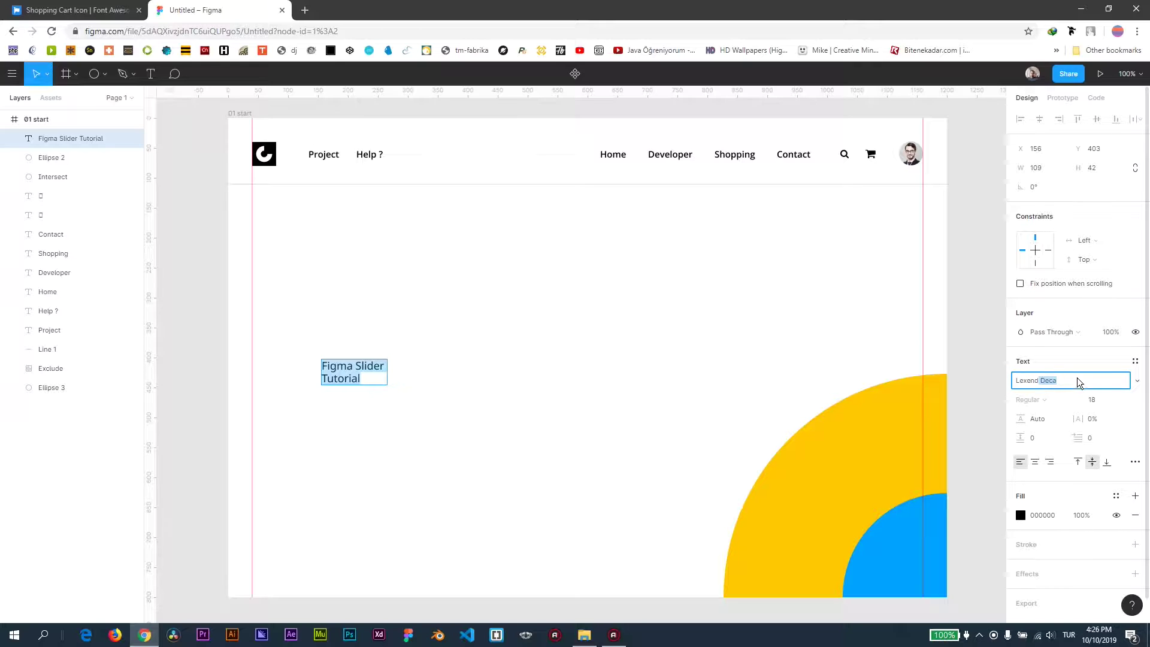
{"action": "key", "text": "Return"}
{"action": "left_click", "coordinate": [1124, 403]}
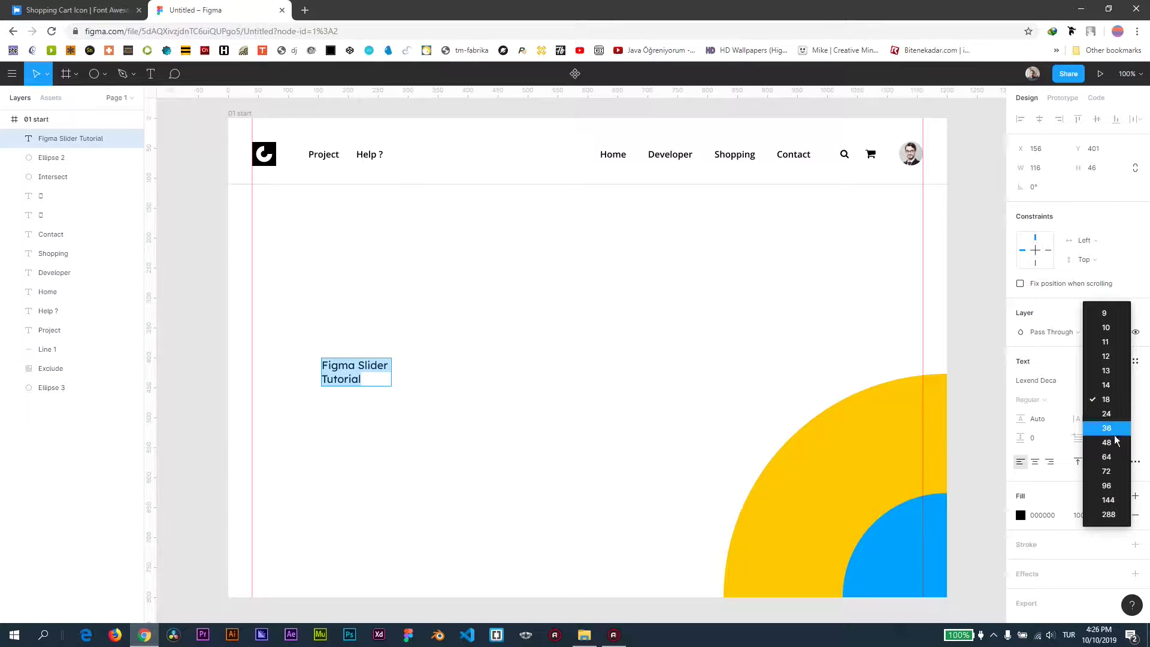
{"action": "left_click", "coordinate": [1104, 470]}
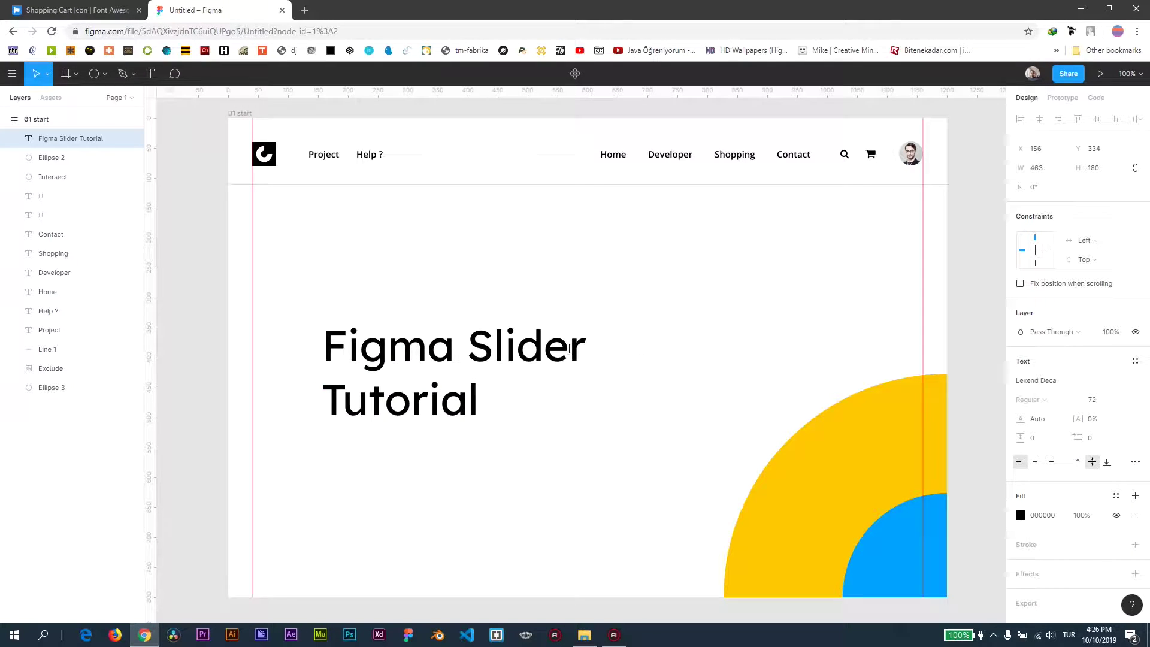
{"action": "left_click", "coordinate": [1134, 461]}
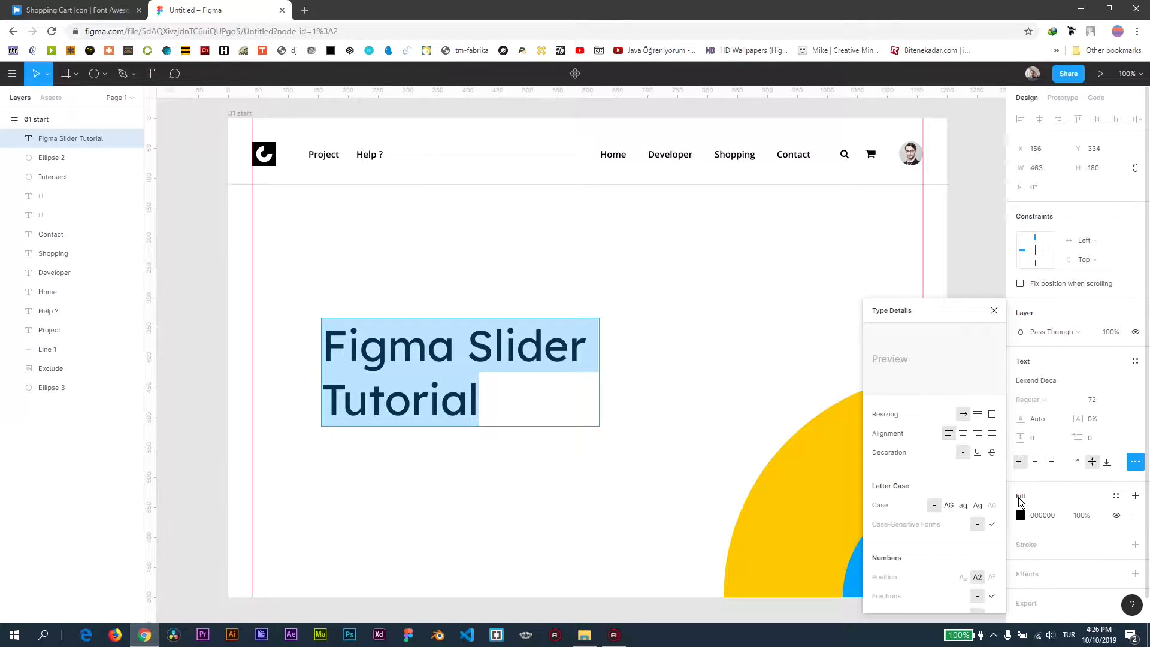
{"action": "left_click", "coordinate": [949, 504]}
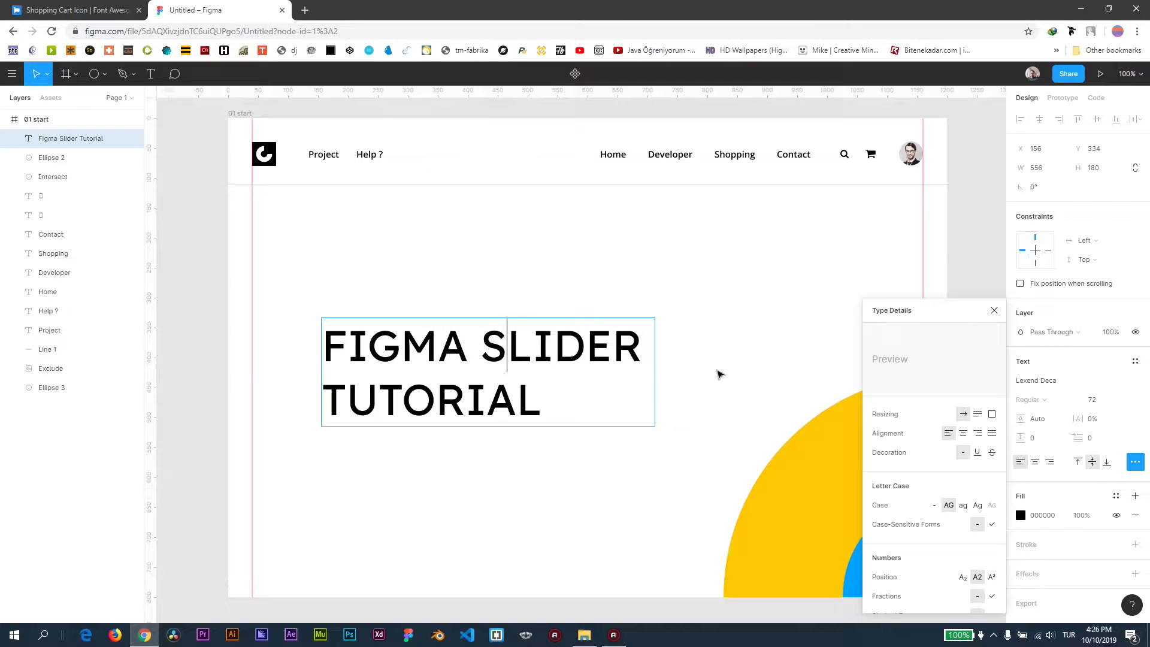
{"action": "key", "text": "Escape"}
- Position the heading at the frame's left side, around 146, 388
{"action": "left_click_drag", "start_coordinate": [527, 383], "coordinate": [517, 396]}
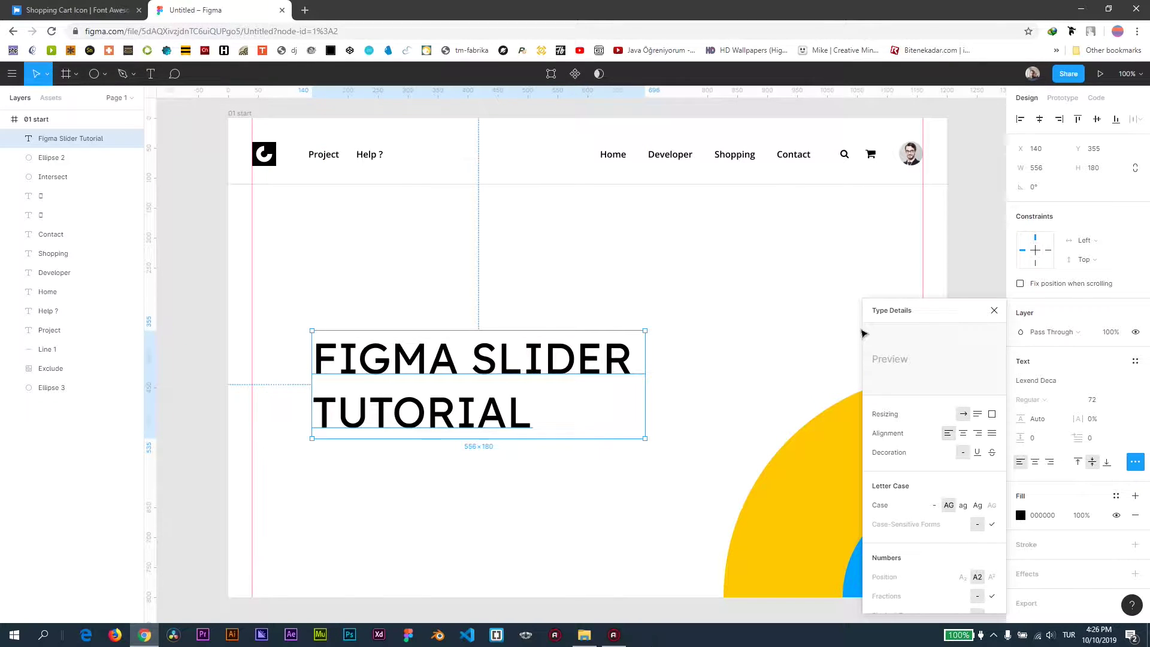
{"action": "left_click", "coordinate": [994, 310]}
{"action": "key", "text": "Escape"}
{"action": "left_click_drag", "start_coordinate": [685, 381], "coordinate": [669, 374]}
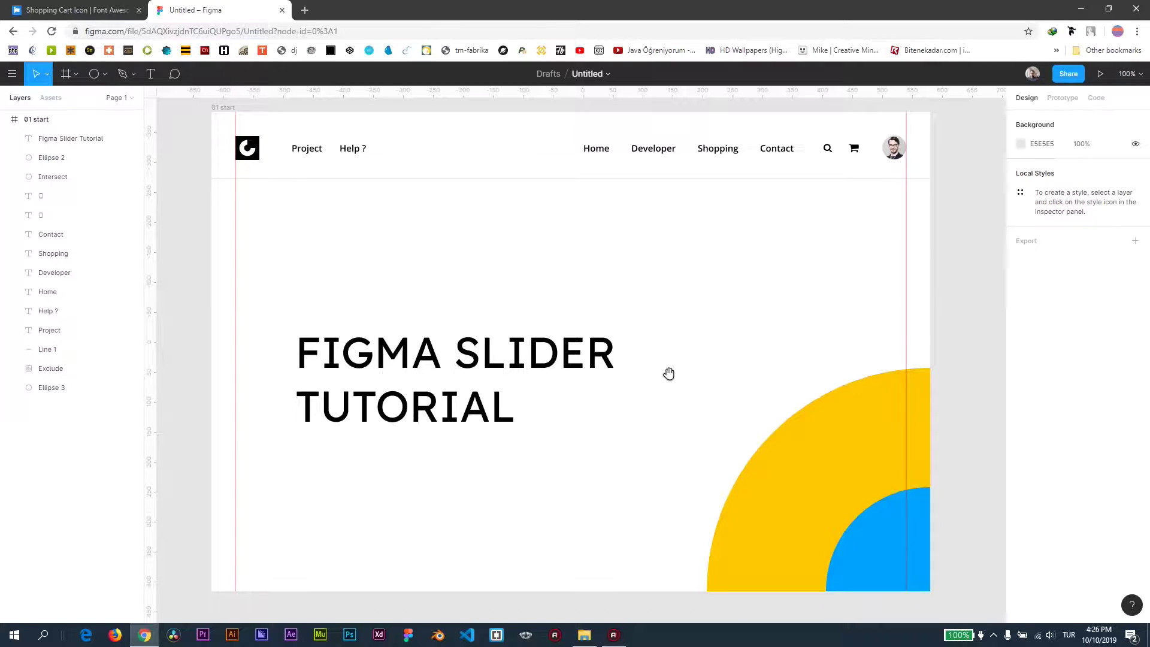
{"action": "left_click_drag", "start_coordinate": [517, 362], "coordinate": [520, 382]}
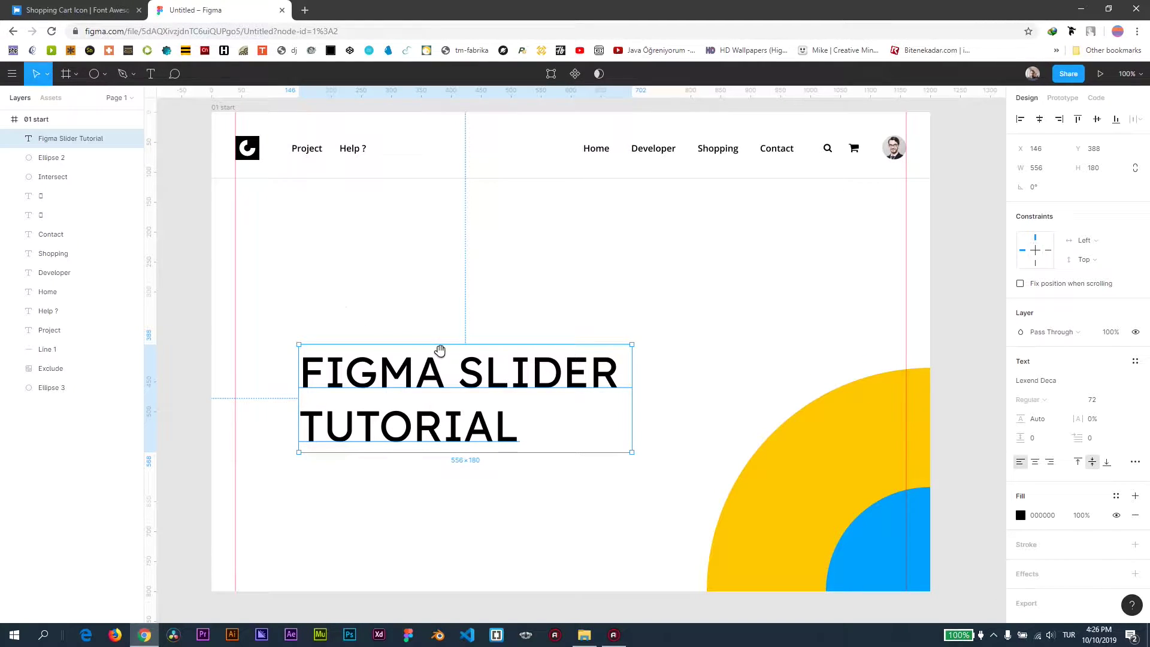
{"action": "scroll", "coordinate": [437, 321], "scroll_direction": "down", "scroll_amount": 1}
{"action": "scroll", "coordinate": [449, 346], "scroll_direction": "up", "scroll_amount": 1}
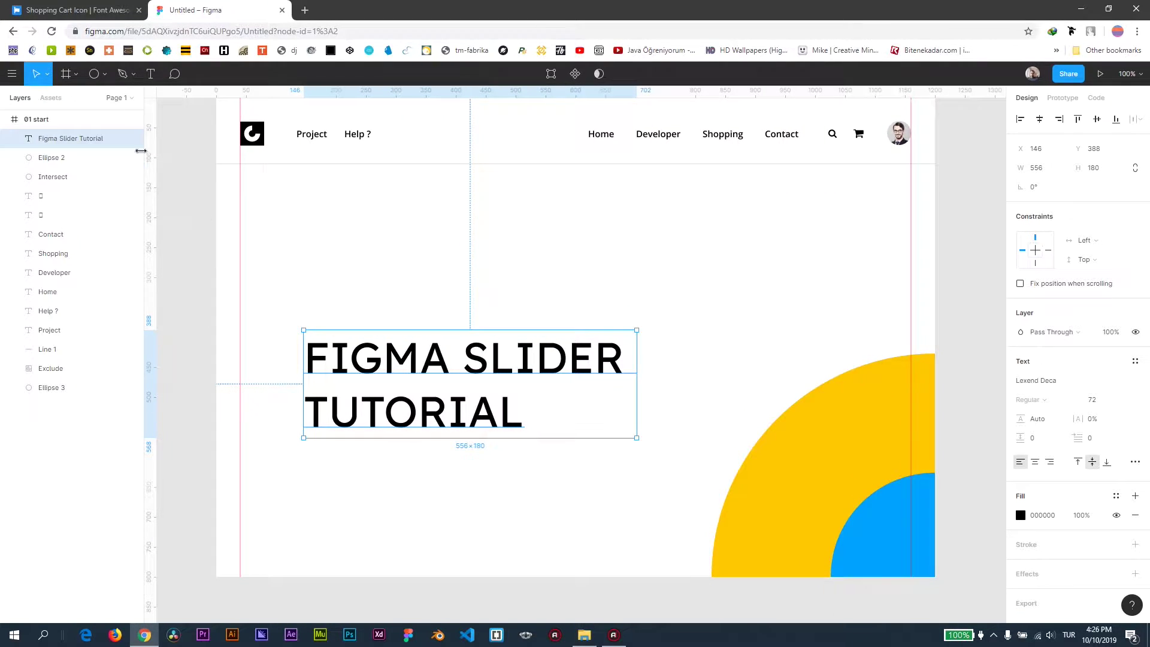
- Draw a 412 × 412 circle past the frame's left edge and give it a dark red fill
{"action": "key", "text": "o"}
{"action": "mouse_move", "coordinate": [185, 257]}
{"action": "left_mouse_down"}
{"action": "mouse_move", "coordinate": [294, 458]}
{"action": "mouse_move", "coordinate": [331, 491]}
{"action": "left_mouse_up"}
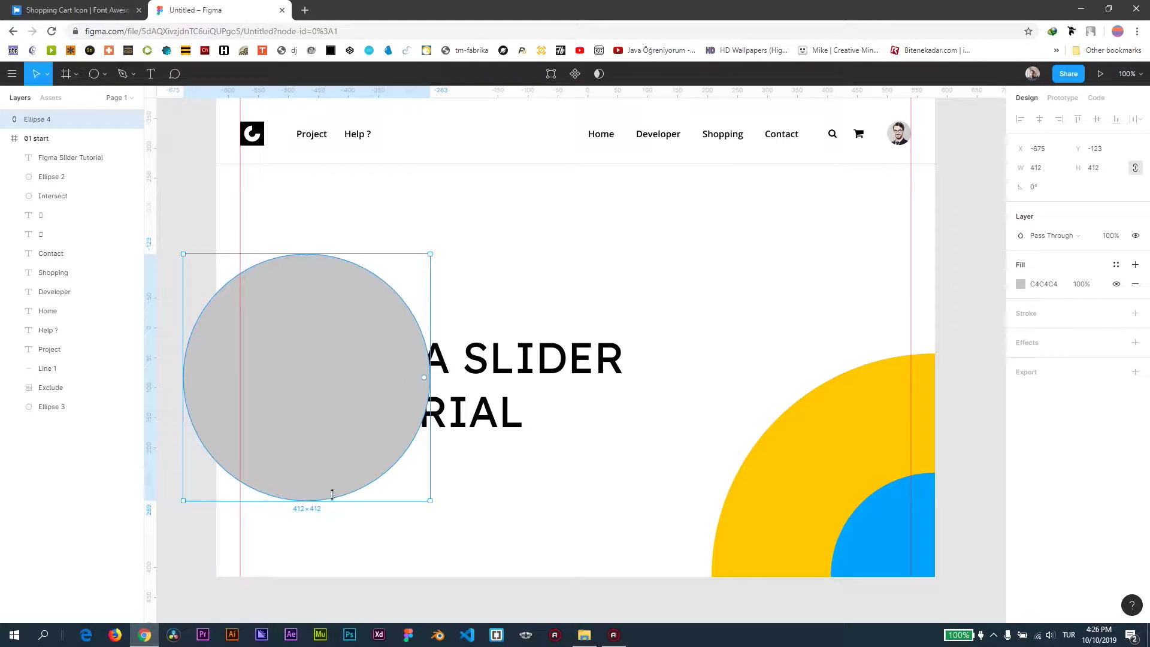
{"action": "left_click_drag", "start_coordinate": [350, 390], "coordinate": [260, 387]}
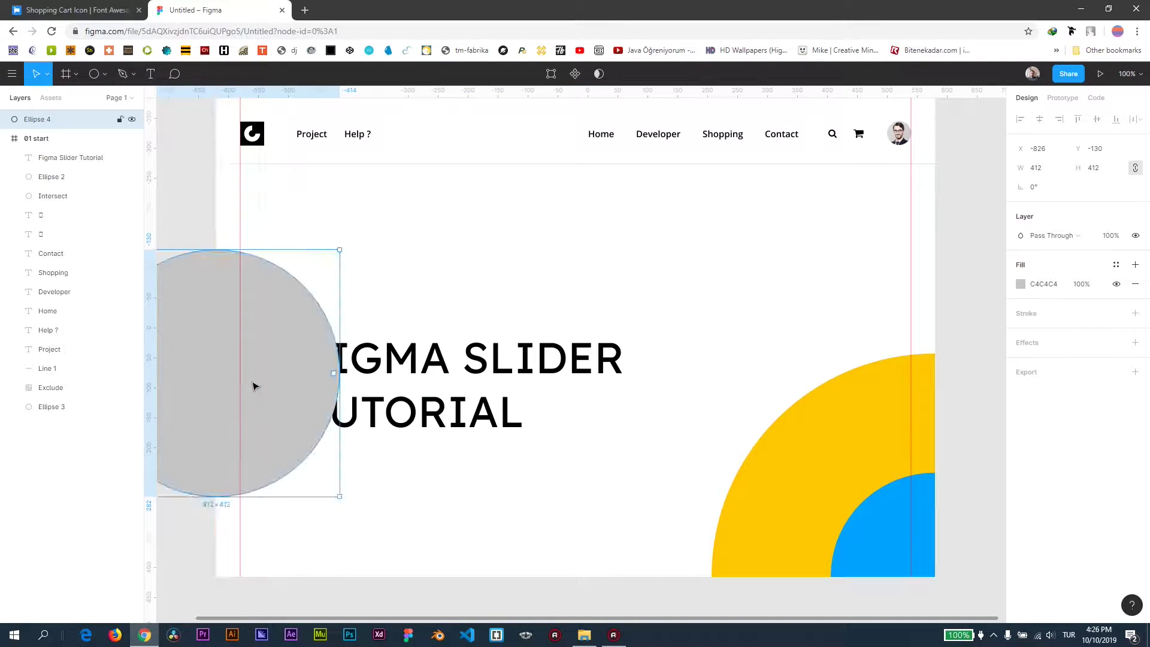
{"action": "left_click", "coordinate": [1021, 283]}
{"action": "mouse_move", "coordinate": [975, 318]}
{"action": "left_mouse_down"}
{"action": "mouse_move", "coordinate": [935, 302]}
{"action": "mouse_move", "coordinate": [946, 300]}
{"action": "left_mouse_up"}
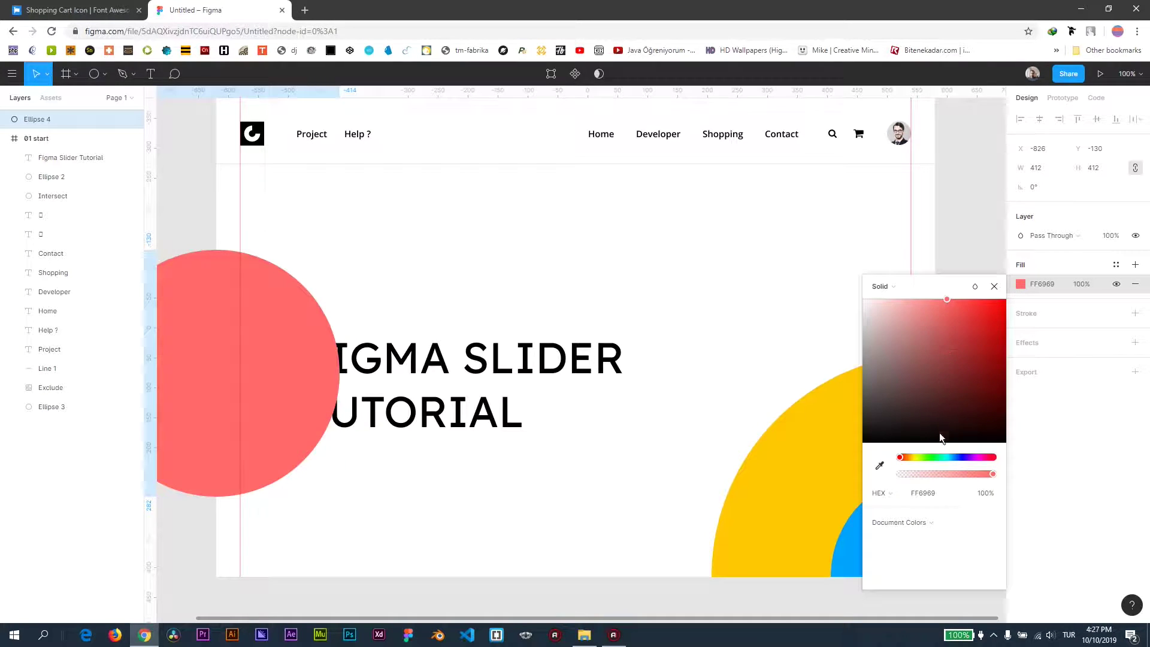
{"action": "left_click", "coordinate": [955, 305]}
{"action": "left_click", "coordinate": [965, 233]}
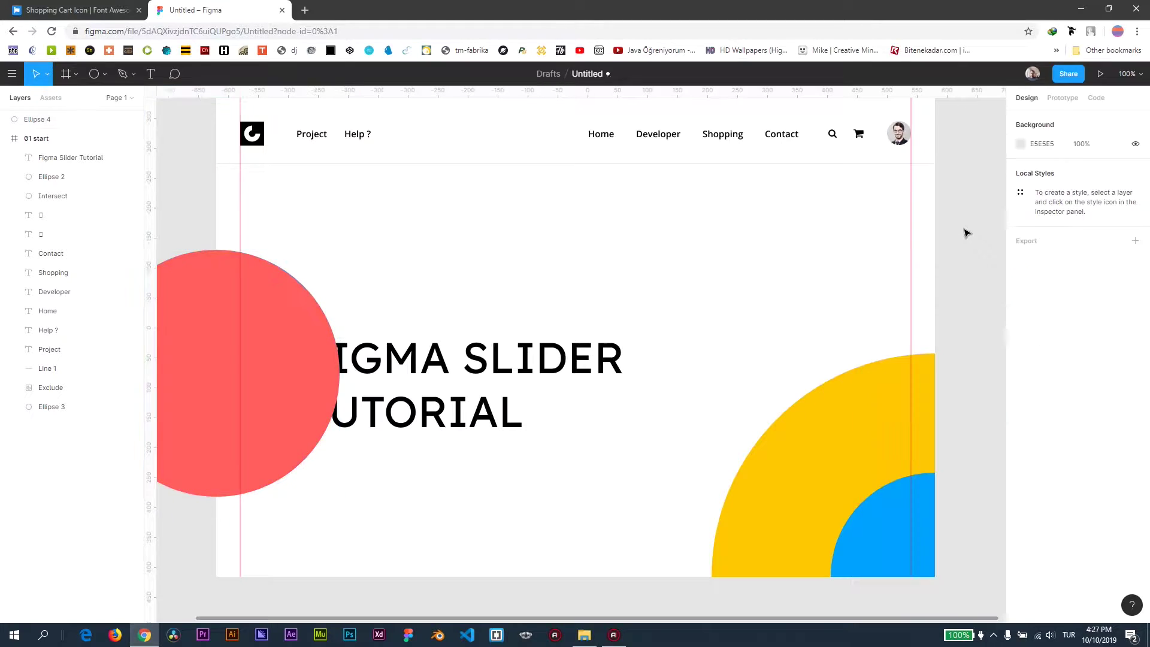
- Remove the circle's fill and give it a 10 px light-blue 7BB0FF outline
{"action": "left_click", "coordinate": [254, 339]}
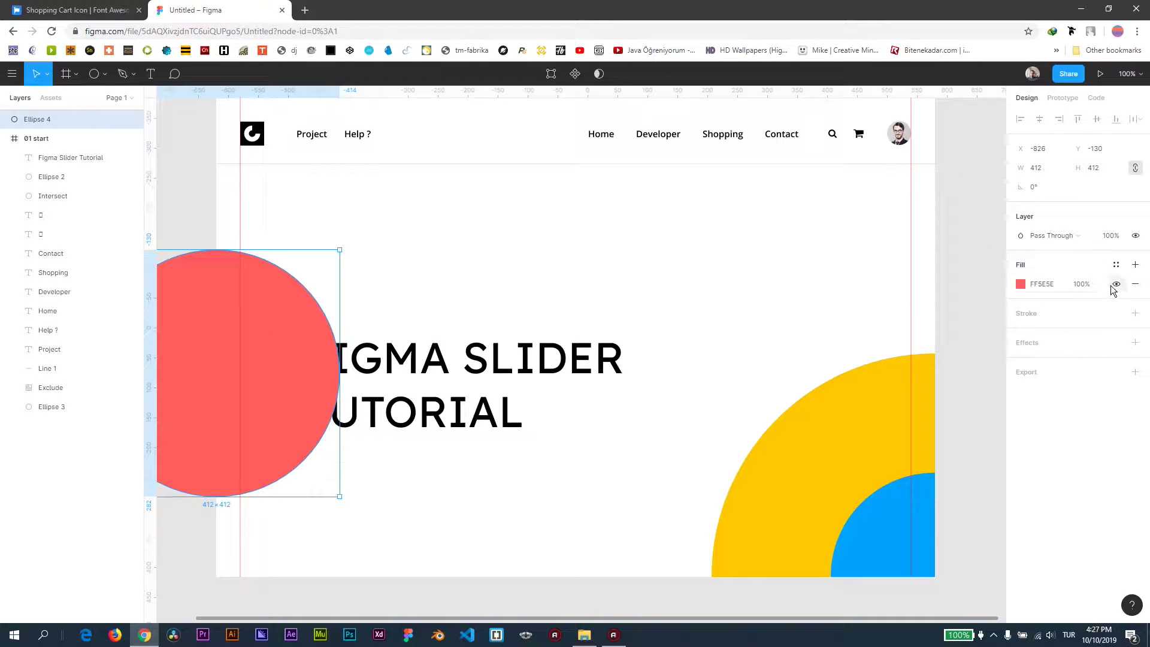
{"action": "left_click", "coordinate": [1133, 285]}
{"action": "left_click", "coordinate": [1091, 302]}
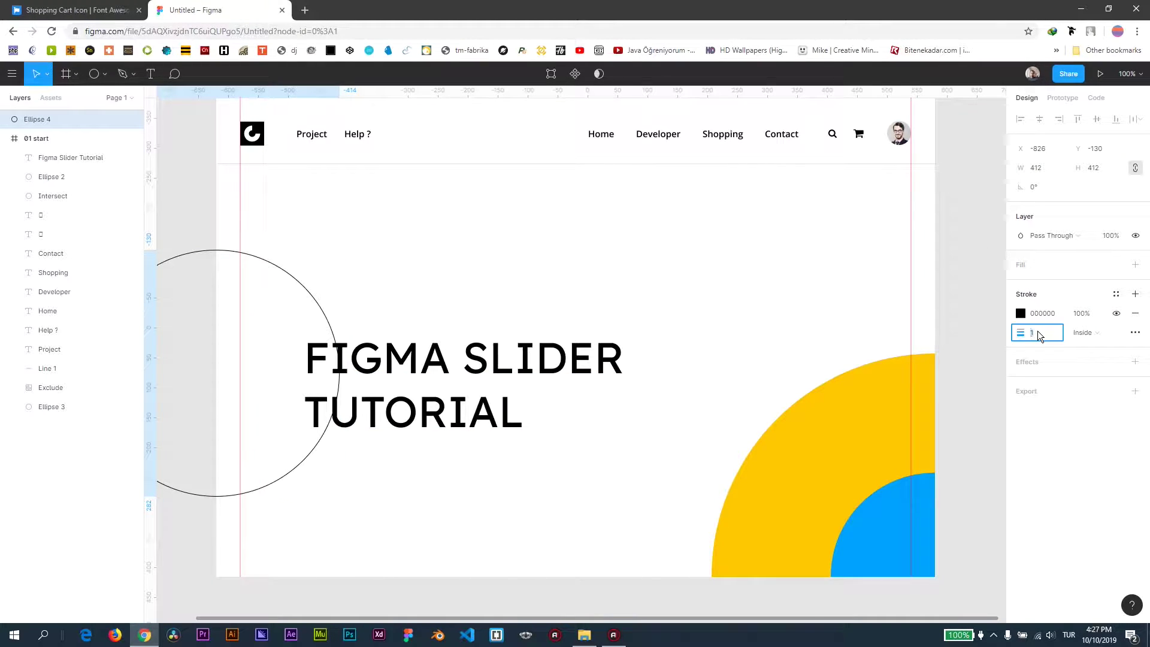
{"action": "key", "text": "Return"}
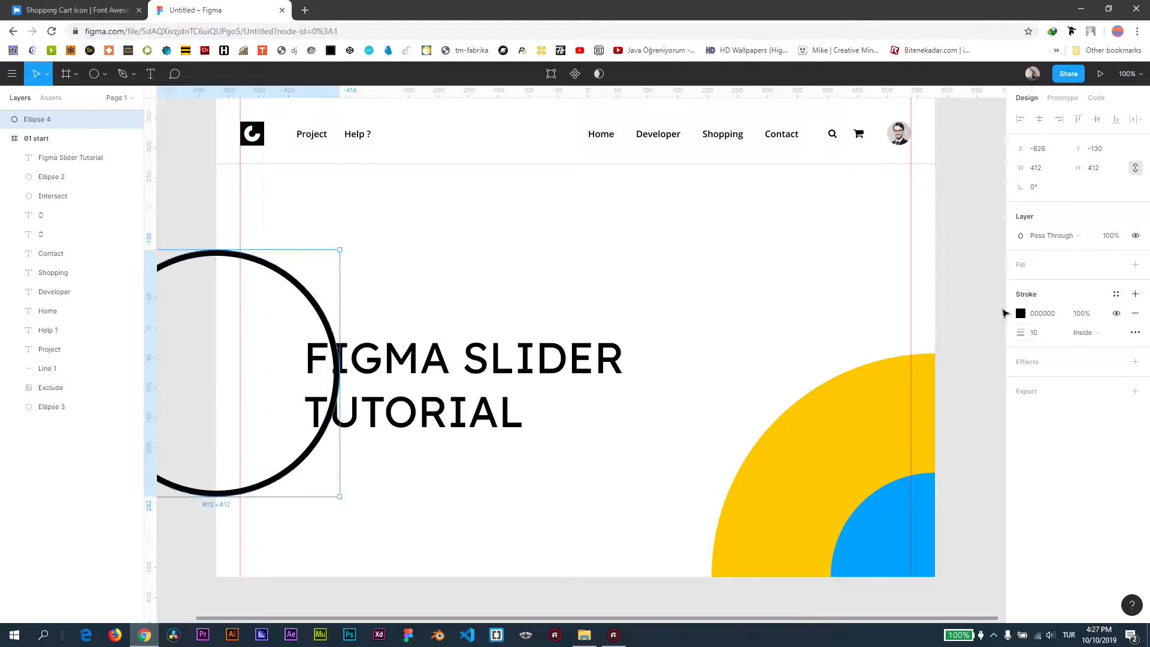
{"action": "left_click", "coordinate": [1021, 313]}
{"action": "left_click_drag", "start_coordinate": [937, 359], "coordinate": [919, 323]}
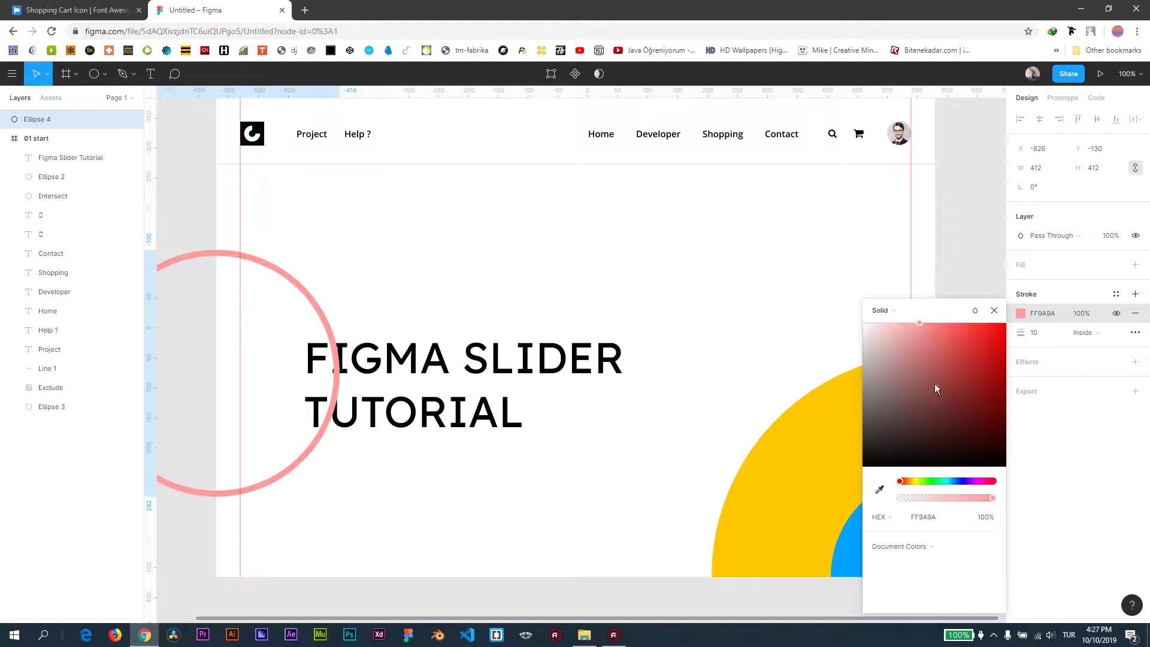
{"action": "left_click", "coordinate": [923, 481]}
{"action": "left_click_drag", "start_coordinate": [923, 480], "coordinate": [954, 480]}
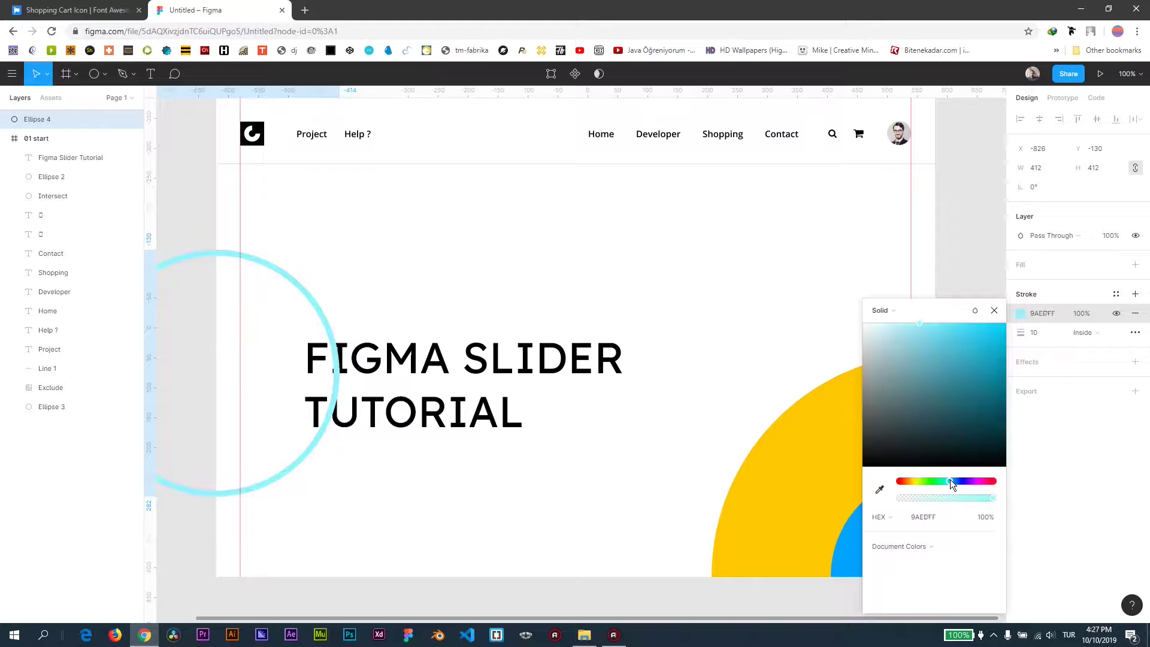
{"action": "left_click", "coordinate": [936, 323]}
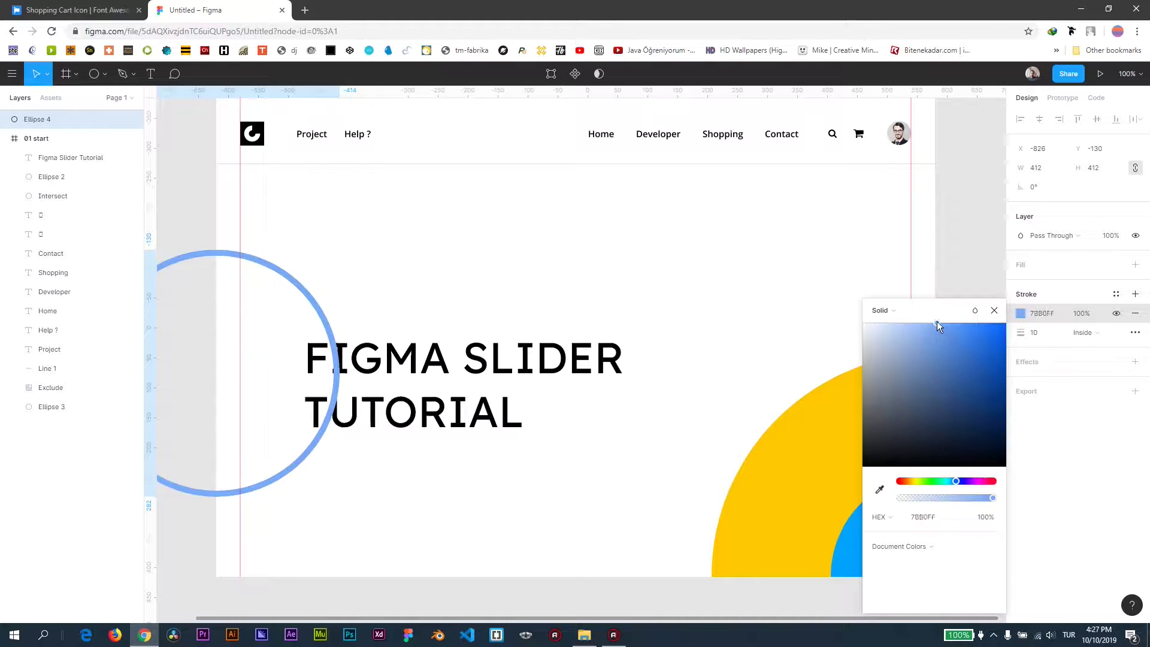
{"action": "left_click", "coordinate": [994, 310]}
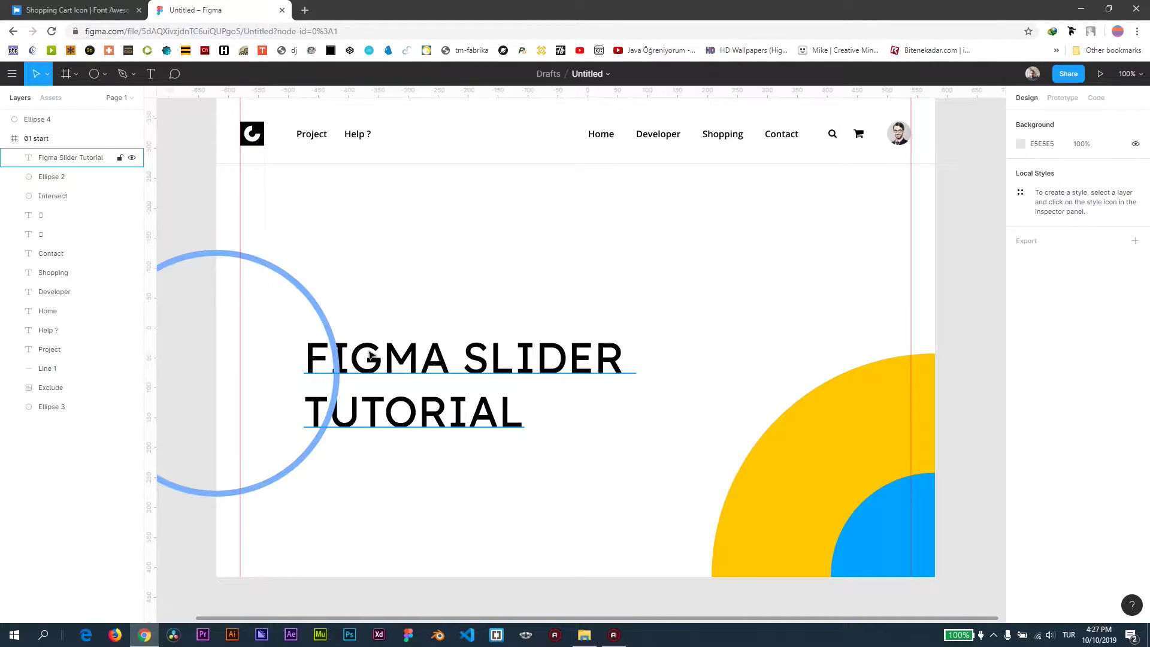
- Send the outlined circle behind the hero frame and reselect the blue ring
{"action": "right_click", "coordinate": [313, 303]}
{"action": "left_click", "coordinate": [343, 380]}
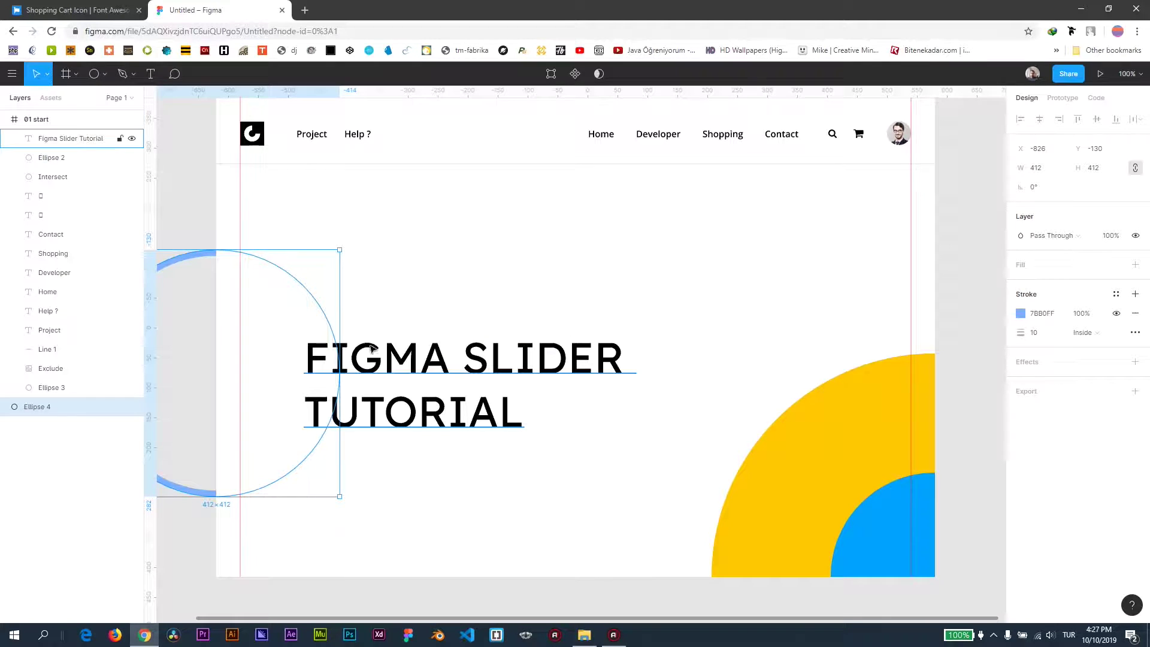
{"action": "left_click", "coordinate": [413, 287]}
{"action": "left_click", "coordinate": [293, 306]}
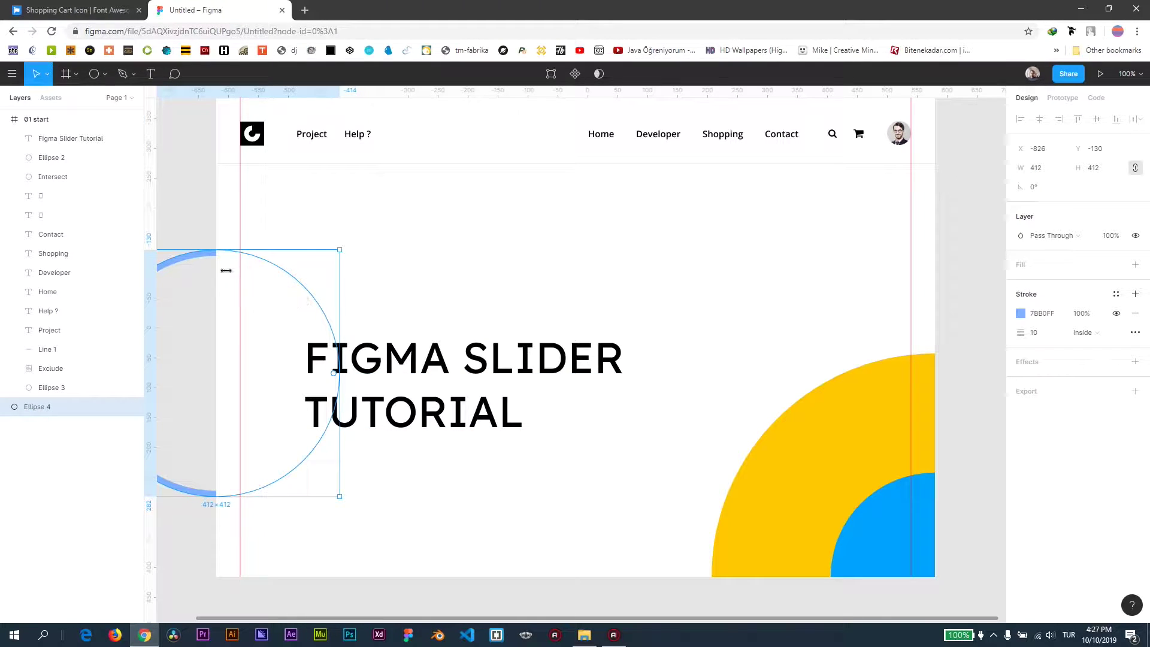
- Move the blue ring into the 01 start frame, behind all its content
{"action": "key", "text": "ctrl+]"}
{"action": "right_click", "coordinate": [249, 258]}
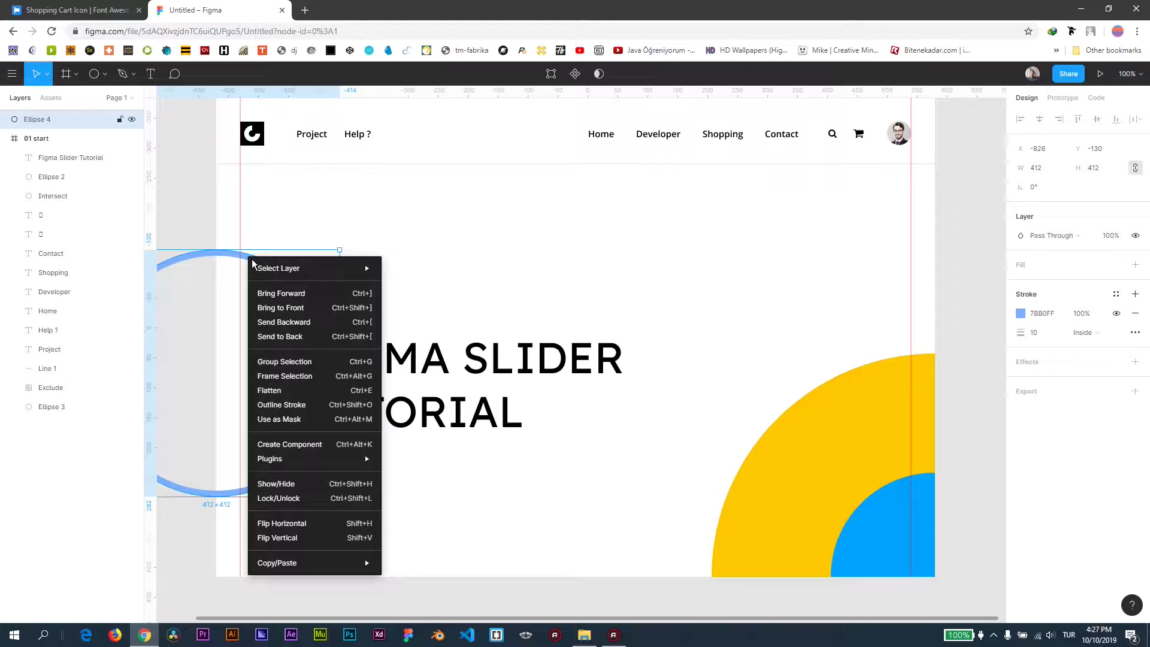
{"action": "left_click", "coordinate": [308, 321]}
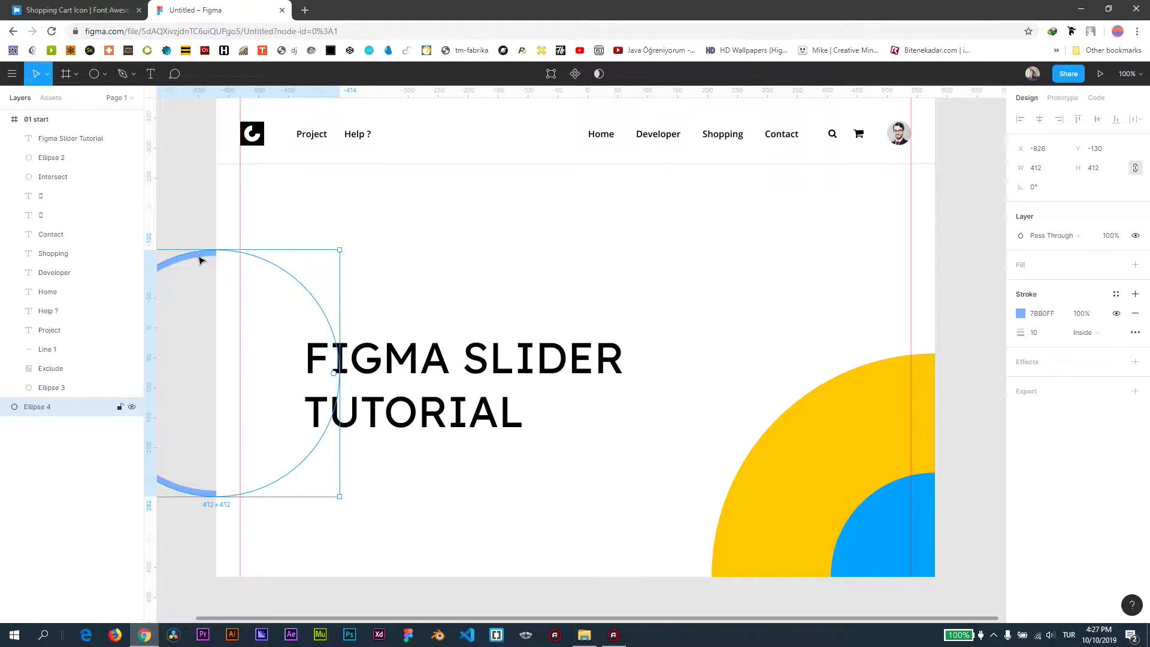
{"action": "left_click", "coordinate": [204, 221]}
{"action": "left_click_drag", "start_coordinate": [210, 257], "coordinate": [258, 264]}
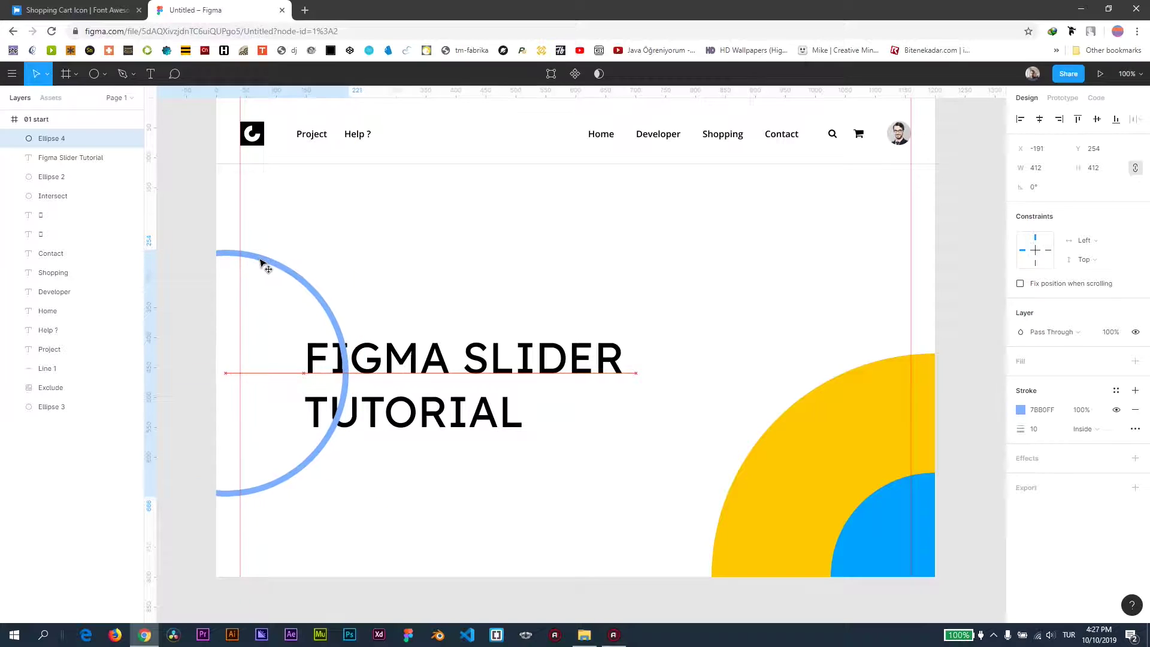
{"action": "right_click", "coordinate": [318, 301]}
{"action": "left_click", "coordinate": [377, 381]}
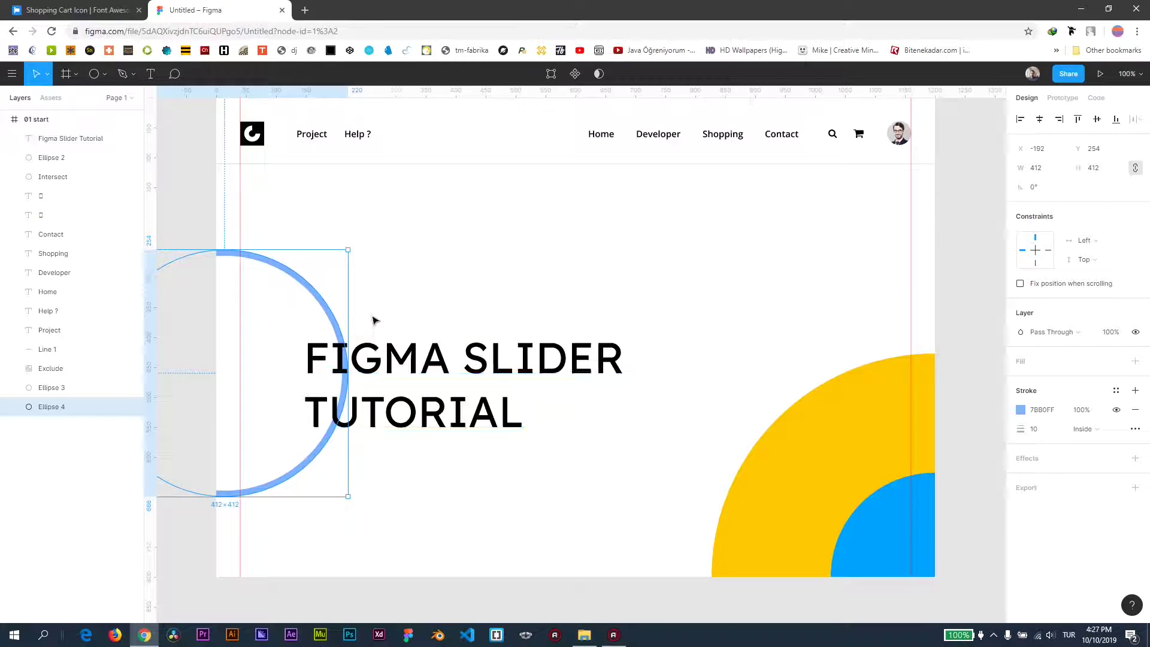
- Drag the ring up and left toward the frame's left edge beside the heading
{"action": "left_click", "coordinate": [267, 278]}
{"action": "left_click_drag", "start_coordinate": [329, 312], "coordinate": [327, 318]}
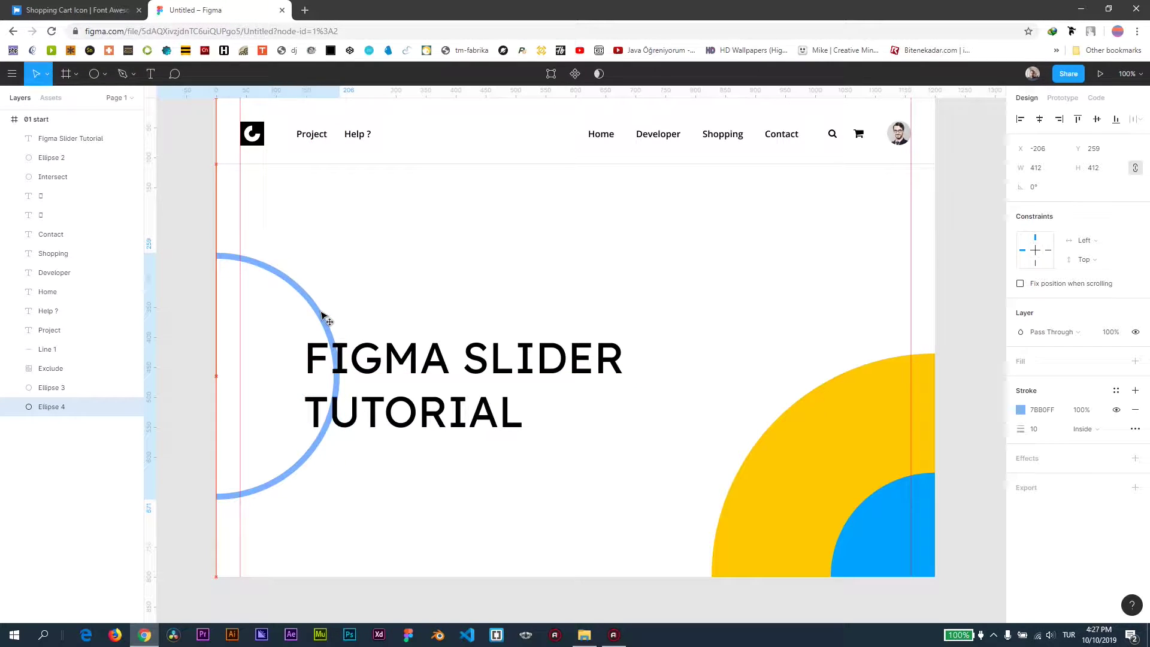
{"action": "mouse_move", "coordinate": [480, 332]}
{"action": "left_mouse_down"}
{"action": "mouse_move", "coordinate": [509, 333]}
{"action": "mouse_move", "coordinate": [464, 359]}
{"action": "mouse_move", "coordinate": [474, 323]}
{"action": "mouse_move", "coordinate": [478, 332]}
{"action": "left_mouse_up"}
{"action": "scroll", "coordinate": [359, 282], "scroll_direction": "down", "scroll_amount": 2}
{"action": "scroll", "coordinate": [478, 359], "scroll_direction": "up", "scroll_amount": 2}
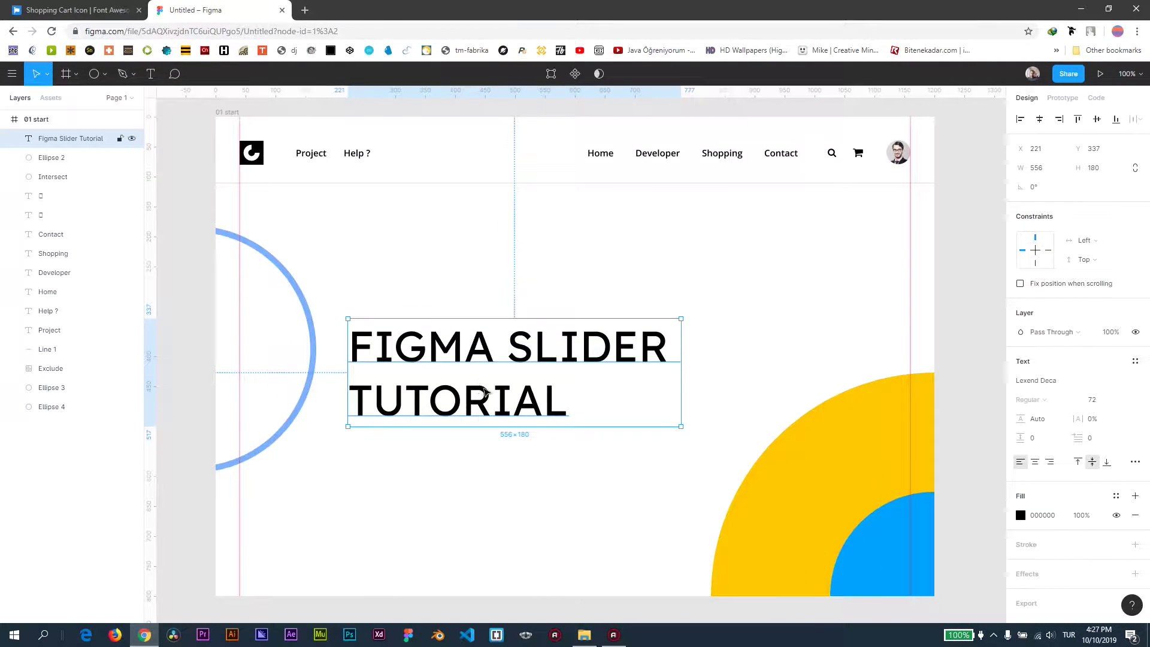
{"action": "left_click_drag", "start_coordinate": [320, 325], "coordinate": [327, 332]}
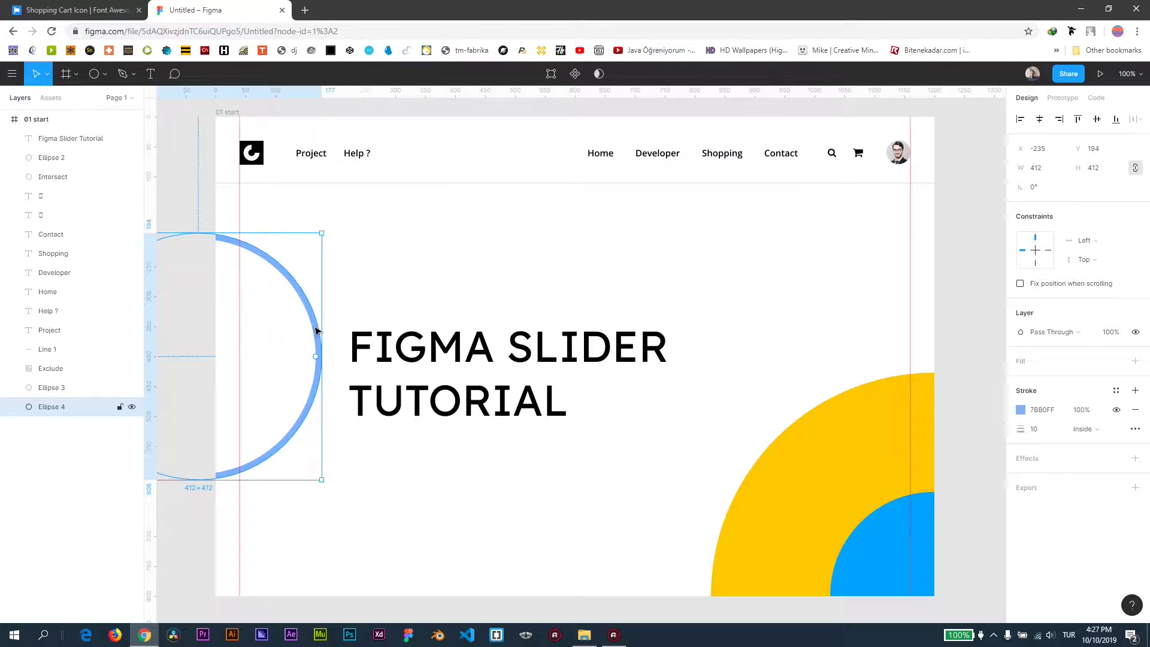
{"action": "left_click_drag", "start_coordinate": [520, 426], "coordinate": [517, 396]}
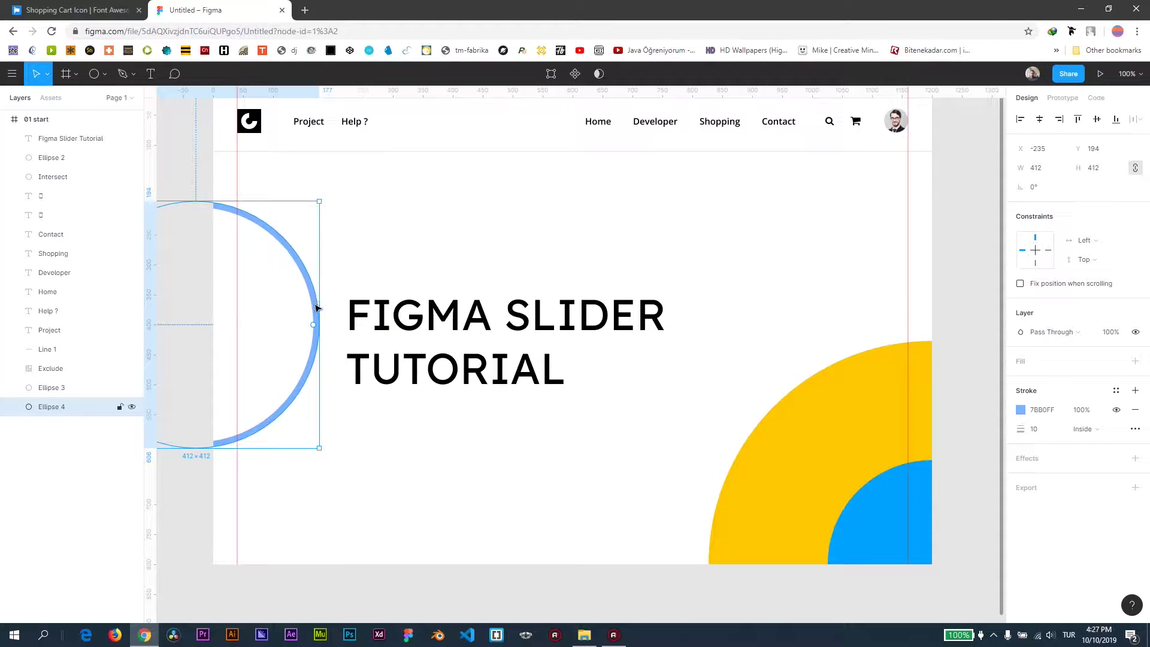
{"action": "mouse_move", "coordinate": [318, 308]}
{"action": "left_mouse_down"}
{"action": "mouse_move", "coordinate": [299, 299]}
{"action": "mouse_move", "coordinate": [254, 413]}
{"action": "mouse_move", "coordinate": [267, 244]}
{"action": "left_mouse_up"}
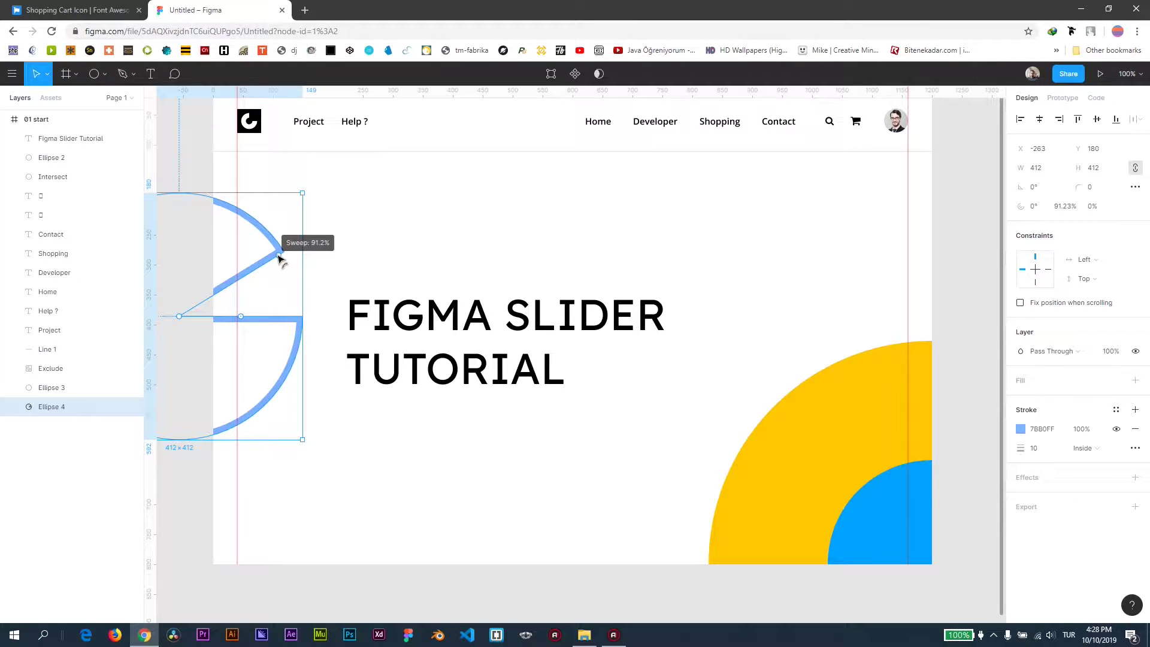
- Undo the last change and shift the ring further left to -278, 194
{"action": "left_click", "coordinate": [191, 178]}
{"action": "scroll", "coordinate": [341, 336], "scroll_direction": "up", "scroll_amount": 1}
{"action": "scroll", "coordinate": [342, 337], "scroll_direction": "left", "scroll_amount": 1}
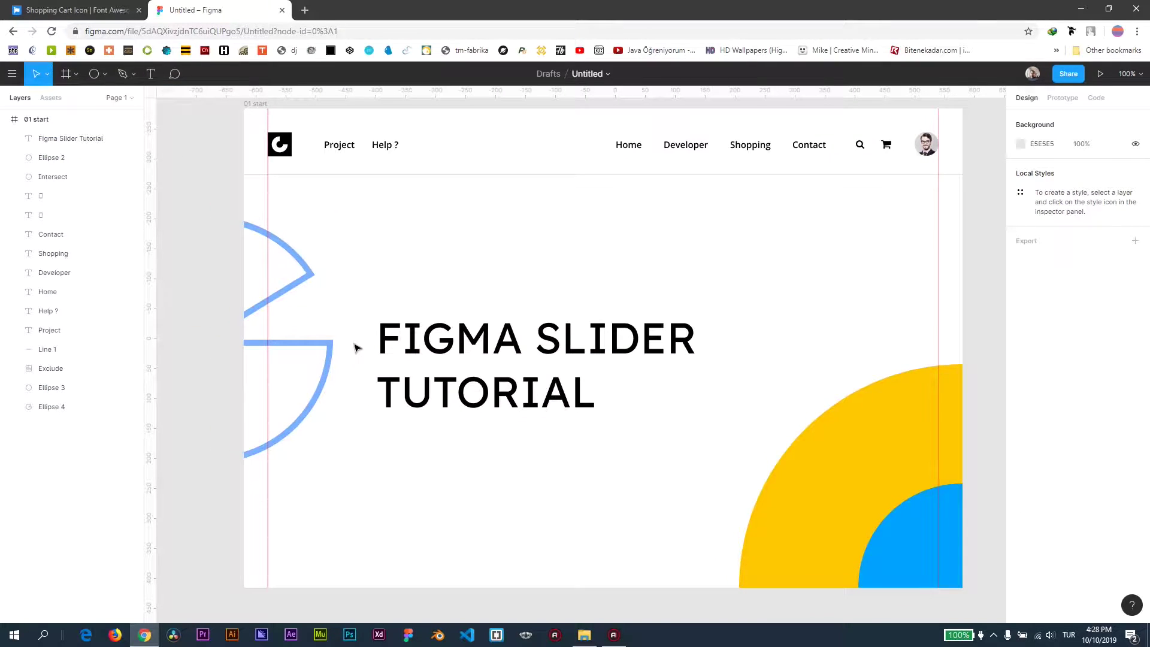
{"action": "key", "text": "ctrl+z"}
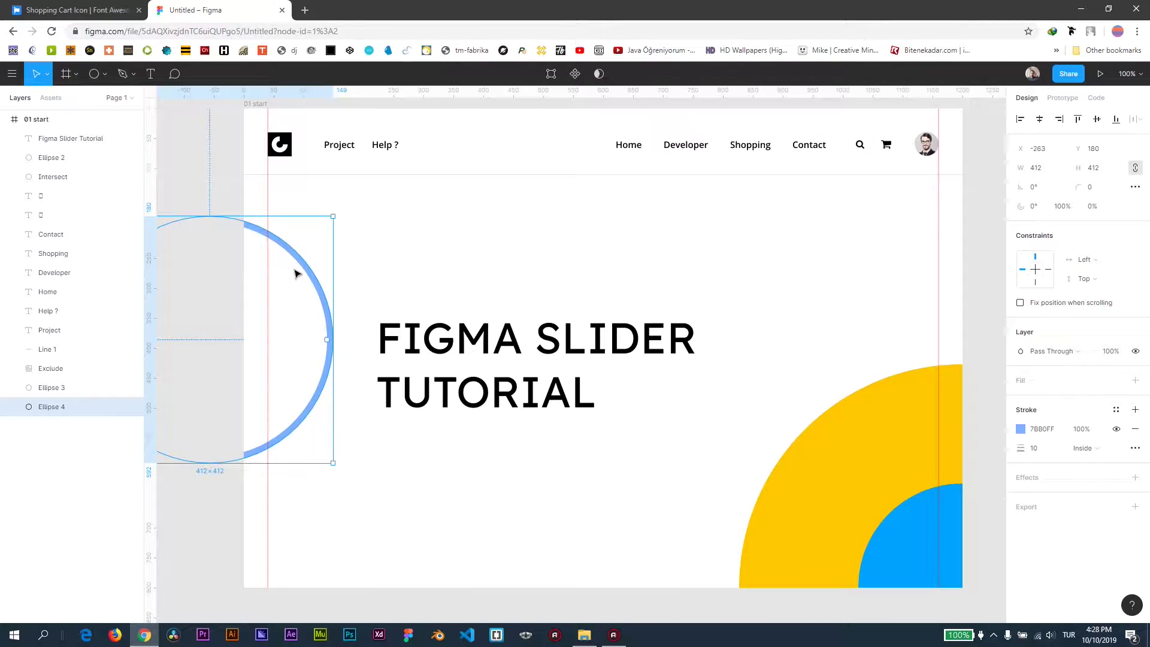
{"action": "left_click_drag", "start_coordinate": [314, 278], "coordinate": [305, 287]}
{"action": "scroll", "coordinate": [411, 333], "scroll_direction": "down", "scroll_amount": 1}
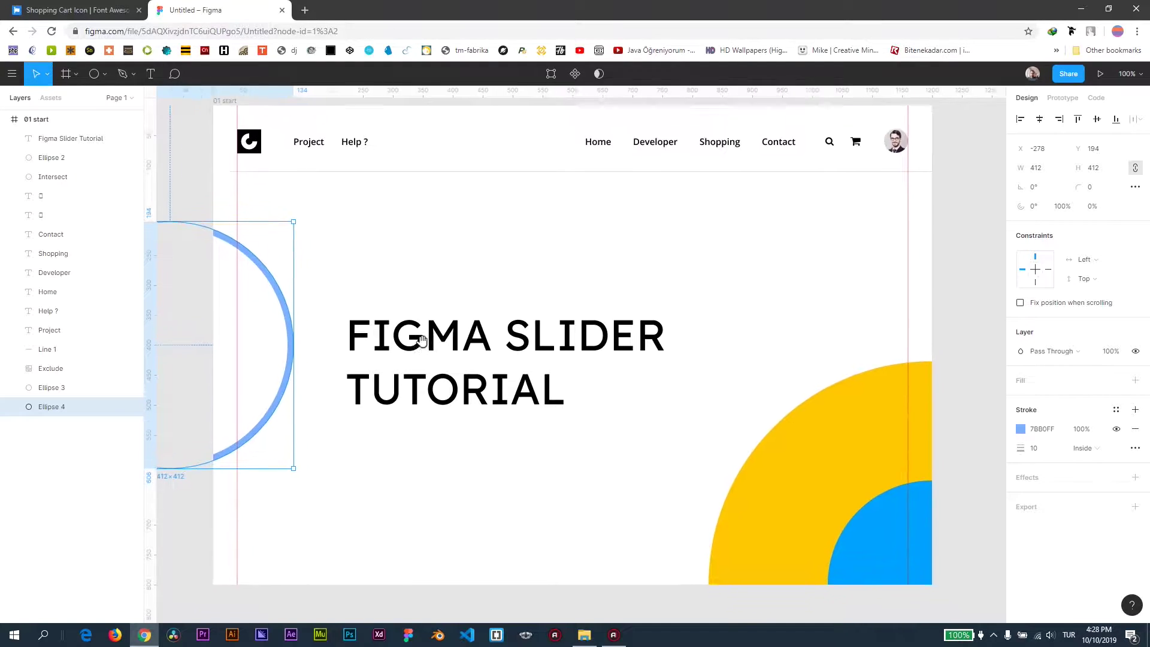
{"action": "scroll", "coordinate": [411, 334], "scroll_direction": "right", "scroll_amount": 1}
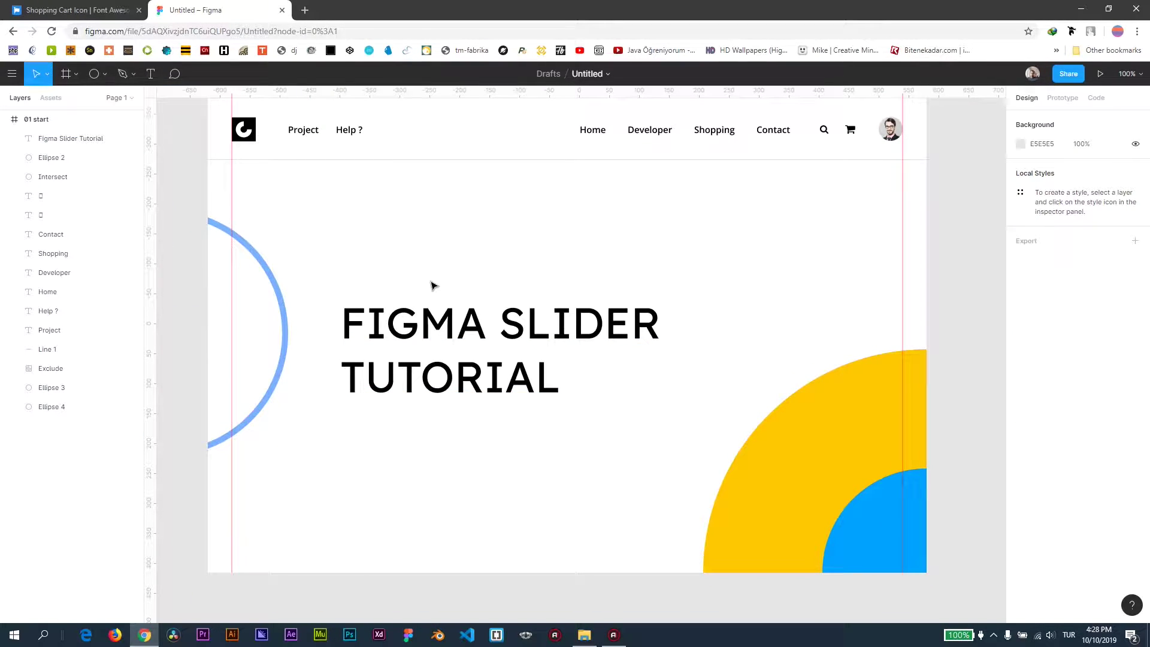
- Draw a grey 100 × 50 rectangle below the heading
{"action": "left_click", "coordinate": [104, 74]}
{"action": "left_click", "coordinate": [102, 101]}
{"action": "left_click_drag", "start_coordinate": [353, 432], "coordinate": [513, 483]}
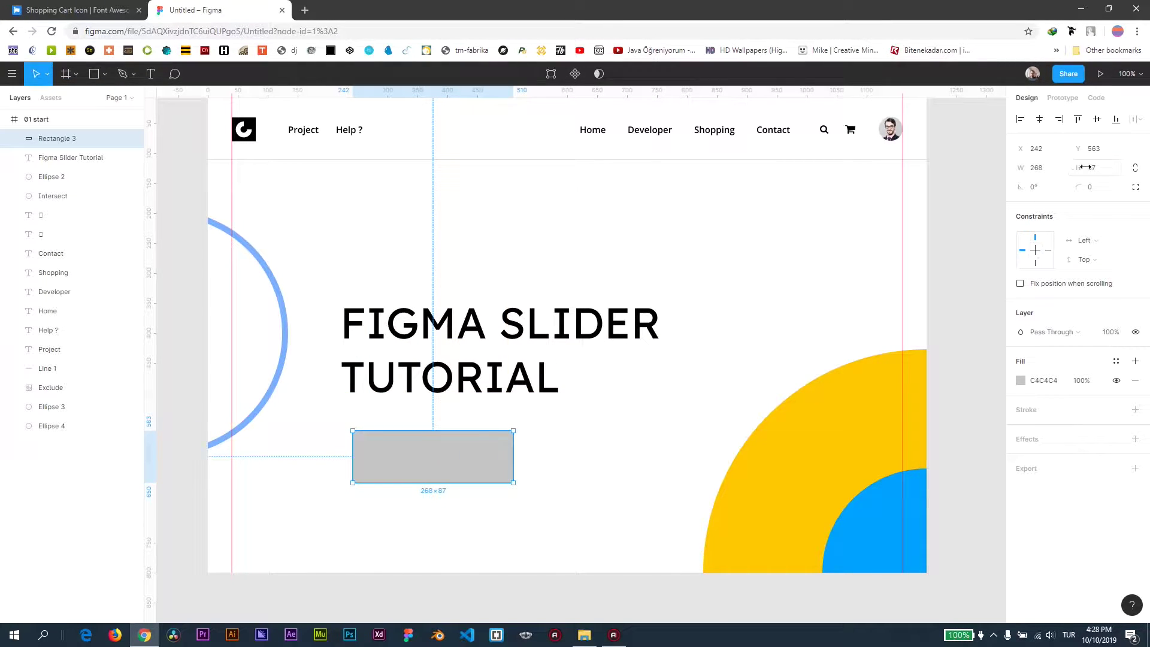
{"action": "type", "text": "50"}
{"action": "key", "text": "Return"}
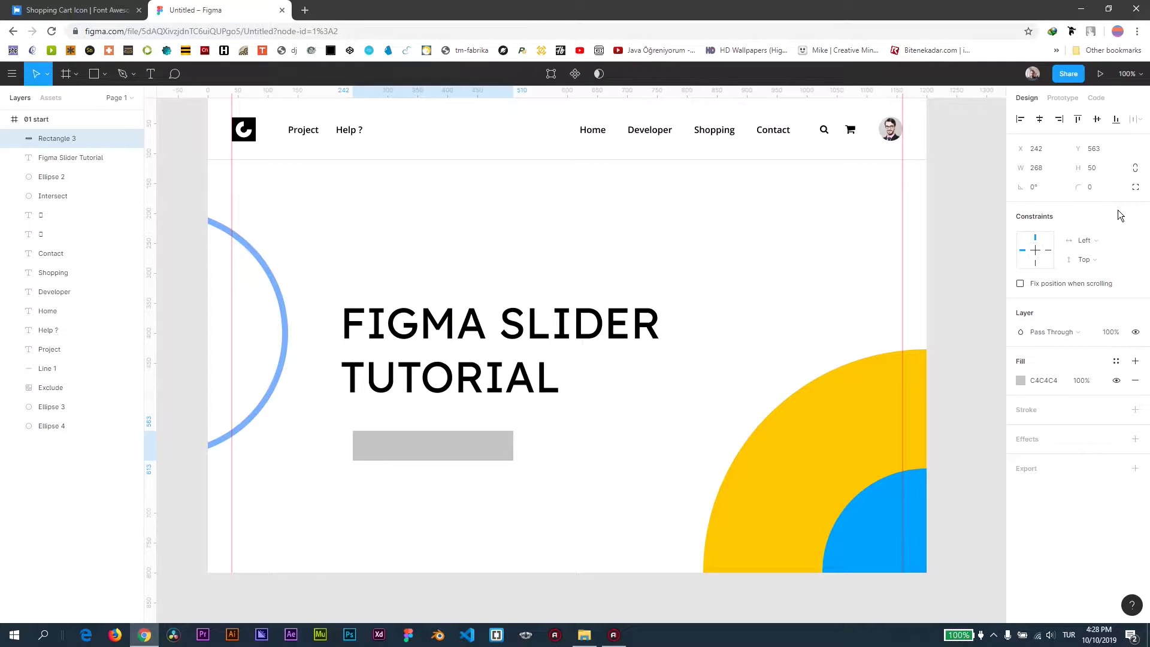
{"action": "left_click_drag", "start_coordinate": [513, 431], "coordinate": [432, 431]}
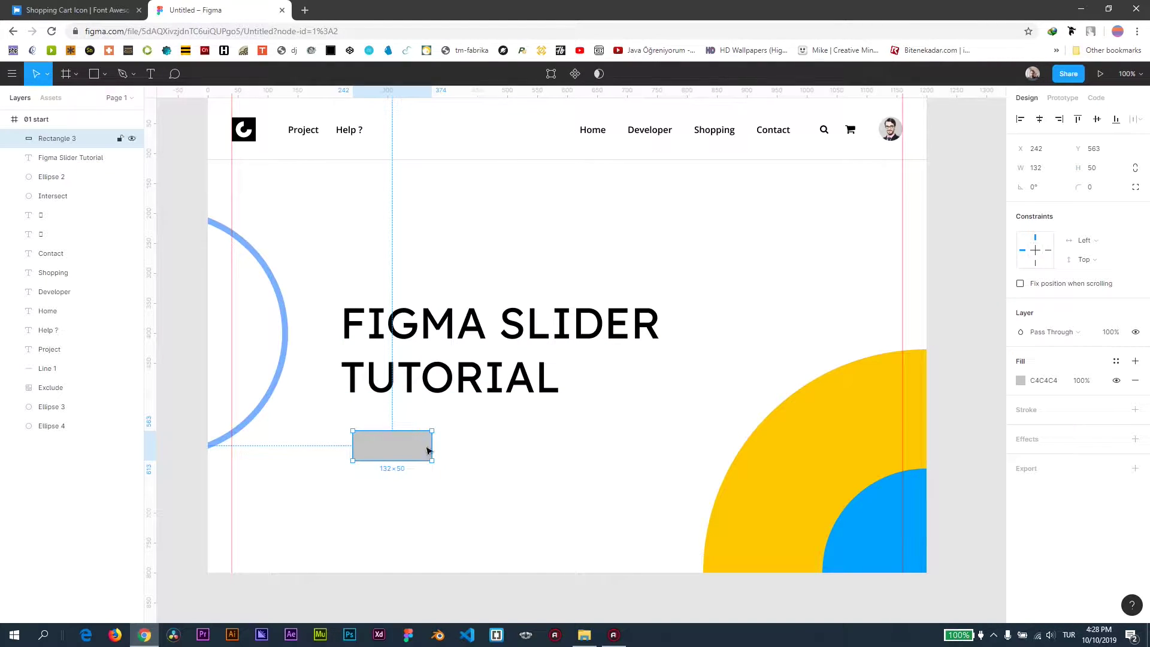
{"action": "left_click", "coordinate": [1037, 168]}
{"action": "type", "text": "1002"}
{"action": "key", "text": "BackSpace"}
{"action": "key", "text": "Return"}
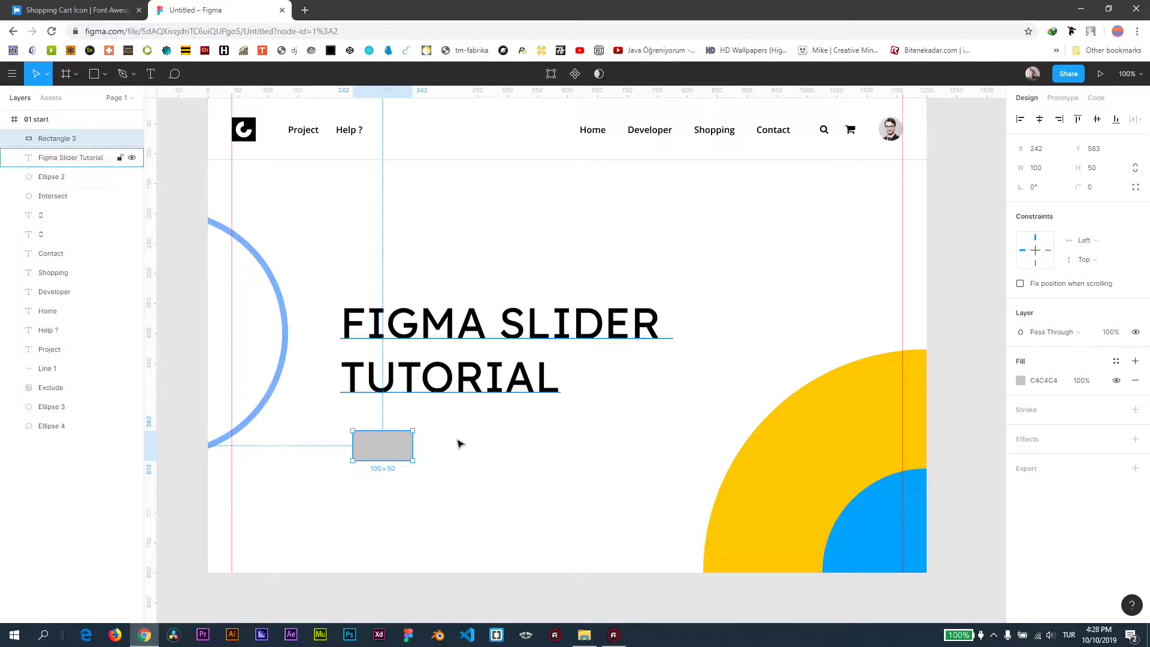
{"action": "left_click_drag", "start_coordinate": [329, 421], "coordinate": [458, 483]}
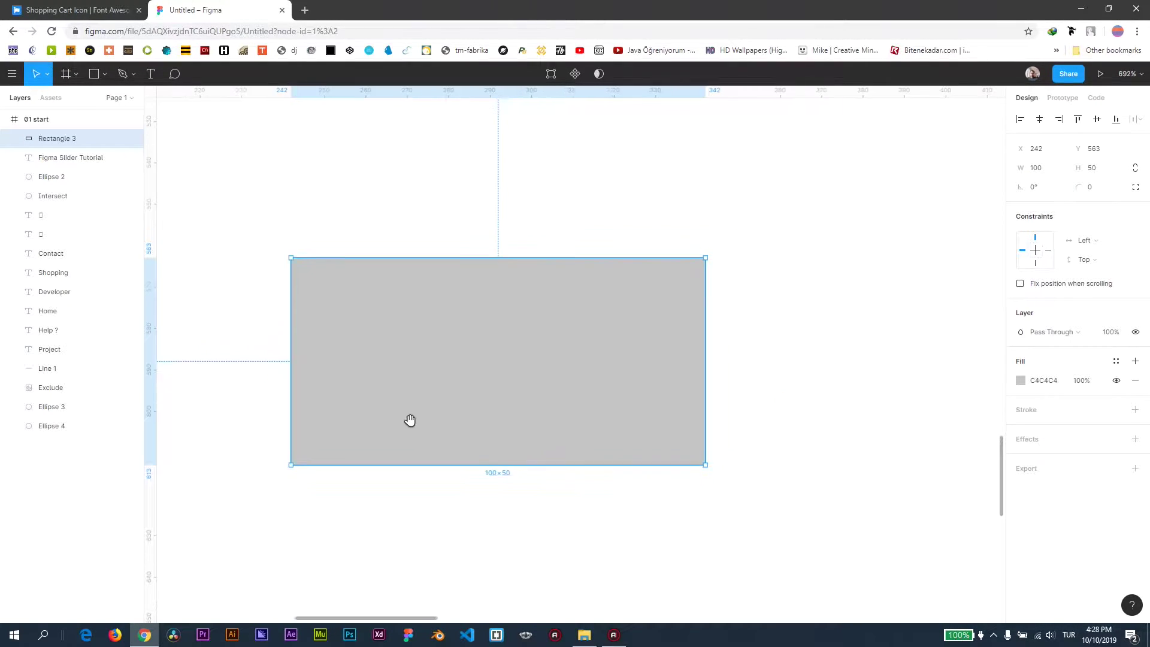
- Add a 'Get started' label on the rectangle in Open Sans, size 14
{"action": "left_click", "coordinate": [151, 73]}
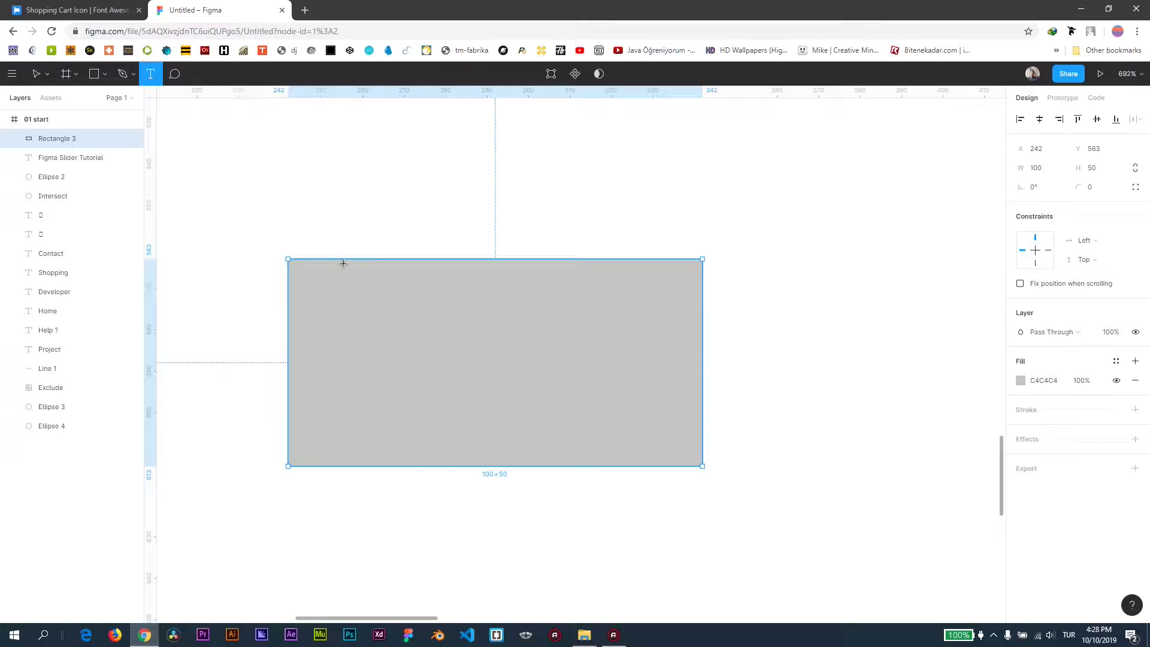
{"action": "left_click", "coordinate": [412, 374]}
{"action": "type", "text": "Ge"}
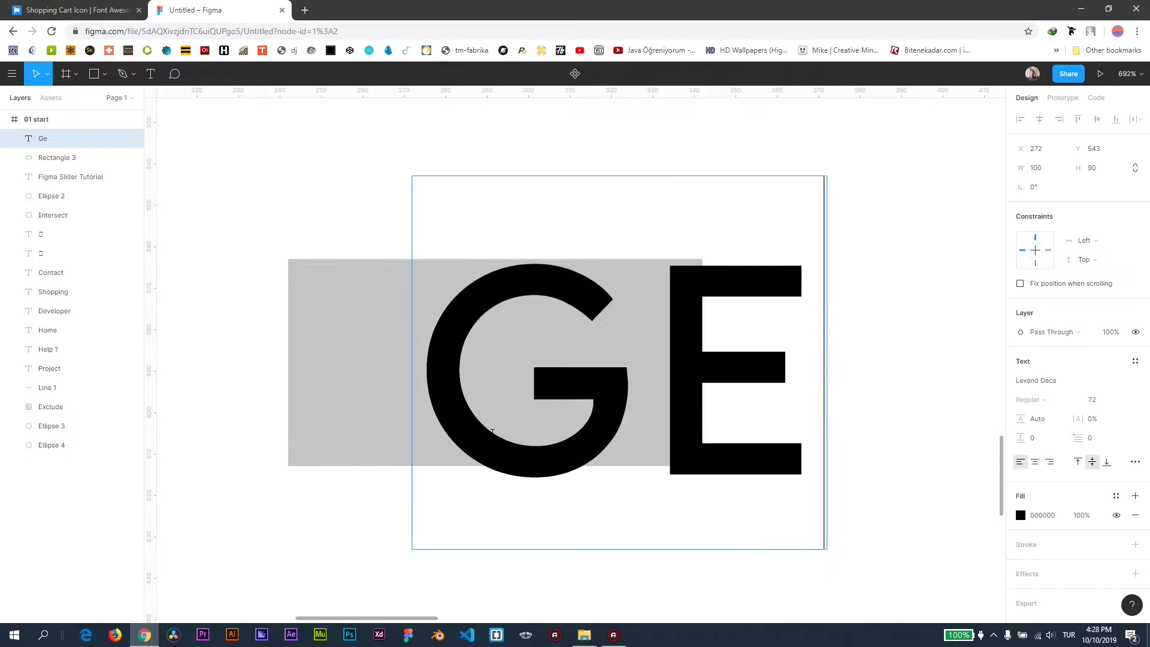
{"action": "type", "text": "t started"}
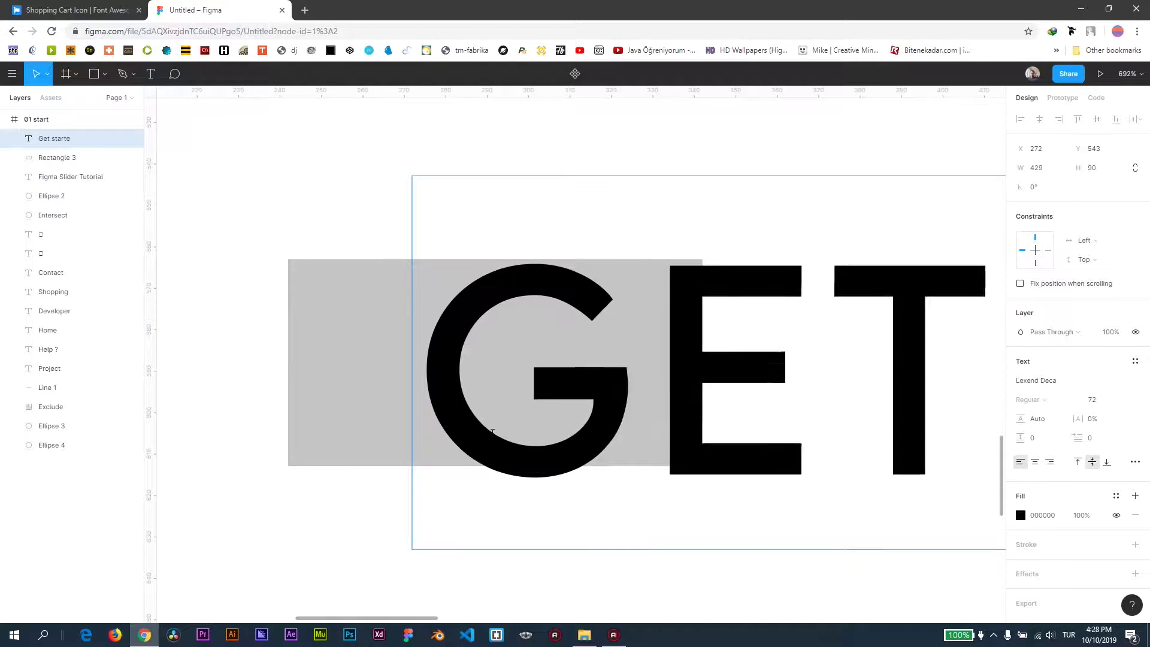
{"action": "key", "text": "ctrl+a"}
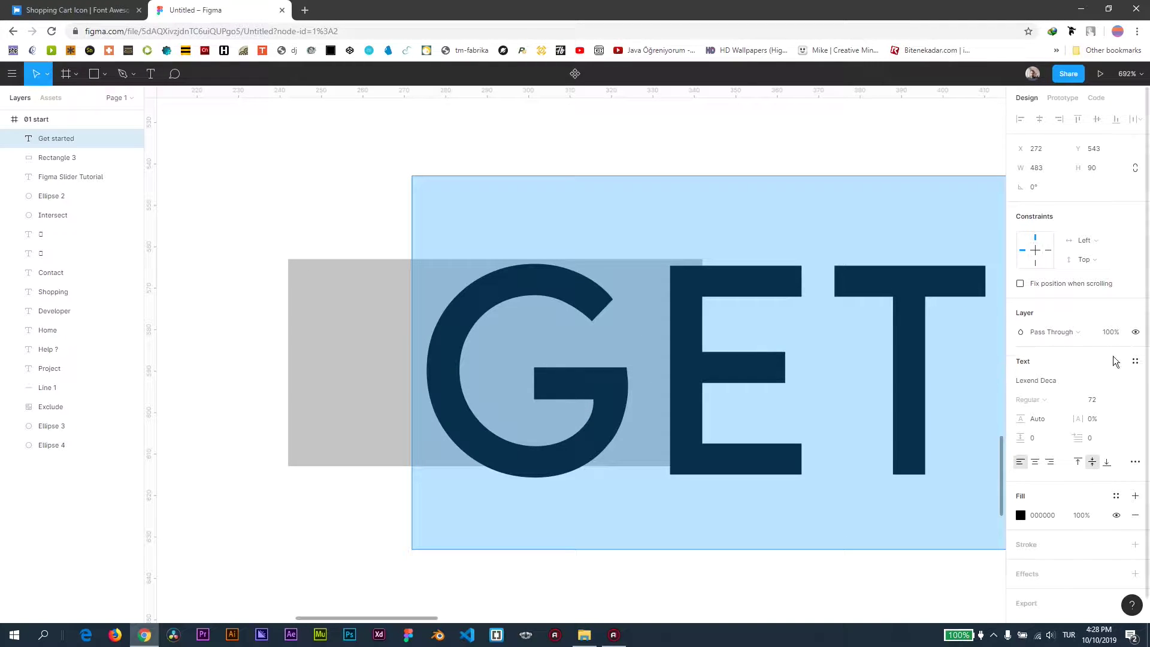
{"action": "left_click", "coordinate": [1072, 381]}
{"action": "type", "text": "Open"}
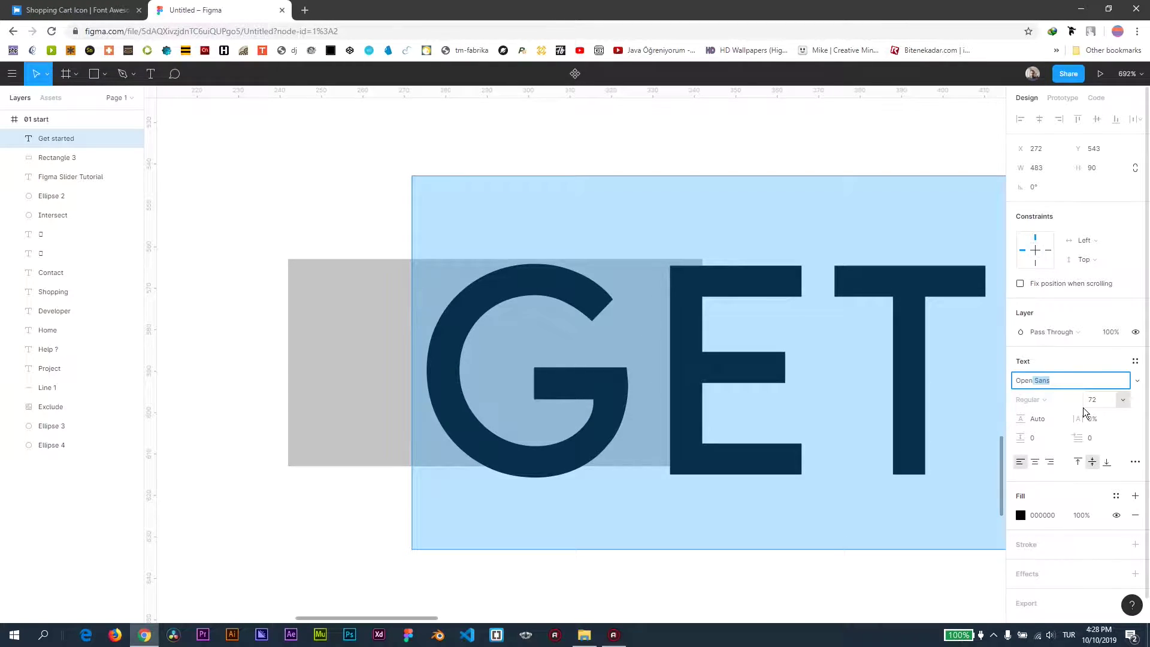
{"action": "key", "text": "Return"}
{"action": "left_click", "coordinate": [1122, 399]}
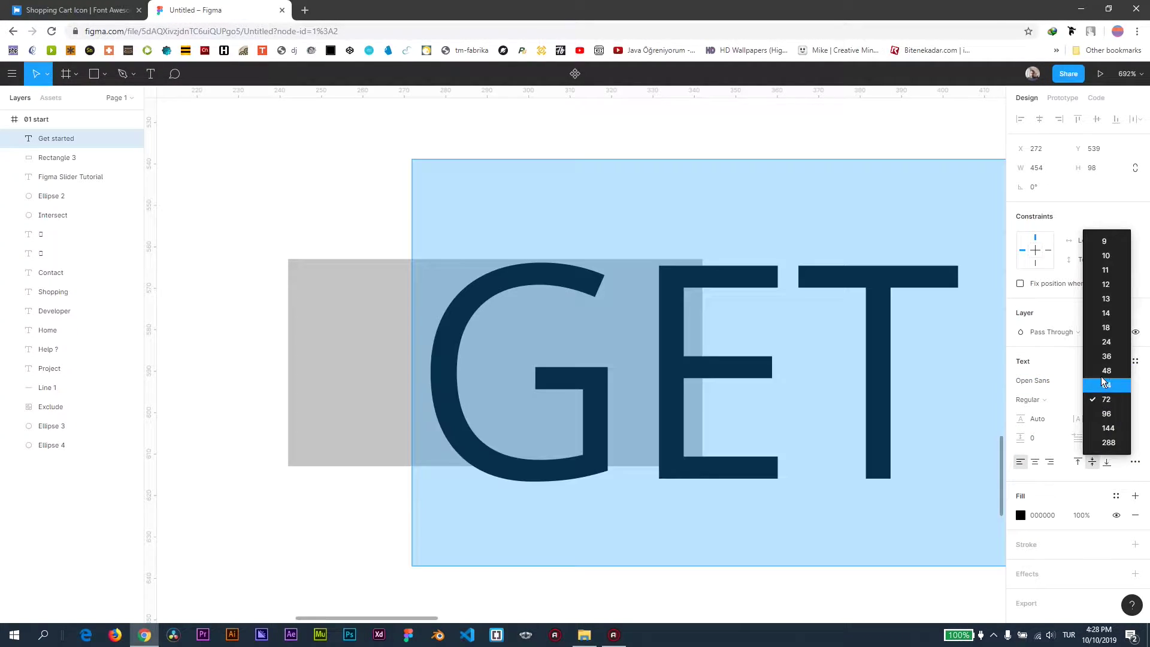
{"action": "left_click", "coordinate": [1107, 318]}
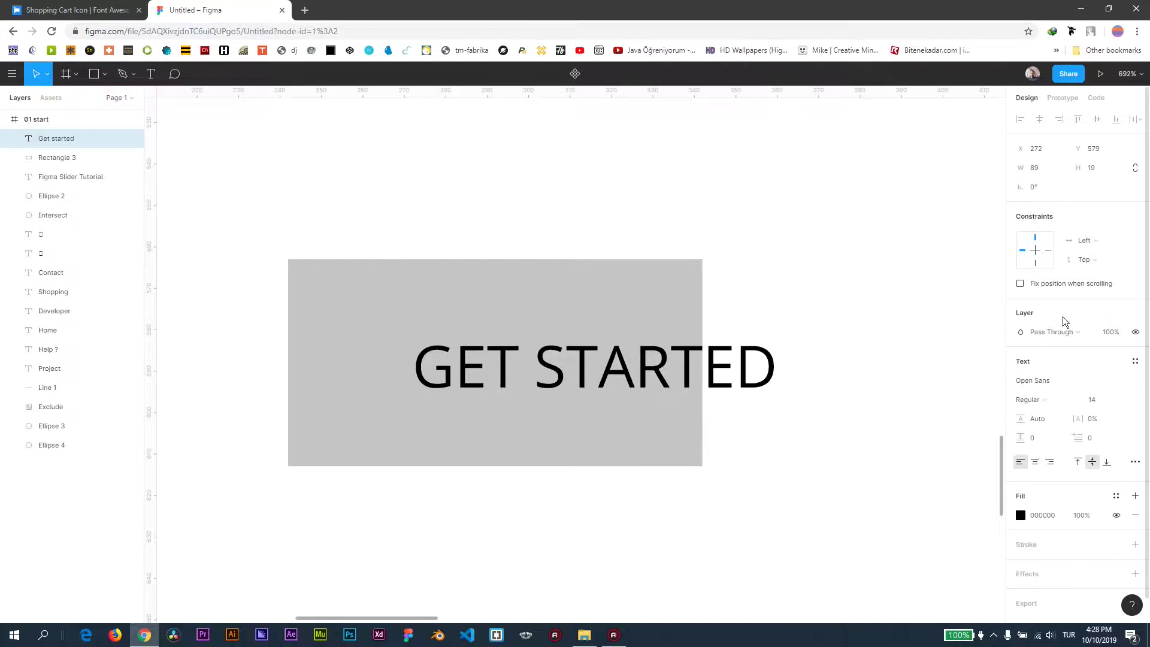
- Turn off uppercase, change the label to 'Get Started', and centre it on the rectangle
{"action": "left_click", "coordinate": [1132, 463]}
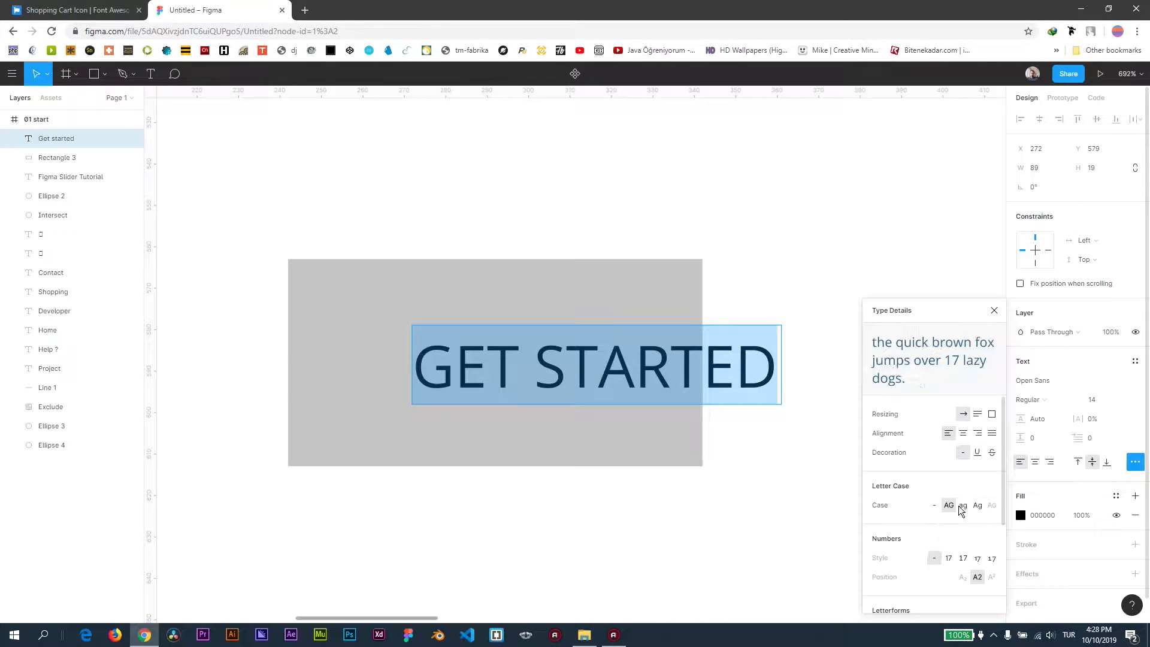
{"action": "left_click", "coordinate": [934, 505]}
{"action": "left_click", "coordinate": [544, 374]}
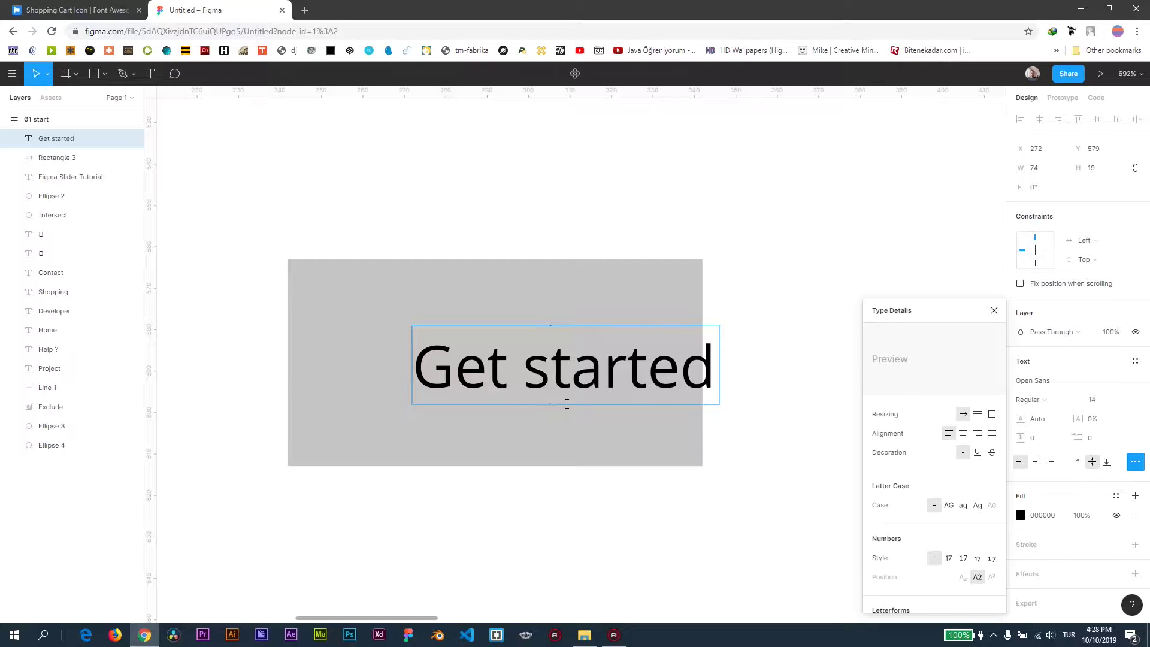
{"action": "key", "text": "BackSpace"}
{"action": "type", "text": "S"}
{"action": "key", "text": "Escape"}
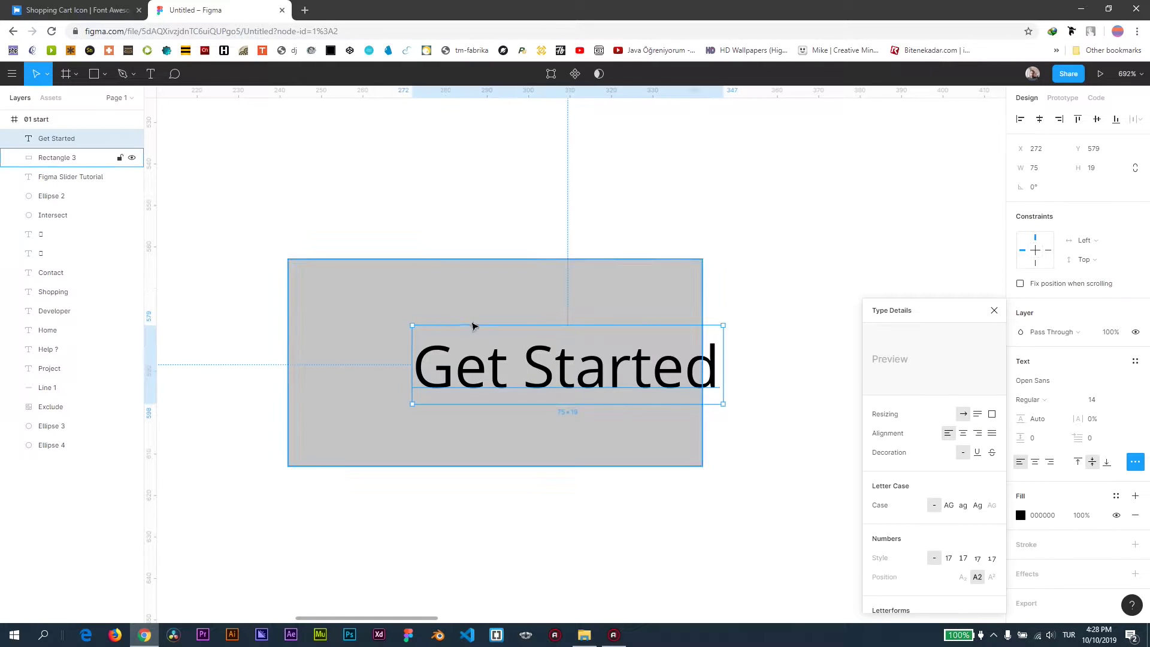
{"action": "left_click_drag", "start_coordinate": [560, 371], "coordinate": [491, 370]}
{"action": "left_click", "coordinate": [795, 341]}
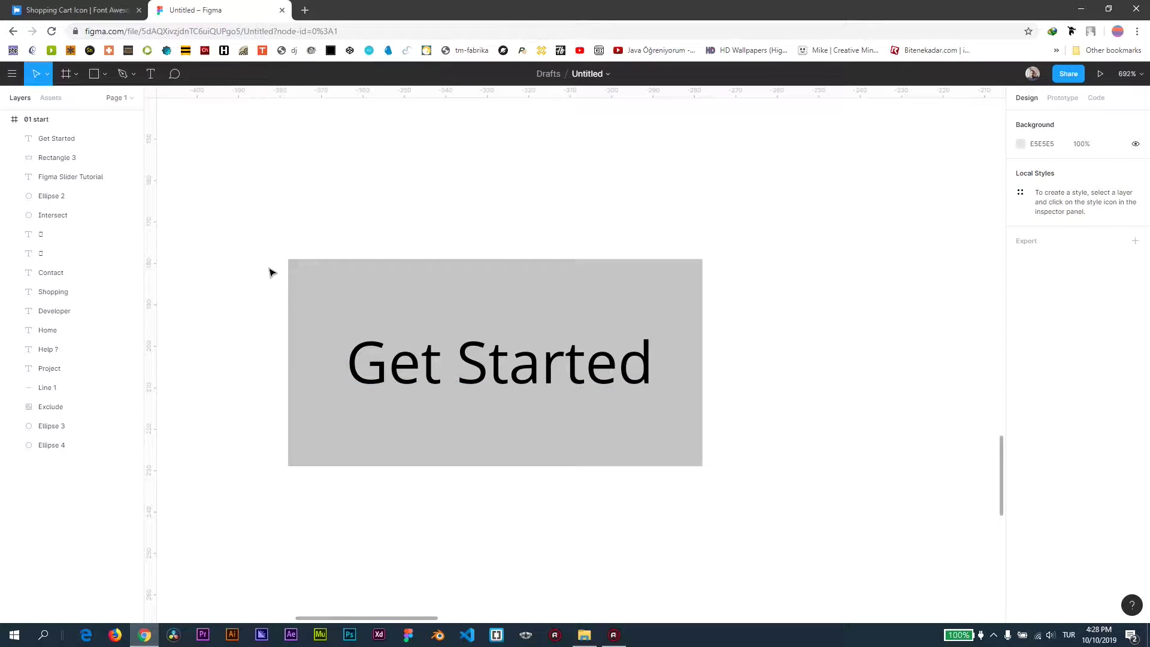
- Replace the button's grey fill with a 1 px grey 868686 outline
{"action": "key", "text": "shift+0"}
{"action": "left_click_drag", "start_coordinate": [399, 303], "coordinate": [433, 346]}
{"action": "left_click", "coordinate": [398, 459]}
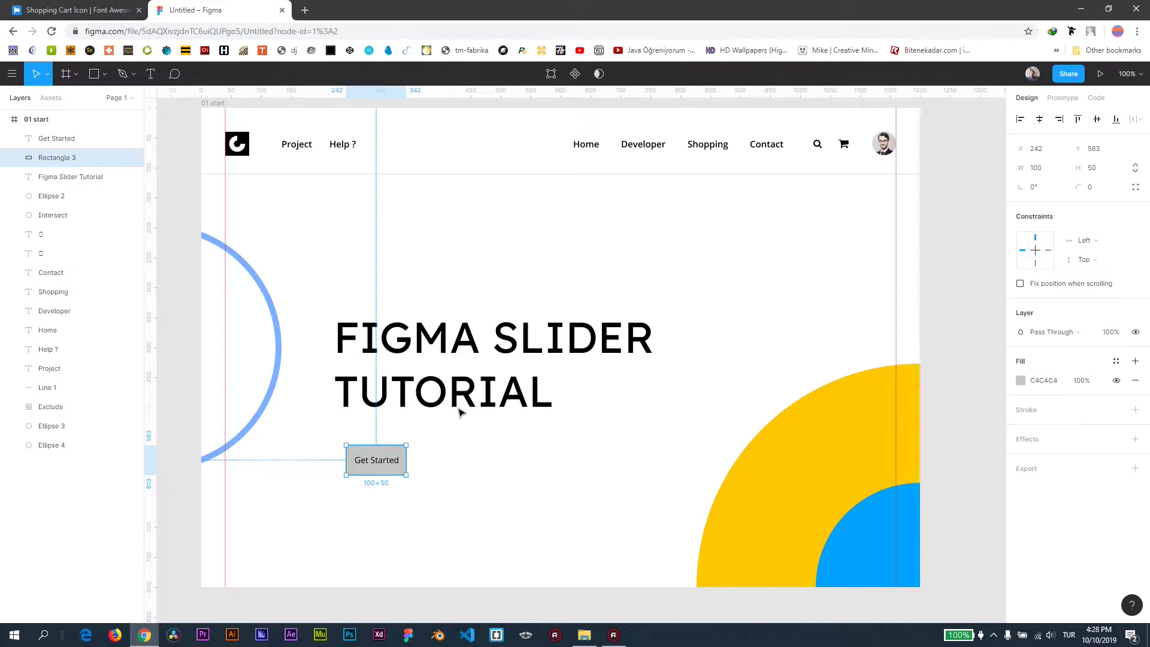
{"action": "left_click", "coordinate": [1020, 380]}
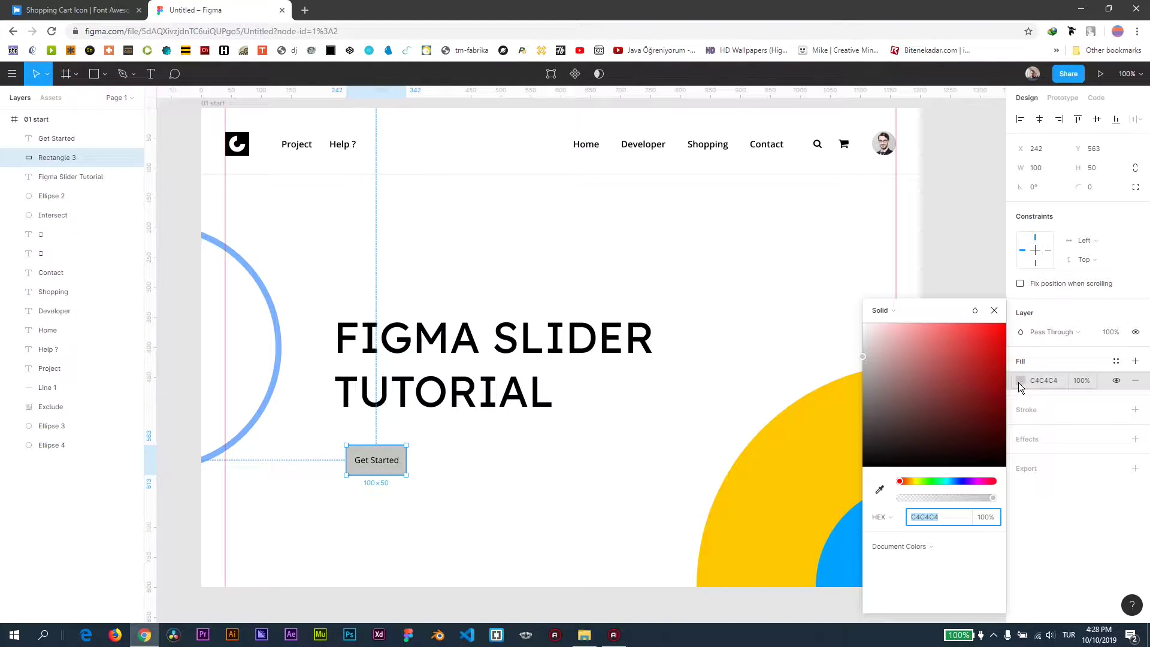
{"action": "left_click", "coordinate": [1136, 380]}
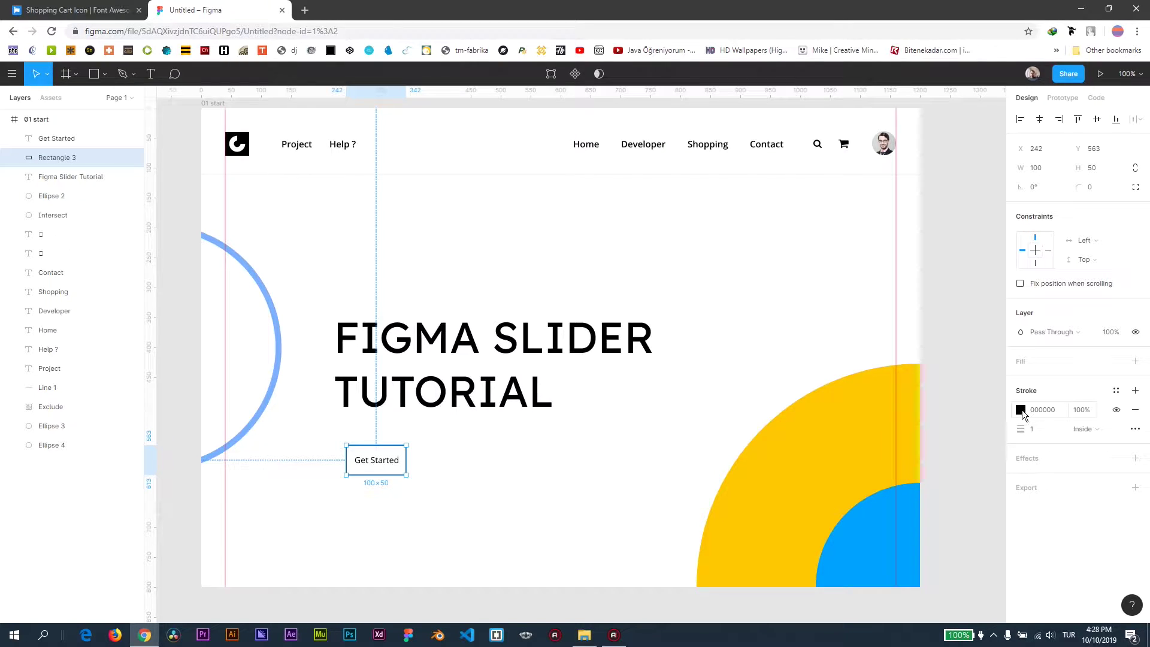
{"action": "left_click", "coordinate": [1020, 409]}
{"action": "left_click_drag", "start_coordinate": [862, 466], "coordinate": [862, 392]}
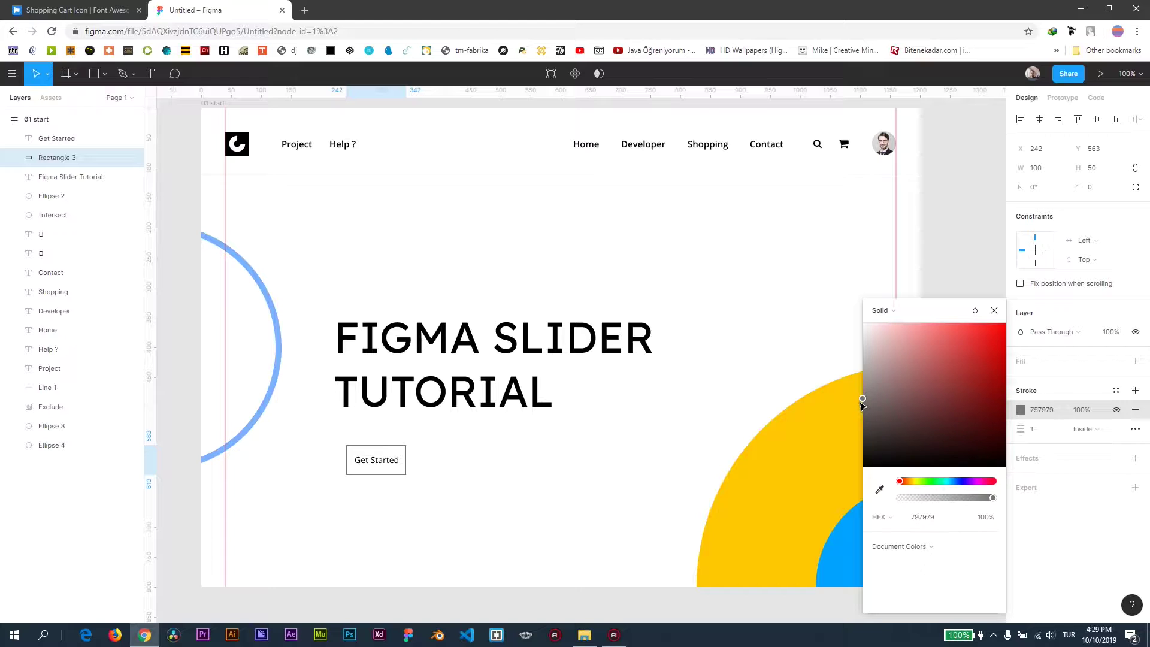
{"action": "left_click", "coordinate": [526, 470]}
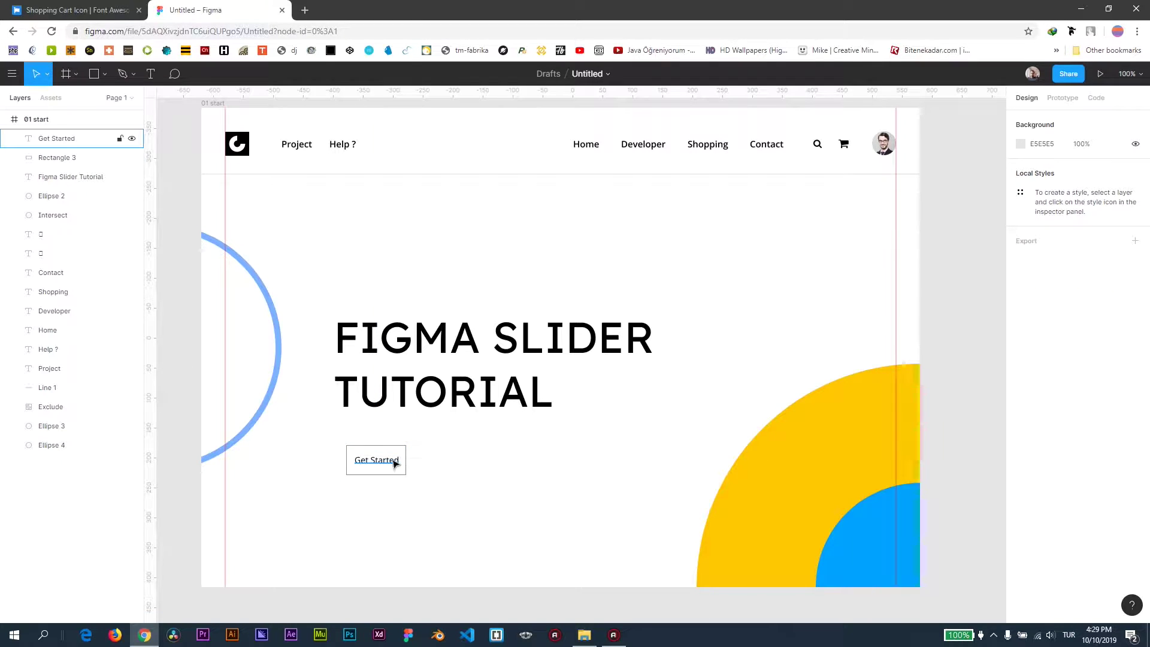
- Round the button rectangle's corners to radius 5
{"action": "left_click", "coordinate": [394, 445]}
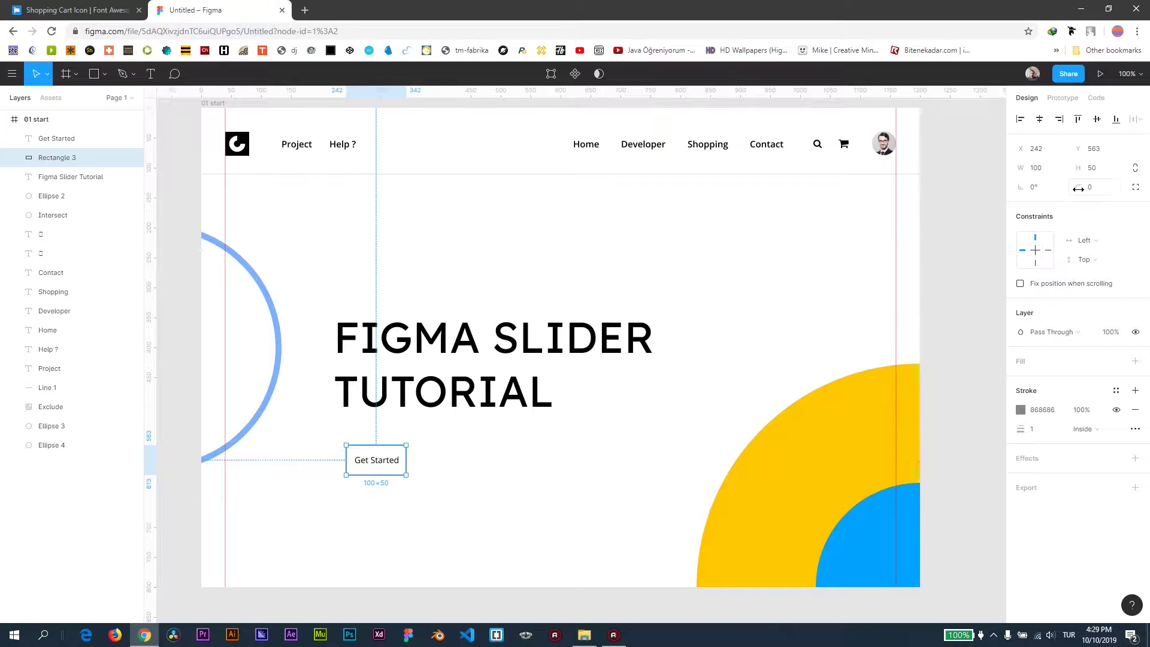
{"action": "left_click_drag", "start_coordinate": [1077, 188], "coordinate": [1077, 188]}
{"action": "left_click", "coordinate": [946, 286]}
{"action": "scroll", "coordinate": [455, 454], "scroll_direction": "down", "scroll_amount": 1}
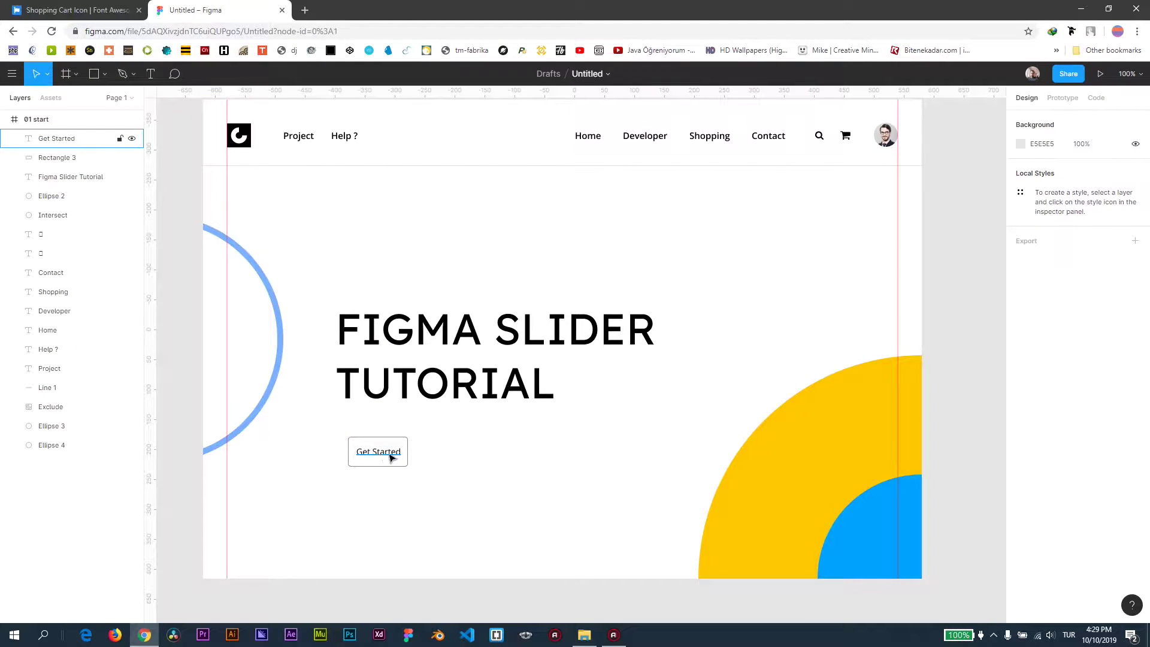
- Undo an accidental resize and make the Get Started label SemiBold
{"action": "mouse_move", "coordinate": [434, 481]}
{"action": "left_mouse_down"}
{"action": "mouse_move", "coordinate": [346, 436]}
{"action": "mouse_move", "coordinate": [423, 451]}
{"action": "left_mouse_up"}
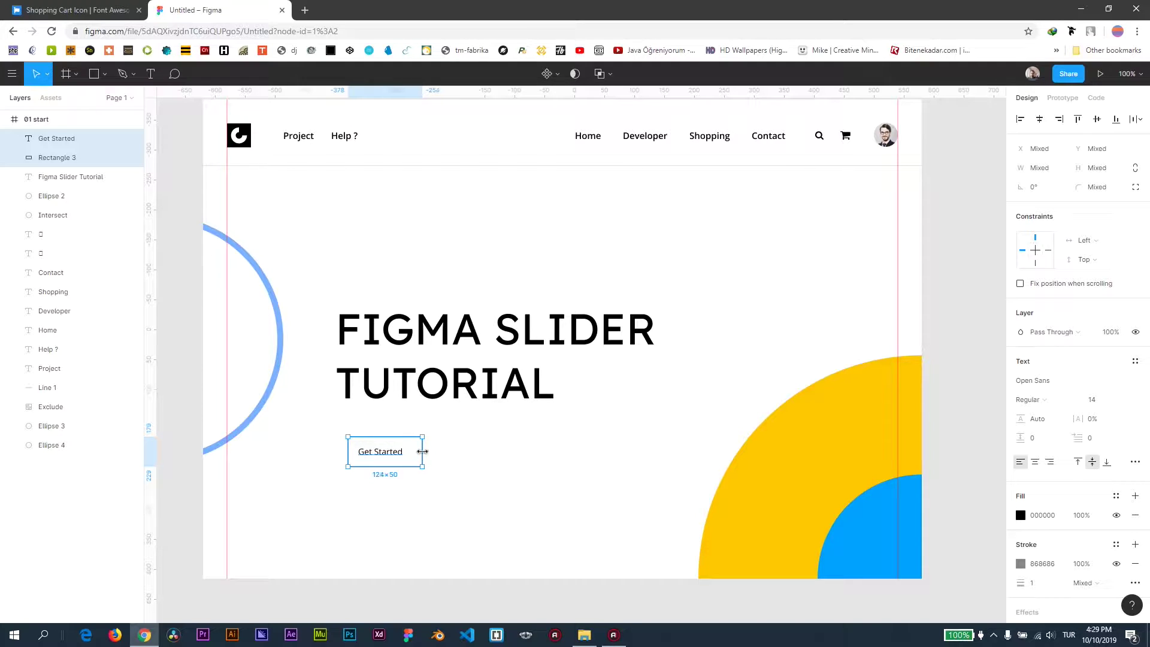
{"action": "left_click", "coordinate": [465, 488]}
{"action": "key", "text": "ctrl+z"}
{"action": "key", "text": "ctrl+z"}
{"action": "key", "text": "ctrl+z"}
{"action": "left_click", "coordinate": [375, 453]}
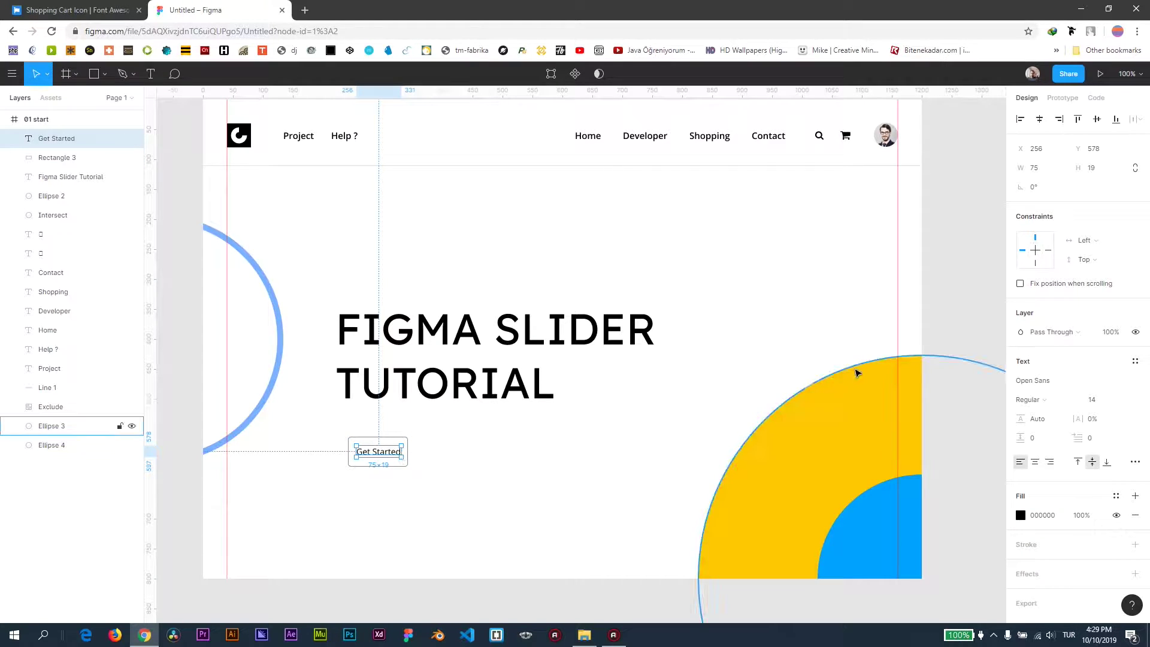
{"action": "left_click", "coordinate": [1067, 400]}
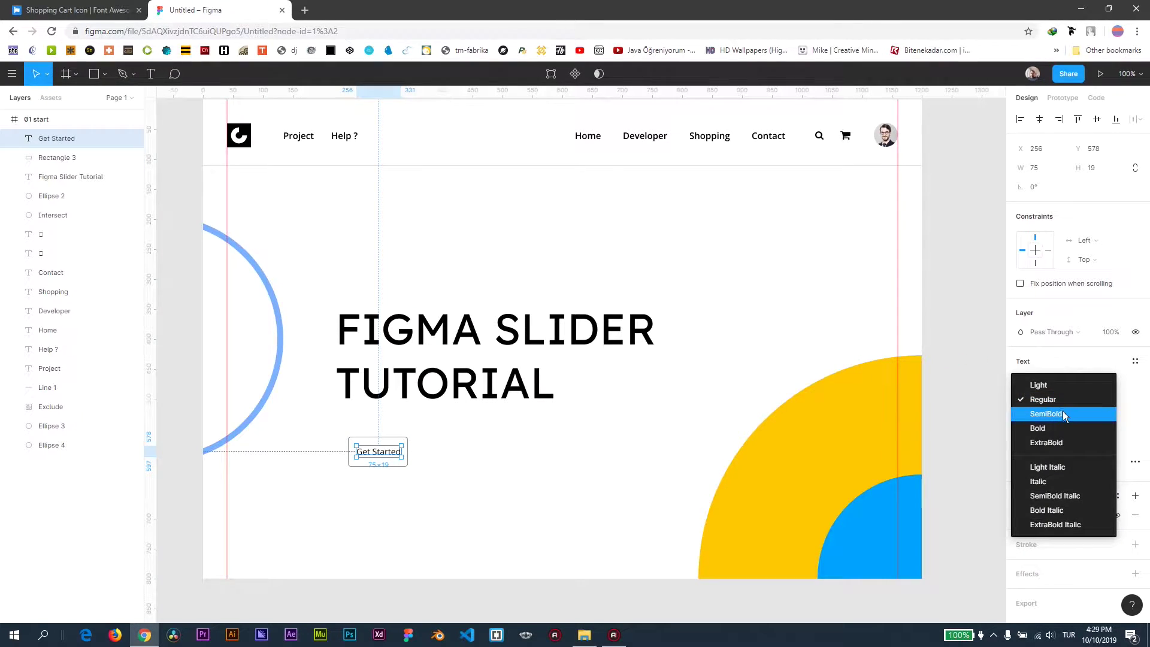
{"action": "left_click", "coordinate": [1062, 413]}
- Widen the button rectangle to 120 px
{"action": "left_click", "coordinate": [575, 443]}
{"action": "left_click", "coordinate": [409, 465]}
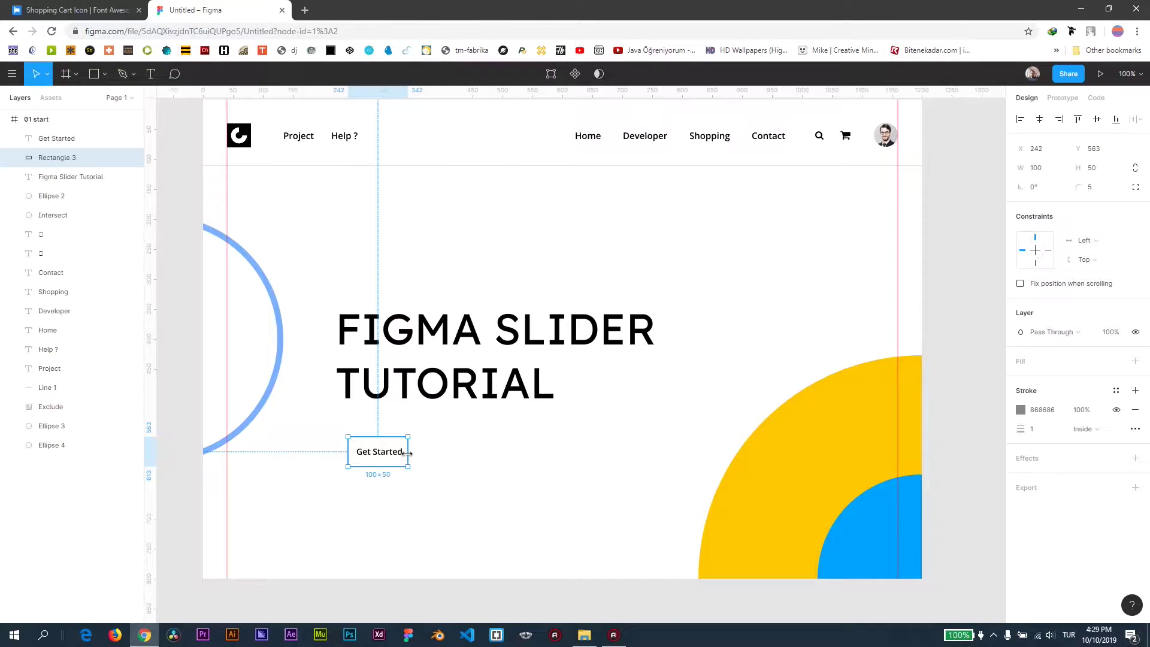
{"action": "left_click_drag", "start_coordinate": [408, 461], "coordinate": [416, 461]}
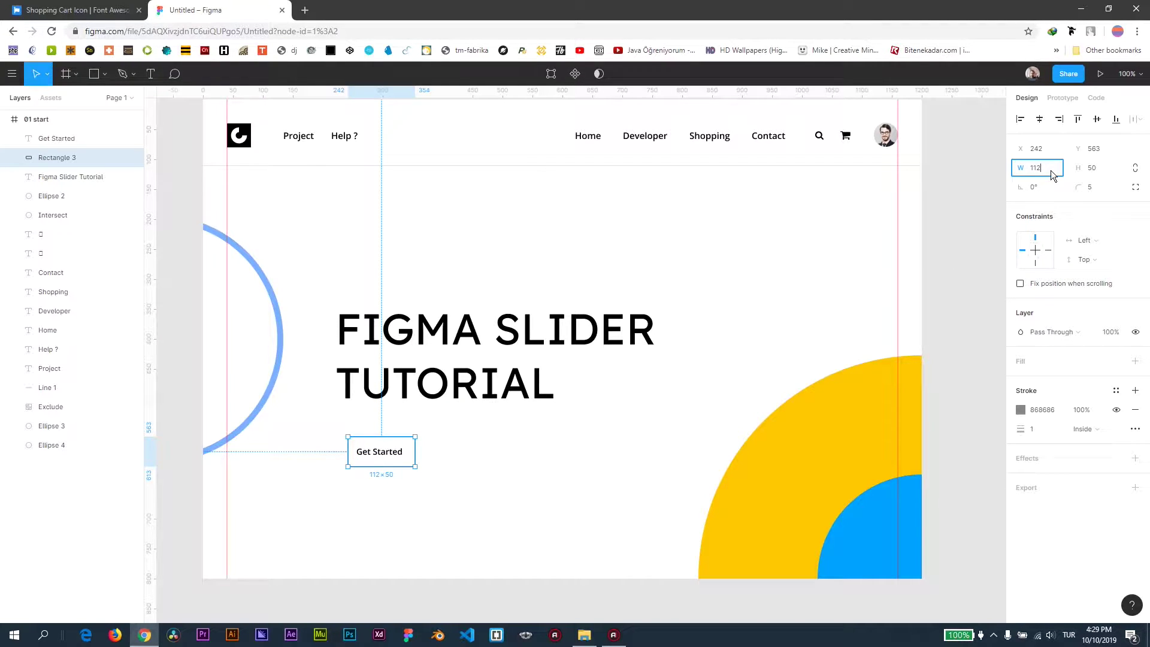
{"action": "type", "text": "0"}
{"action": "key", "text": "Return"}
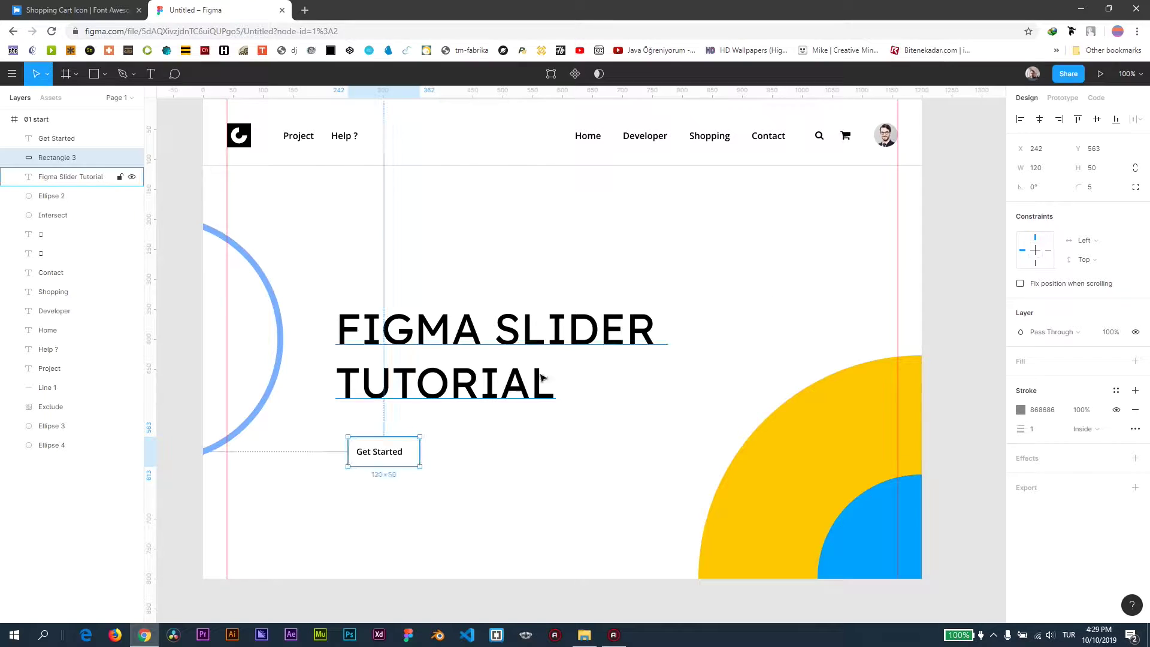
- Centre the label horizontally and vertically on the button, then group them as Group 1
{"action": "left_click", "coordinate": [386, 455], "text": "shift"}
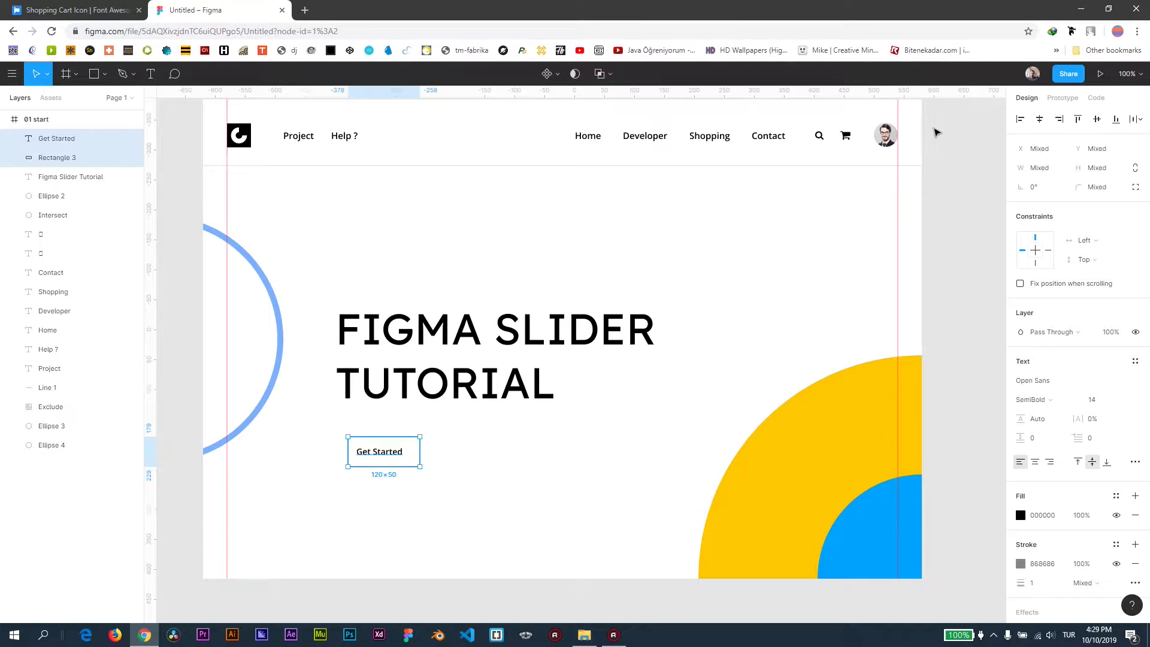
{"action": "left_click", "coordinate": [1039, 118]}
{"action": "left_click", "coordinate": [1096, 119]}
{"action": "left_click", "coordinate": [418, 480]}
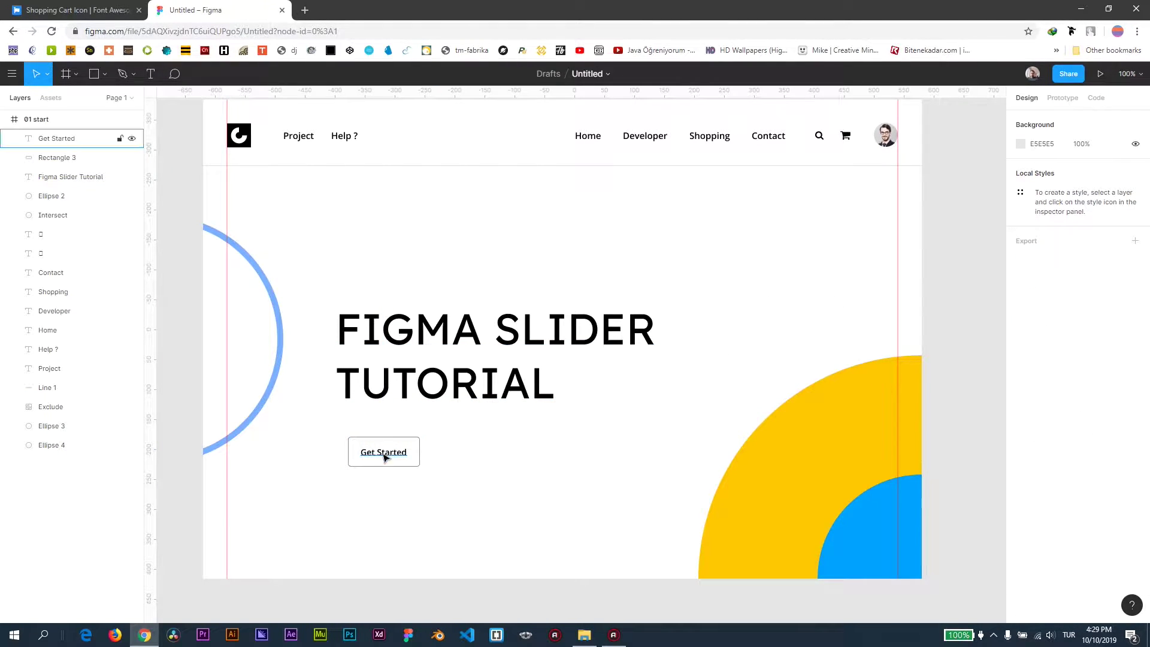
{"action": "left_click_drag", "start_coordinate": [341, 431], "coordinate": [423, 479]}
{"action": "key", "text": "ctrl+g"}
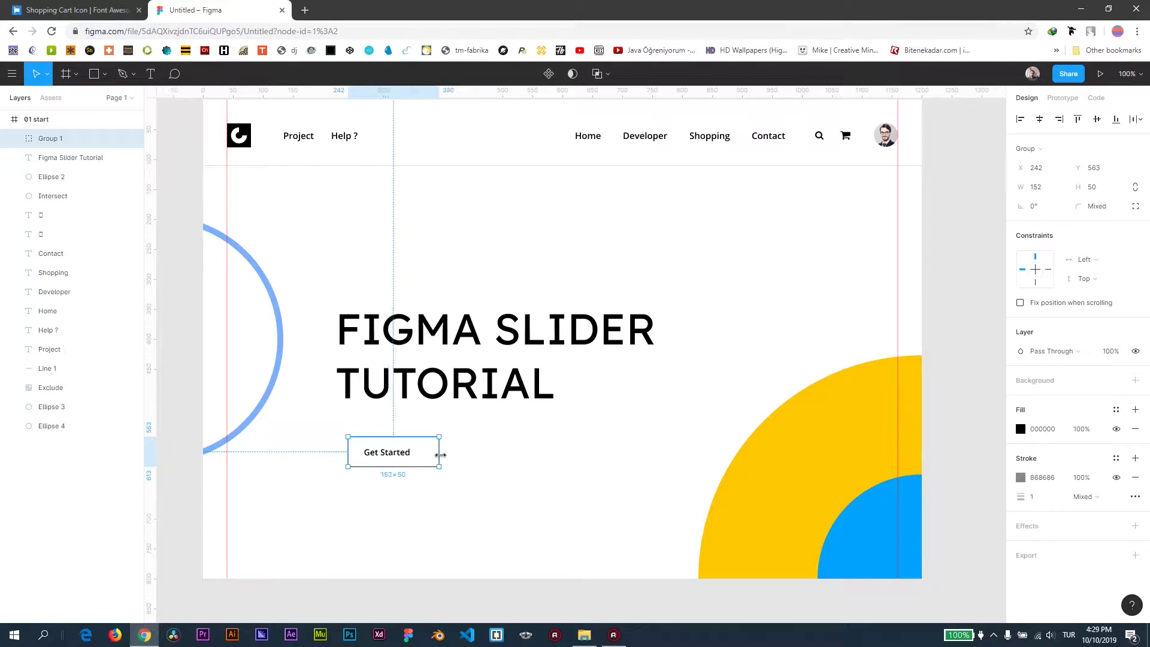
- Widen the Get Started text box to the full button width and centre-align its text
{"action": "double_click", "coordinate": [381, 453]}
{"action": "left_click", "coordinate": [1134, 444]}
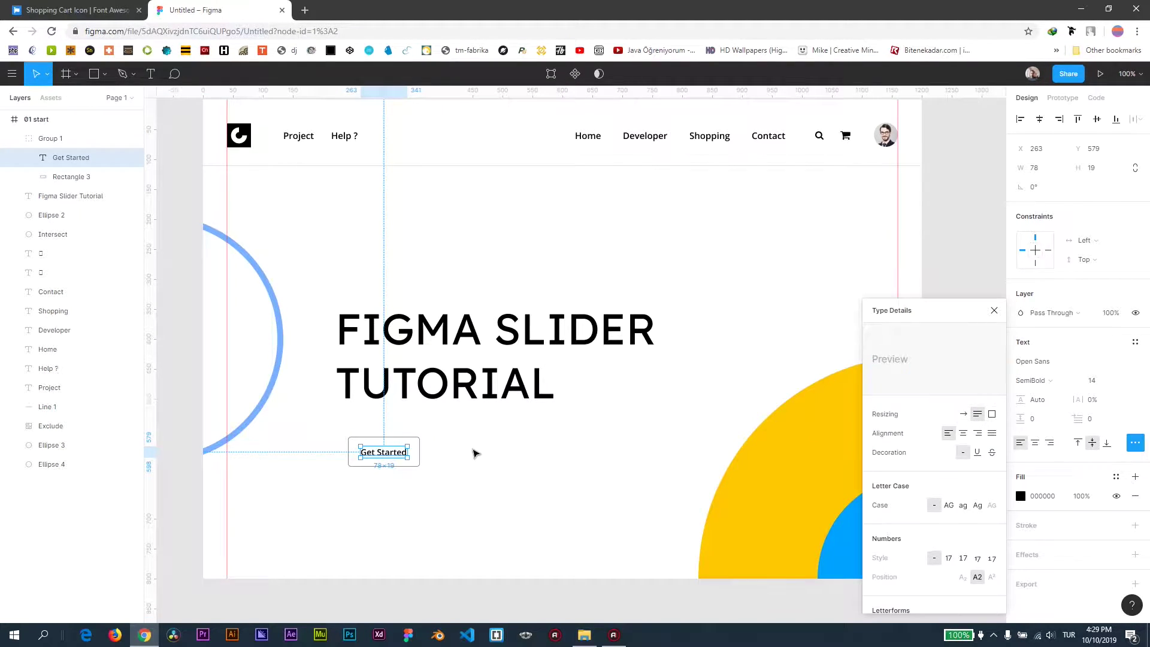
{"action": "left_click", "coordinate": [470, 453]}
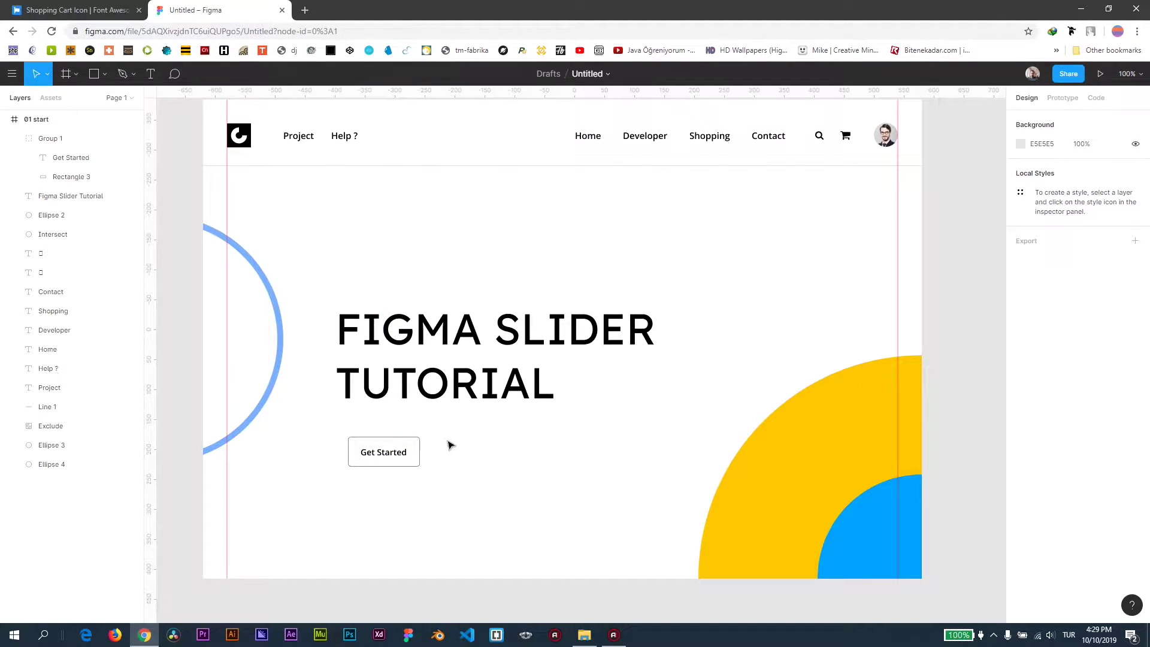
{"action": "left_click", "coordinate": [419, 452]}
{"action": "mouse_move", "coordinate": [420, 452]}
{"action": "left_mouse_down"}
{"action": "mouse_move", "coordinate": [432, 451]}
{"action": "mouse_move", "coordinate": [383, 454]}
{"action": "mouse_move", "coordinate": [420, 452]}
{"action": "left_mouse_up"}
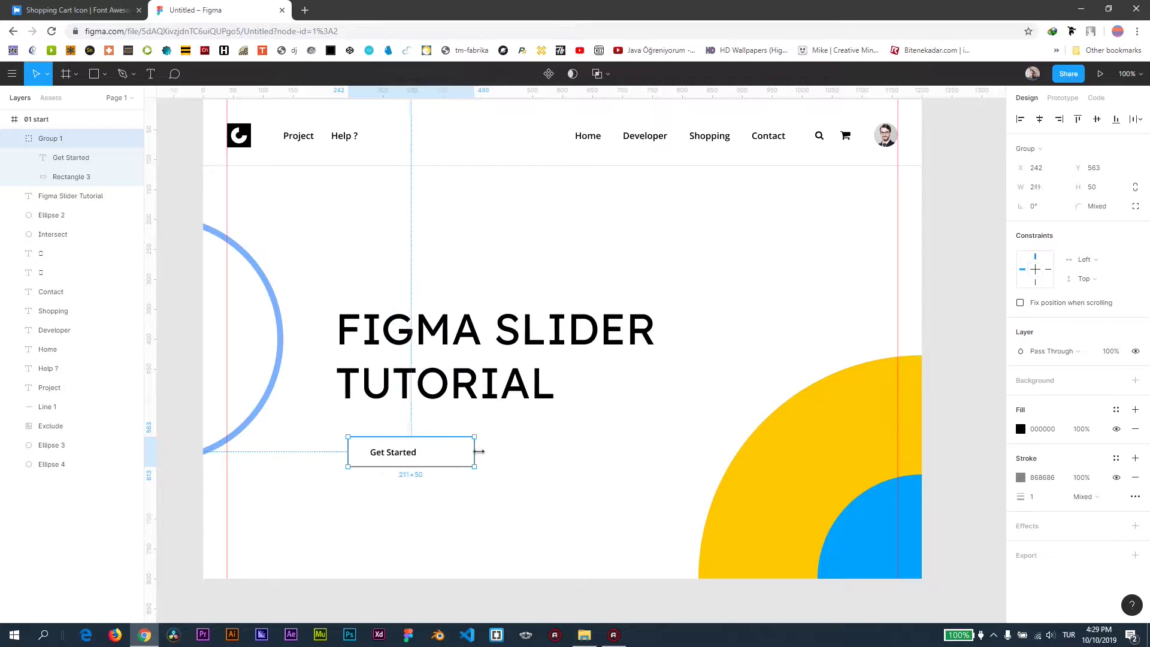
{"action": "double_click", "coordinate": [401, 458]}
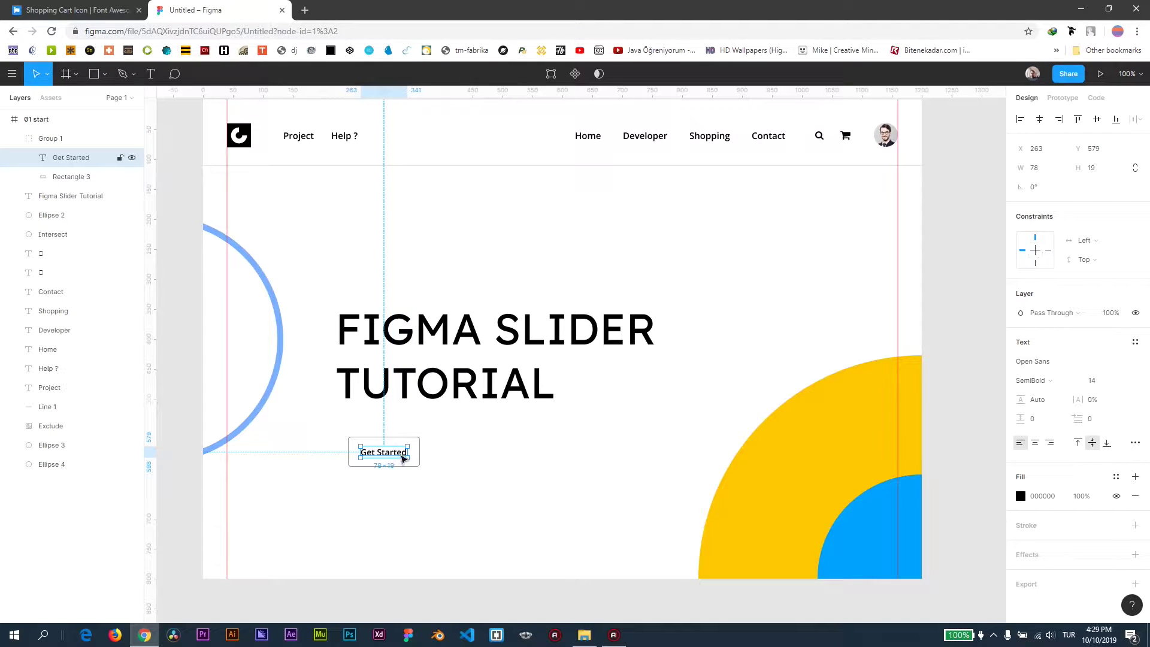
{"action": "left_click_drag", "start_coordinate": [411, 452], "coordinate": [346, 451]}
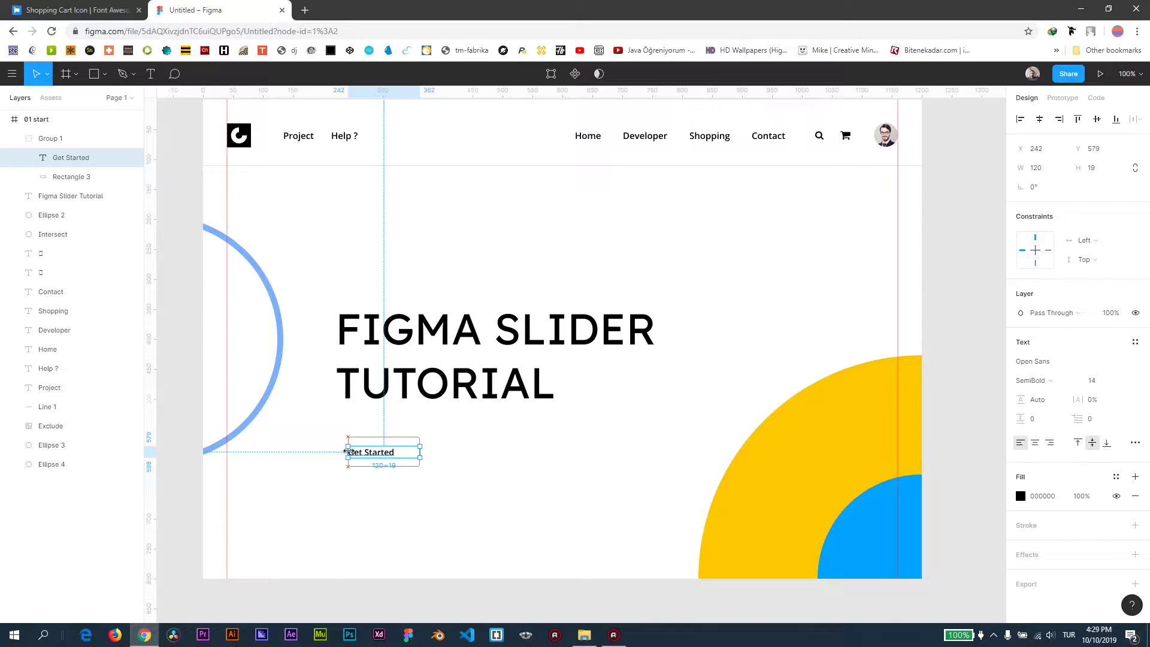
{"action": "left_click", "coordinate": [1034, 443]}
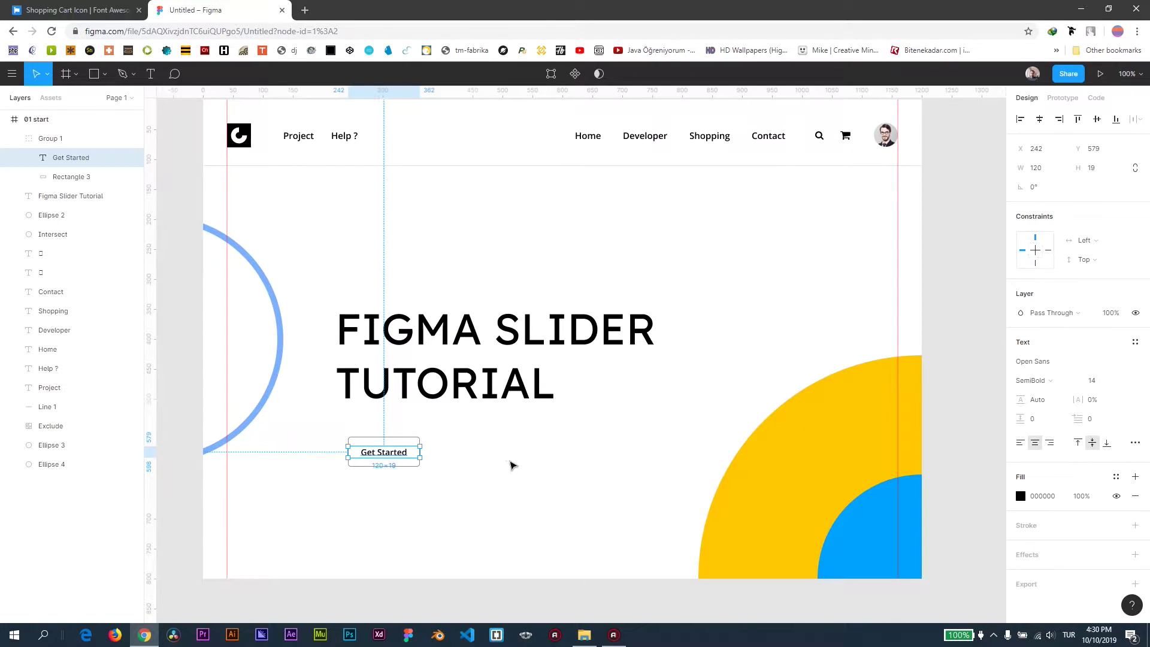
{"action": "left_click", "coordinate": [425, 451]}
- Stretch the button group to check the label stays centred, then shrink it to about 124 × 50
{"action": "left_click", "coordinate": [419, 450]}
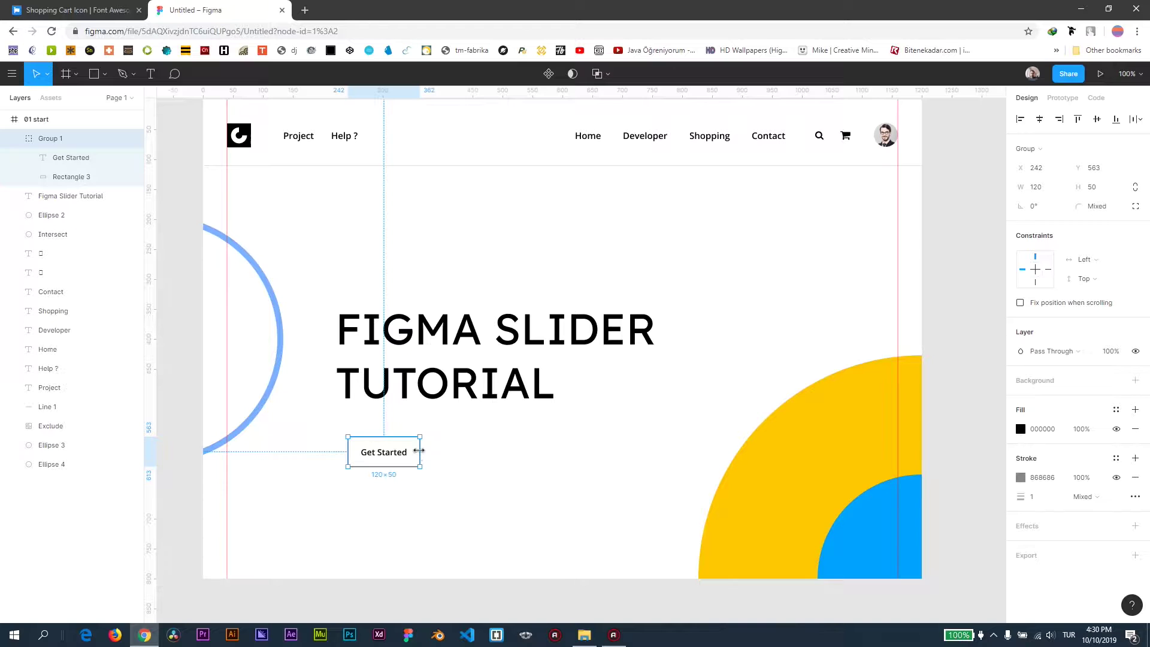
{"action": "left_click_drag", "start_coordinate": [420, 452], "coordinate": [556, 452]}
{"action": "left_click", "coordinate": [581, 503]}
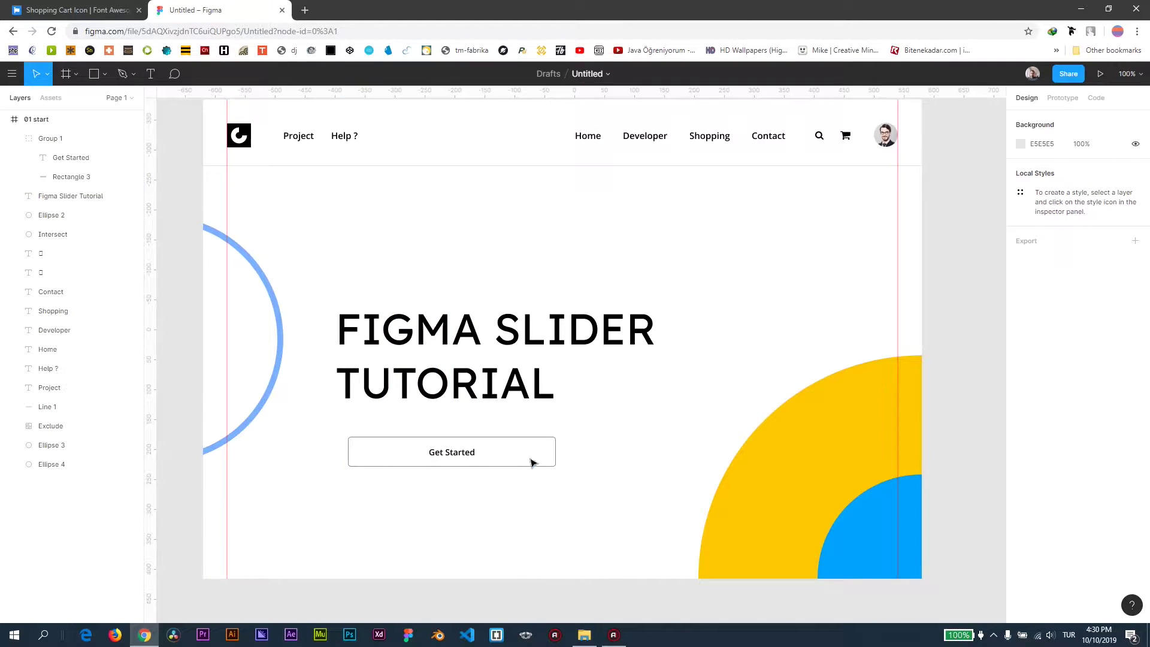
{"action": "left_click", "coordinate": [549, 461]}
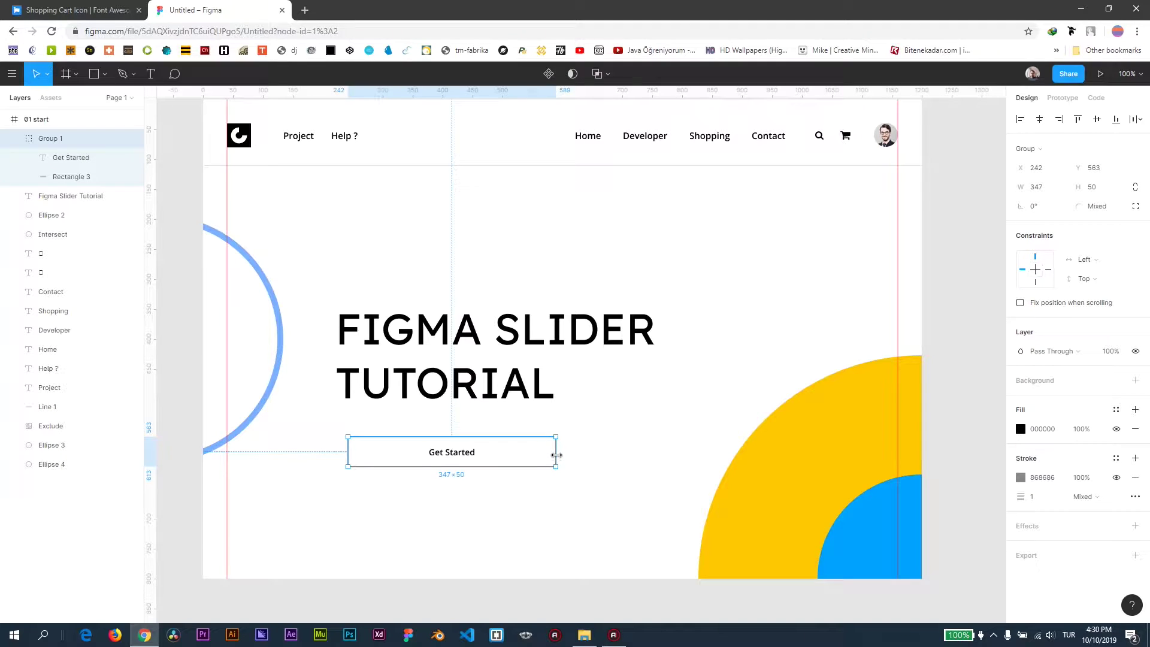
{"action": "left_click_drag", "start_coordinate": [556, 455], "coordinate": [423, 458]}
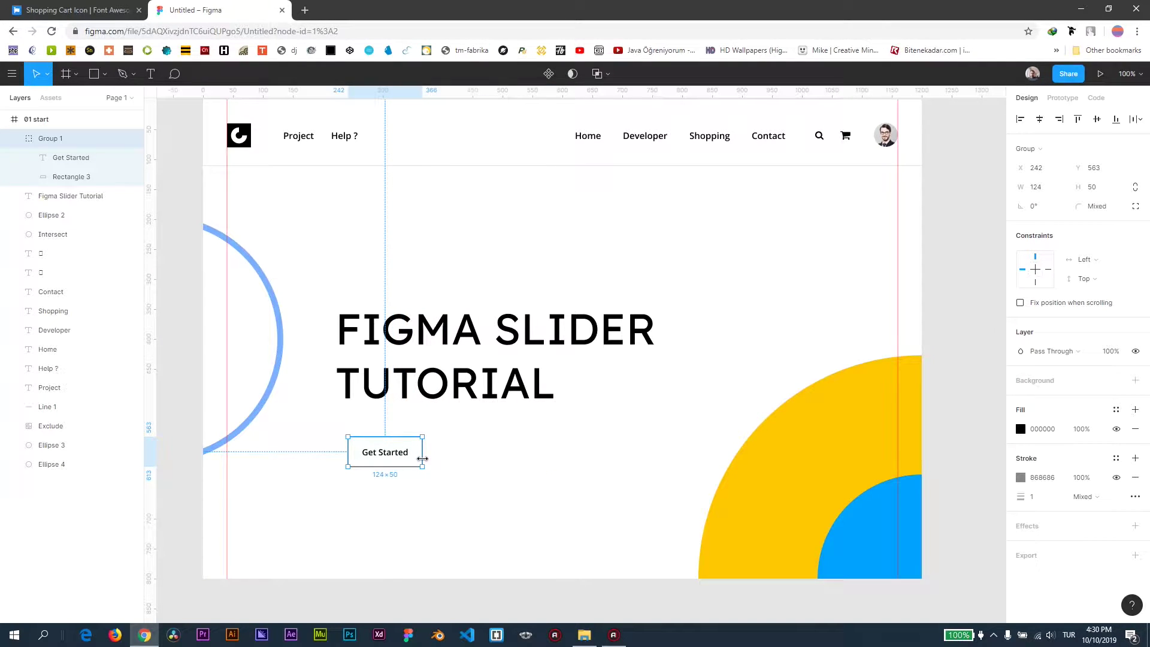
{"action": "left_click", "coordinate": [436, 463]}
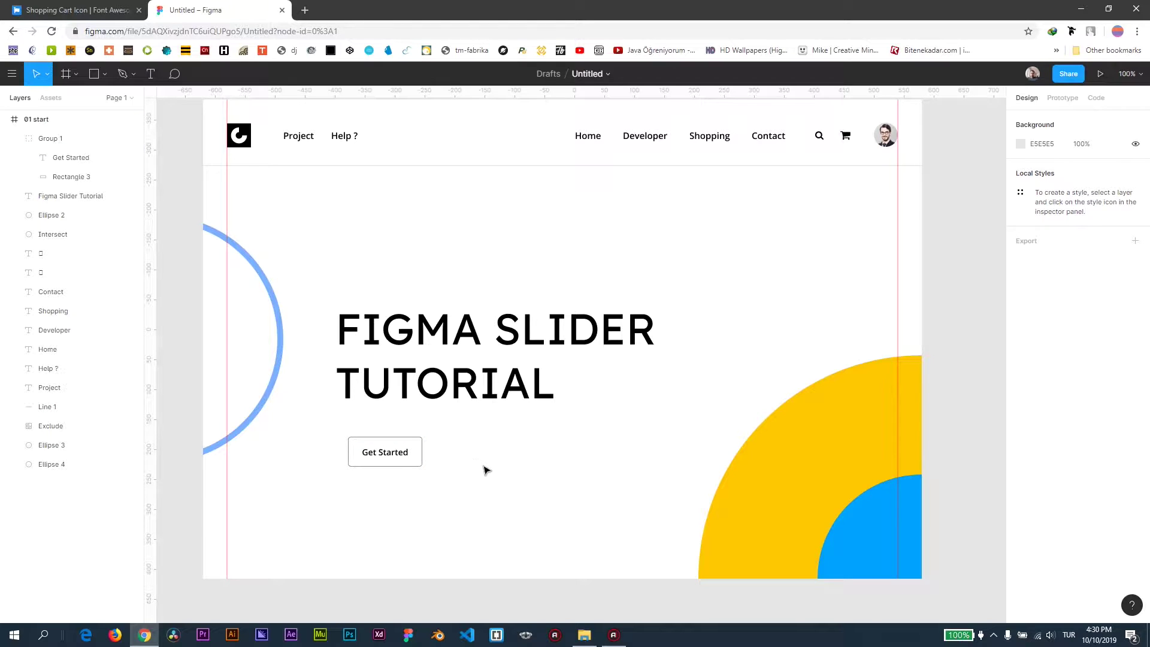
- Pan and scroll to show the whole 01 start frame: header, heading, ring and button
{"action": "scroll", "coordinate": [500, 383], "scroll_direction": "up", "scroll_amount": 1}
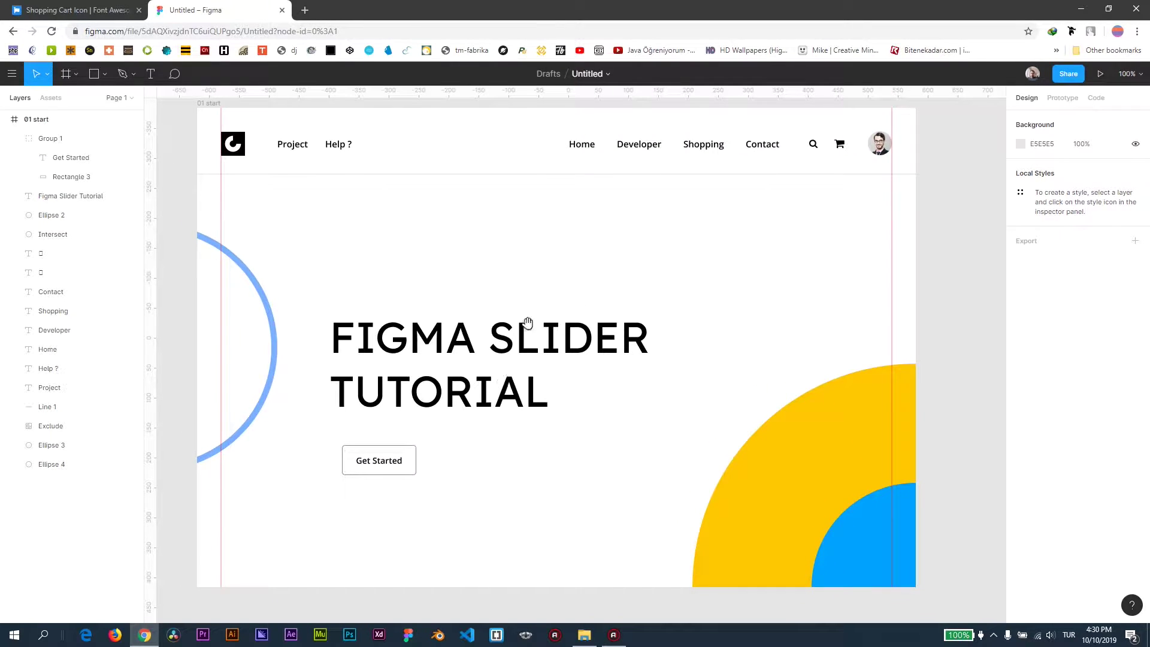
{"action": "left_click_drag", "start_coordinate": [526, 323], "coordinate": [538, 329]}
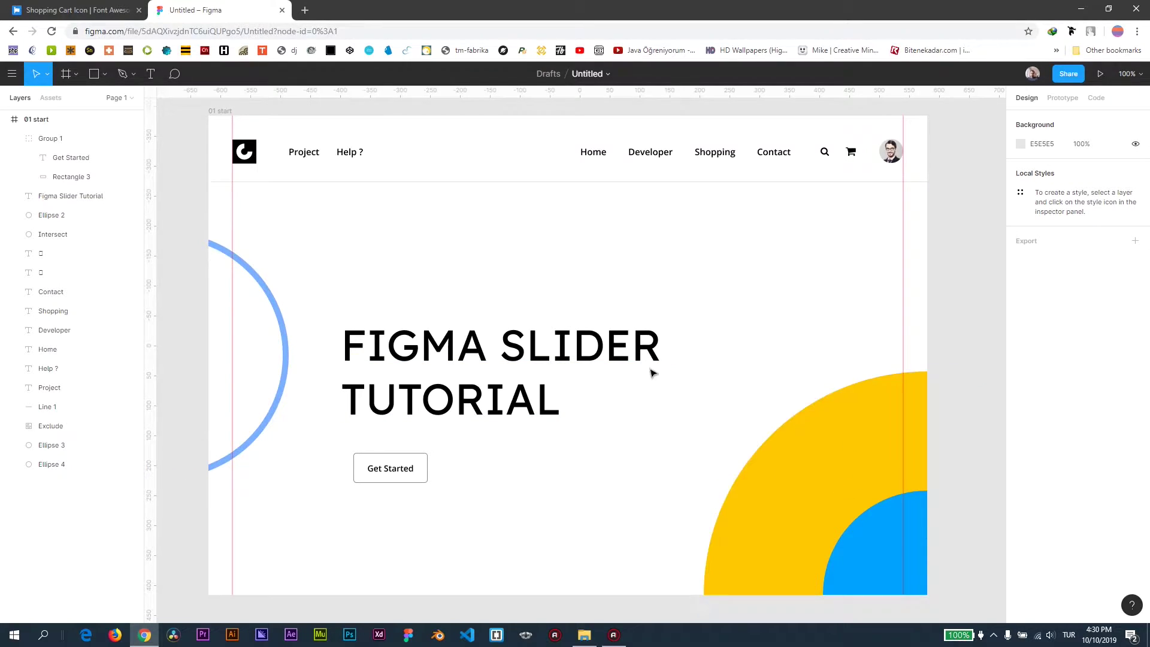
{"action": "left_click_drag", "start_coordinate": [613, 378], "coordinate": [596, 382]}
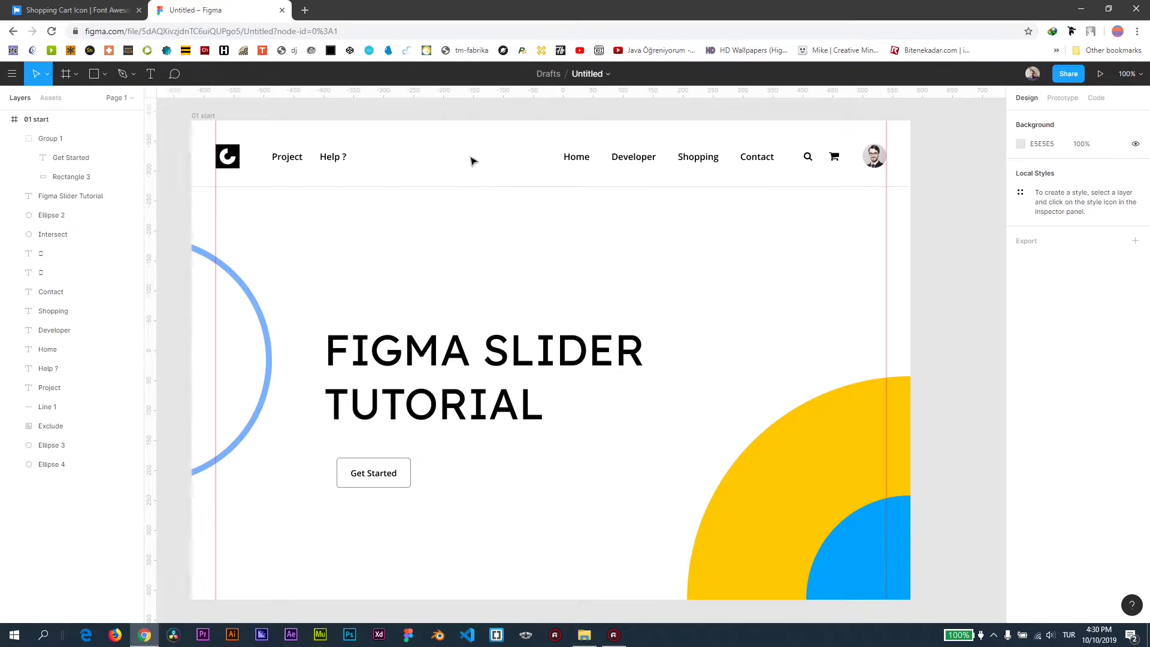
{"action": "left_click_drag", "start_coordinate": [584, 466], "coordinate": [560, 401]}
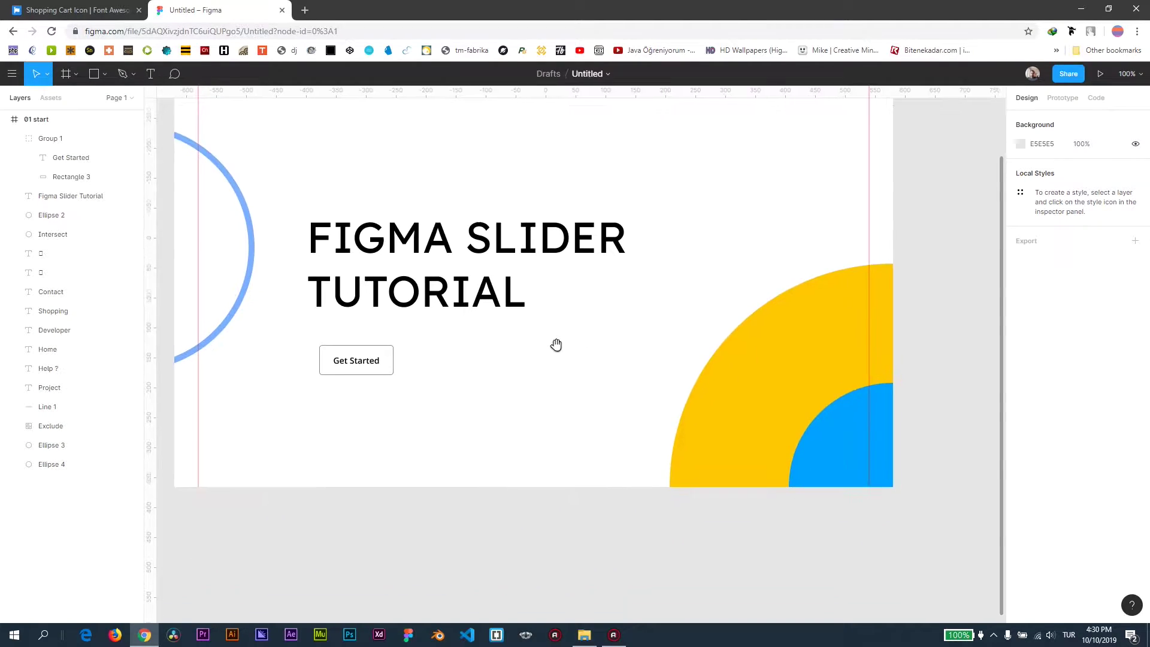
{"action": "scroll", "coordinate": [548, 468], "scroll_direction": "up", "scroll_amount": 2}
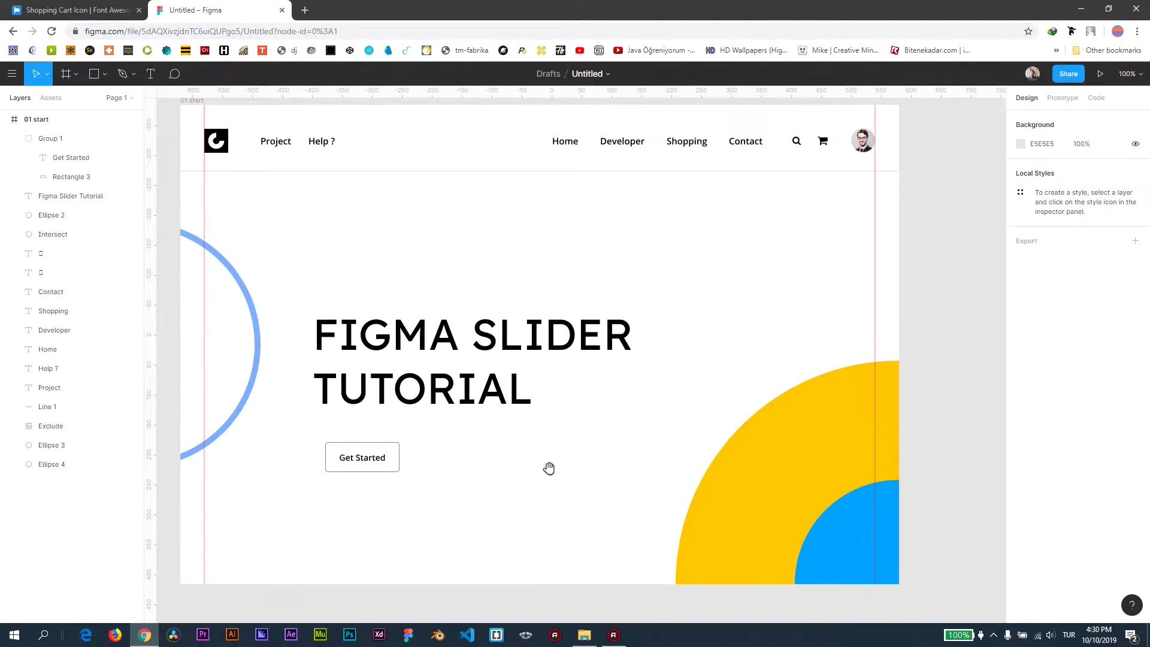
- Import the cartoon TV PNG and nudge it into place over the yellow shape
{"action": "left_click", "coordinate": [584, 634]}
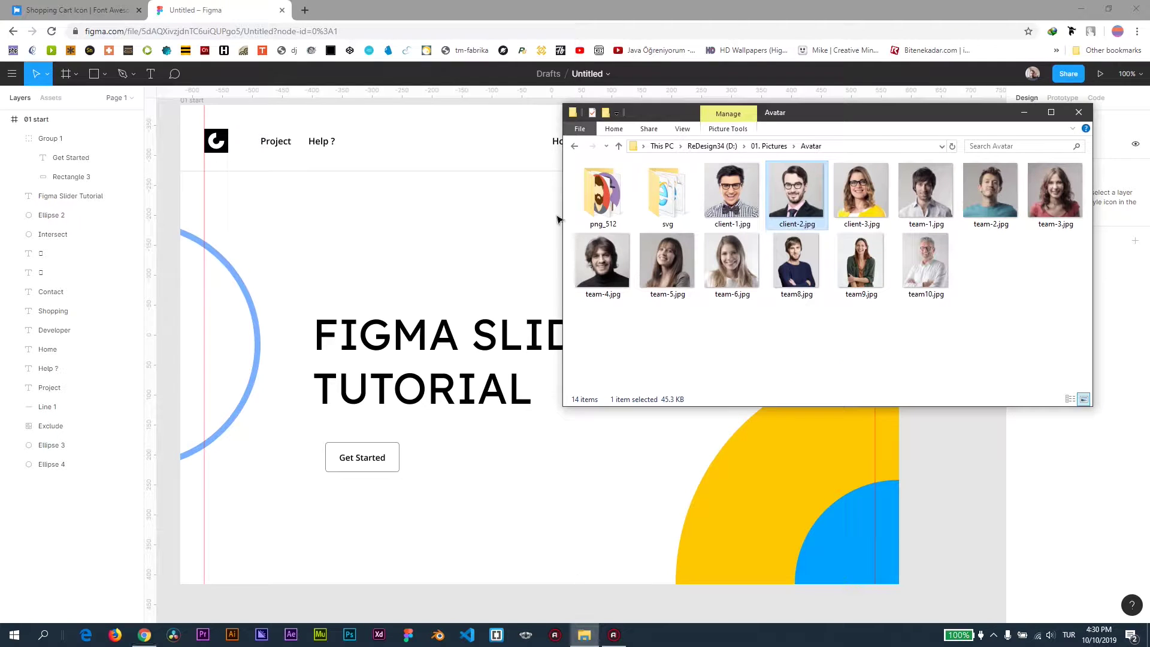
{"action": "left_click", "coordinate": [711, 146]}
{"action": "double_click", "coordinate": [780, 113]}
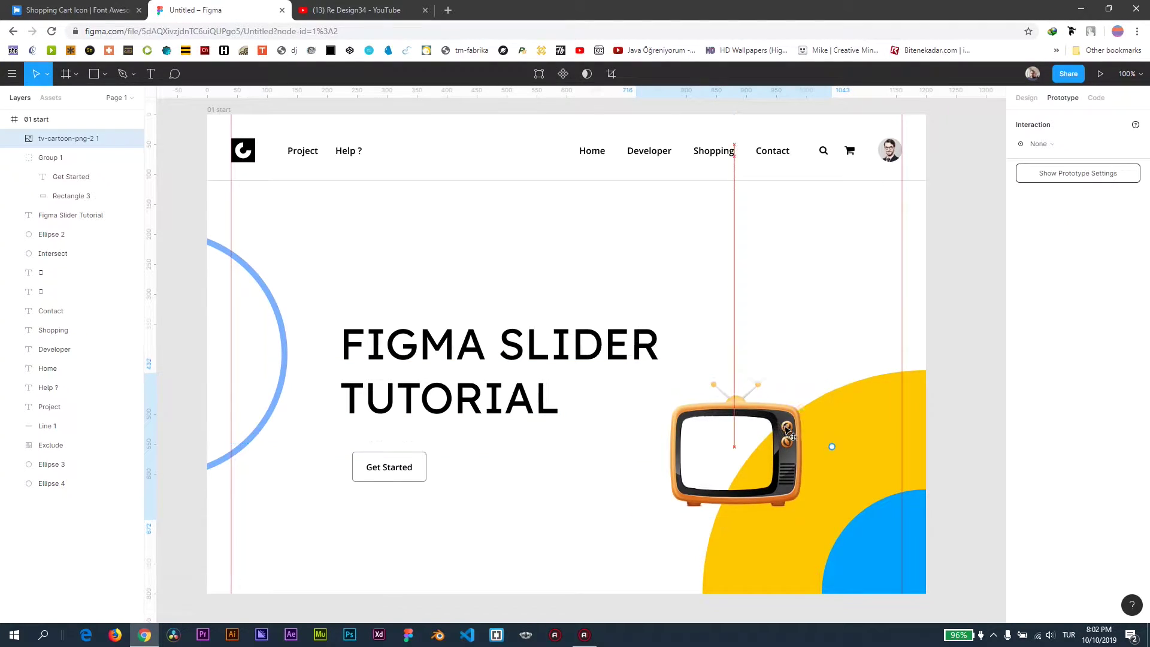
{"action": "left_click_drag", "start_coordinate": [787, 424], "coordinate": [788, 434]}
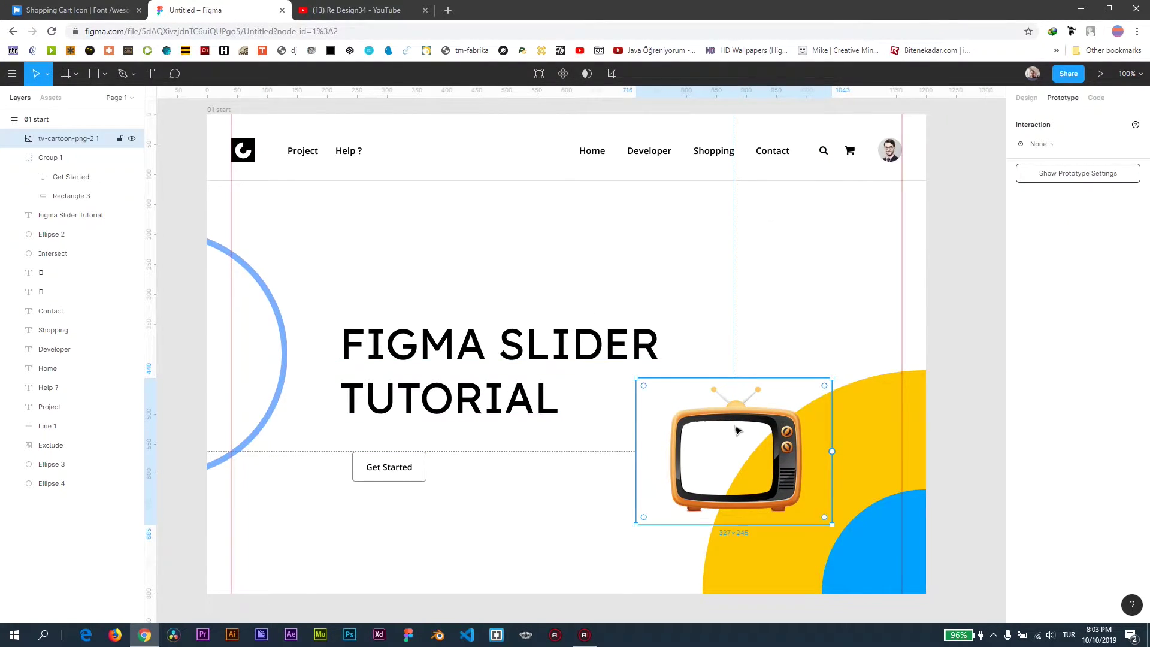
{"action": "scroll", "coordinate": [658, 335], "scroll_direction": "up", "scroll_amount": 1}
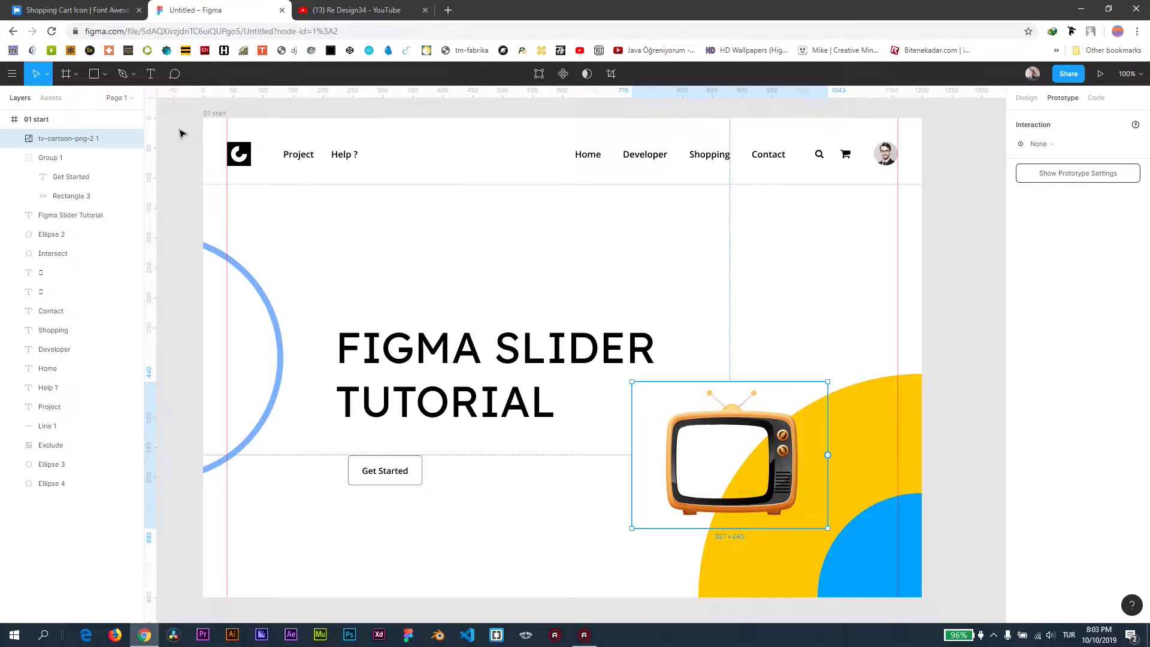
- Marquee-select all the nav-bar items and group them as Group 2
{"action": "left_click_drag", "start_coordinate": [187, 128], "coordinate": [941, 190]}
{"action": "key", "text": "ctrl+g"}
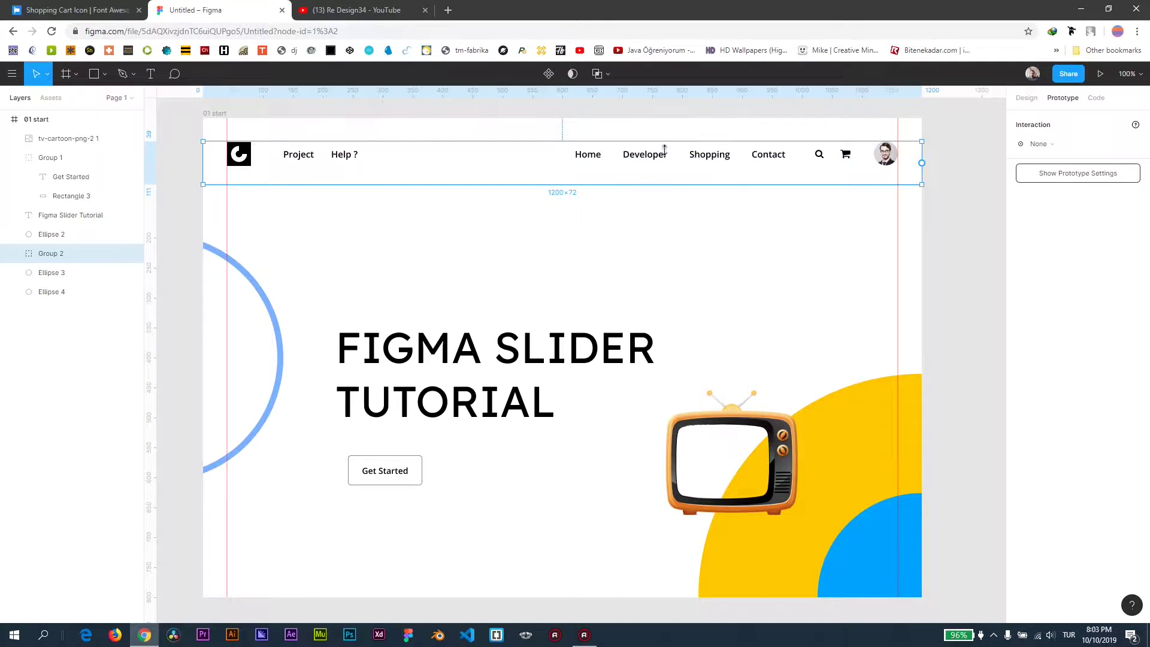
{"action": "scroll", "coordinate": [566, 368], "scroll_direction": "down", "scroll_amount": 1}
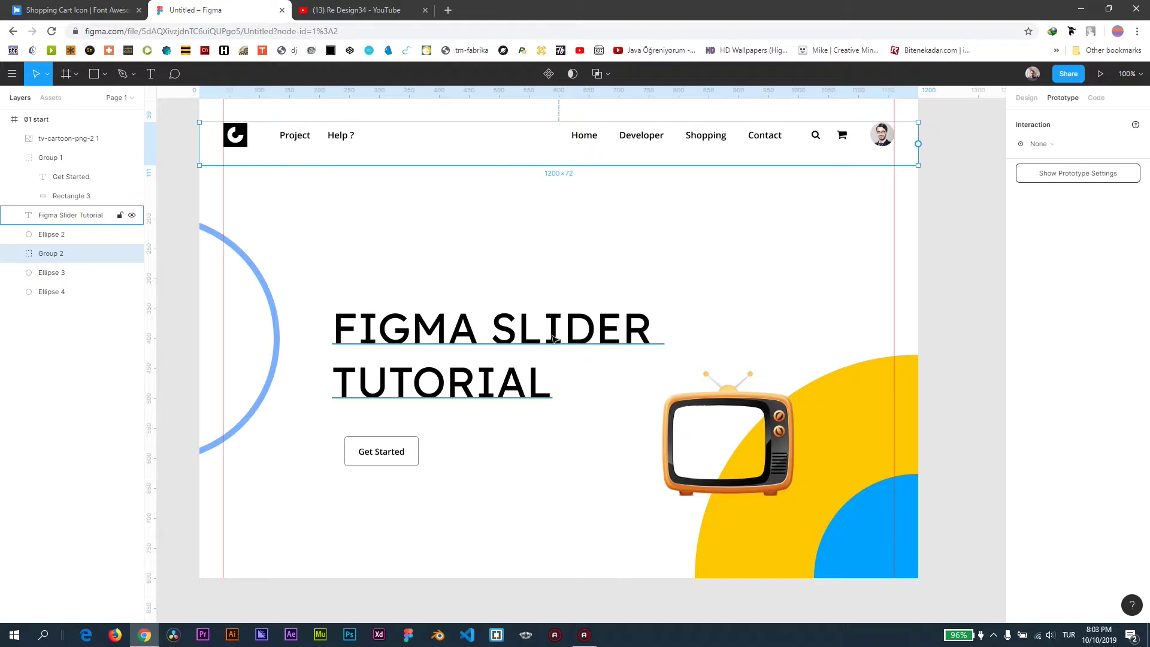
- Check the Get Started button, heading, blue and yellow shapes and TV image; zoom out to 50%
{"action": "left_click", "coordinate": [406, 453]}
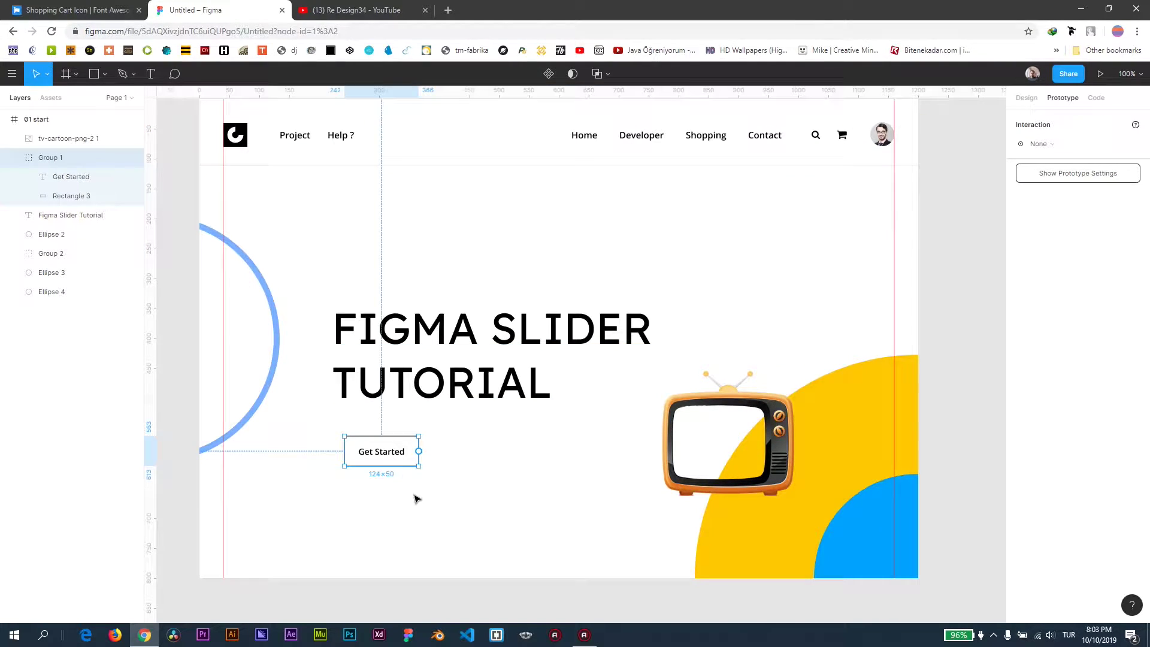
{"action": "left_click", "coordinate": [403, 346]}
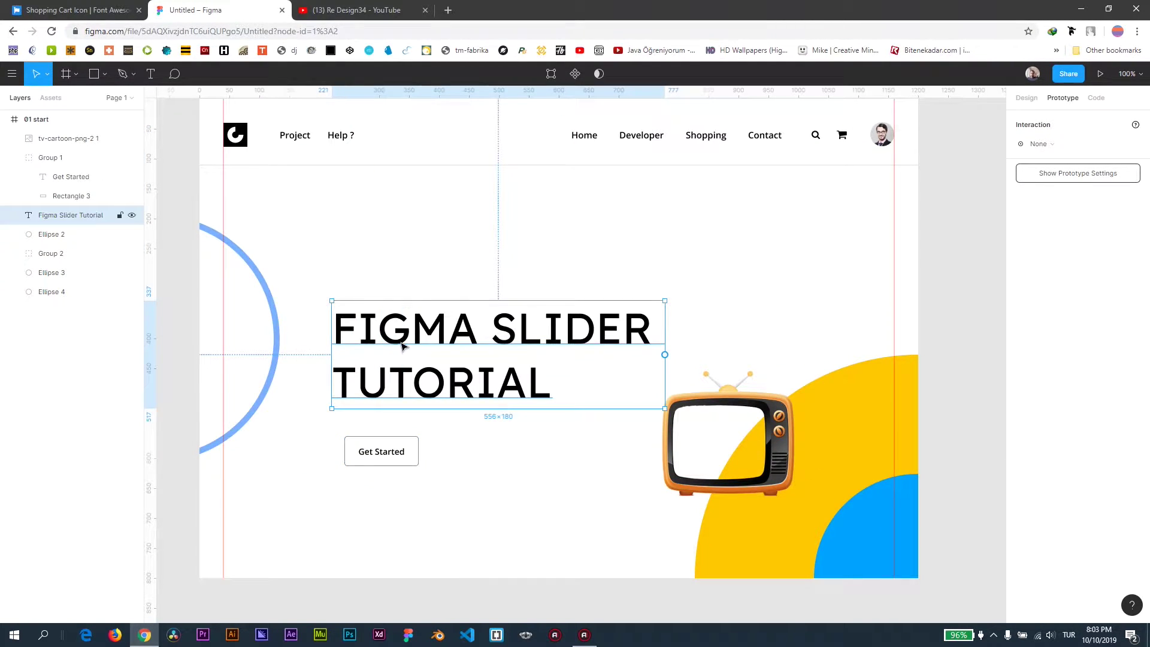
{"action": "left_click", "coordinate": [277, 311]}
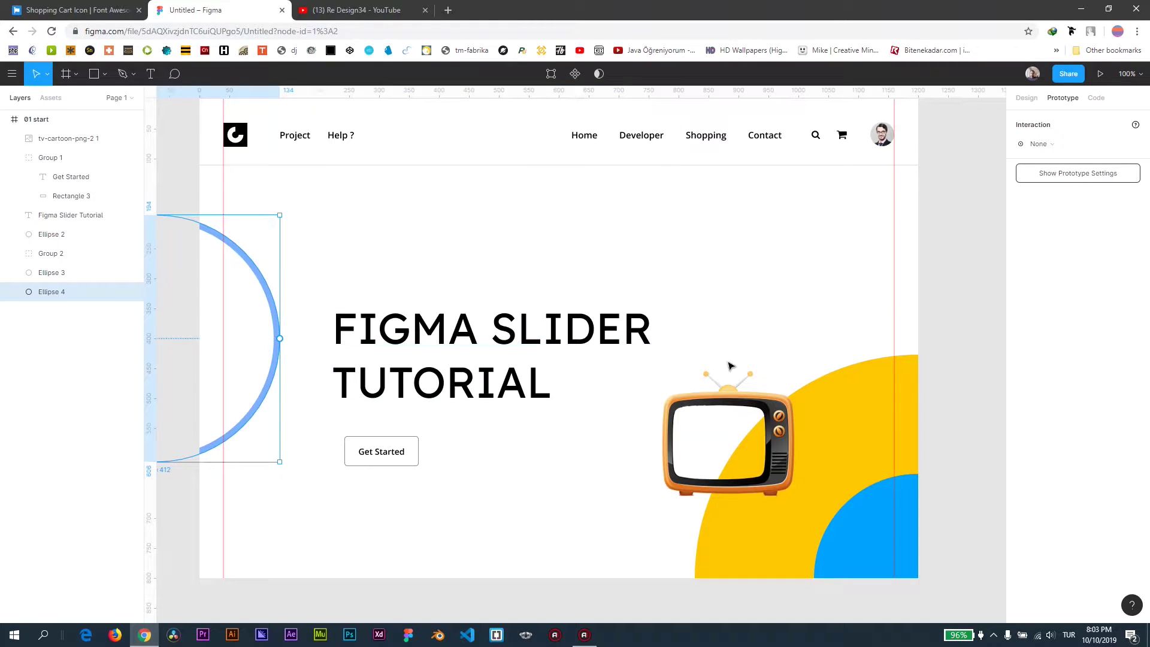
{"action": "left_click", "coordinate": [890, 507]}
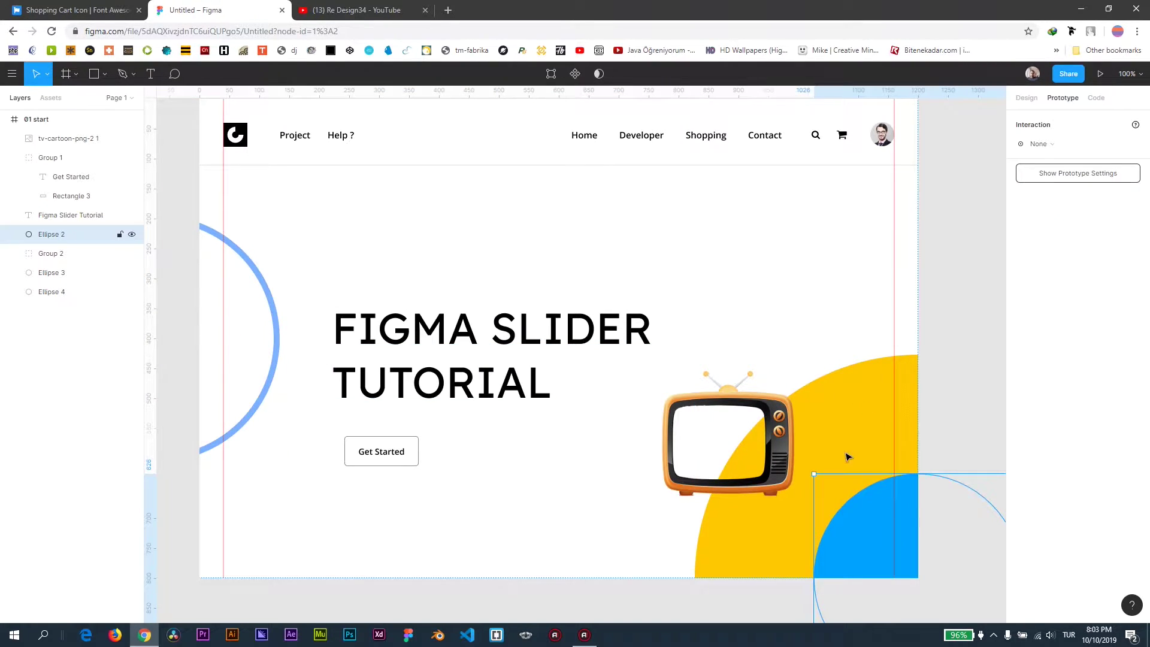
{"action": "left_click", "coordinate": [847, 457]}
{"action": "left_click", "coordinate": [756, 408]}
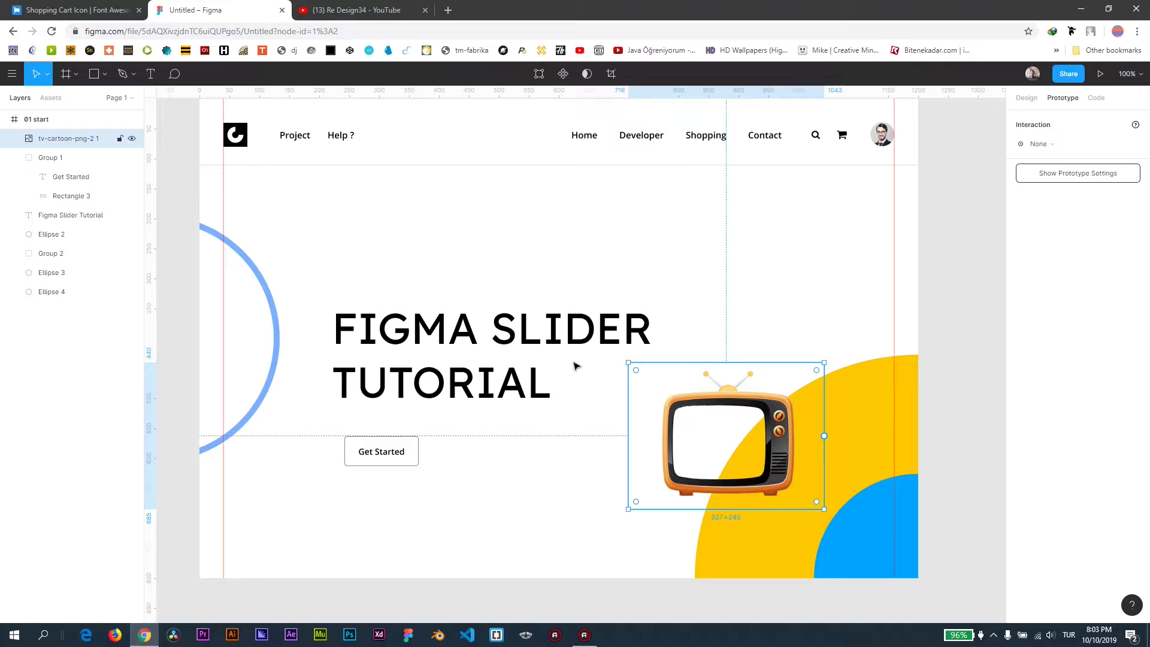
{"action": "mouse_move", "coordinate": [527, 275]}
{"action": "left_mouse_down"}
{"action": "mouse_move", "coordinate": [564, 310]}
{"action": "mouse_move", "coordinate": [534, 297]}
{"action": "left_mouse_up"}
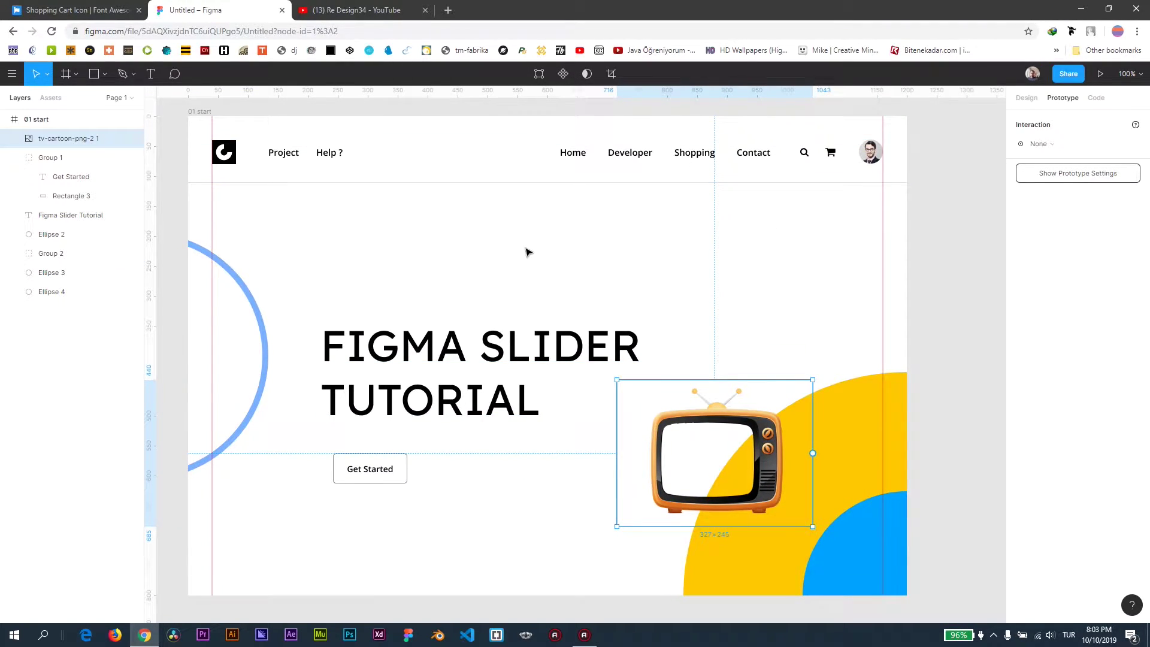
{"action": "left_click", "coordinate": [480, 262]}
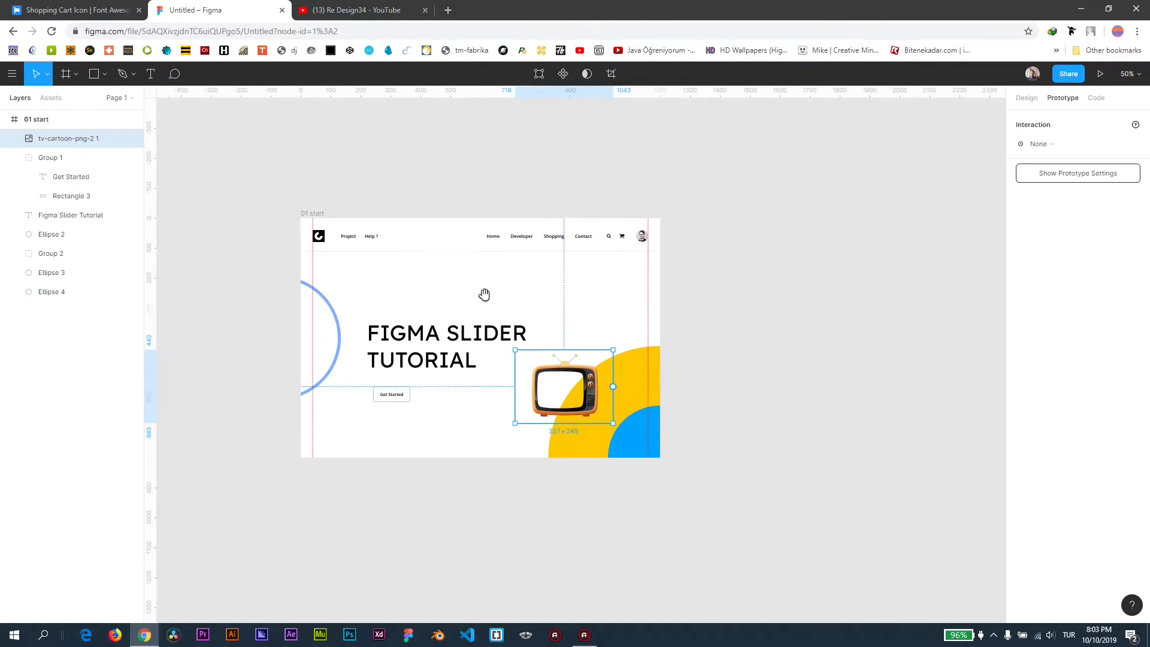
- Duplicate the 01 start frame to its right and rename the copy '02 end'
{"action": "left_click_drag", "start_coordinate": [530, 277], "coordinate": [367, 334]}
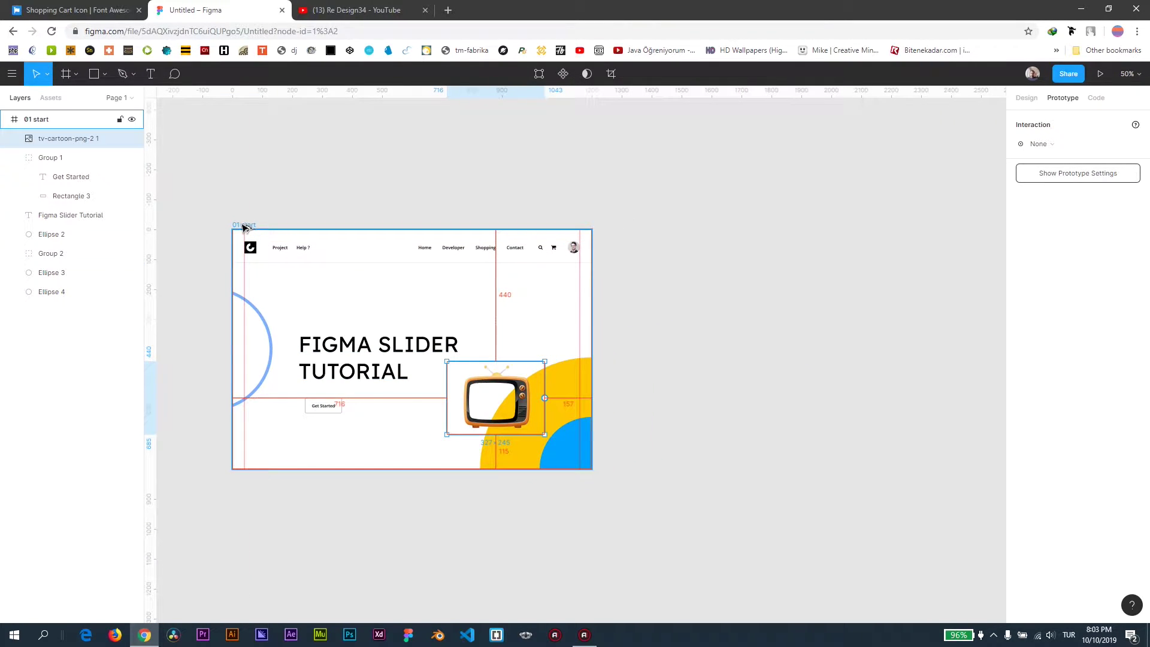
{"action": "left_click_drag", "start_coordinate": [244, 227], "coordinate": [629, 228]}
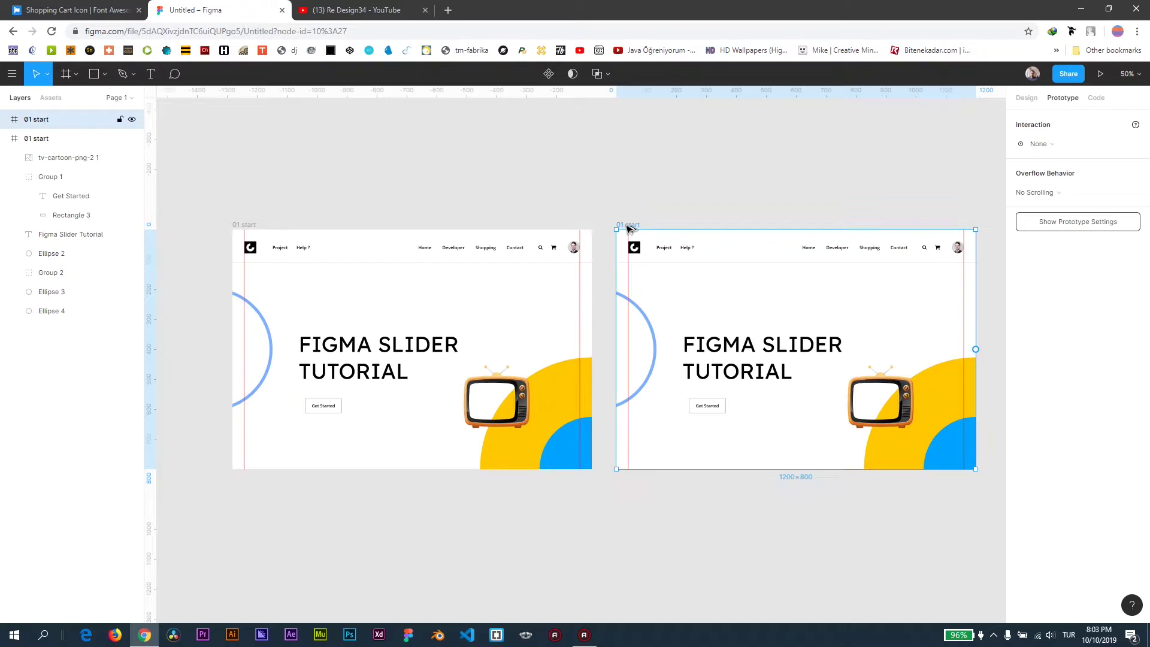
{"action": "double_click", "coordinate": [36, 120]}
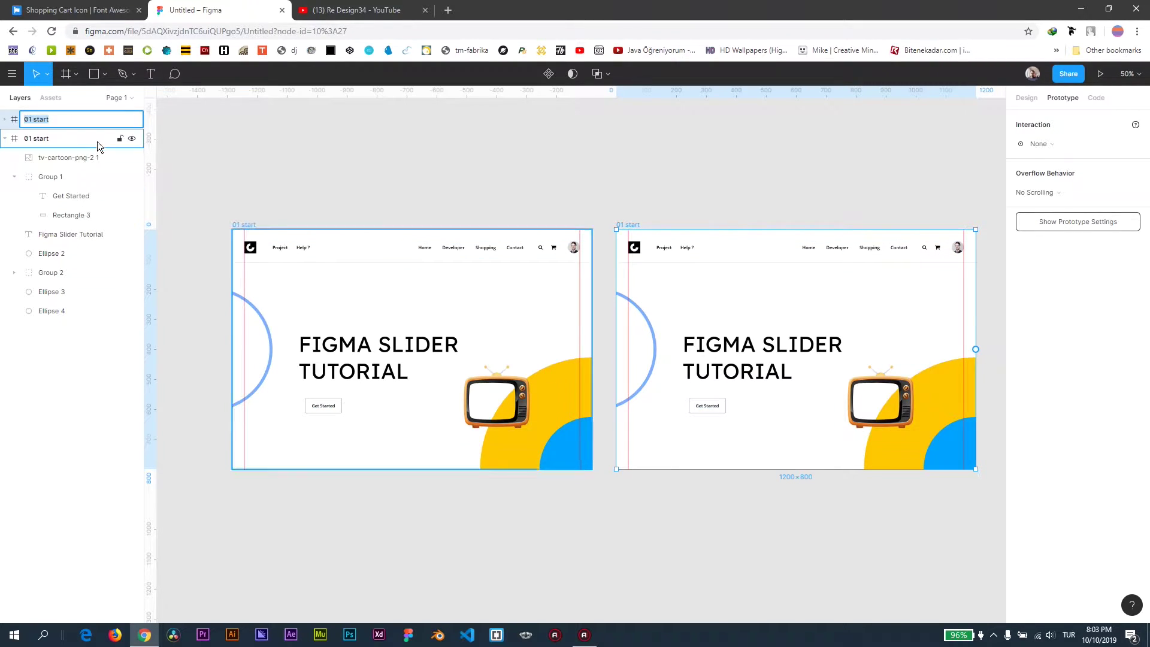
{"action": "type", "text": "02 end"}
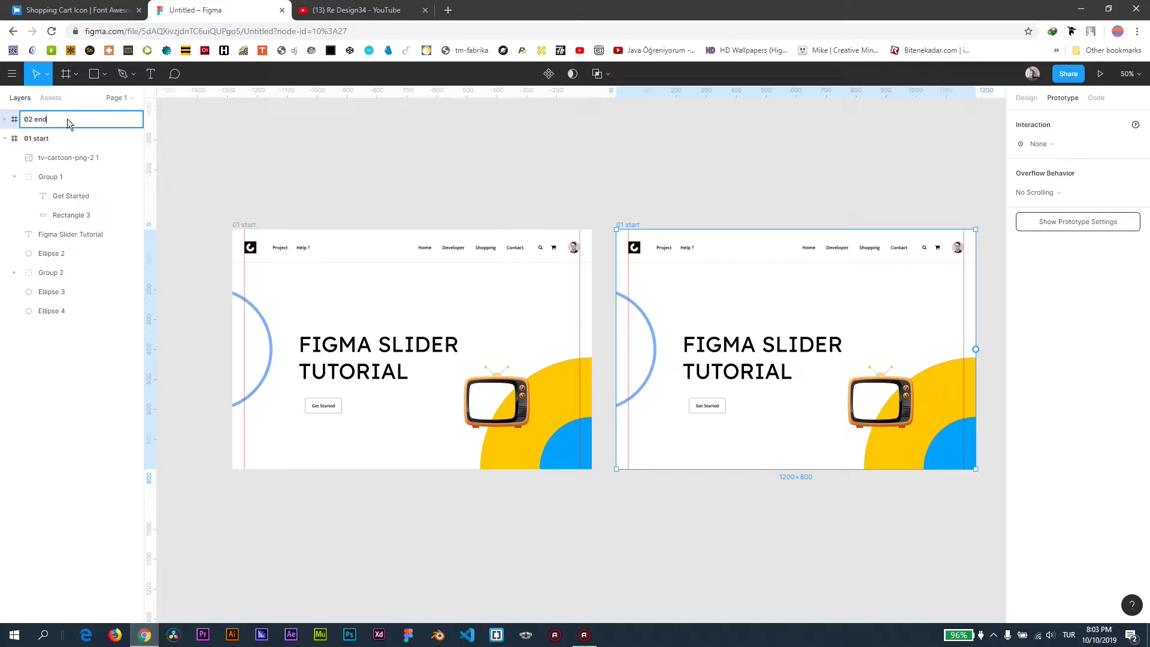
{"action": "key", "text": "Return"}
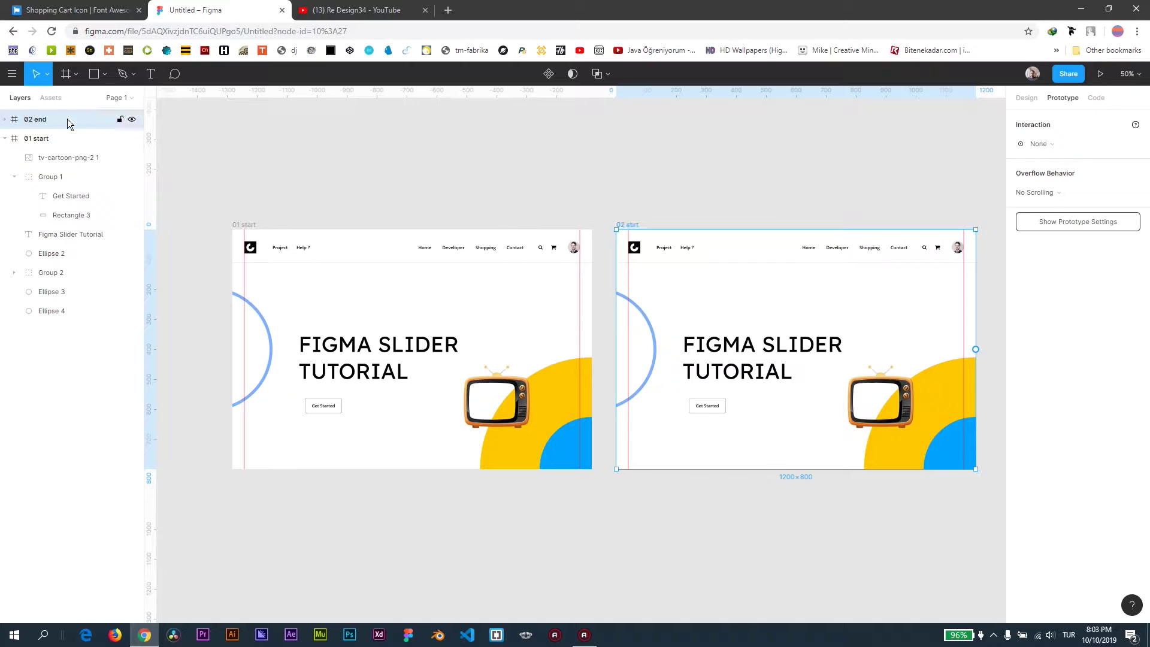
{"action": "left_click", "coordinate": [245, 225]}
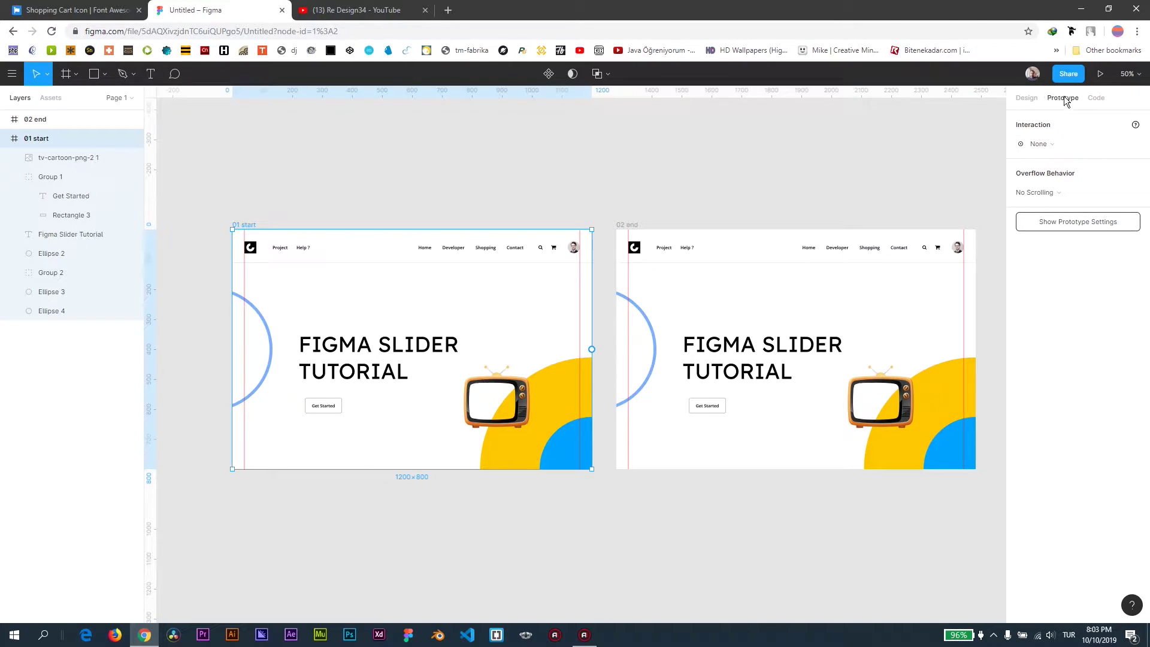
- Link 01 start to 02 end with an After Delay trigger and Smart Animate transition
{"action": "left_click", "coordinate": [1044, 144]}
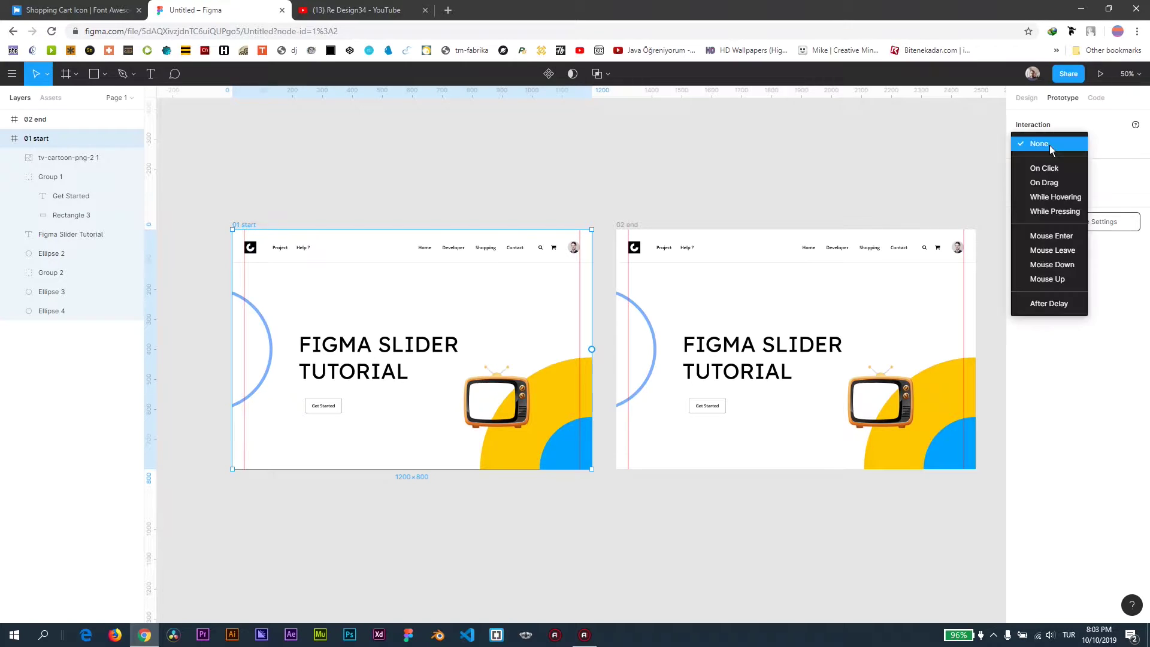
{"action": "left_click", "coordinate": [1053, 303]}
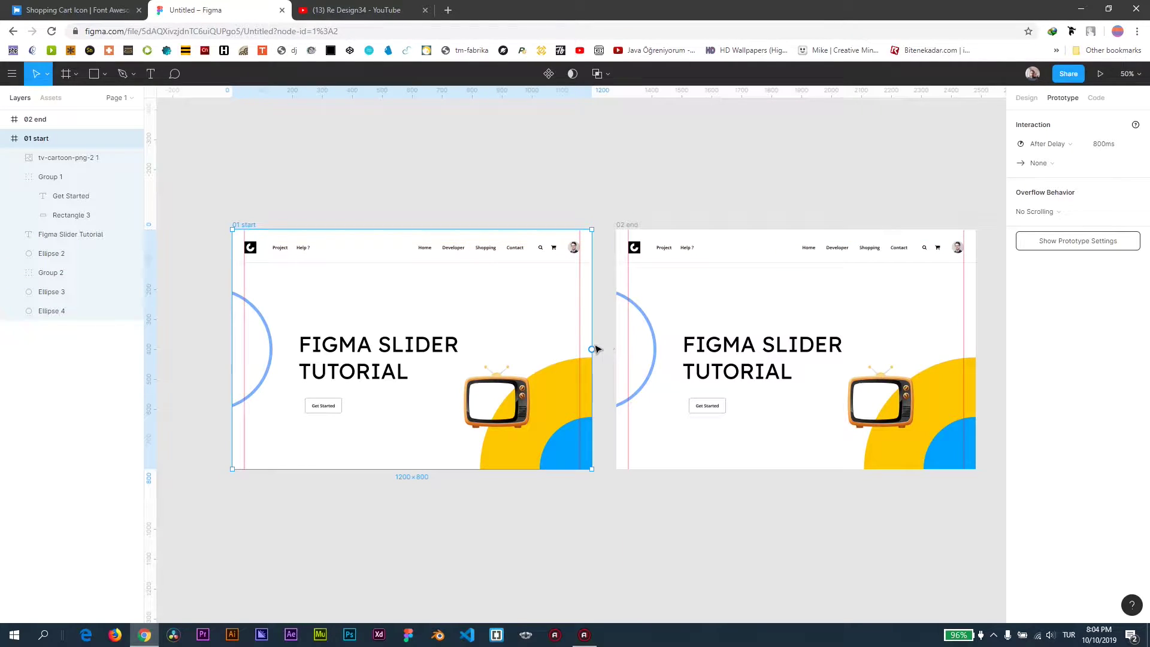
{"action": "left_click_drag", "start_coordinate": [593, 350], "coordinate": [658, 354]}
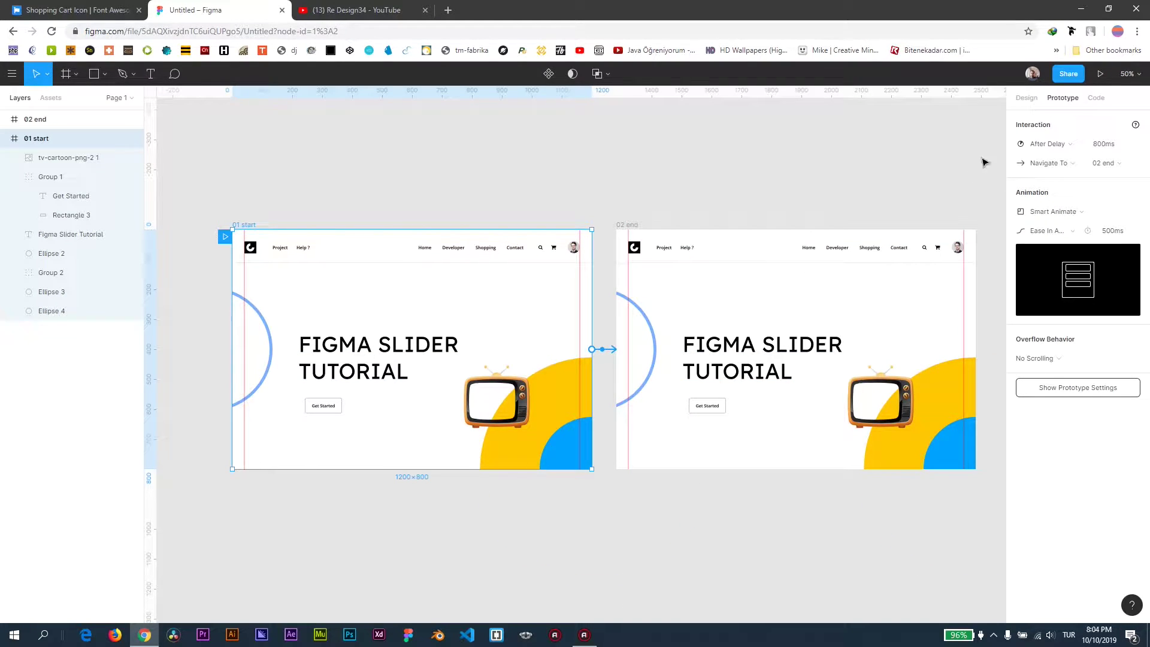
{"action": "left_click", "coordinate": [1063, 212]}
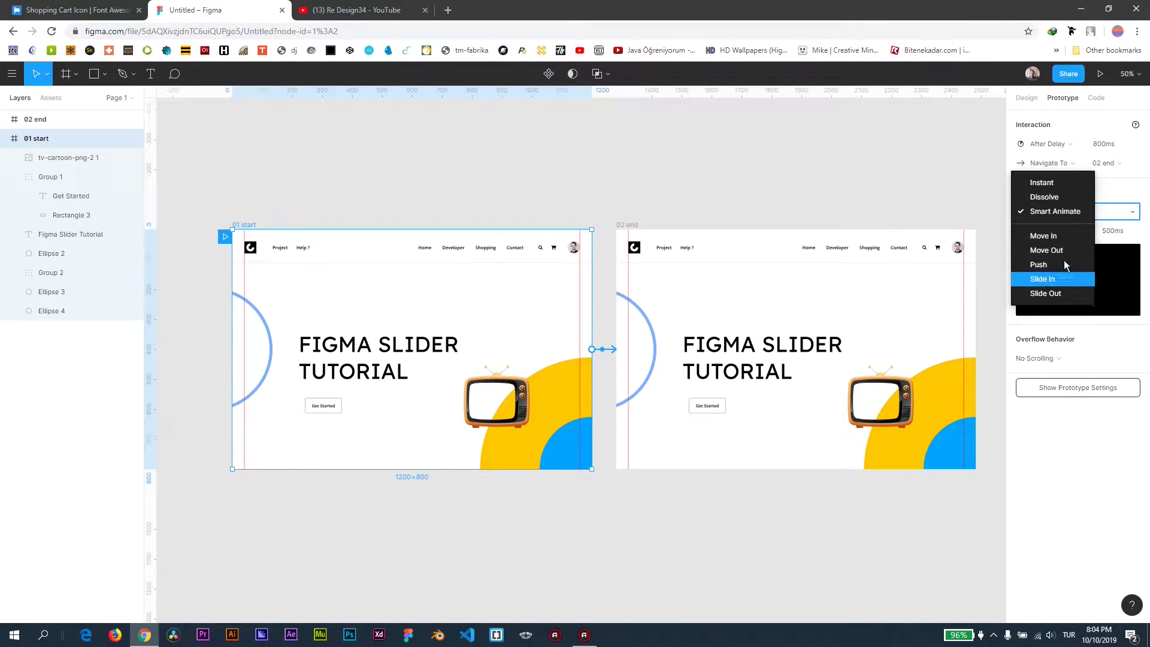
{"action": "left_click", "coordinate": [1053, 216]}
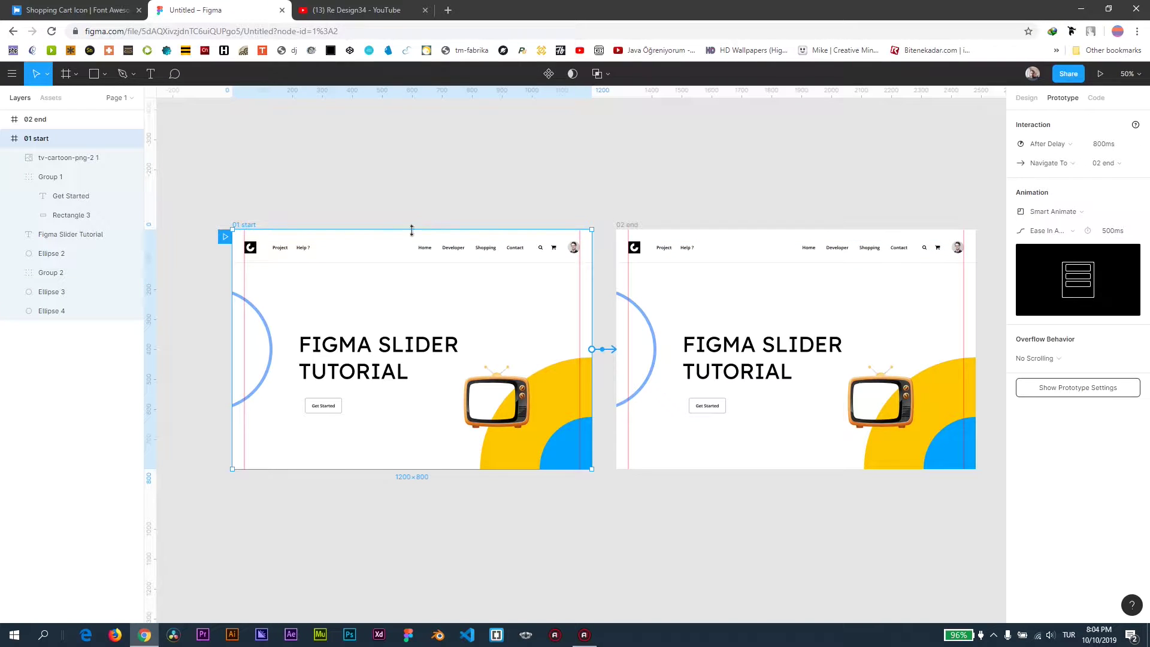
- Move the navbar group up past the top edge of the 01 start frame
{"action": "left_click", "coordinate": [428, 251]}
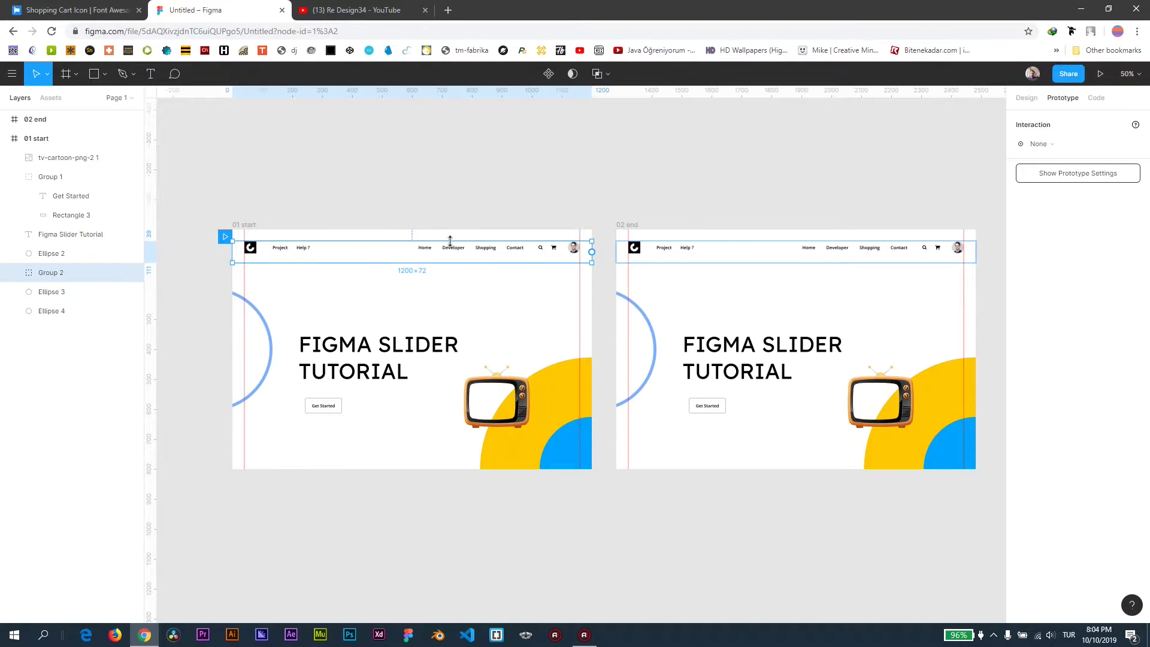
{"action": "left_click_drag", "start_coordinate": [462, 256], "coordinate": [461, 251]}
{"action": "key", "text": "shift+Up"}
{"action": "key", "text": "shift+Up"}
{"action": "key", "text": "shift+Up"}
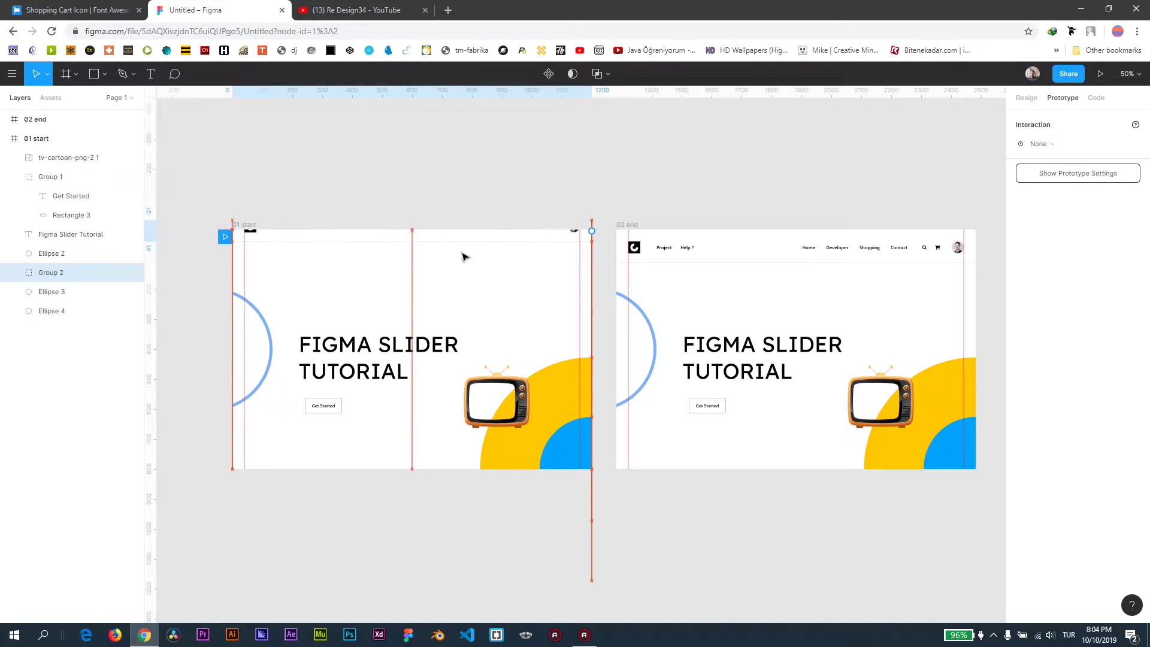
{"action": "key", "text": "shift+Up"}
{"action": "key", "text": "shift+Up"}
{"action": "key", "text": "shift+Up"}
{"action": "key", "text": "shift+Up"}
{"action": "key", "text": "shift+Up"}
{"action": "key", "text": "shift+Up"}
{"action": "key", "text": "shift+Up"}
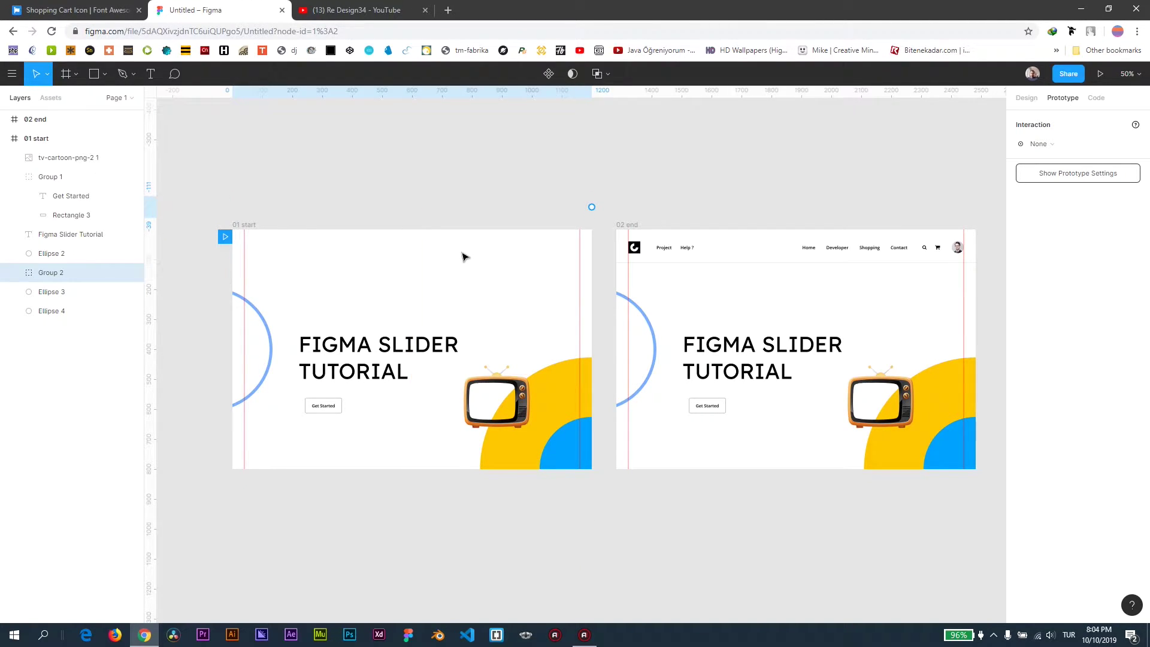
- Nudge the left blue circle (Ellipse 4) further left off the start frame
{"action": "left_click", "coordinate": [269, 328]}
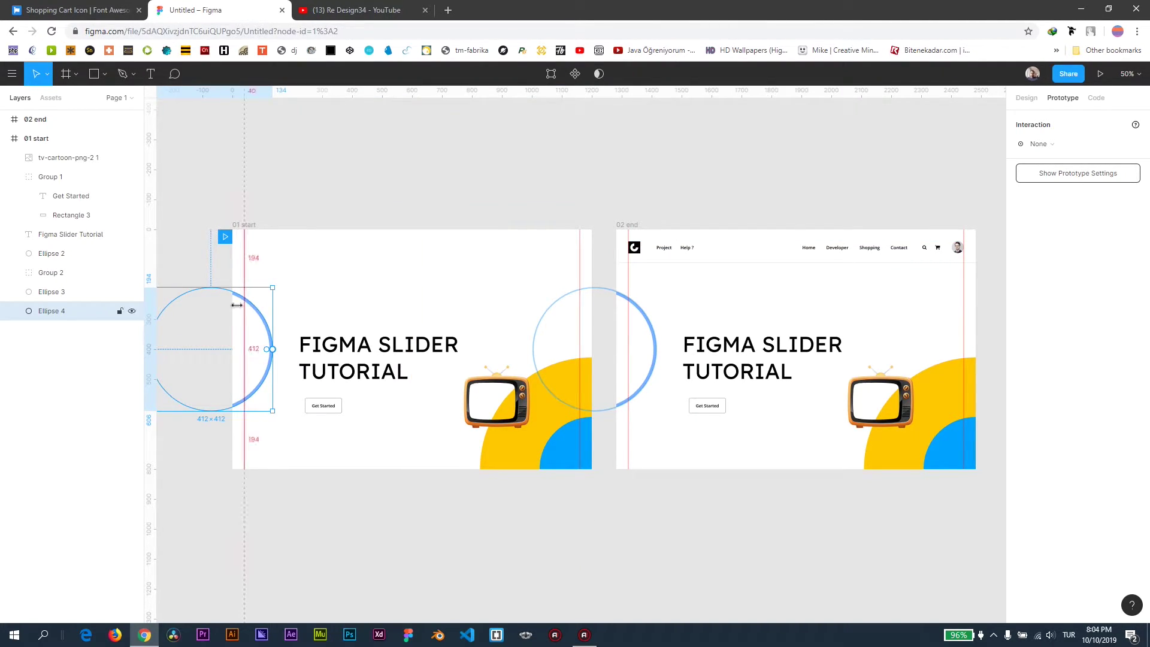
{"action": "key", "text": "shift+Left"}
{"action": "key", "text": "shift+Left"}
{"action": "key", "text": "shift+Left"}
{"action": "key", "text": "shift+Left"}
{"action": "key", "text": "shift+Left"}
{"action": "key", "text": "shift+Left"}
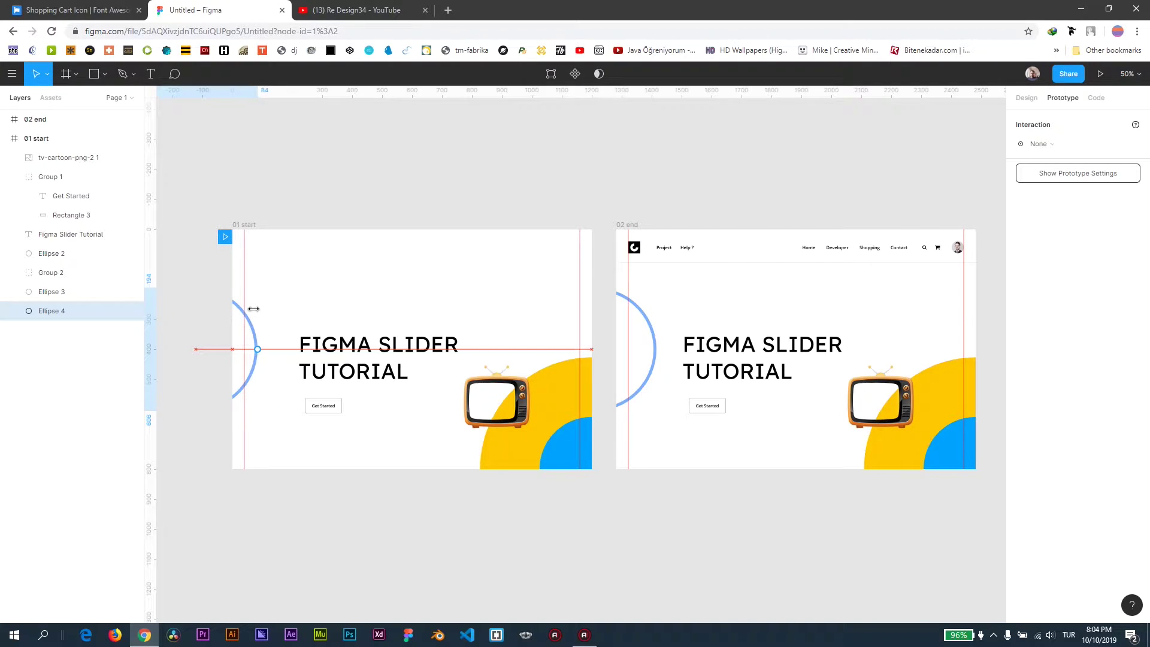
{"action": "key", "text": "shift+Left"}
{"action": "key", "text": "shift+Left"}
{"action": "key", "text": "shift+Left"}
{"action": "key", "text": "shift+Left"}
{"action": "key", "text": "shift+Left"}
{"action": "key", "text": "shift+Left"}
{"action": "key", "text": "shift+Left"}
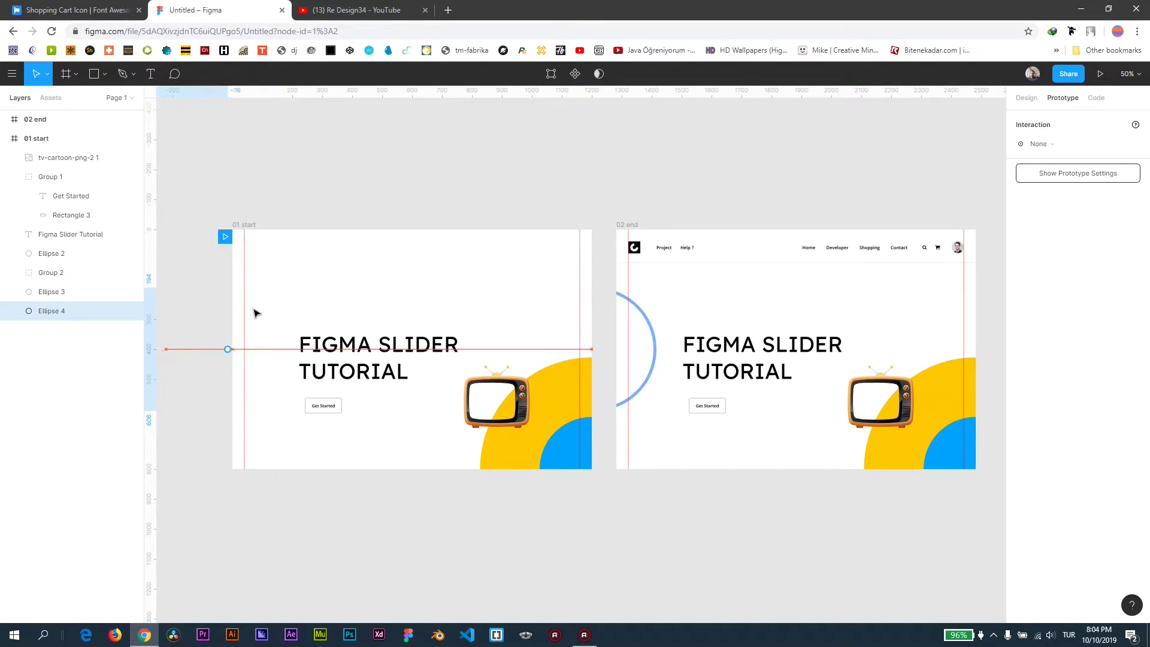
{"action": "key", "text": "shift+Left"}
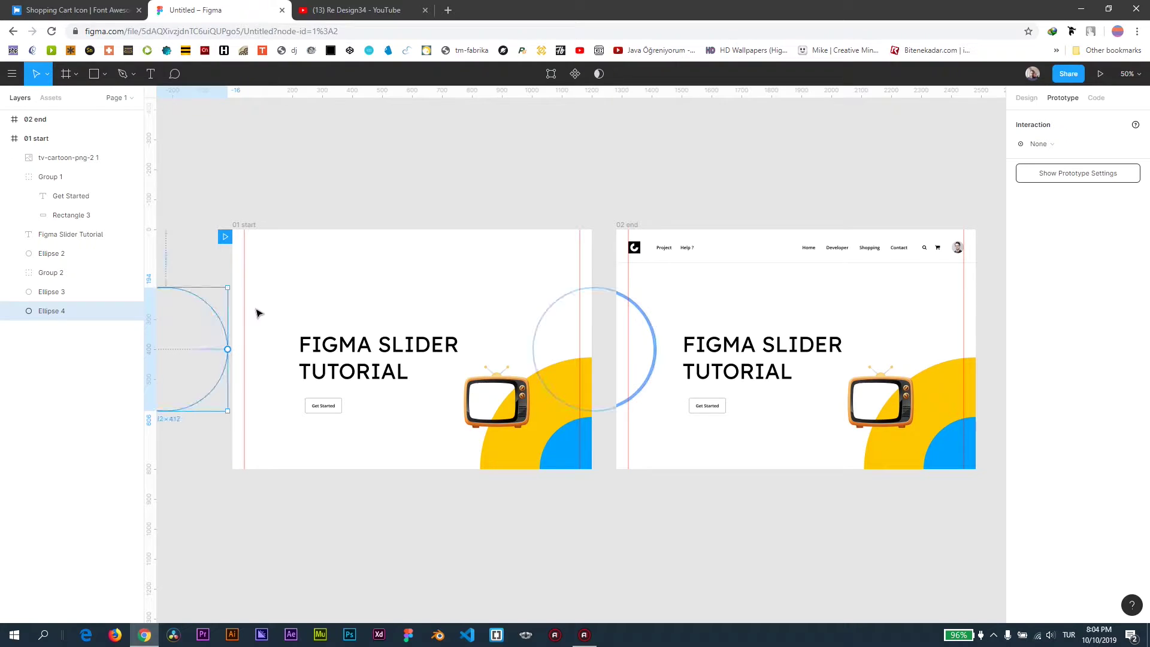
- Nudge the FIGMA SLIDER TUTORIAL heading to the left in the start frame
{"action": "left_click", "coordinate": [347, 357]}
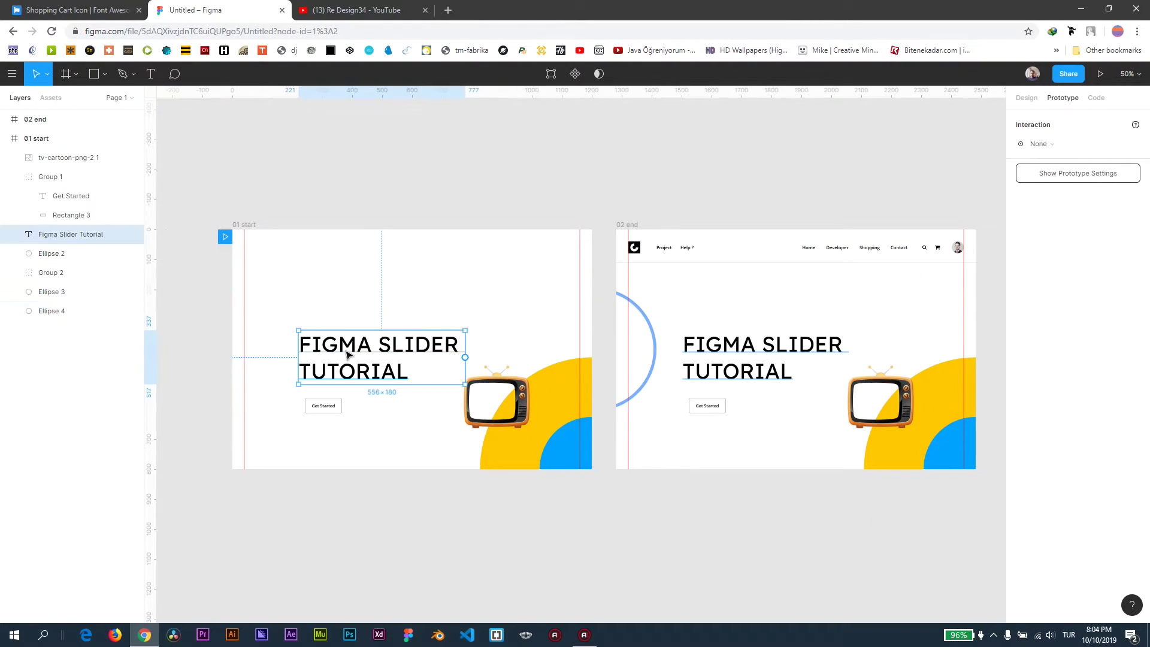
{"action": "key", "text": "shift+Left"}
{"action": "key", "text": "shift+Left"}
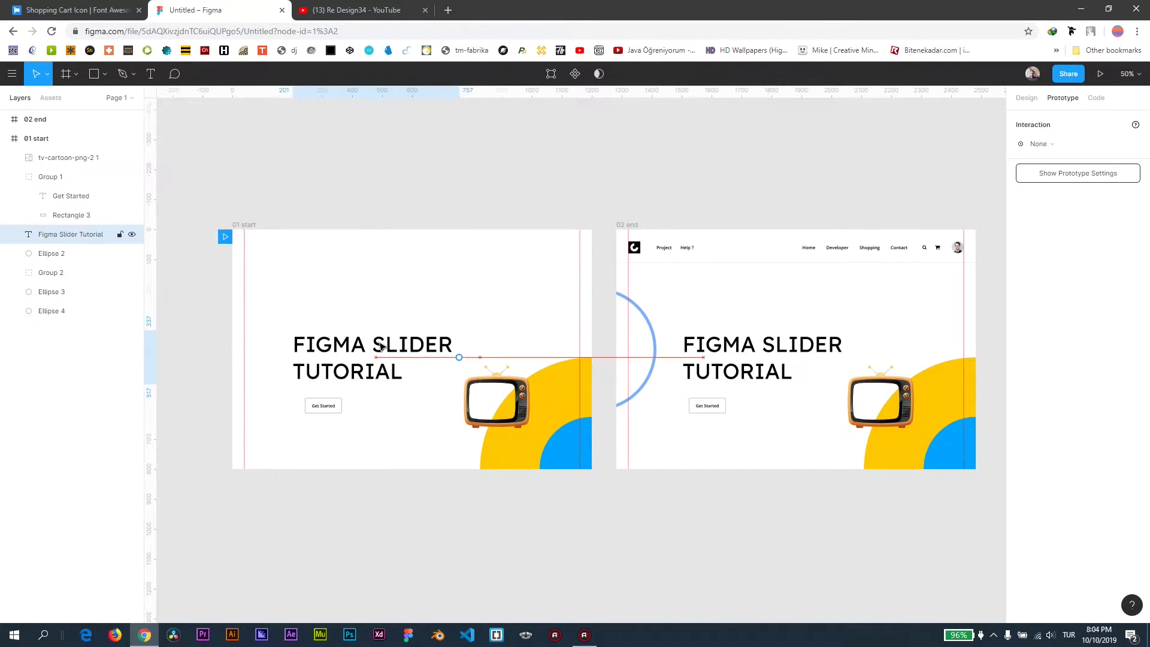
{"action": "key", "text": "shift+Left"}
{"action": "key", "text": "shift+Left"}
{"action": "key", "text": "shift+Left"}
{"action": "key", "text": "shift+Left"}
{"action": "key", "text": "shift+Left"}
{"action": "key", "text": "shift+Left"}
{"action": "key", "text": "shift+Left"}
{"action": "key", "text": "shift+Left"}
{"action": "key", "text": "shift+Left"}
{"action": "key", "text": "shift+Left"}
{"action": "key", "text": "shift+Left"}
{"action": "key", "text": "shift+Left"}
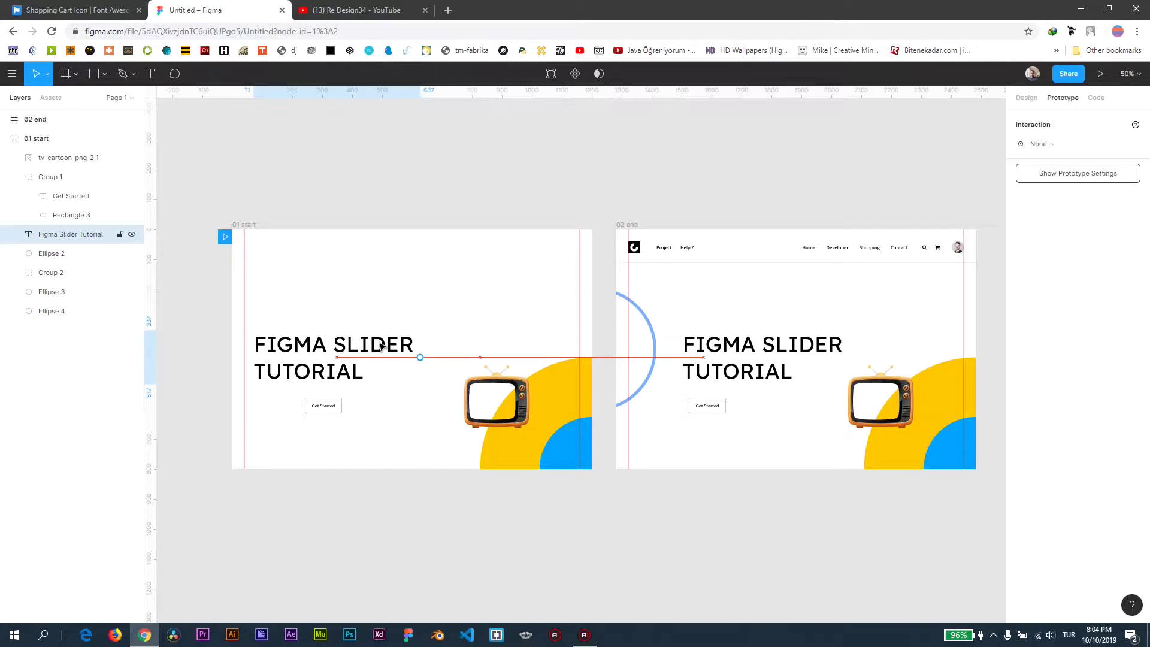
{"action": "key", "text": "shift+Left"}
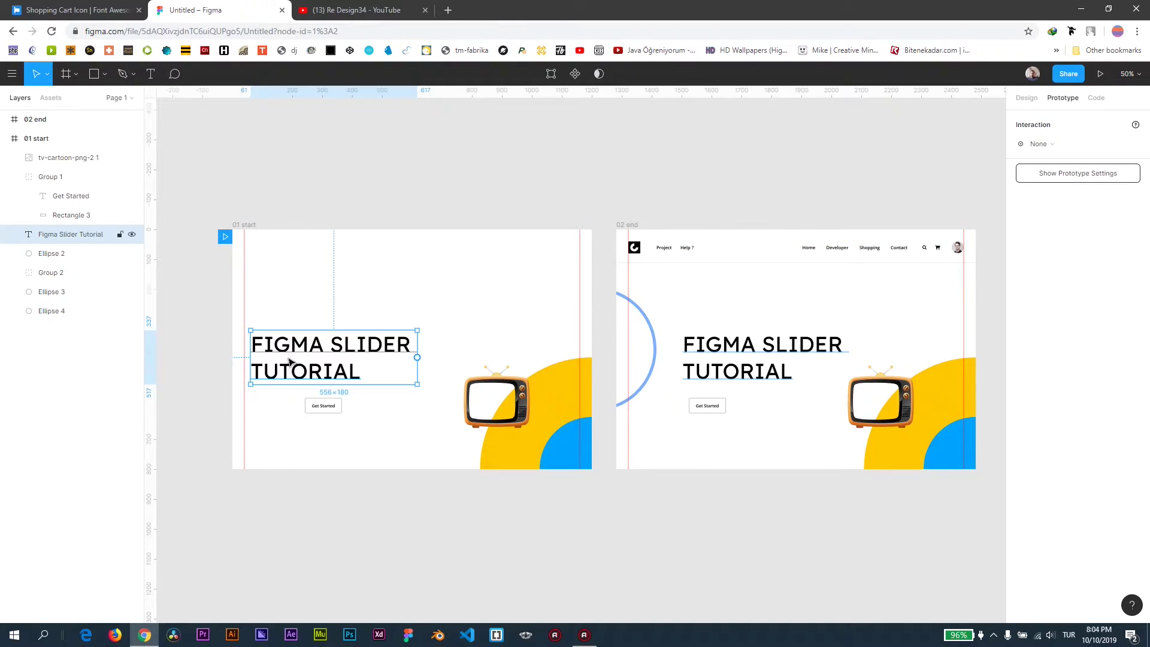
- Set the heading's layer opacity to 0%, then select the Get Started button group
{"action": "left_click", "coordinate": [1027, 98]}
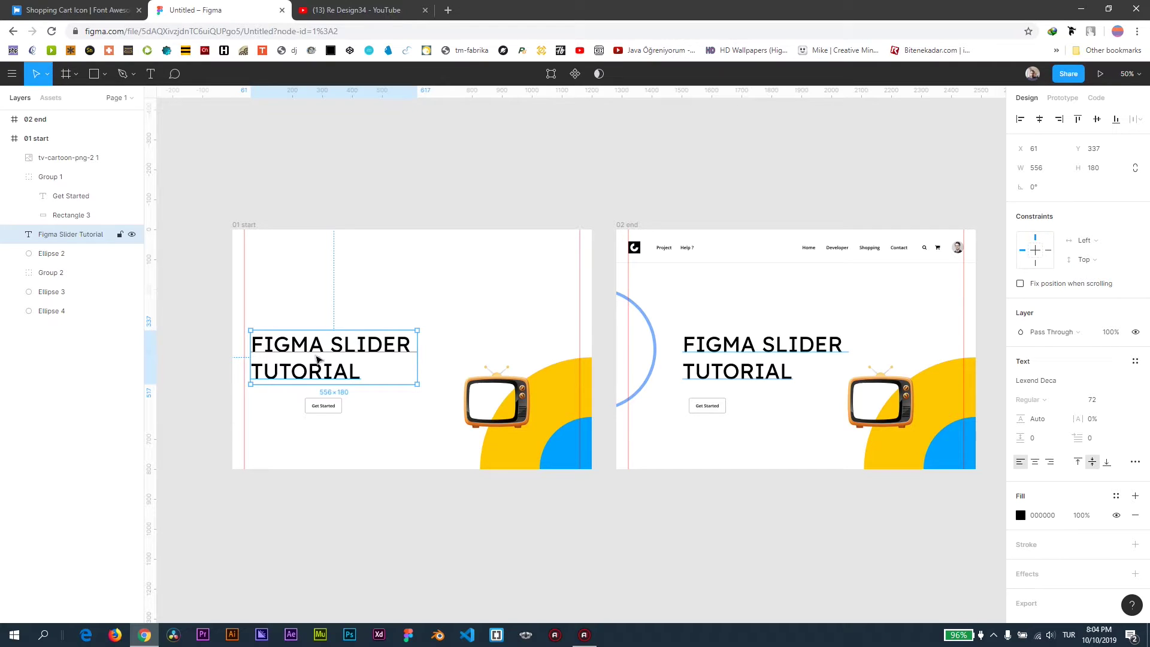
{"action": "left_click", "coordinate": [1110, 332]}
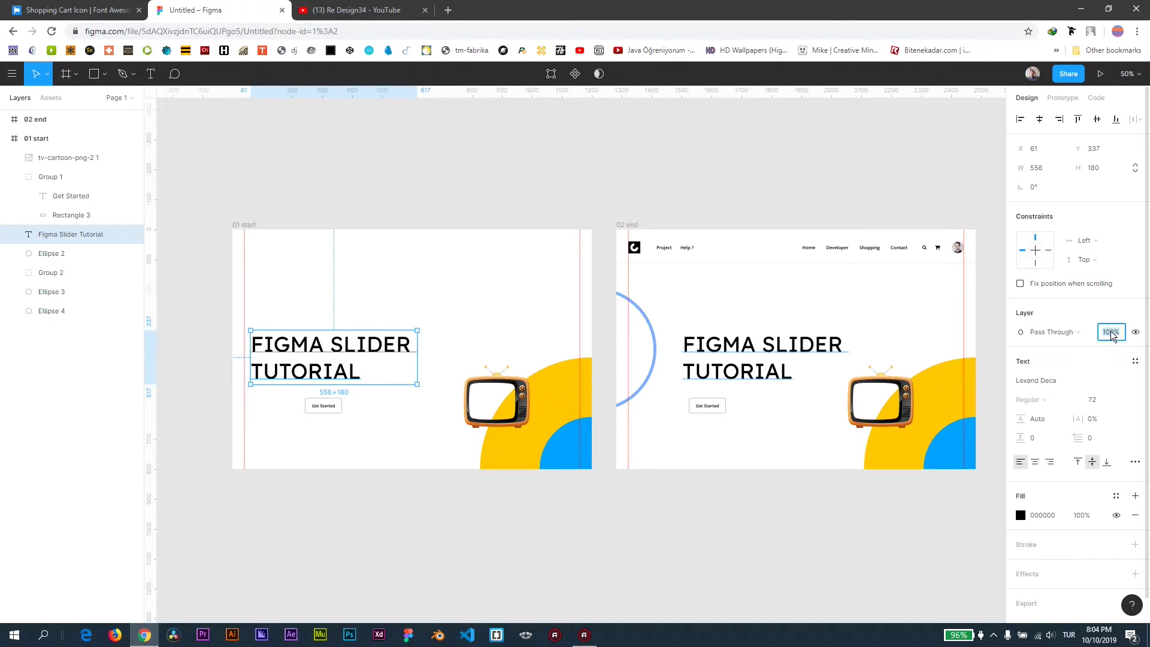
{"action": "type", "text": "0"}
{"action": "key", "text": "Return"}
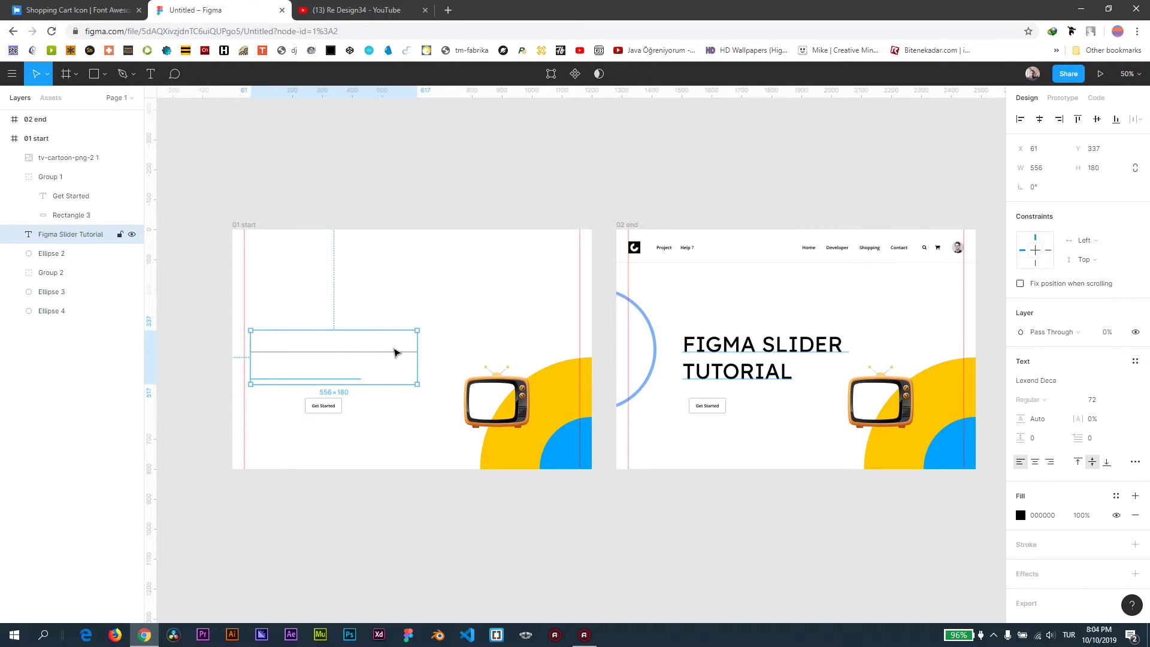
{"action": "left_click", "coordinate": [322, 405]}
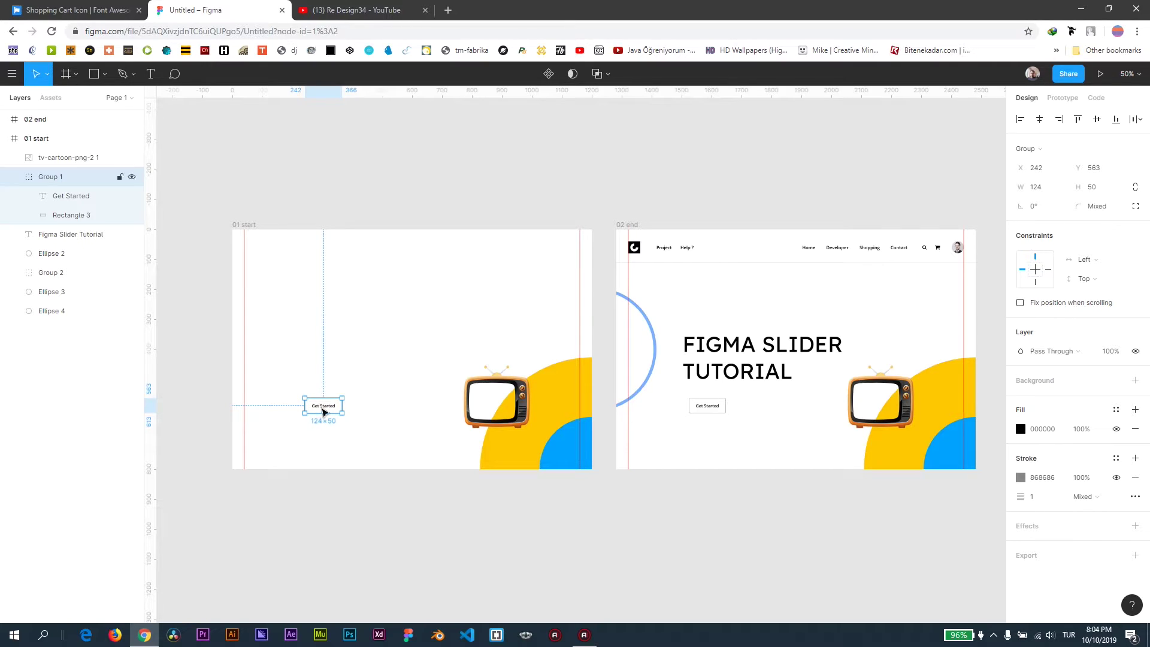
- Move the Get Started button below the start frame and give it 0% opacity
{"action": "left_click_drag", "start_coordinate": [321, 410], "coordinate": [322, 458]}
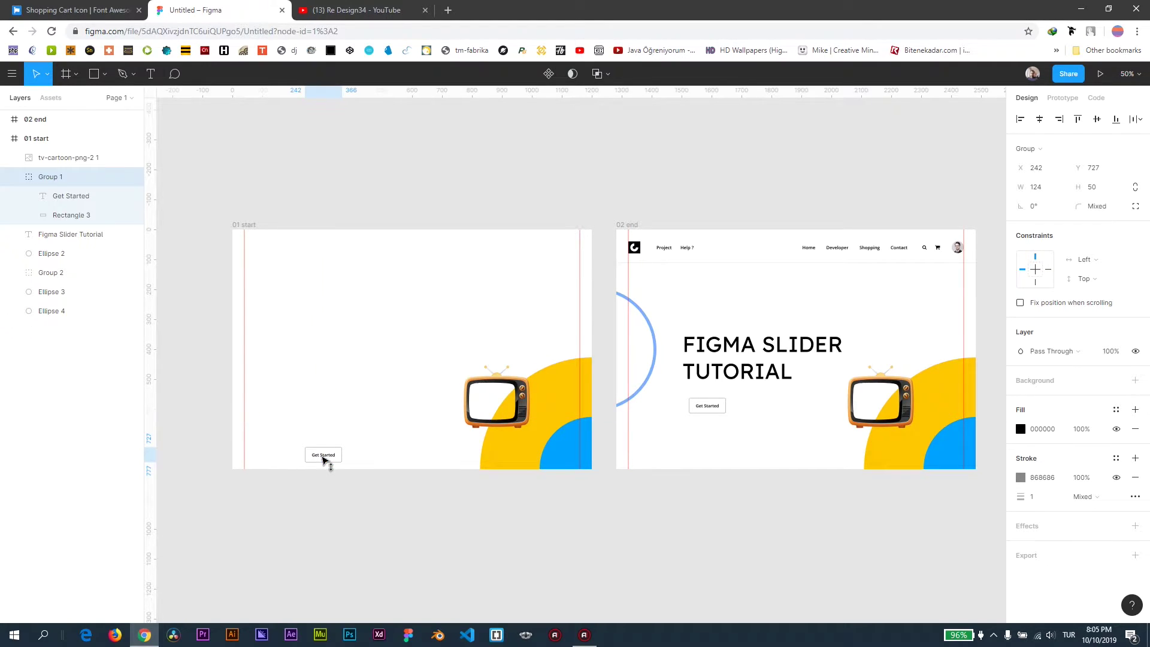
{"action": "key", "text": "shift+Down"}
{"action": "key", "text": "shift+Down"}
{"action": "key", "text": "shift+Down"}
{"action": "key", "text": "shift+Down"}
{"action": "key", "text": "shift+Down"}
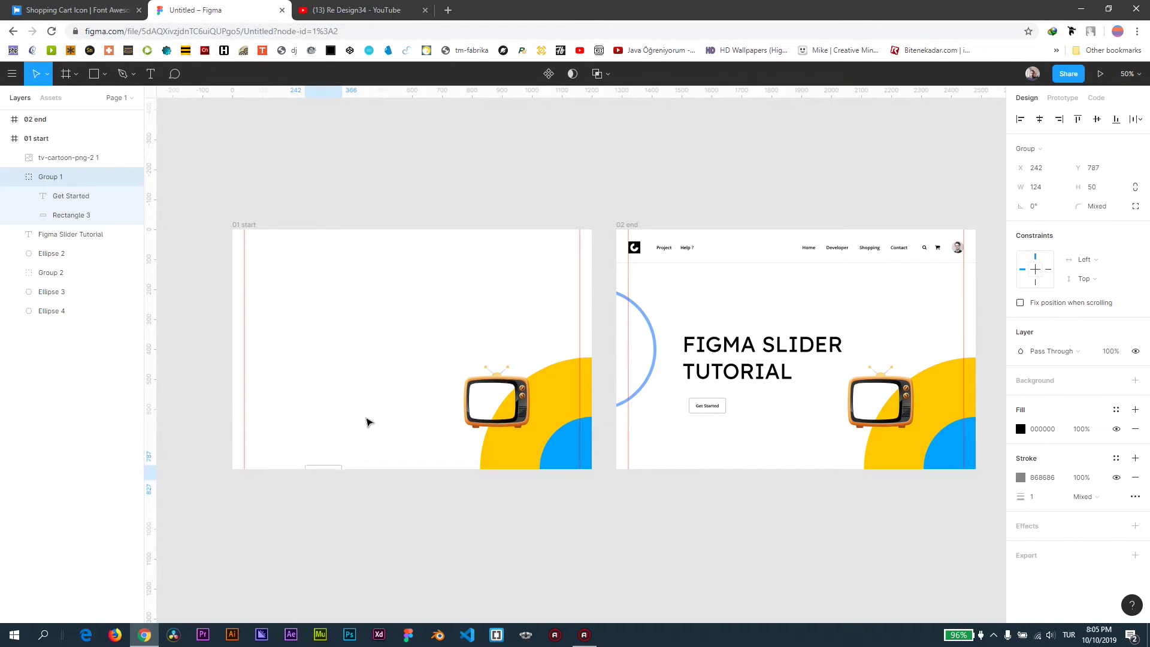
{"action": "key", "text": "shift+Down"}
{"action": "key", "text": "shift+Down"}
{"action": "key", "text": "shift+Down"}
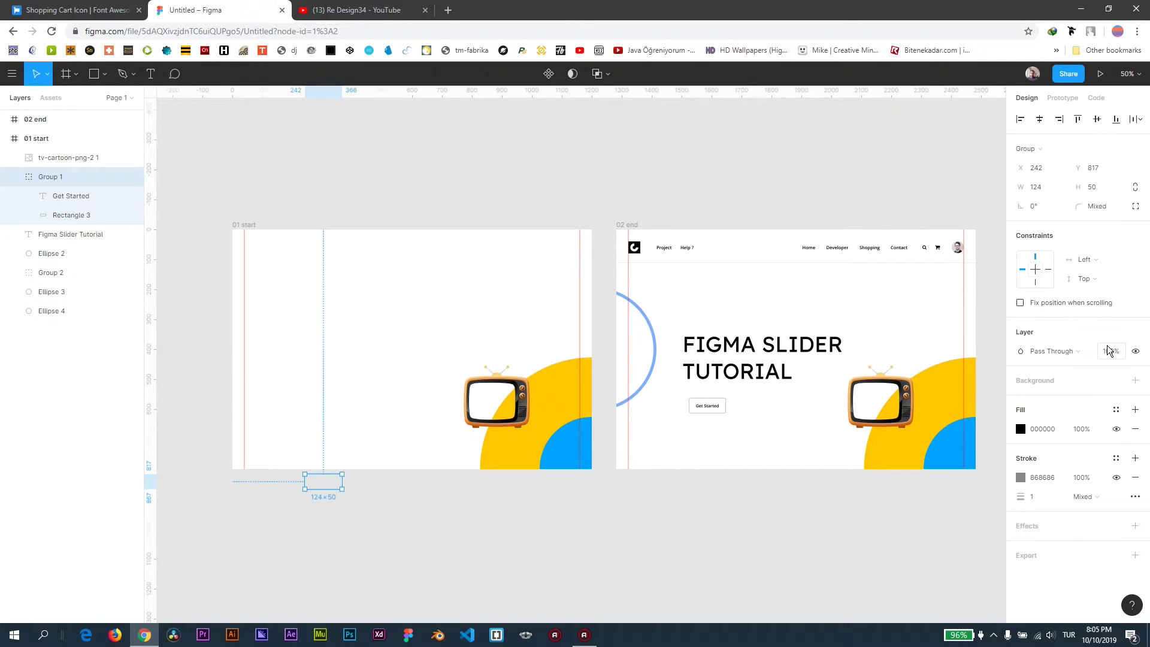
{"action": "left_click", "coordinate": [1107, 350]}
{"action": "type", "text": "0"}
{"action": "key", "text": "Return"}
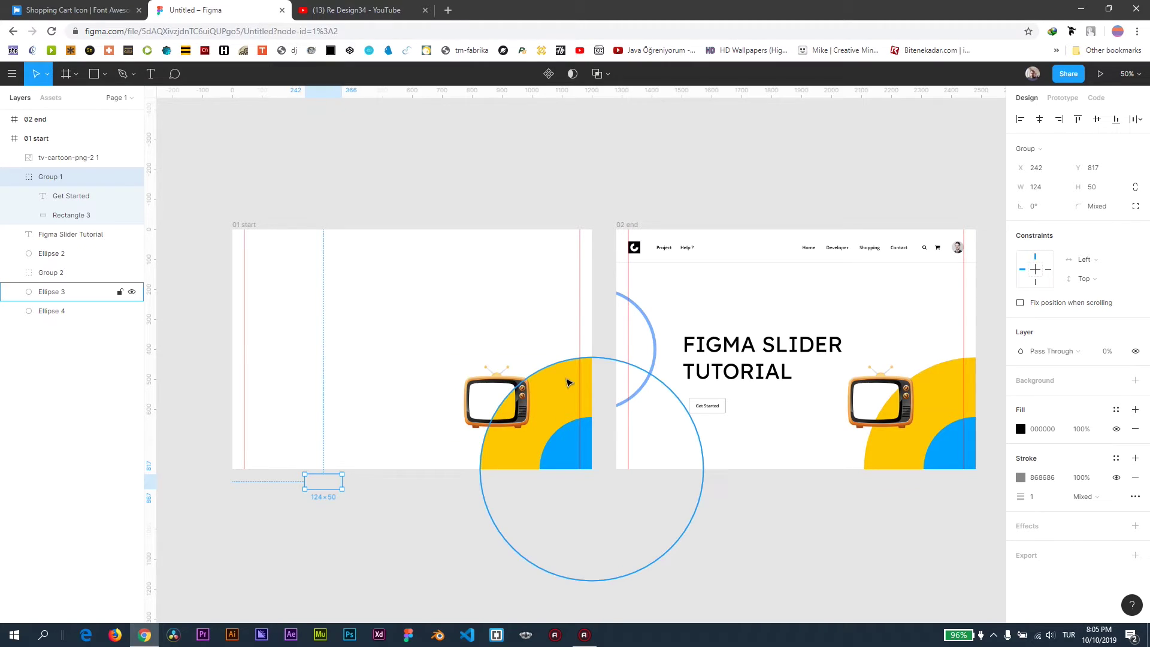
- Shrink the yellow circle to about 413×413 and the blue circle to a 19×19 dot
{"action": "left_click", "coordinate": [561, 394]}
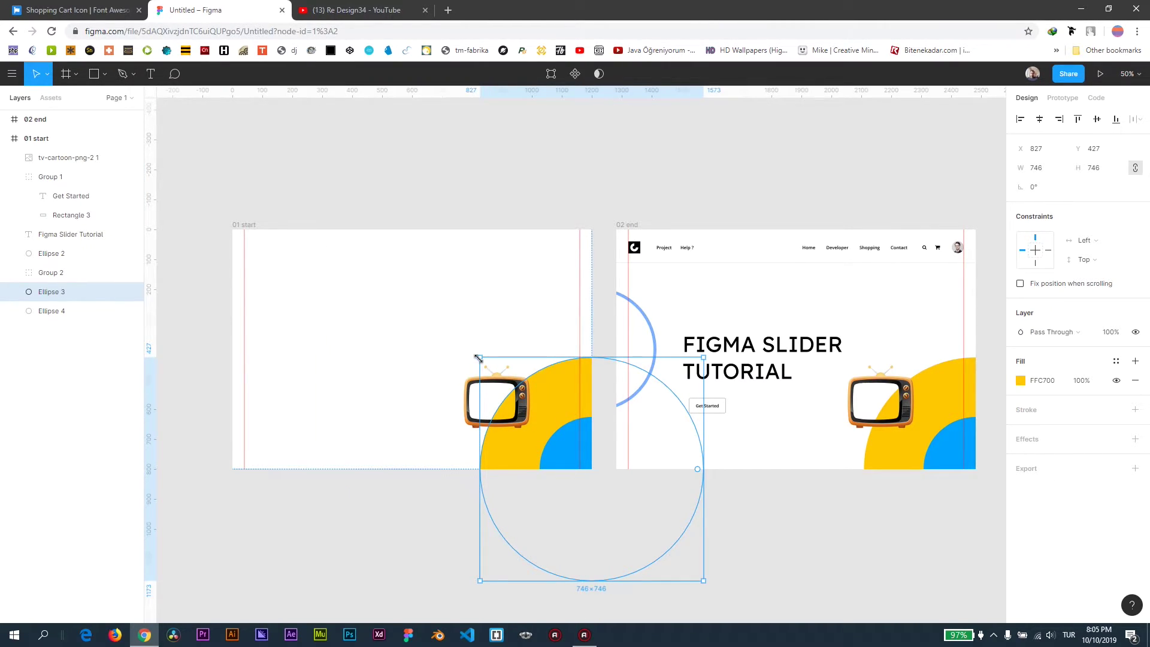
{"action": "left_click_drag", "start_coordinate": [478, 357], "coordinate": [579, 458]}
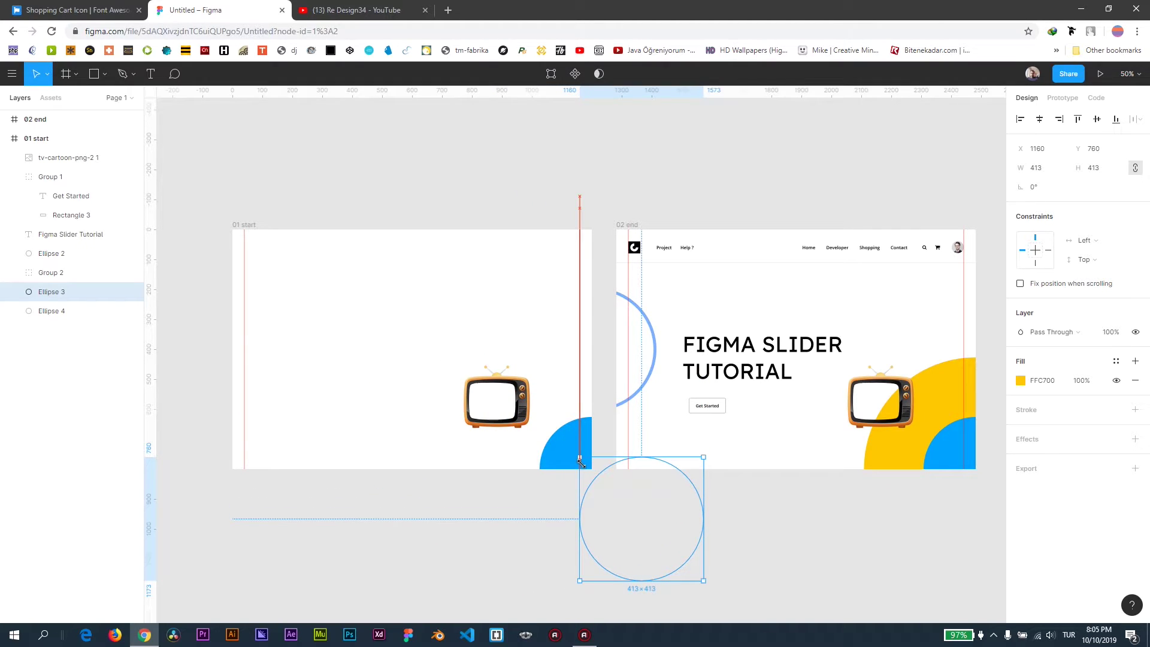
{"action": "left_click", "coordinate": [565, 443]}
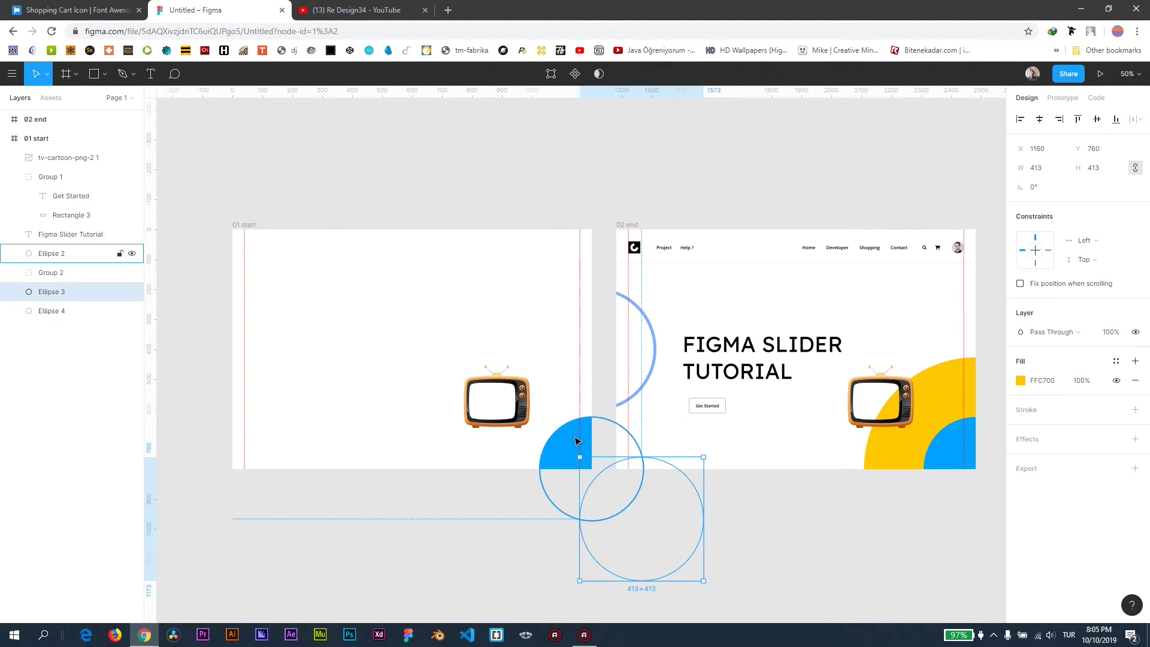
{"action": "left_click_drag", "start_coordinate": [540, 416], "coordinate": [639, 517]}
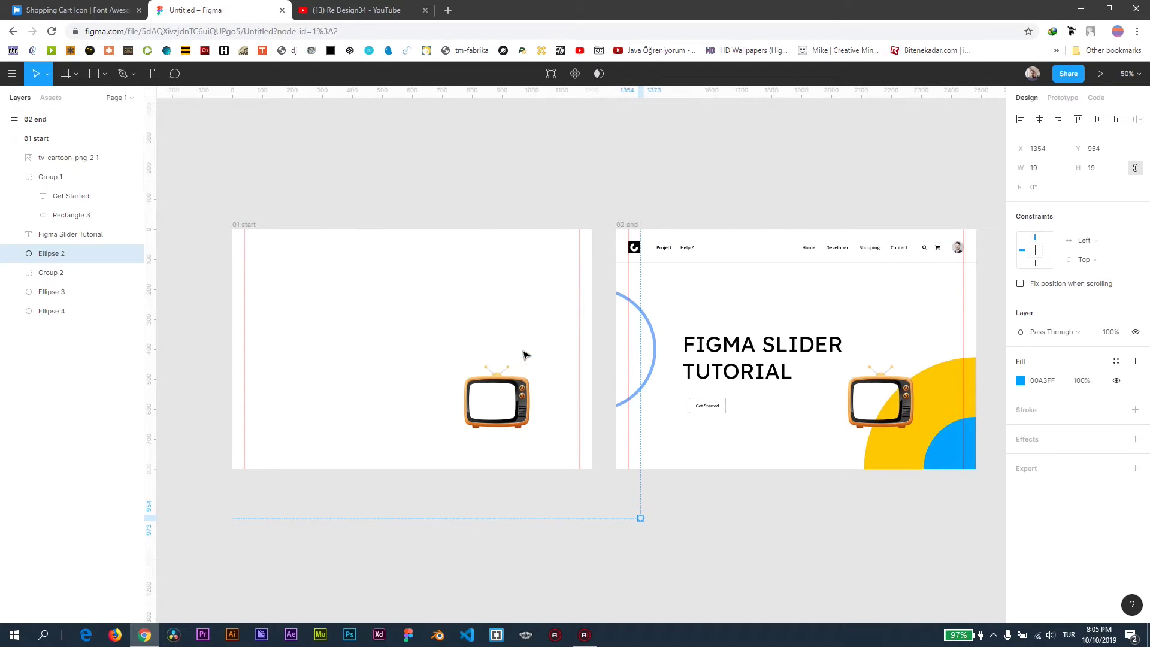
- Squeeze the TV image in the start frame down to 1 px wide
{"action": "left_click", "coordinate": [523, 408]}
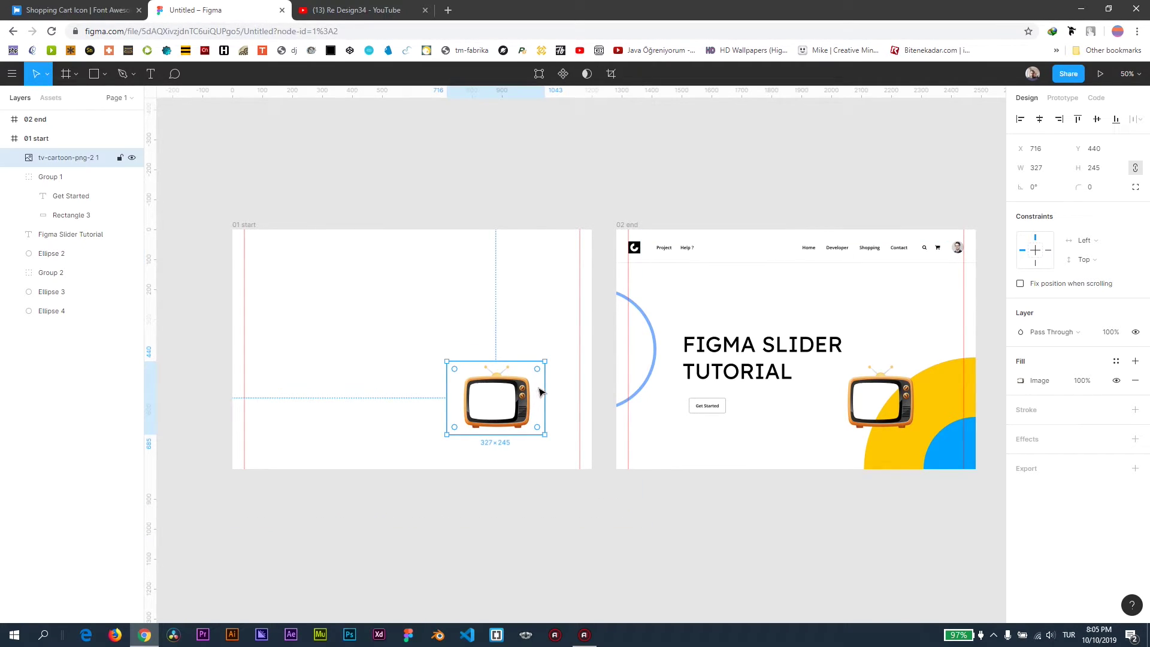
{"action": "left_click_drag", "start_coordinate": [542, 393], "coordinate": [470, 394]}
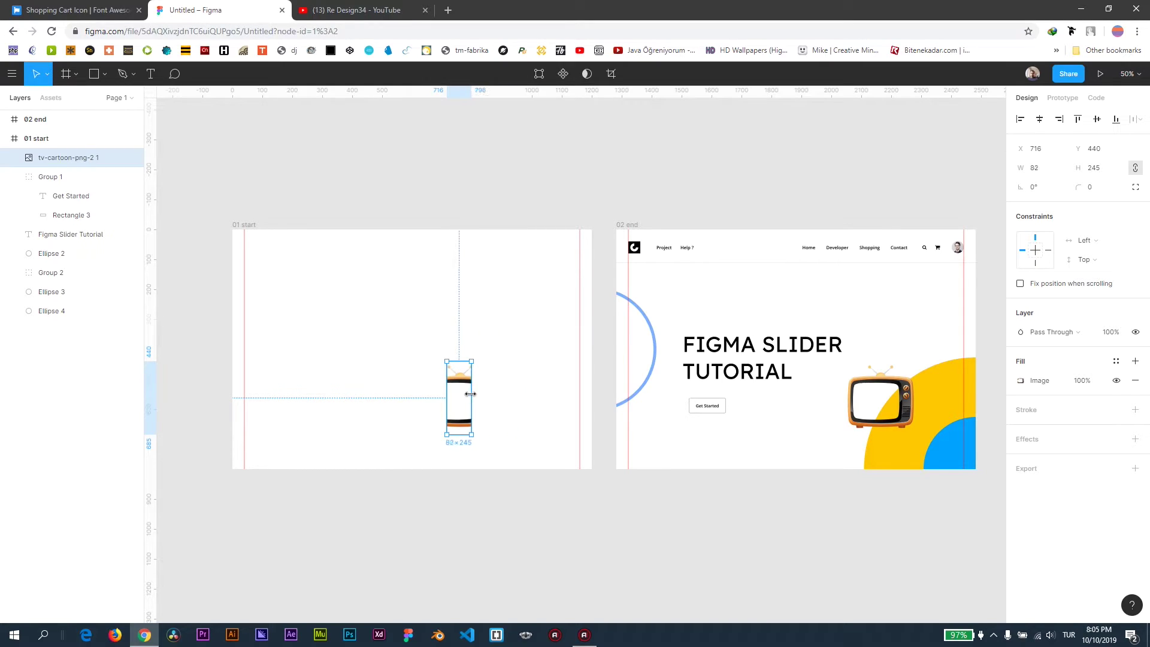
{"action": "left_click_drag", "start_coordinate": [471, 393], "coordinate": [446, 393]}
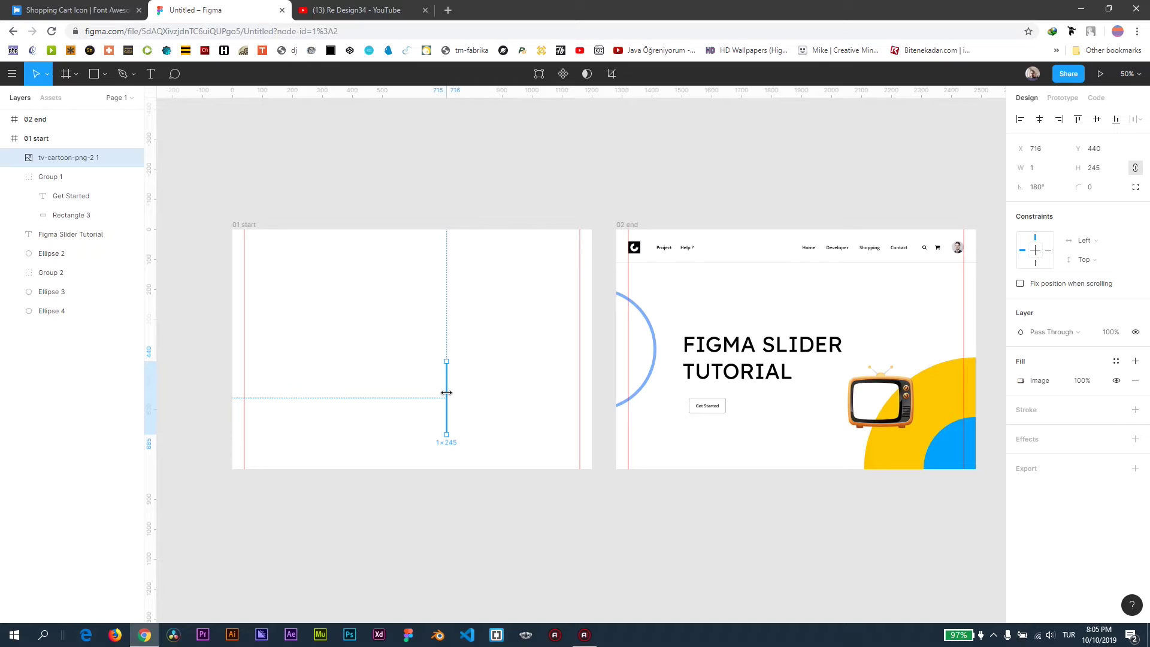
- Set the TV image's layer opacity to 0%, then select the 01 start frame
{"action": "left_click", "coordinate": [1110, 332]}
{"action": "type", "text": "0"}
{"action": "key", "text": "Return"}
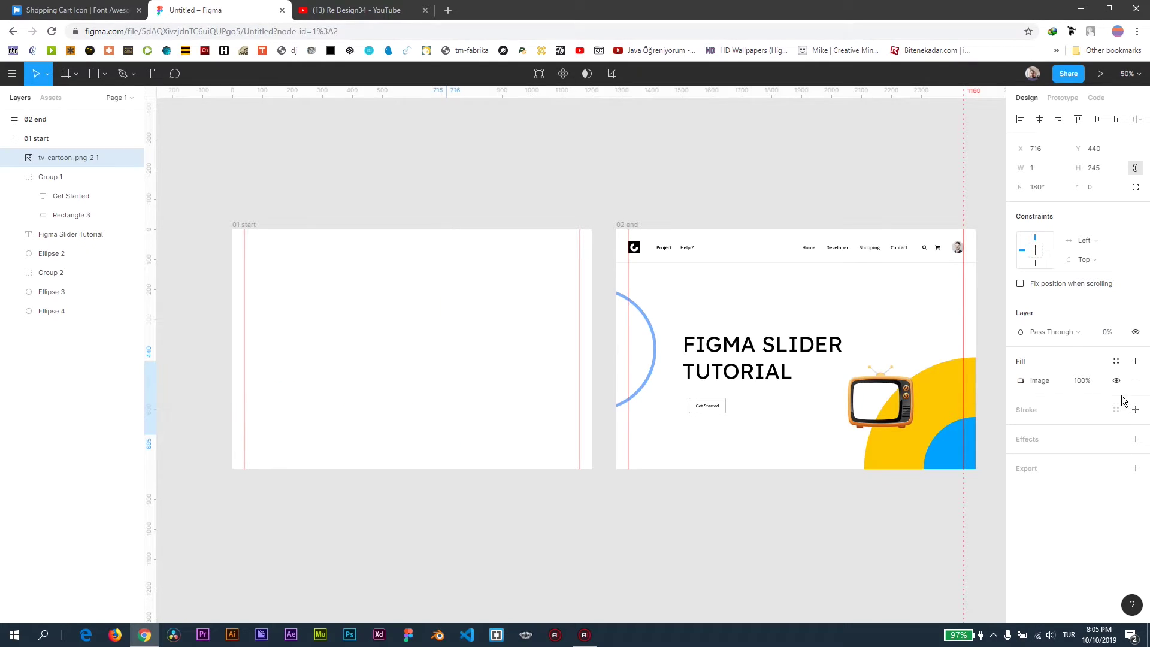
{"action": "left_click", "coordinate": [465, 174]}
{"action": "left_click", "coordinate": [251, 226]}
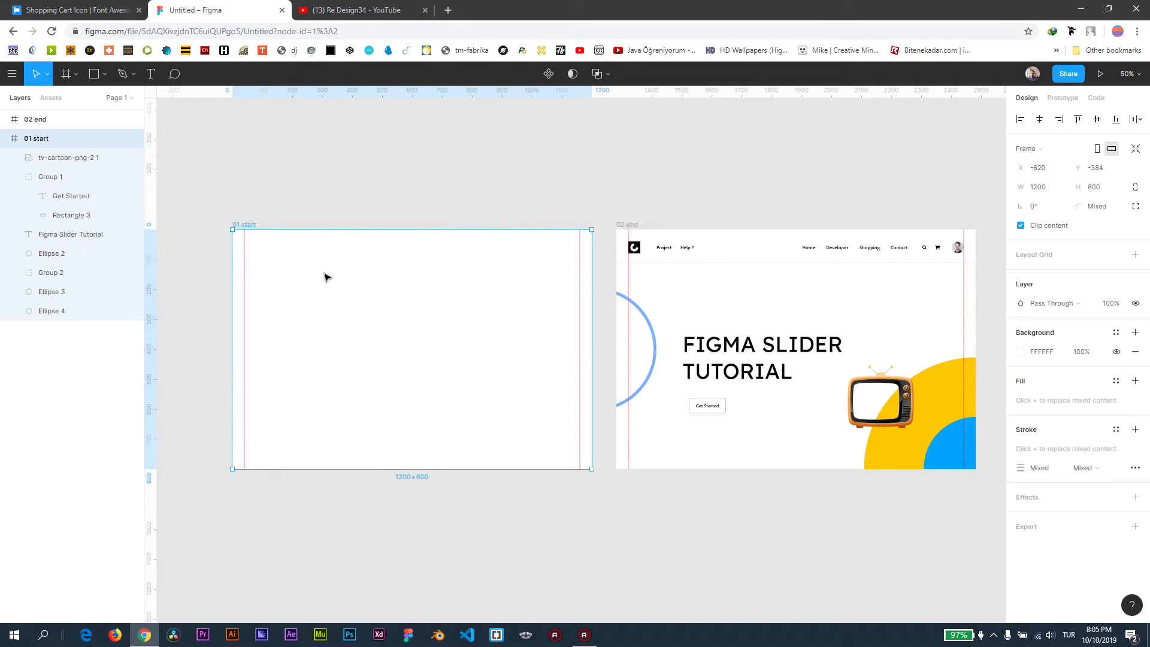
- Make 01 start Swap With 02 end after a 2000ms delay, Smart Animate at 300ms
{"action": "left_click", "coordinate": [1060, 99]}
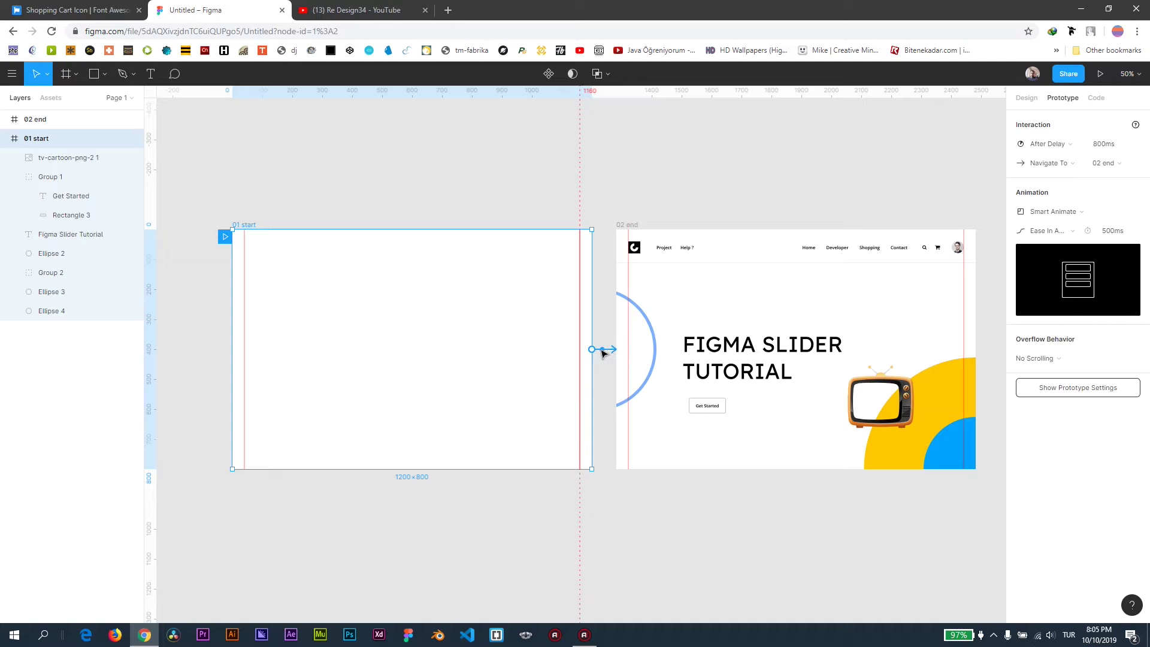
{"action": "left_click", "coordinate": [1056, 162]}
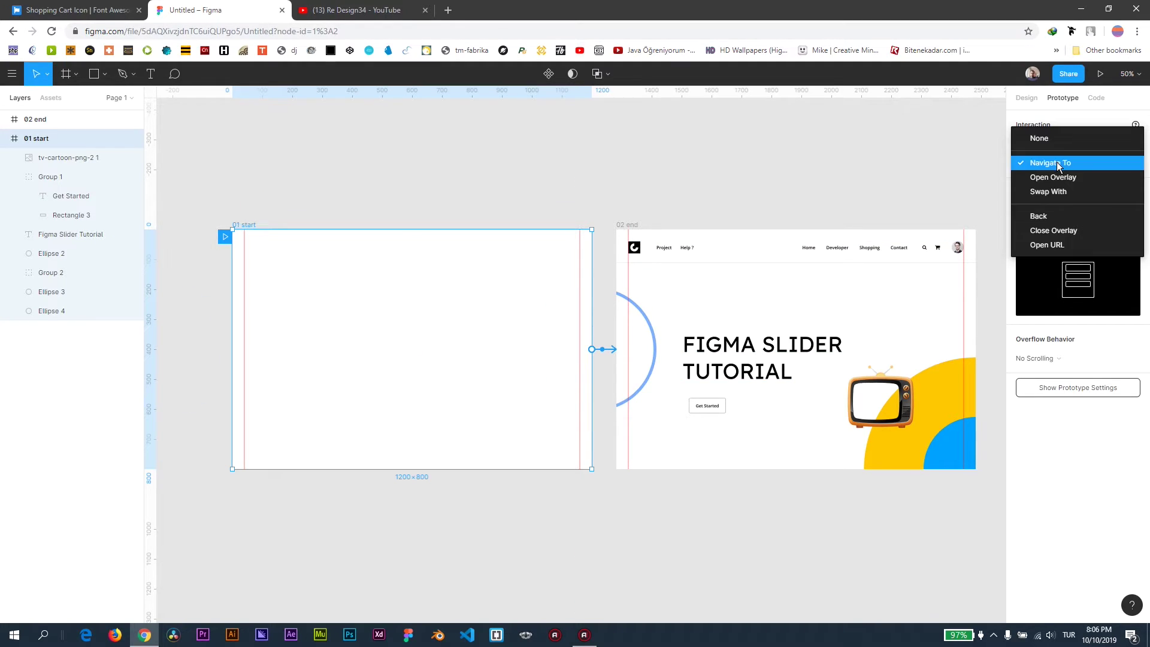
{"action": "left_click", "coordinate": [1055, 191]}
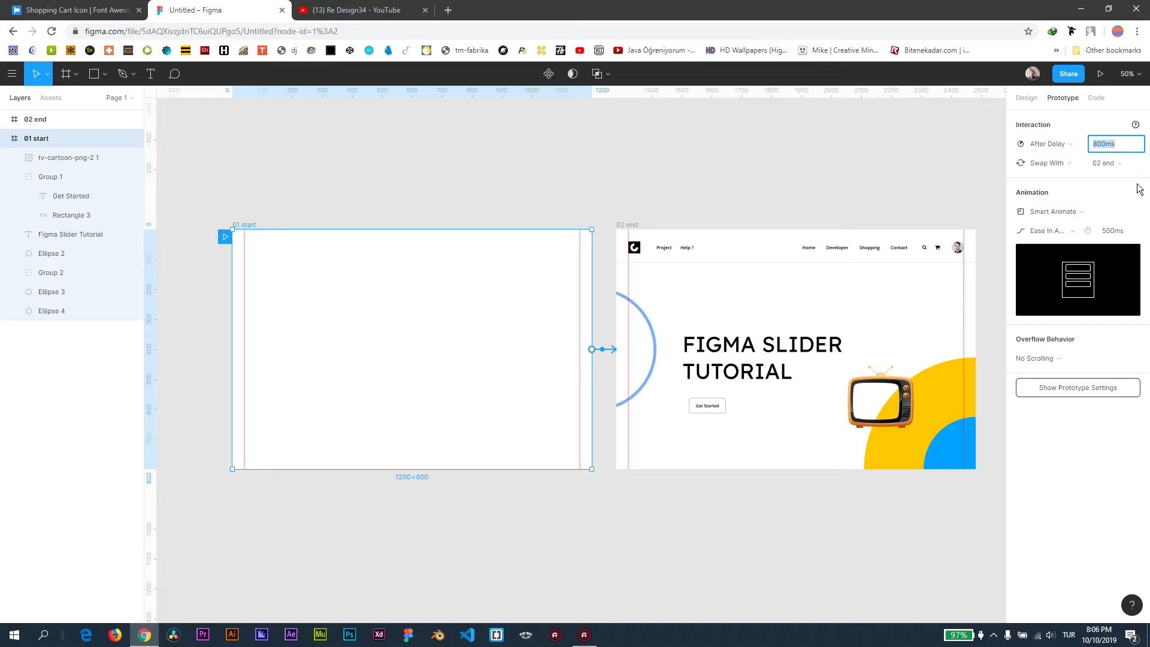
{"action": "type", "text": "2000"}
{"action": "key", "text": "Return"}
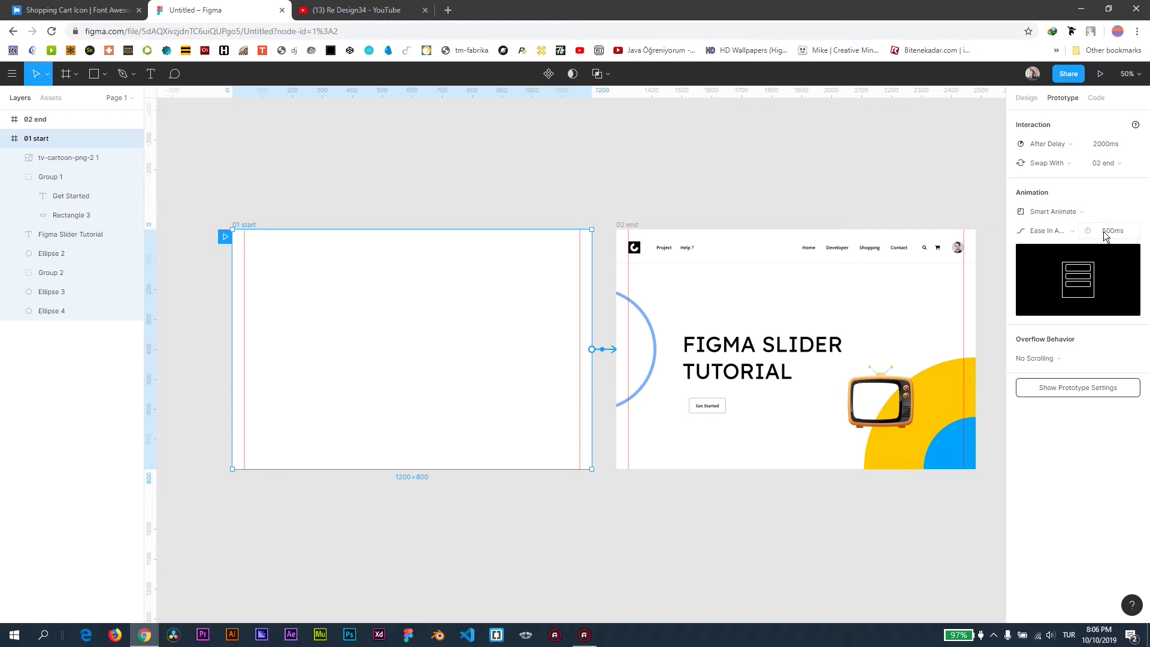
{"action": "type", "text": "300"}
{"action": "key", "text": "Return"}
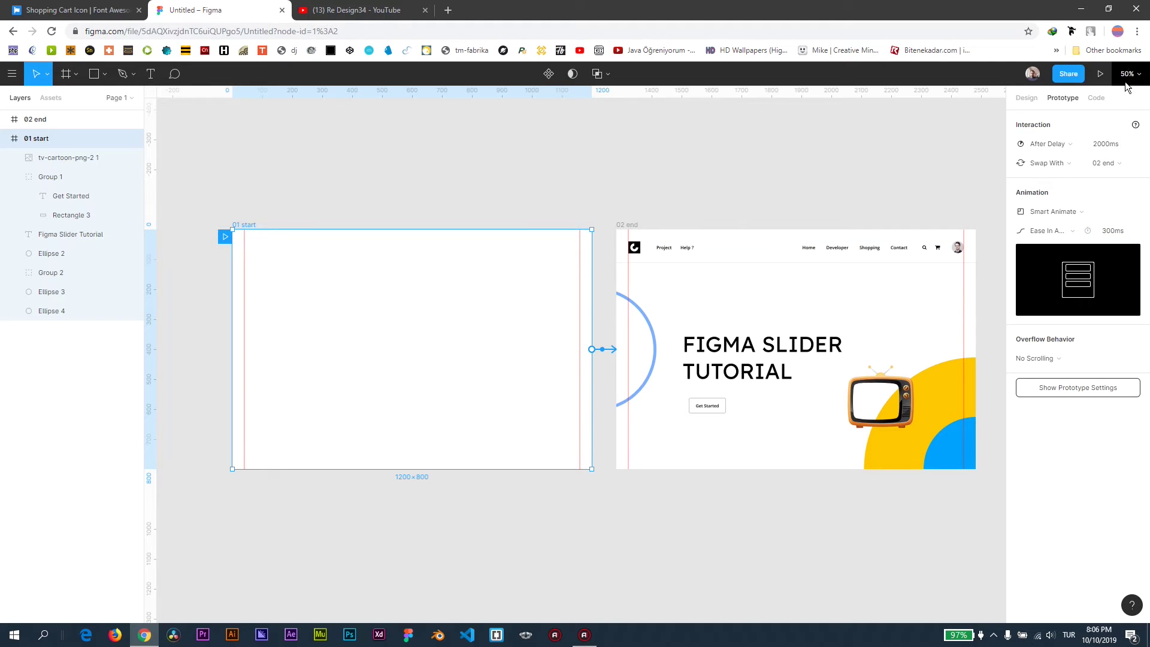
- Preview the prototype, change the Smart Animate duration to 500ms, and replay it
{"action": "left_click", "coordinate": [1101, 73]}
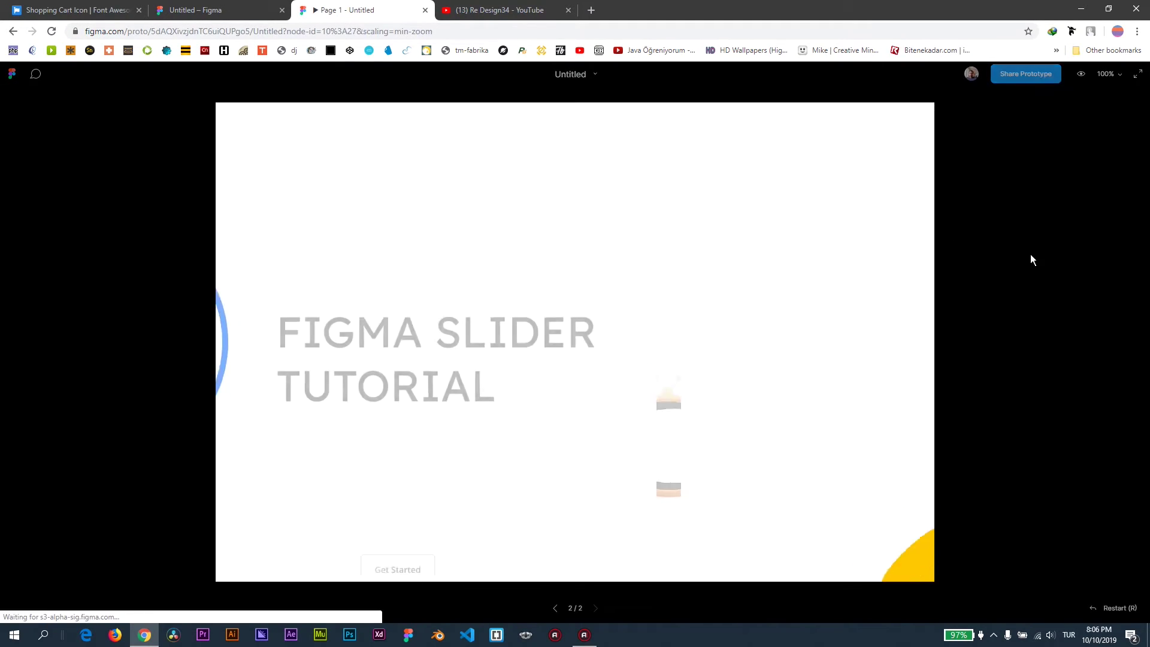
{"action": "left_click", "coordinate": [215, 10]}
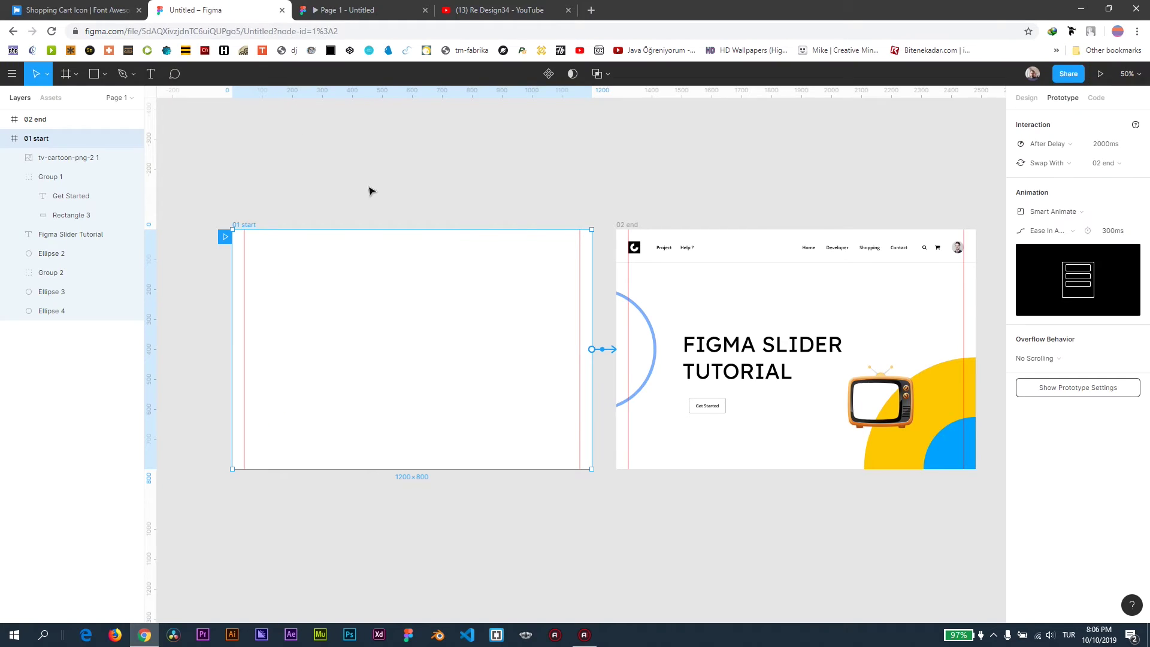
{"action": "left_click", "coordinate": [1112, 235]}
{"action": "key", "text": "Return"}
{"action": "left_click", "coordinate": [1100, 74]}
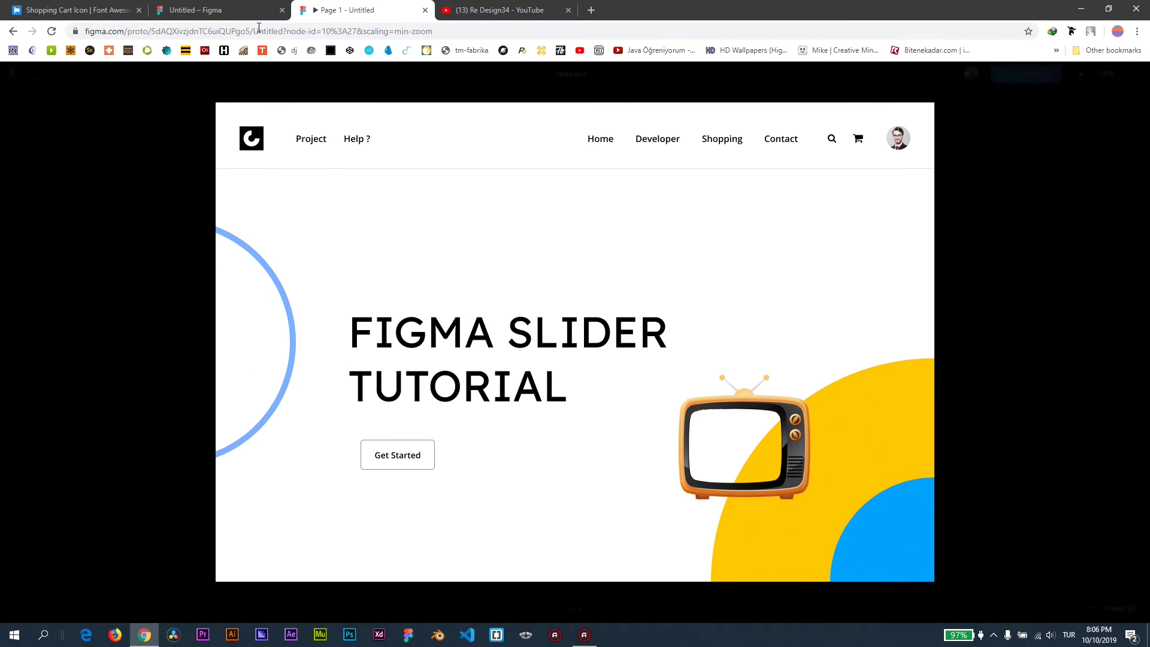
- Replay the preview once more, then retype the duration as 1000 and present again
{"action": "left_click", "coordinate": [228, 10]}
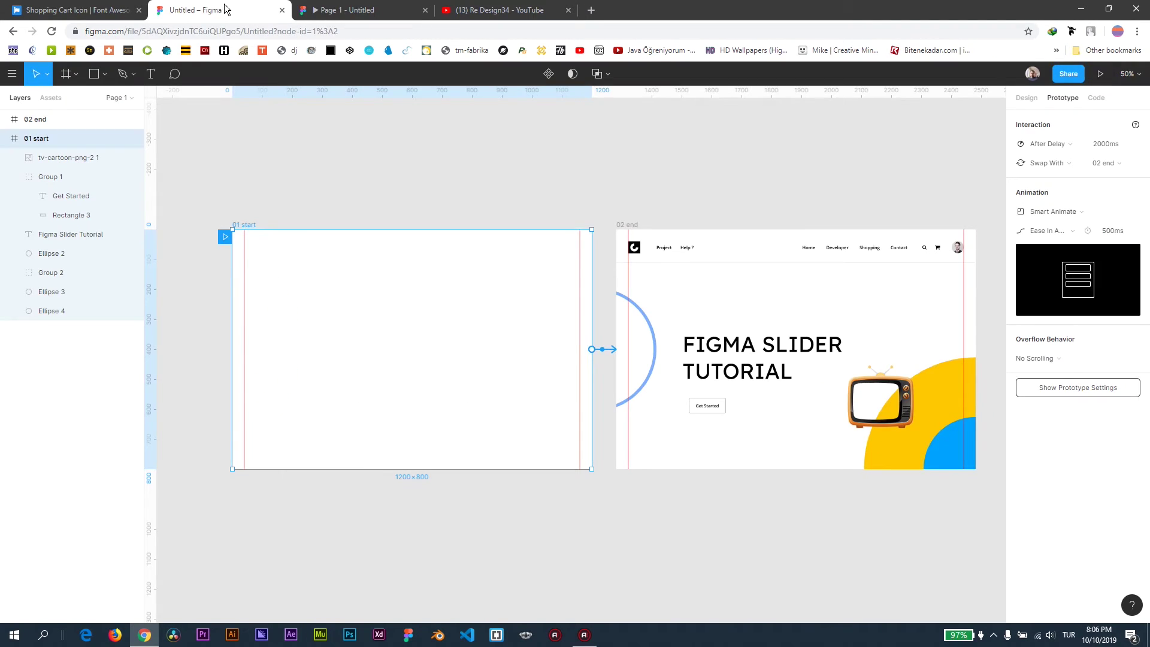
{"action": "left_click", "coordinate": [1100, 73]}
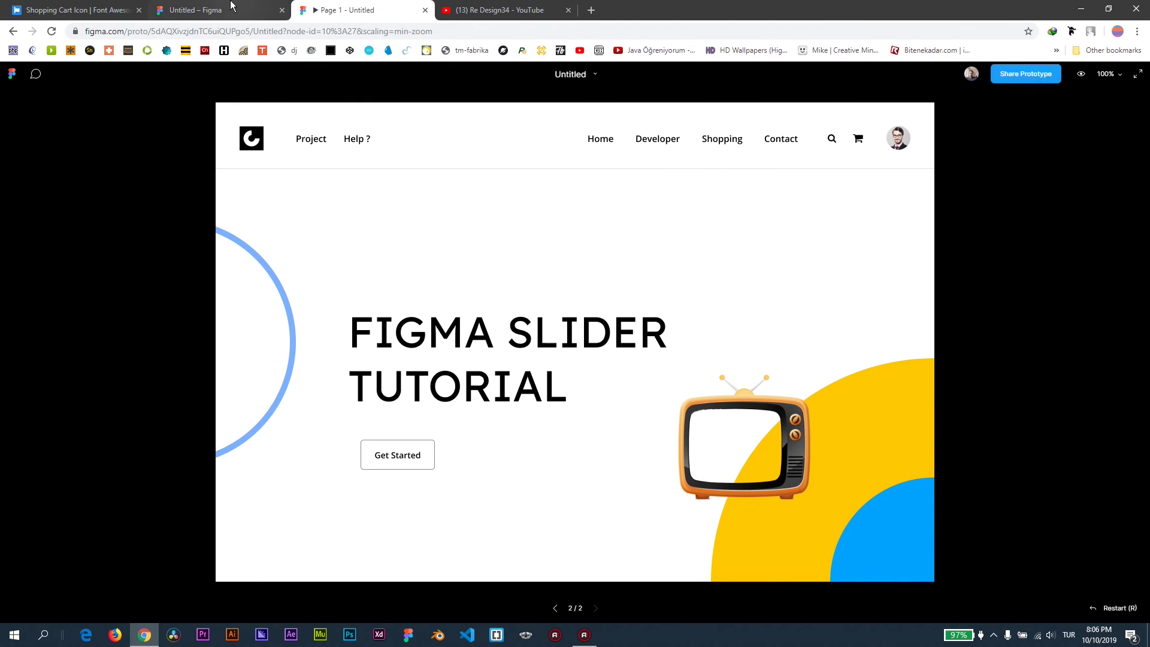
{"action": "left_click", "coordinate": [258, 10]}
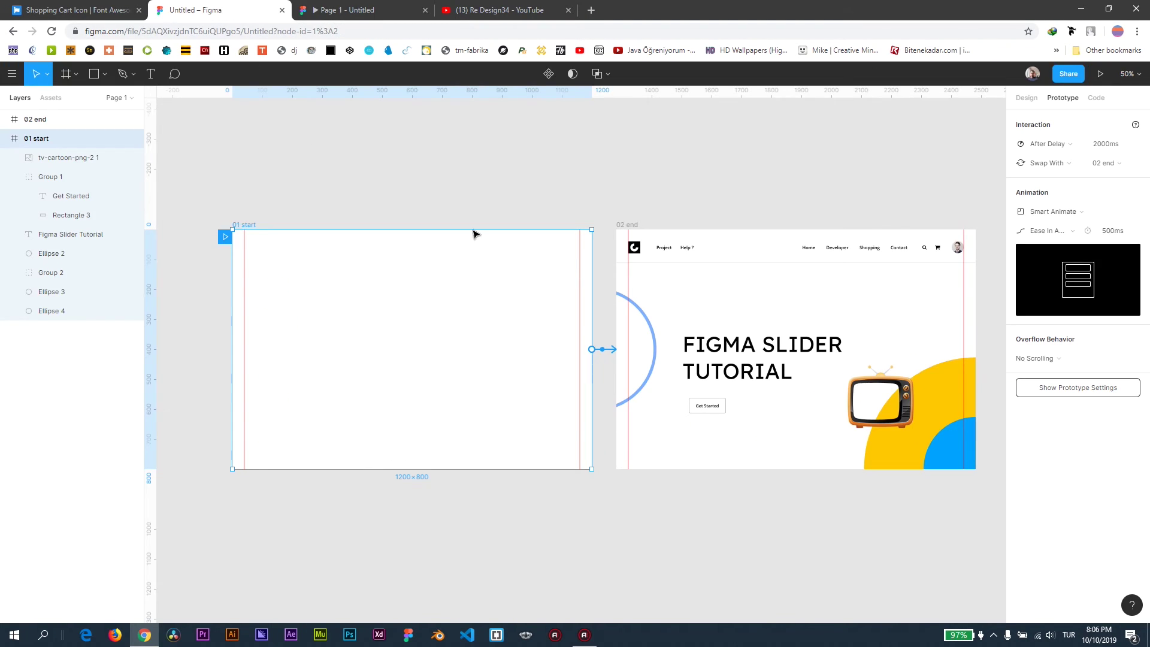
{"action": "left_click", "coordinate": [1112, 232]}
{"action": "type", "text": "1000"}
{"action": "key", "text": "Return"}
{"action": "left_click", "coordinate": [1099, 74]}
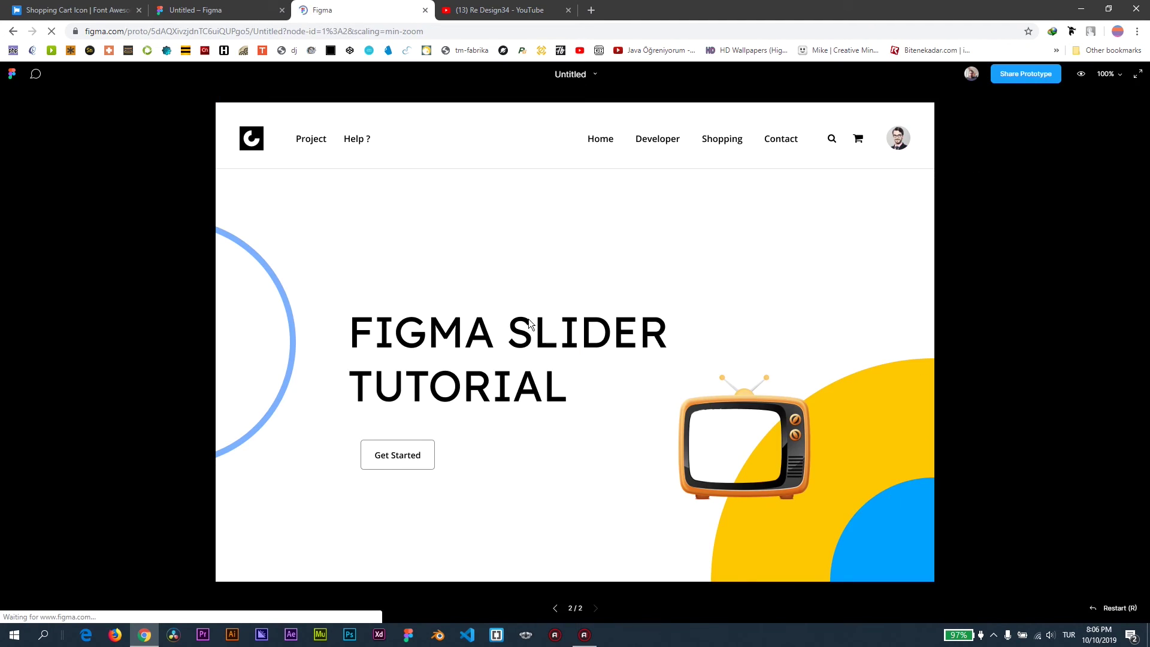